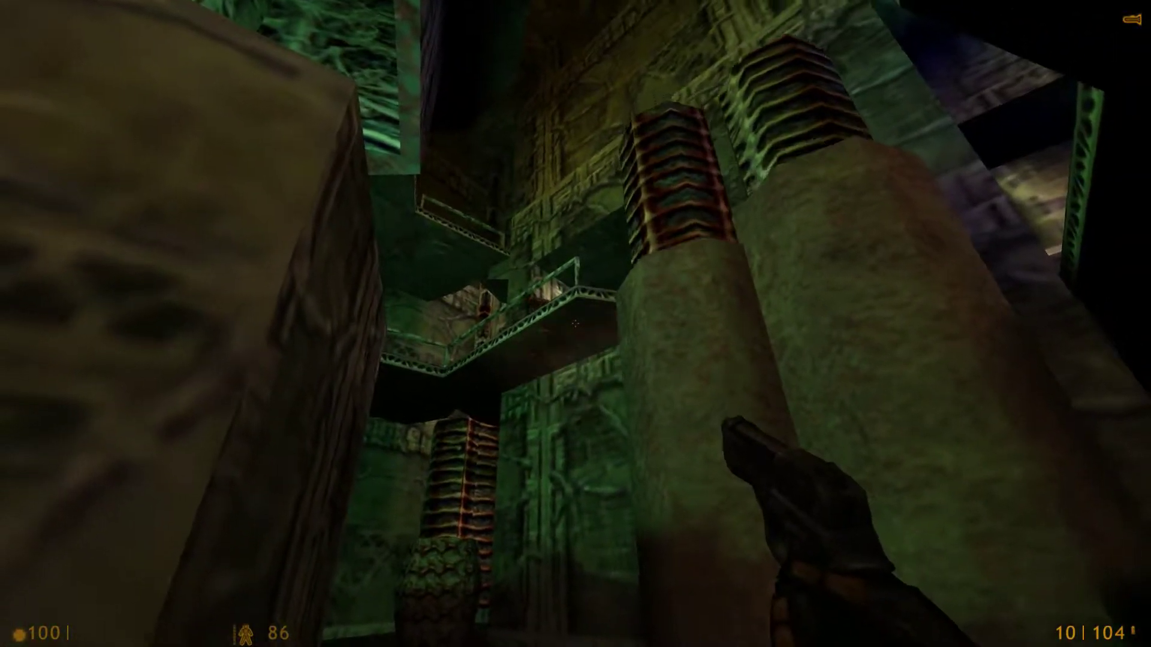
pyautogui.click(576, 323)
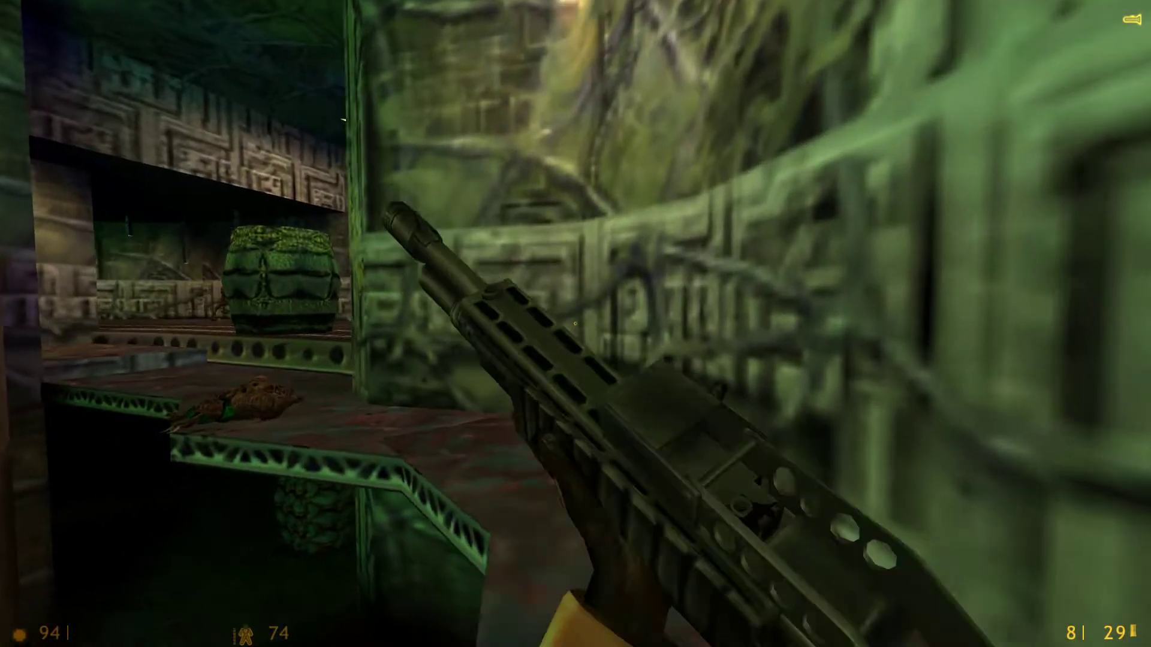
# Fire the pistol up the chamber and edge along the wall to spot the doorway creature
pyautogui.press('w')
pyautogui.press('a')
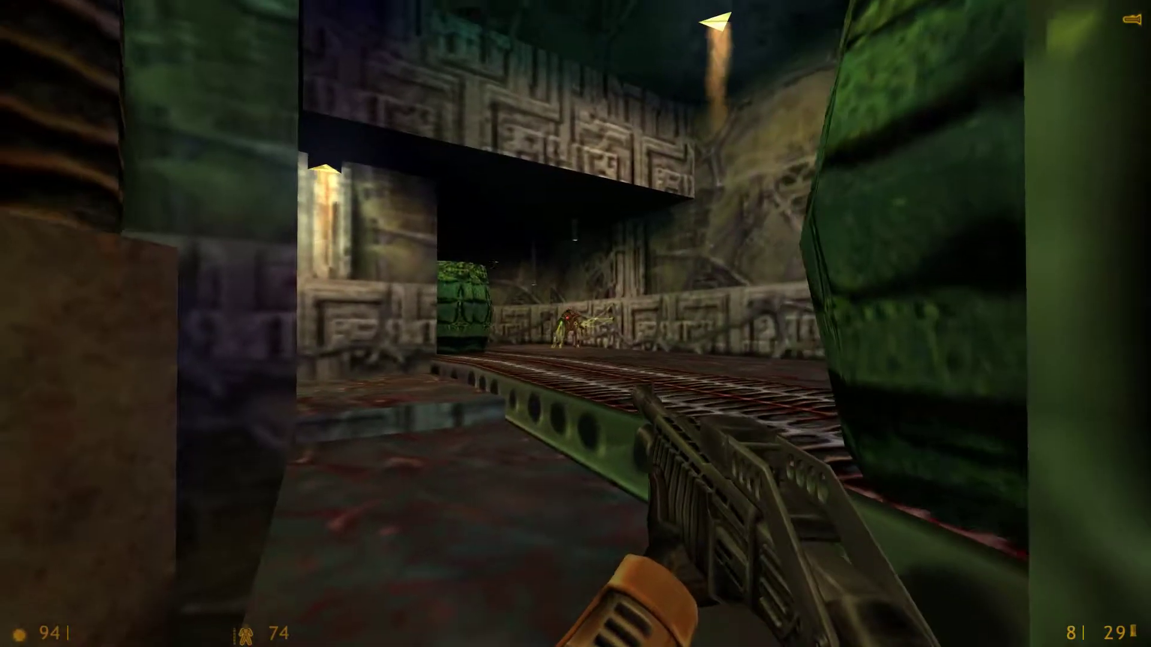
pyautogui.press('d')
pyautogui.press('w')
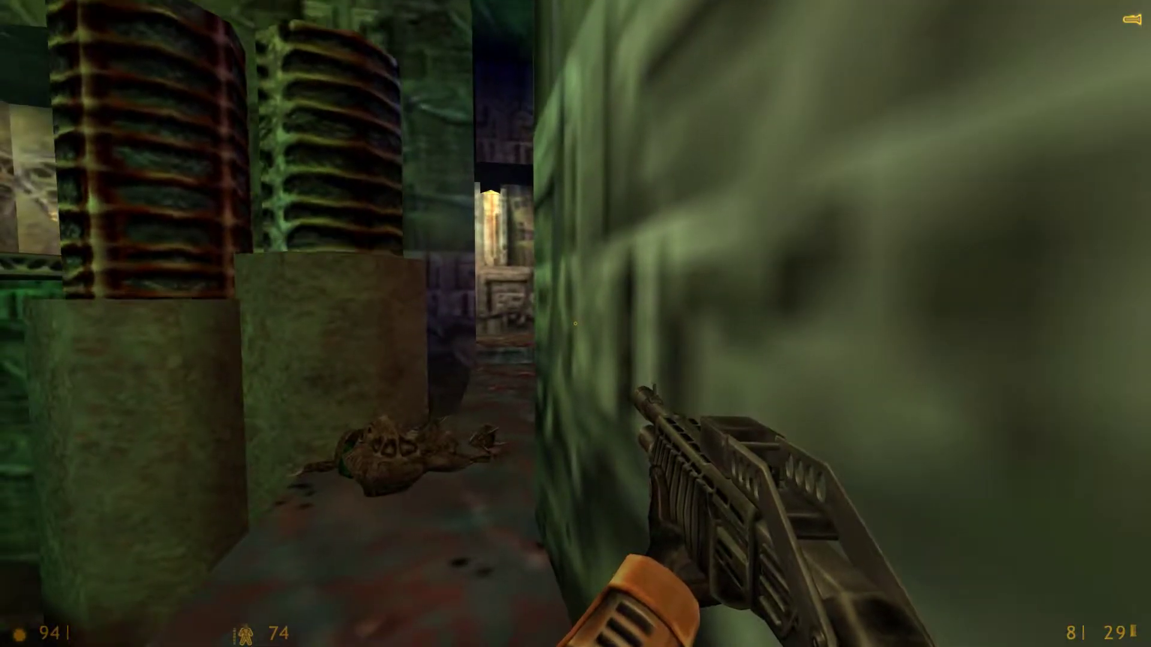
pyautogui.press('a')
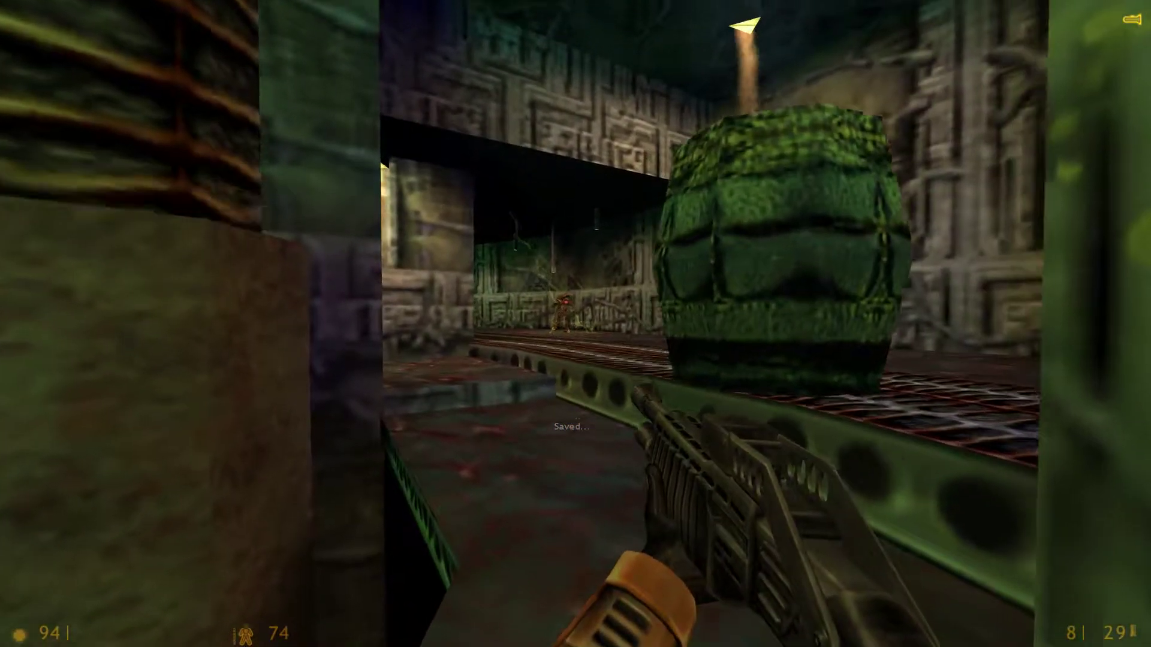
# Shoot the creature in the doorway, then take cover and swap between pistol and shotgun
pyautogui.click(576, 324)
pyautogui.press('d')
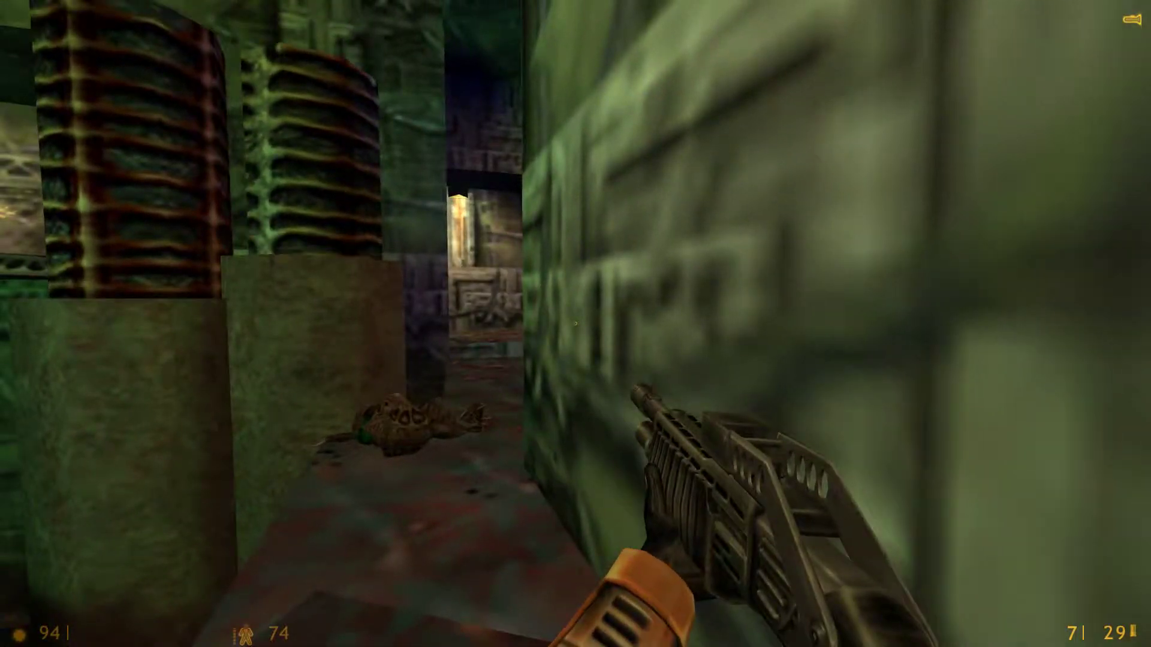
pyautogui.press('2')
pyautogui.press('w')
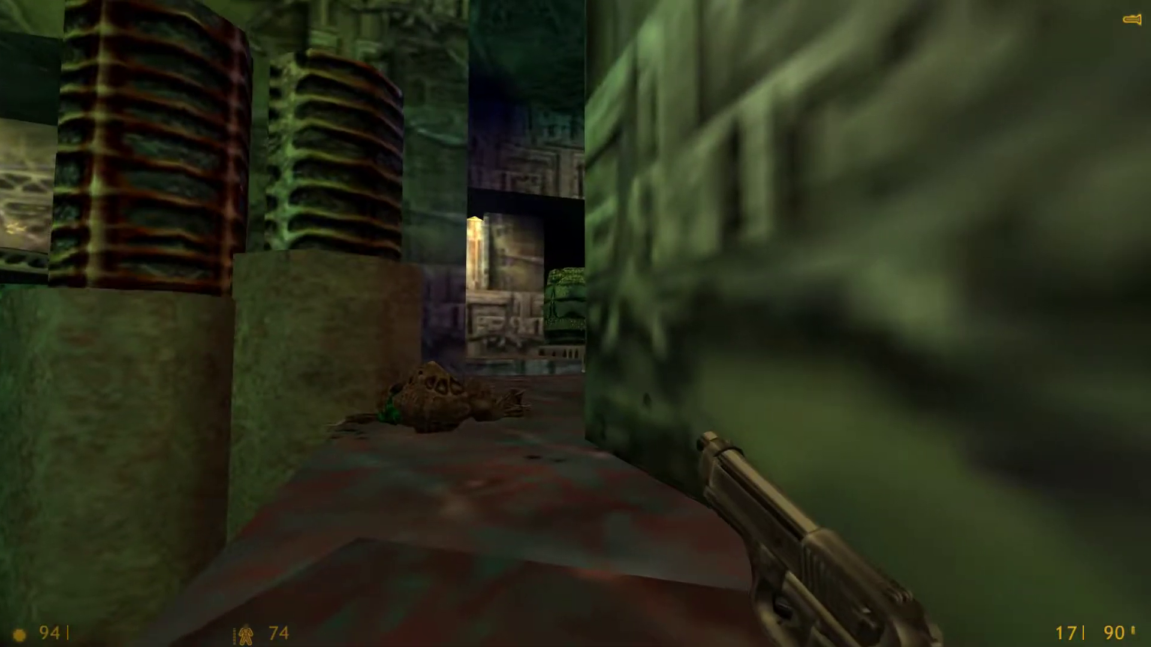
pyautogui.press('a')
pyautogui.press('a')
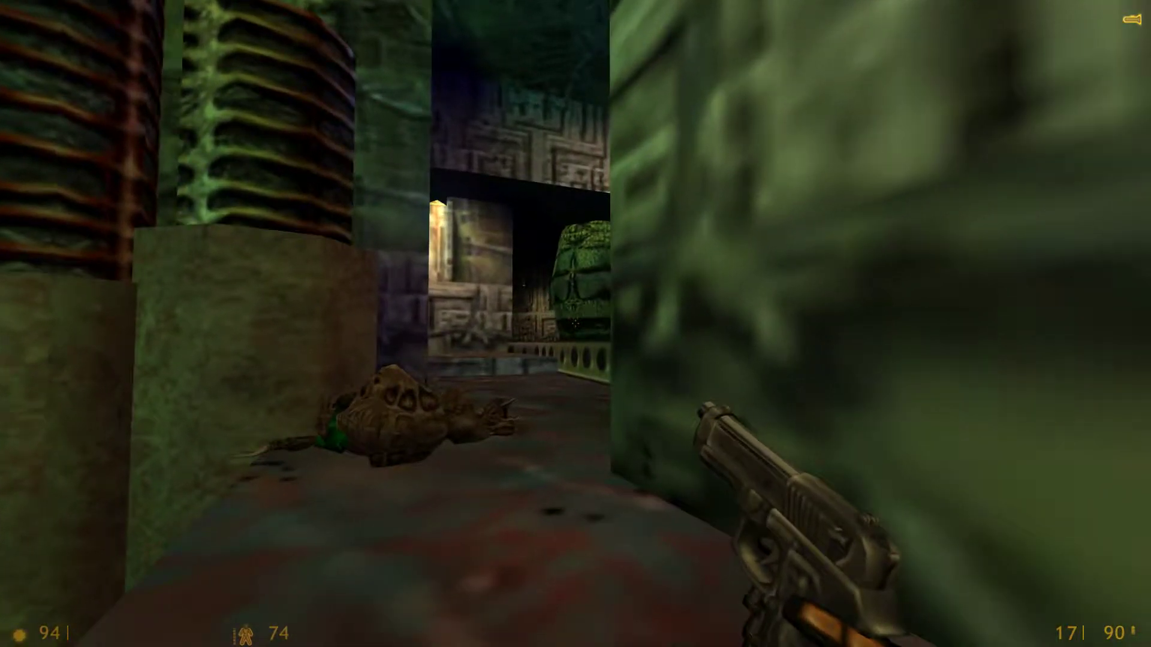
pyautogui.press('w')
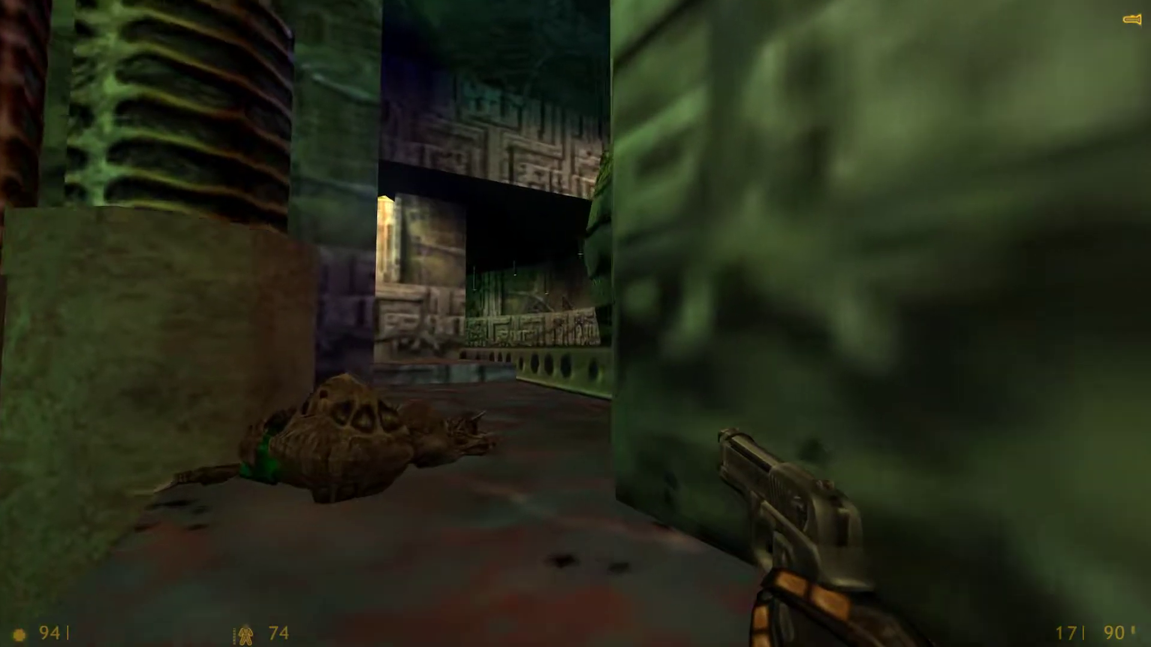
# Kill the alien with pistol shots followed by a shotgun blast
pyautogui.click(575, 324)
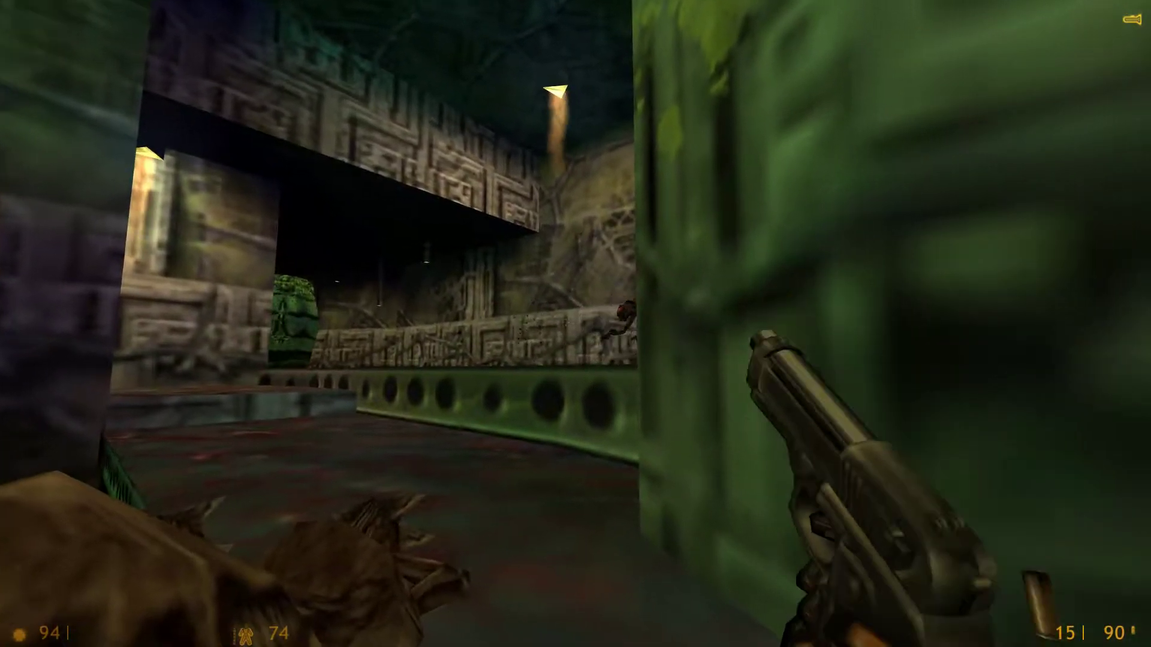
pyautogui.press('w')
pyautogui.press('3')
pyautogui.click(576, 325)
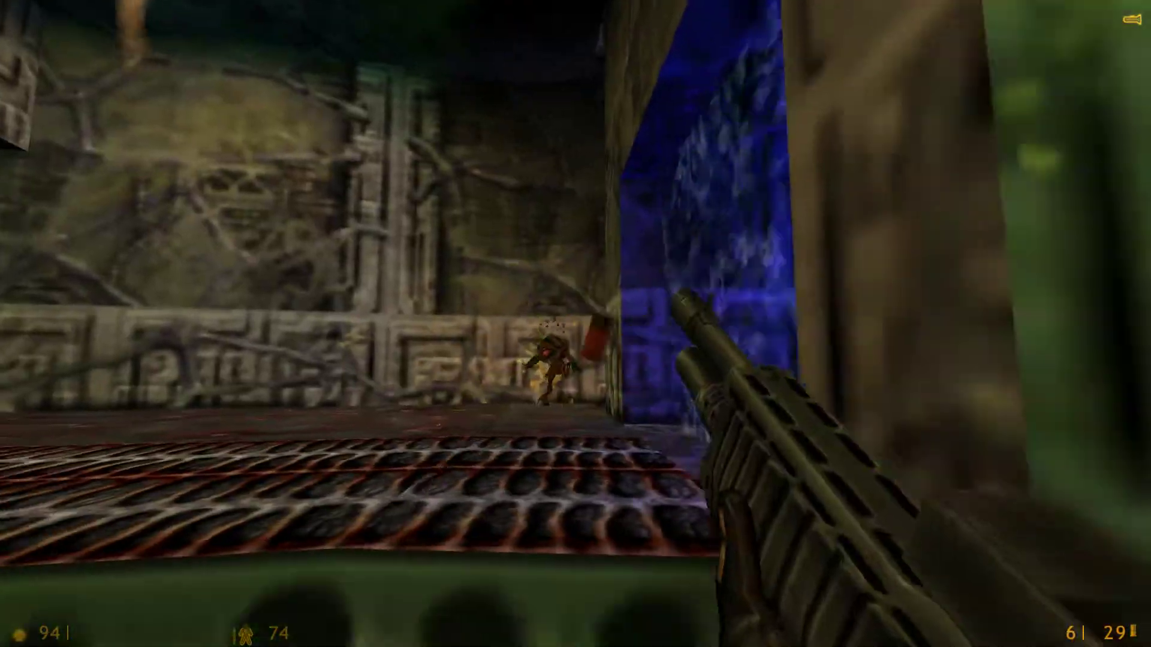
# Walk out into the green Xen chamber, reloading the shotgun, onto the grated walkway
pyautogui.press('w')
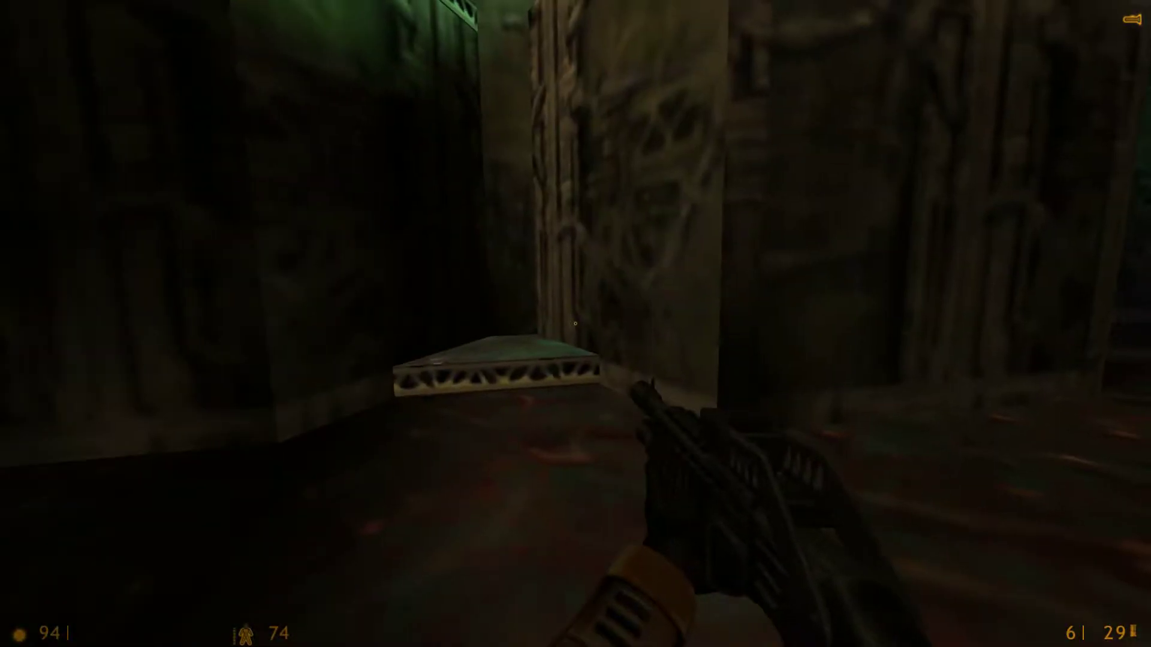
pyautogui.press('w')
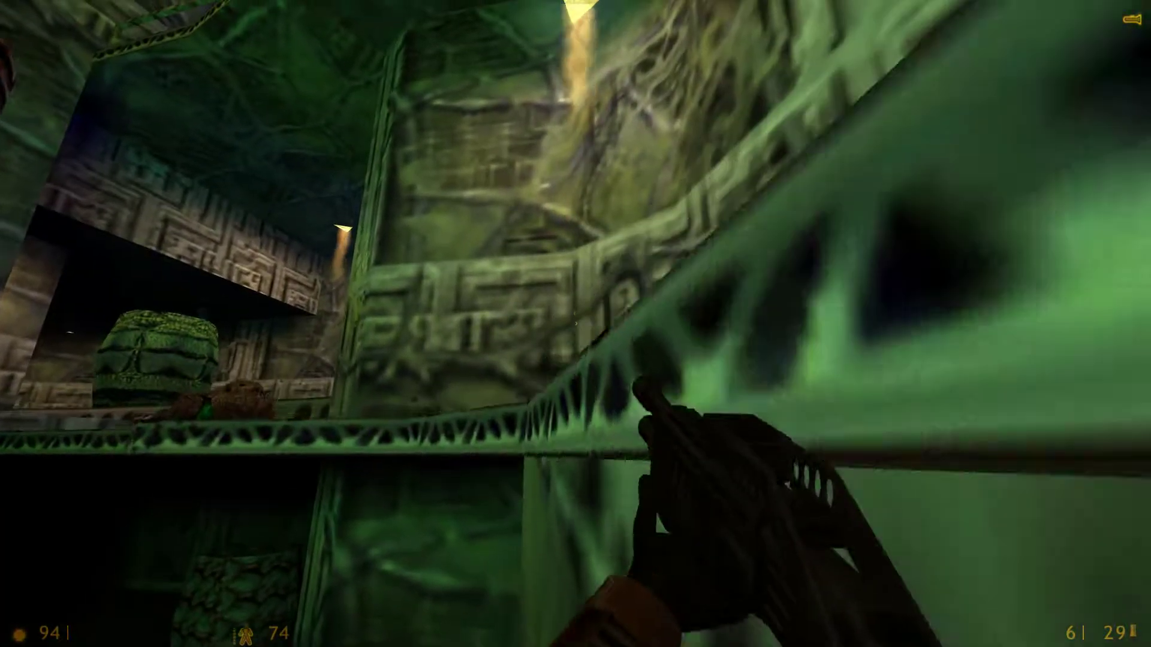
pyautogui.press('r')
pyautogui.press('w')
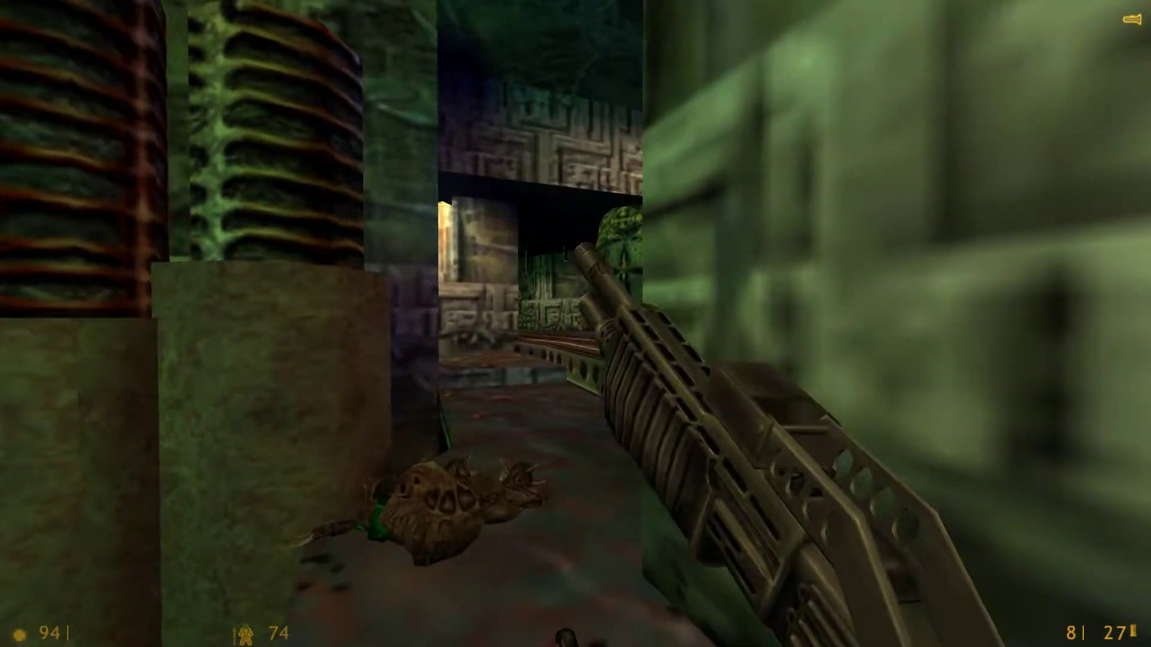
pyautogui.press('w')
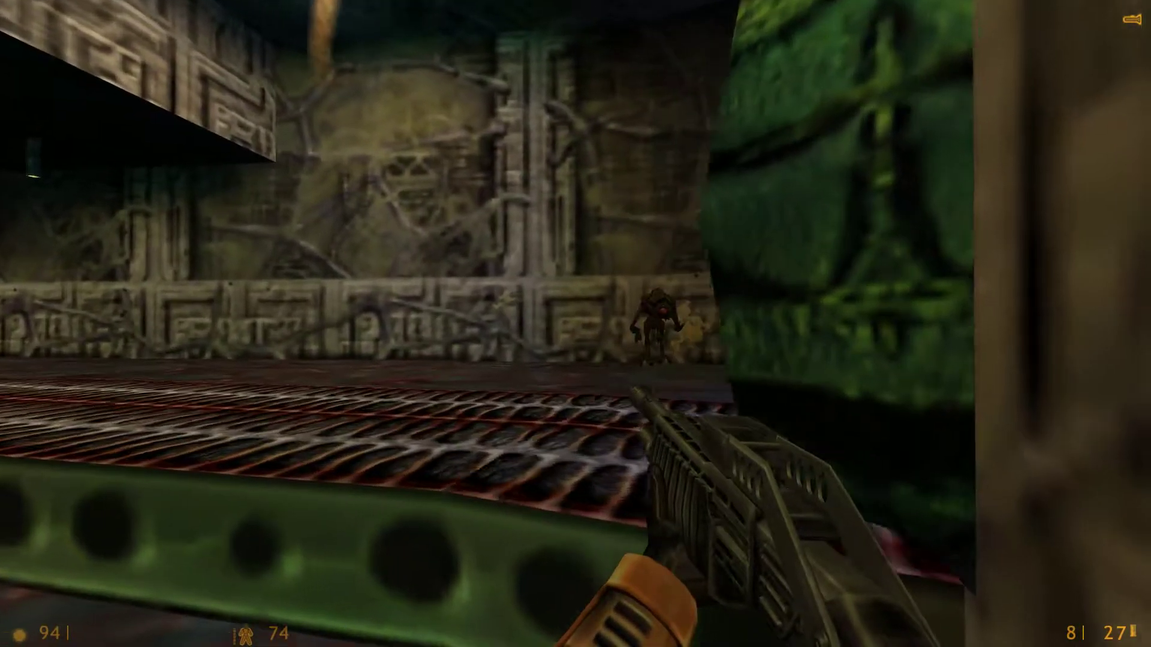
# Shoot the alien on the walkway, reload, and head into the rail corridor
pyautogui.click(576, 324)
pyautogui.press('w')
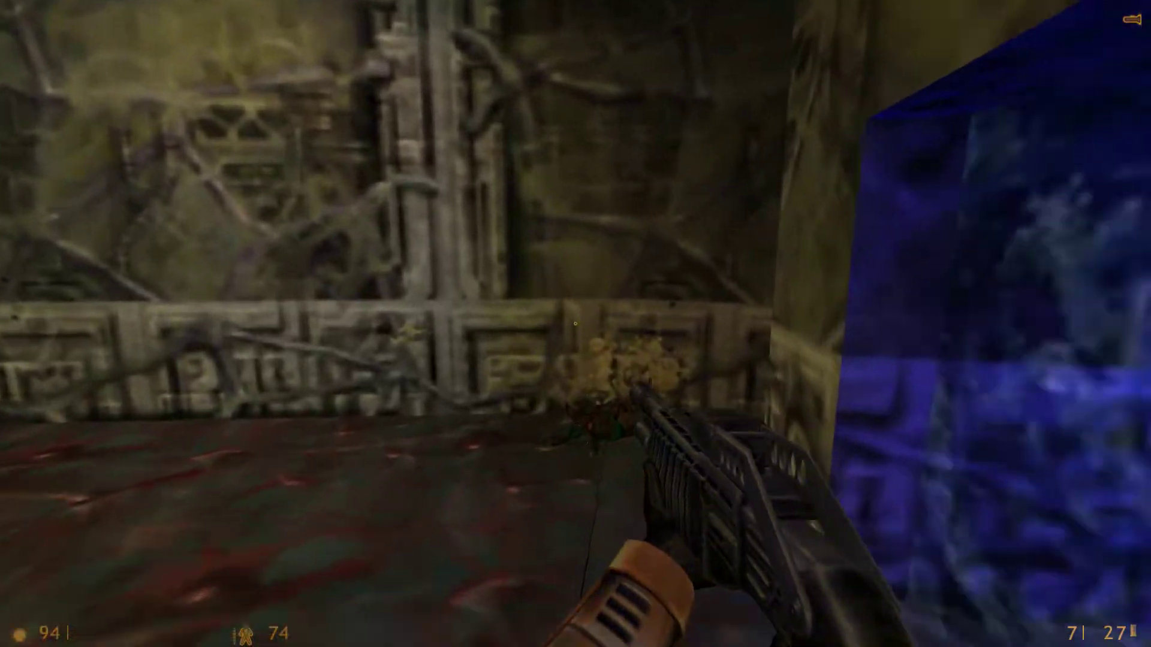
pyautogui.press('w')
pyautogui.press('r')
pyautogui.press('w')
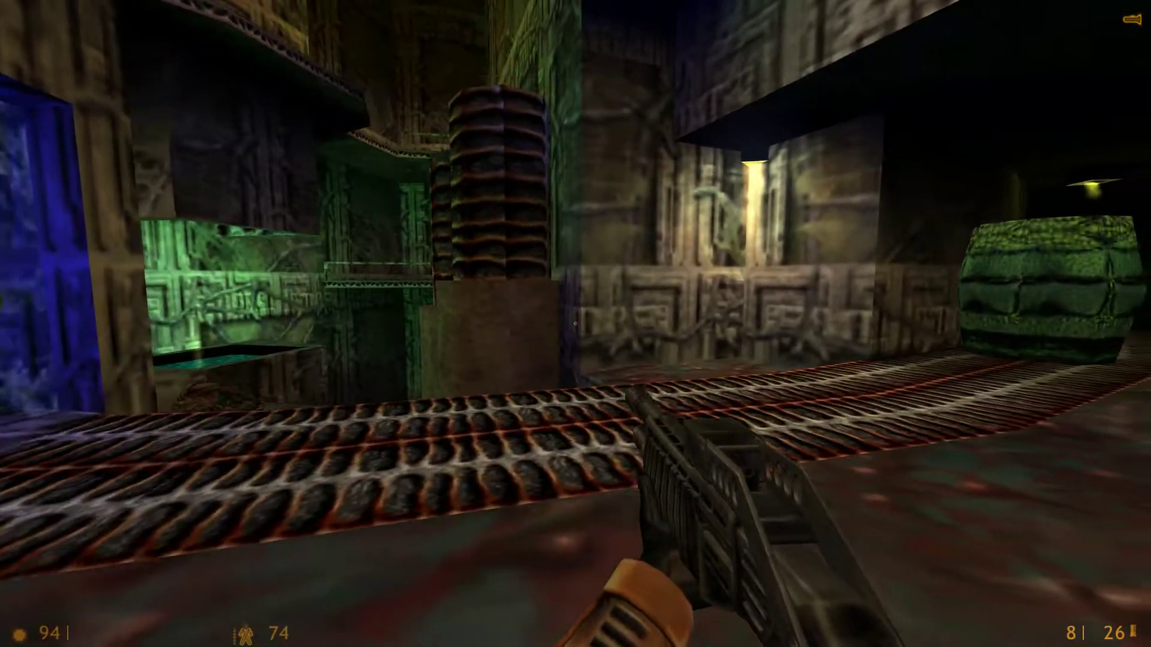
# Walk along the track past the green barrels into the dark area
pyautogui.press('w')
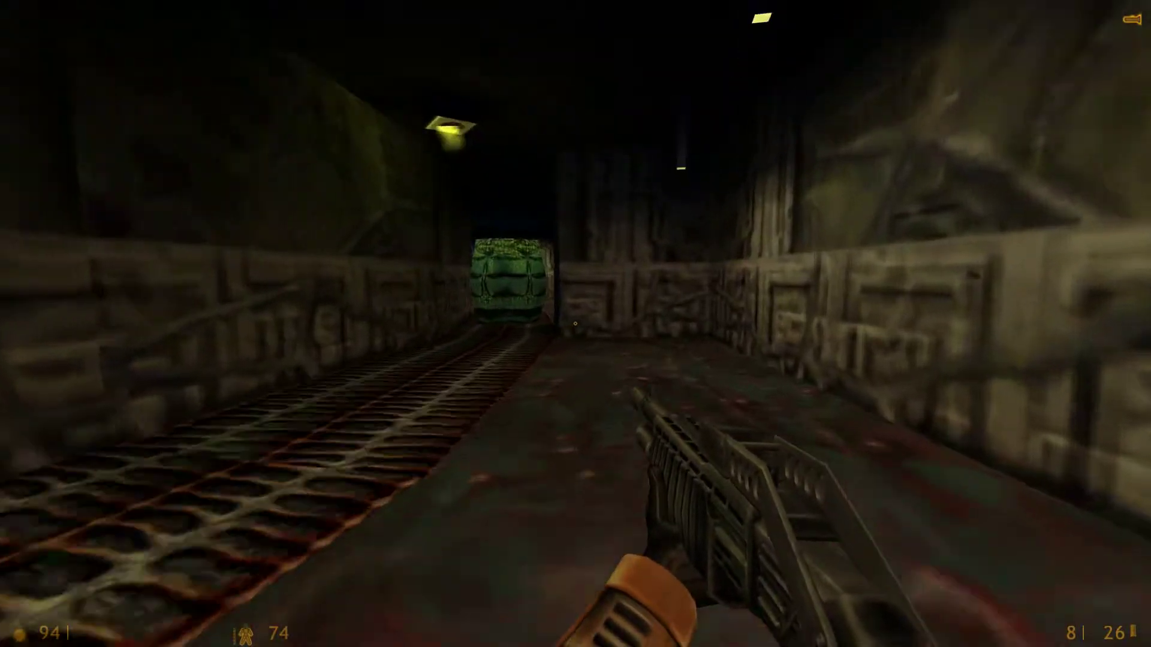
pyautogui.press('w')
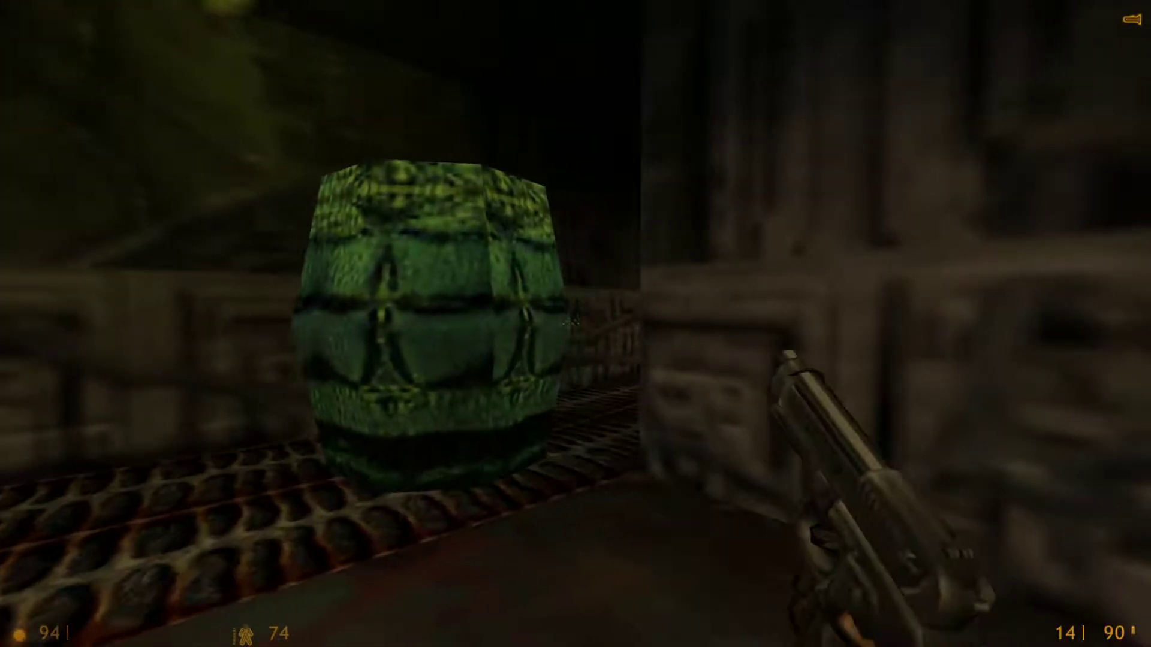
pyautogui.press('w')
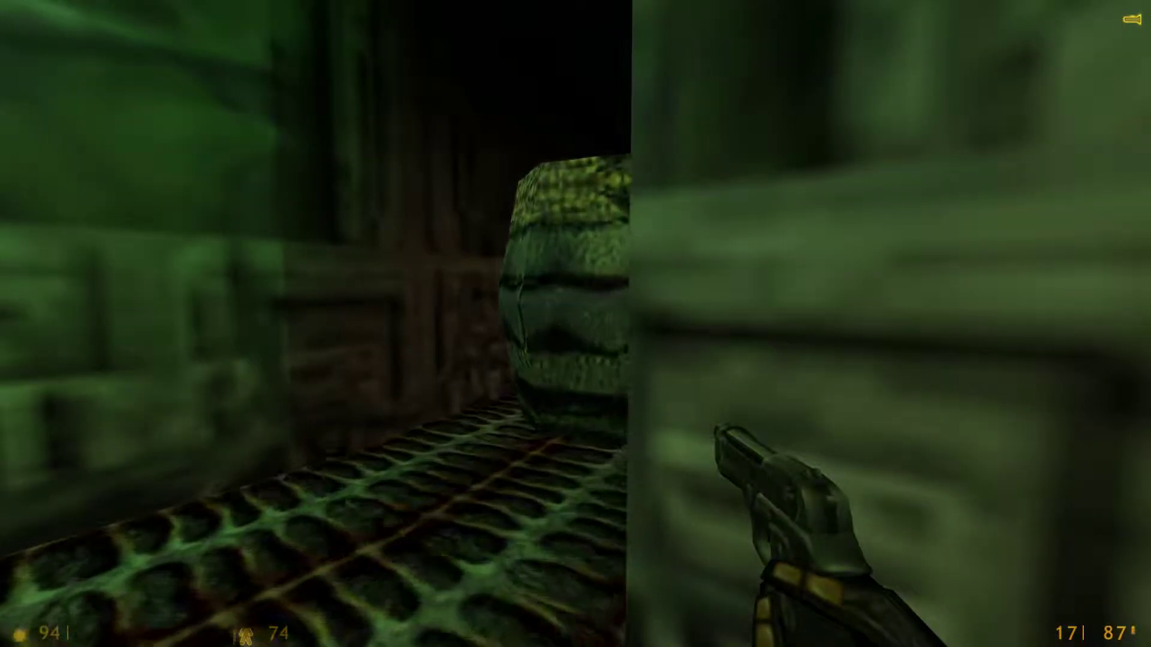
pyautogui.press('w')
pyautogui.press('w')
pyautogui.press('w')
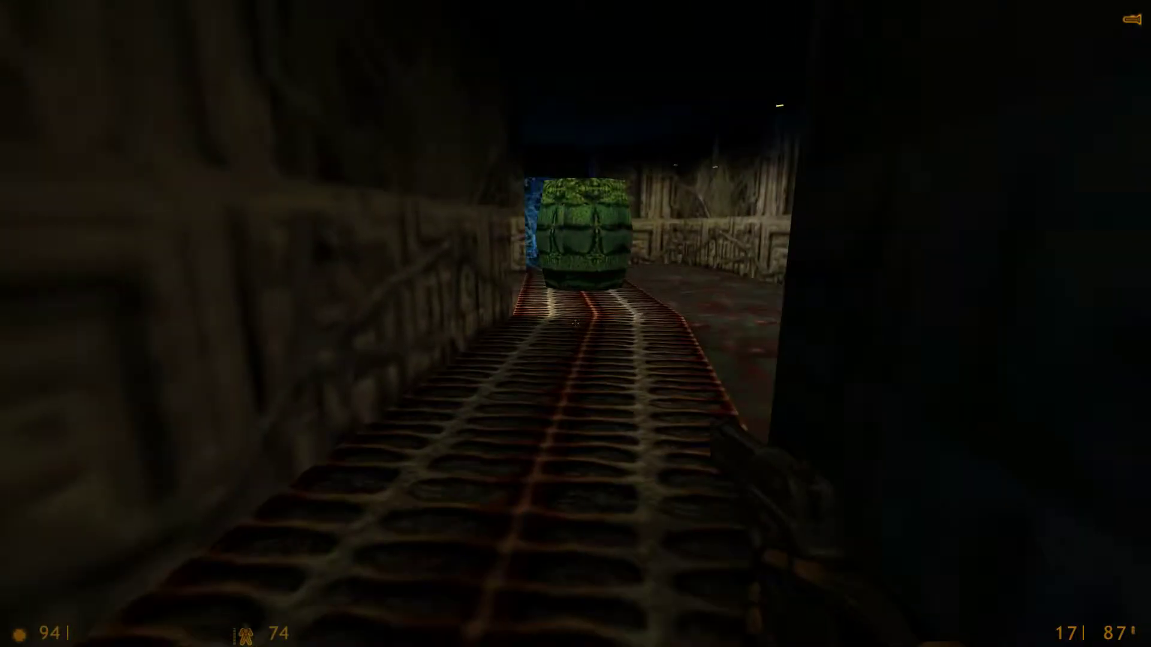
pyautogui.press('w')
pyautogui.press('w')
pyautogui.press('w')
pyautogui.press('w')
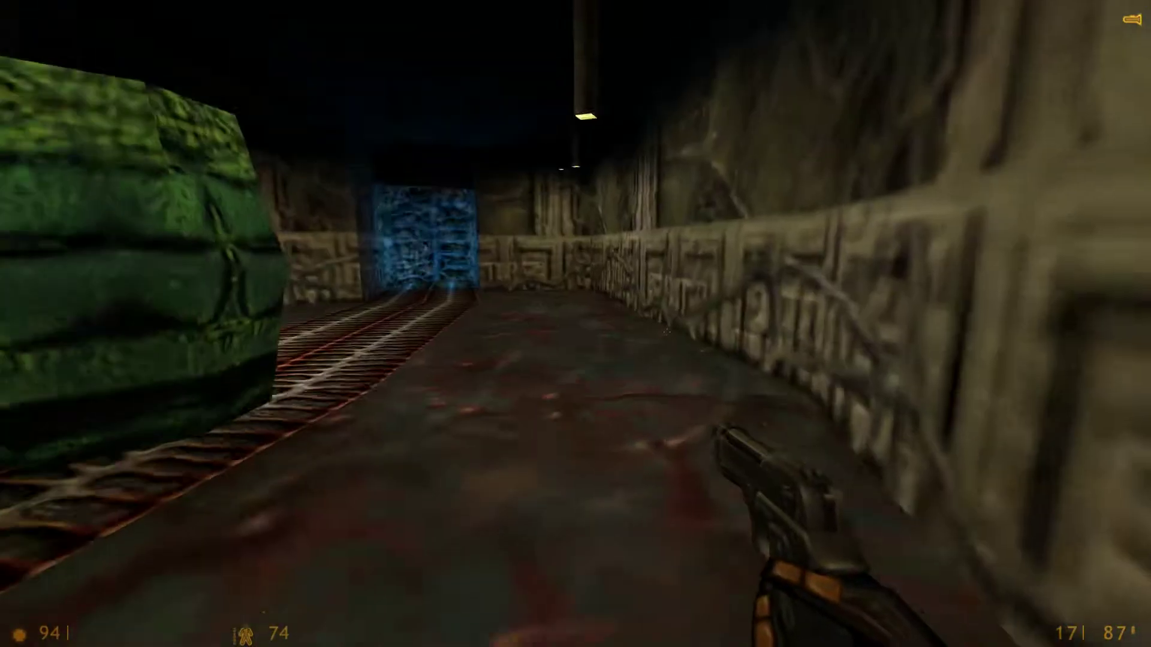
pyautogui.press('w')
pyautogui.press('w')
pyautogui.press('w')
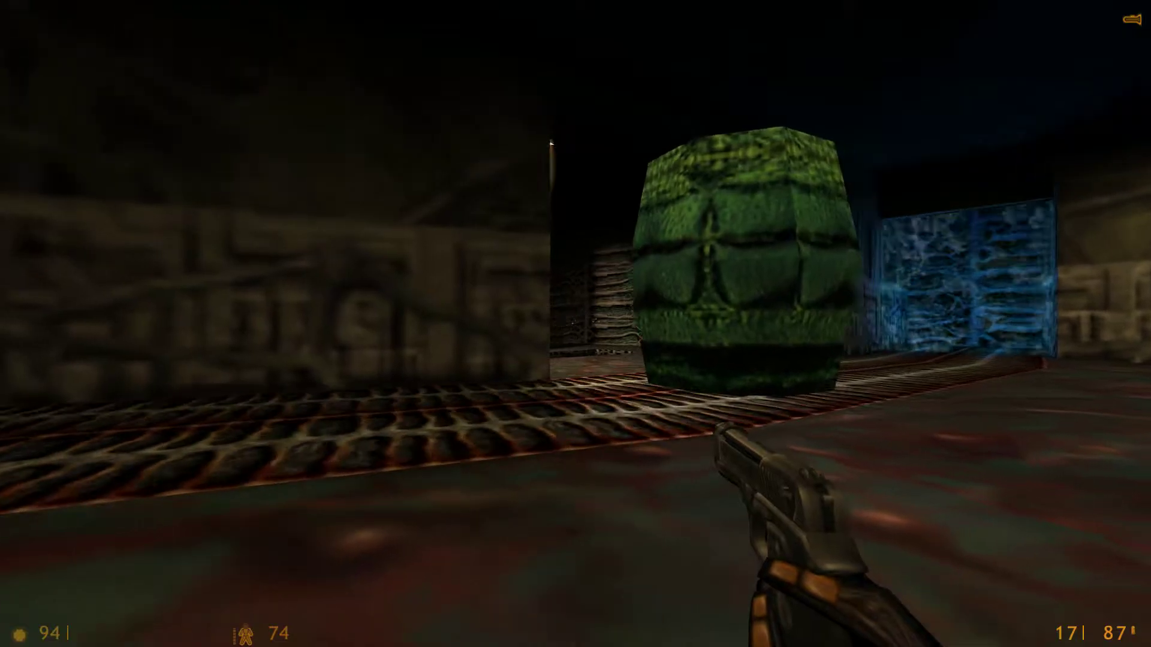
# Kill the alien controller with the revolver and reload near the blue-lit doorway
pyautogui.press('w')
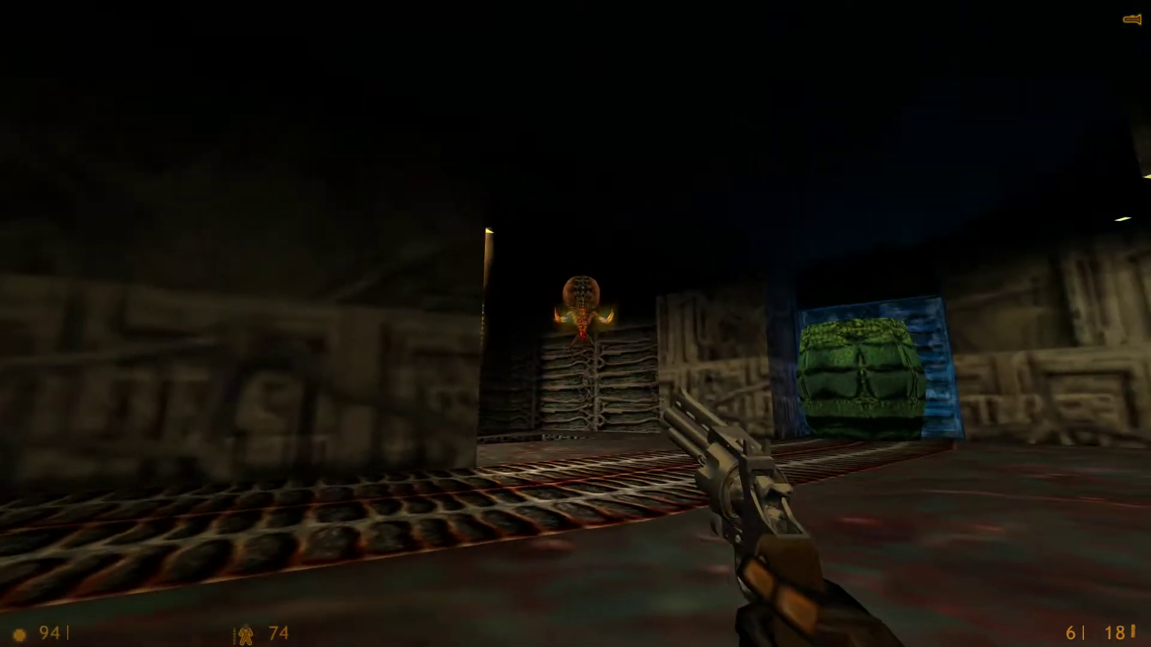
pyautogui.click(576, 324)
pyautogui.click(576, 325)
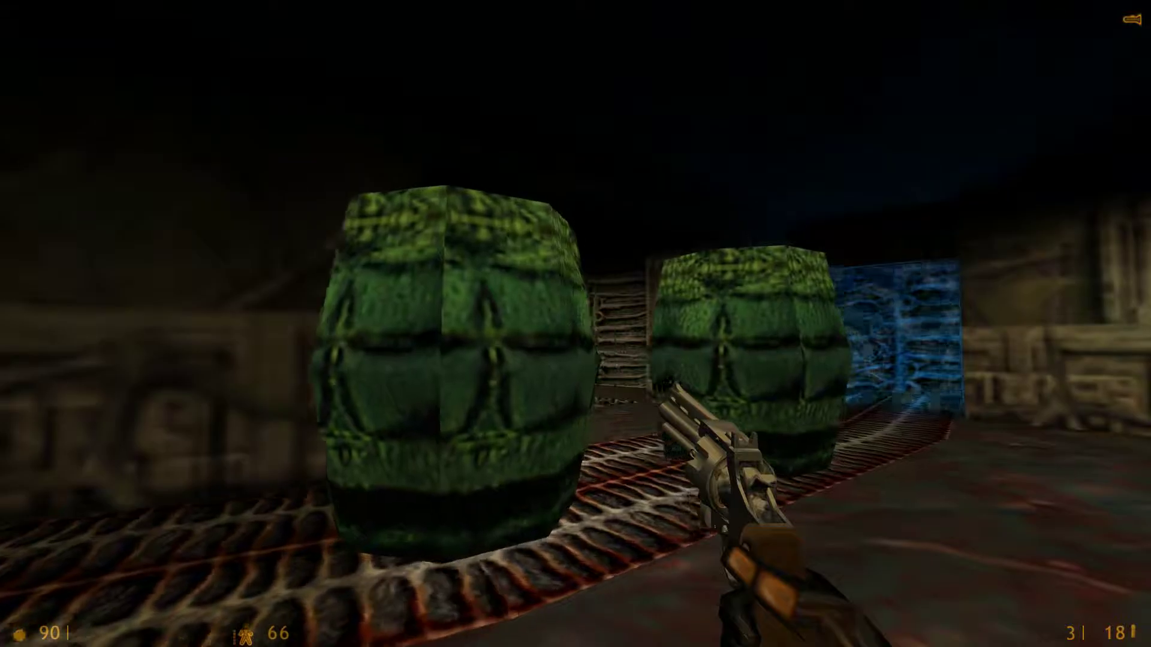
pyautogui.press('w')
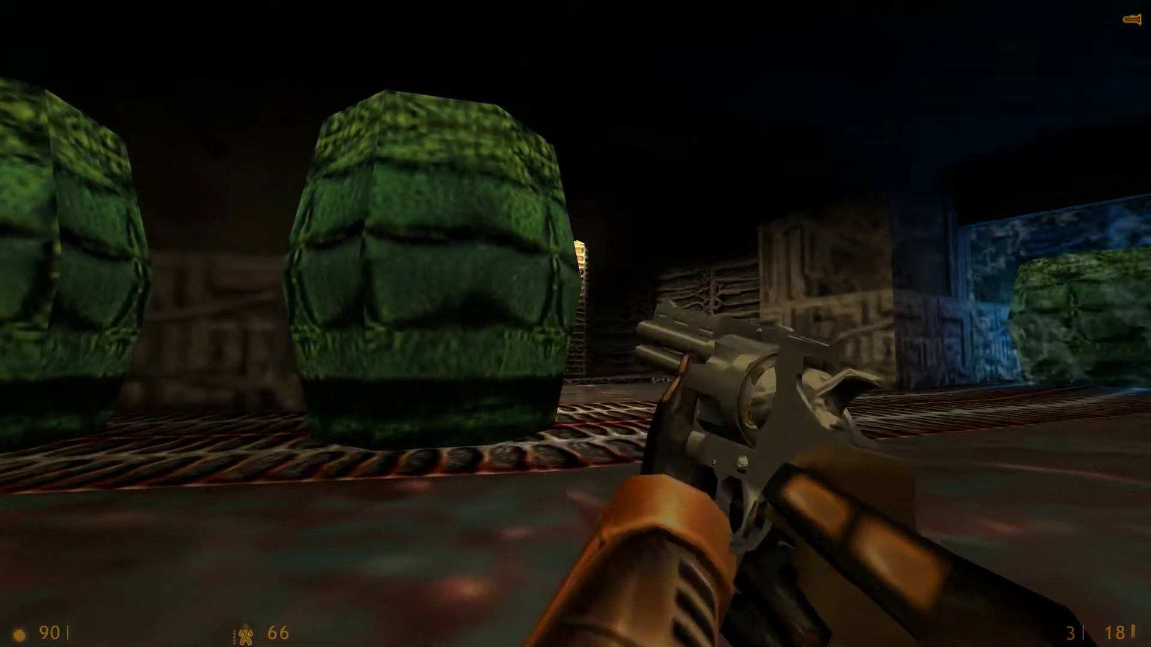
pyautogui.press('d')
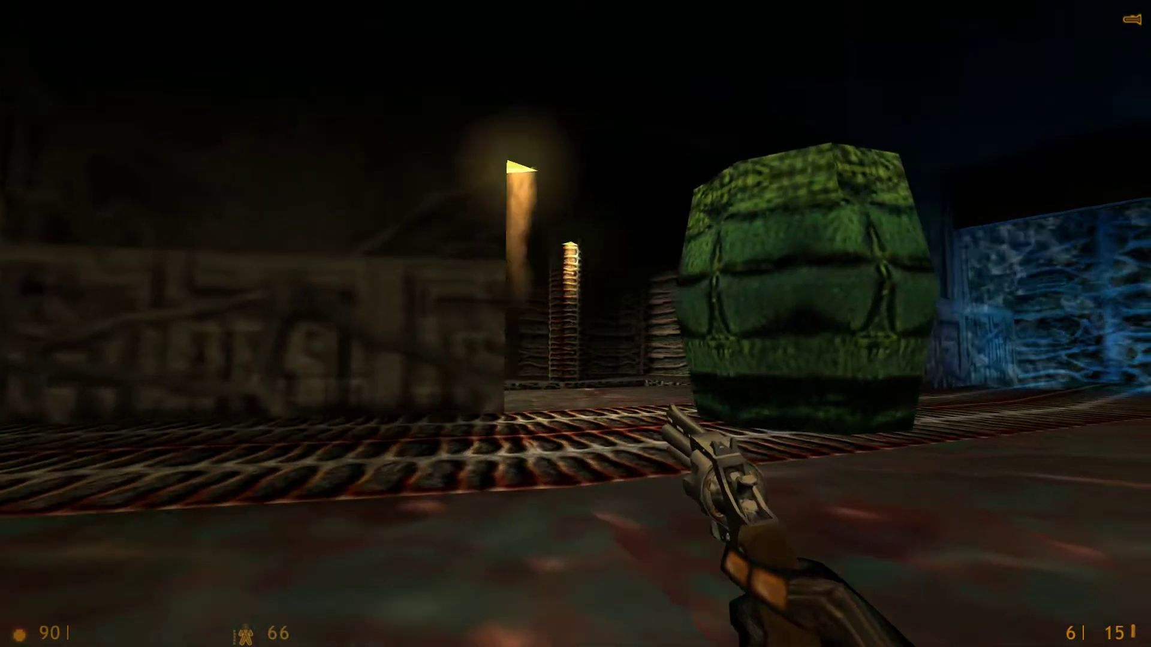
# Fire the pistol while moving past the barrel toward the green barrels
pyautogui.click(576, 323)
pyautogui.press('w')
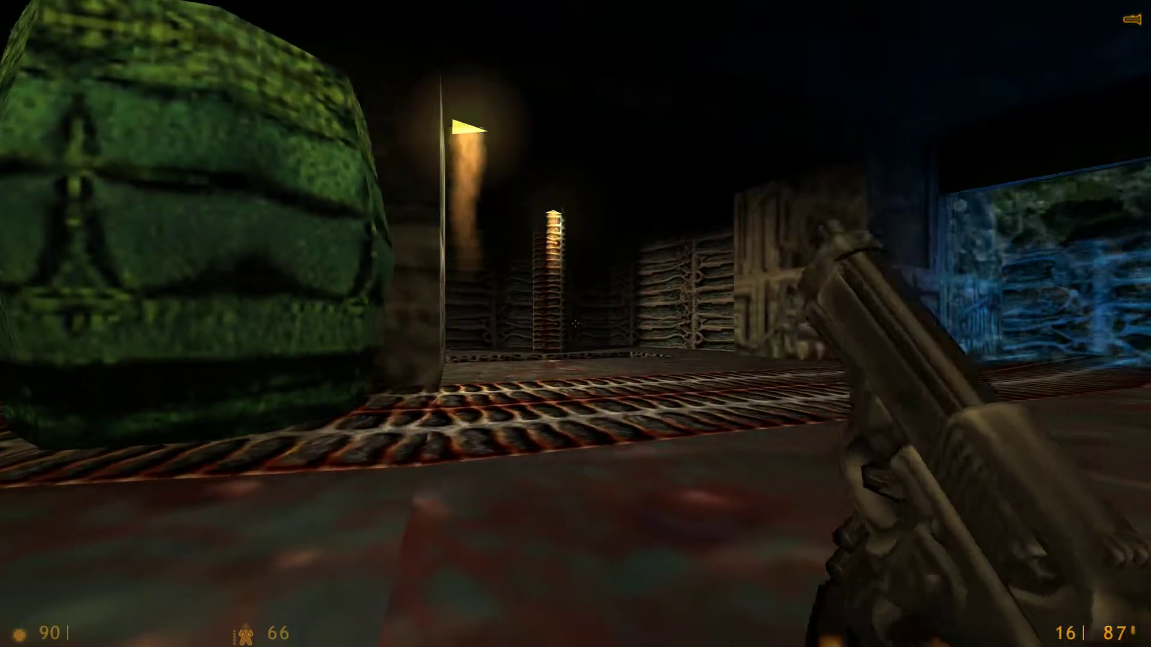
pyautogui.click(576, 324)
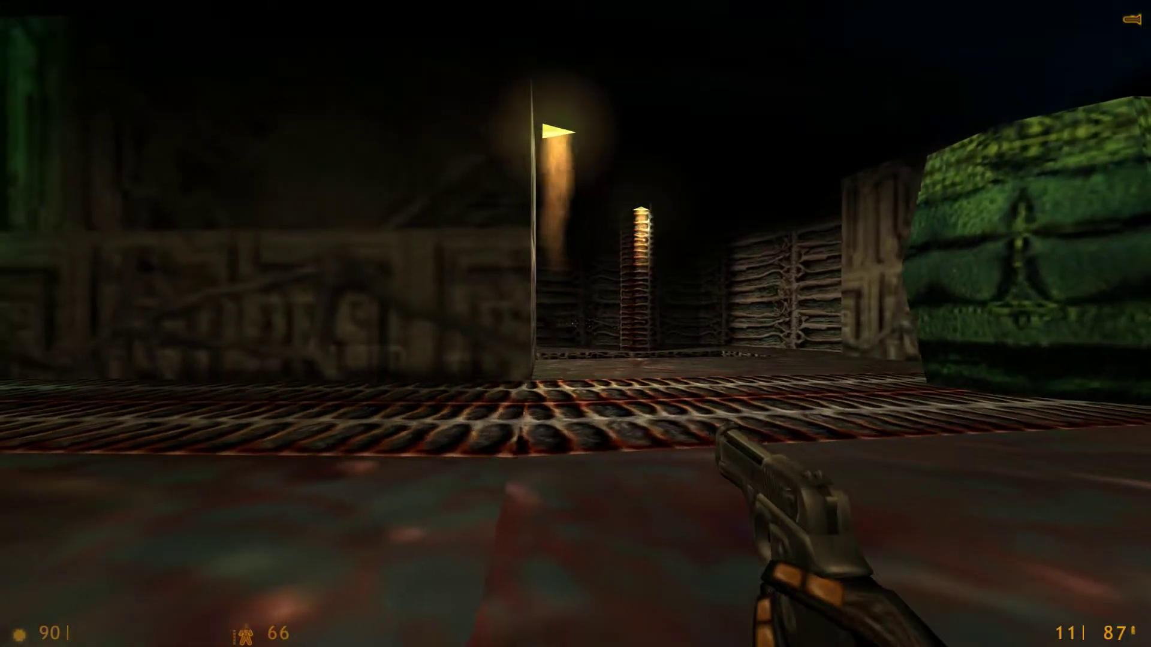
pyautogui.click(576, 323)
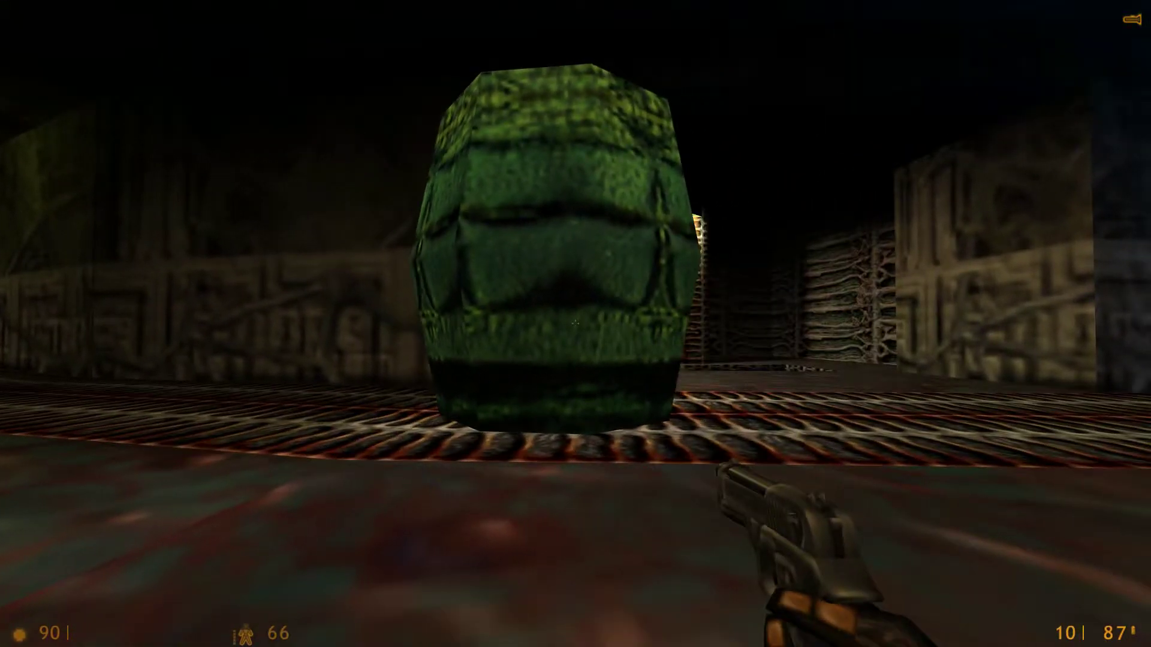
pyautogui.press('w')
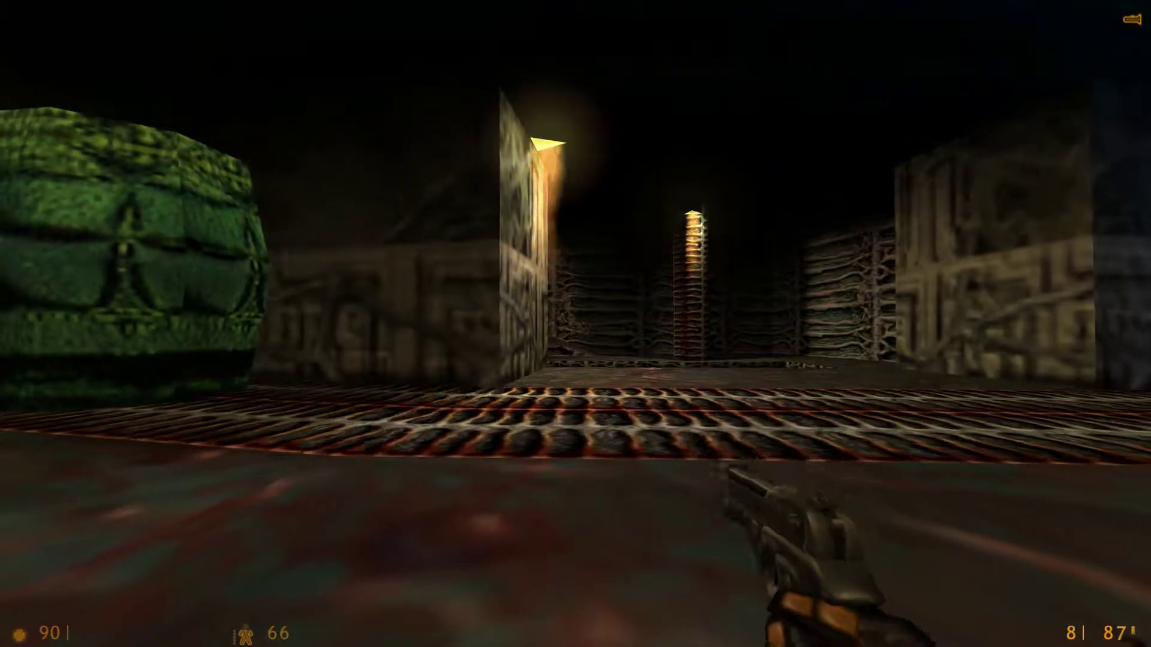
# Shoot the vortigaunt with the pistol, move past the barrel, and reload
pyautogui.click(575, 325)
pyautogui.click(575, 324)
pyautogui.press('w')
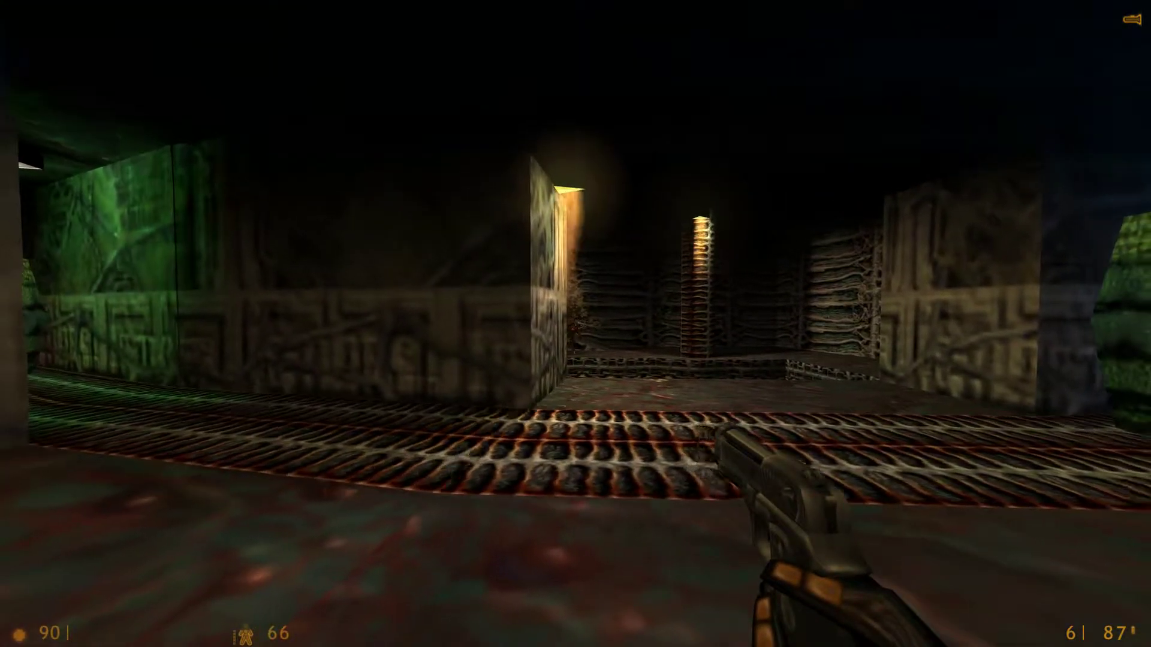
pyautogui.click(576, 325)
pyautogui.click(576, 324)
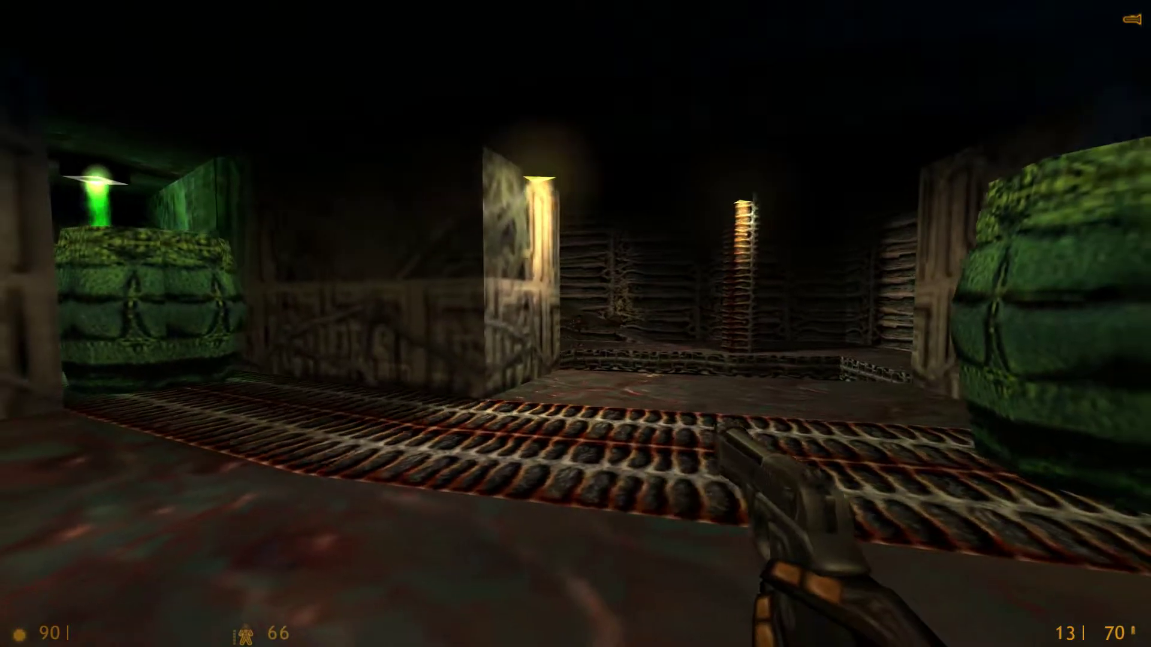
pyautogui.press('w')
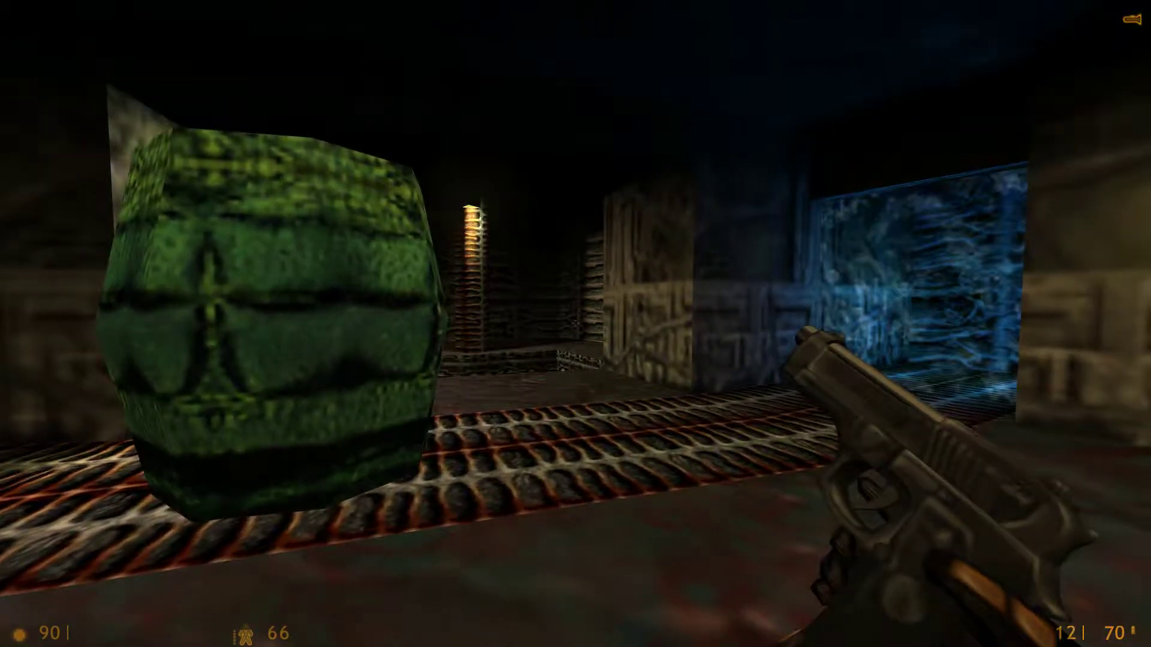
pyautogui.press('s')
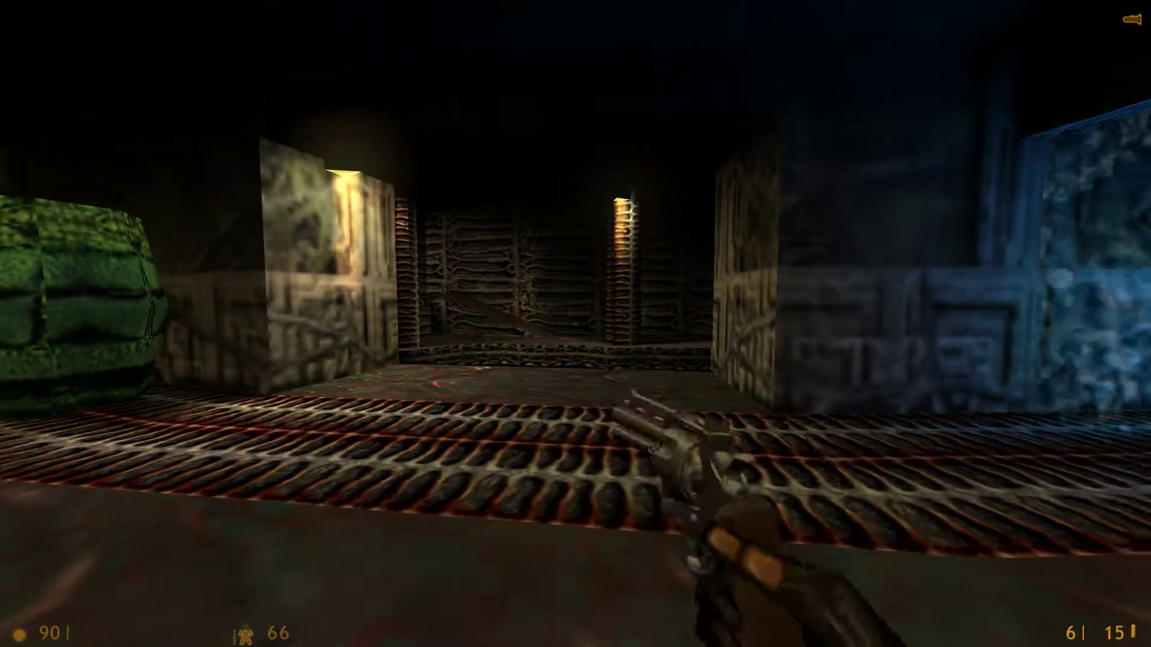
# Step onto the ledge, switch to the shotgun, and blast the alien grunt
pyautogui.press('w')
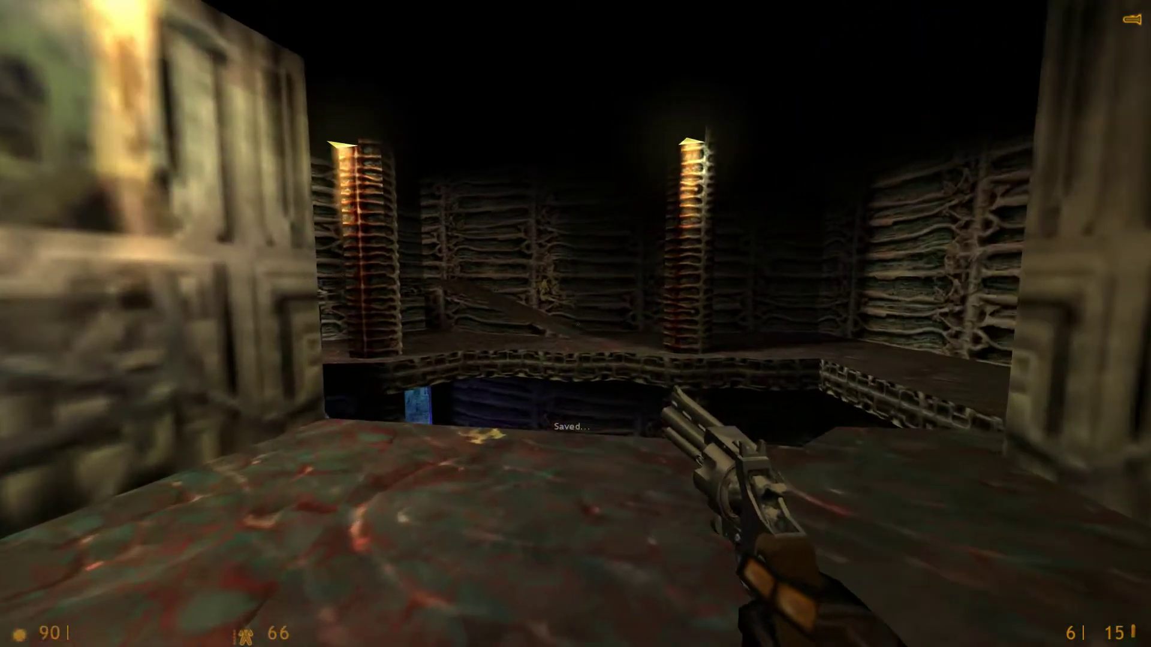
pyautogui.press('w')
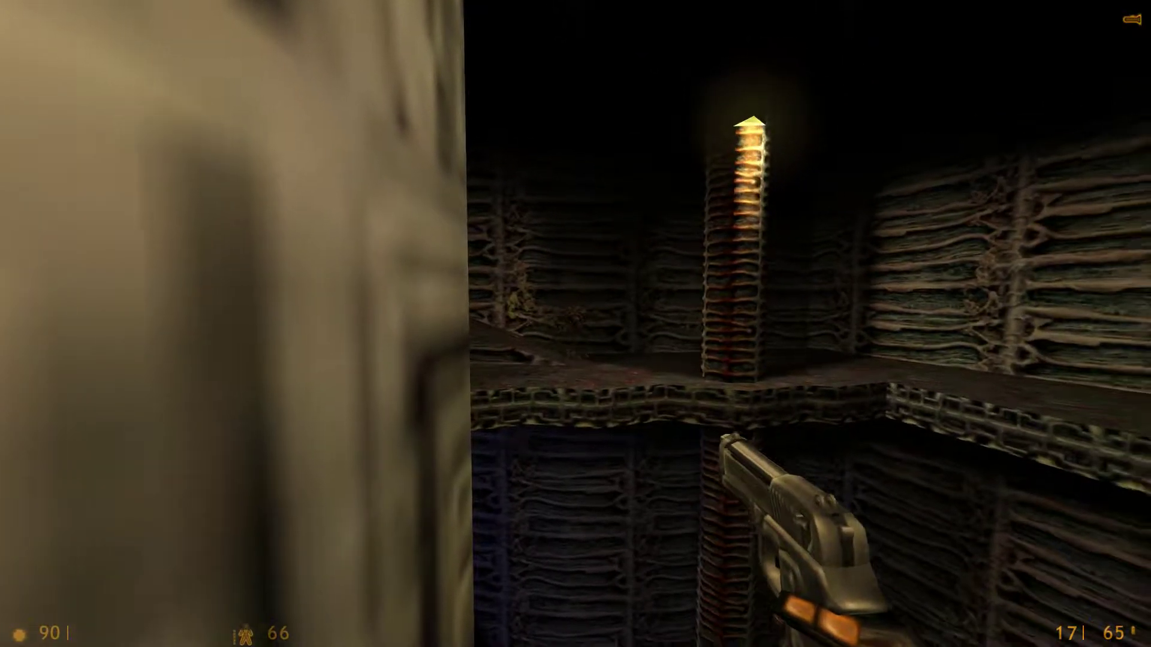
pyautogui.press('3')
pyautogui.click(576, 323)
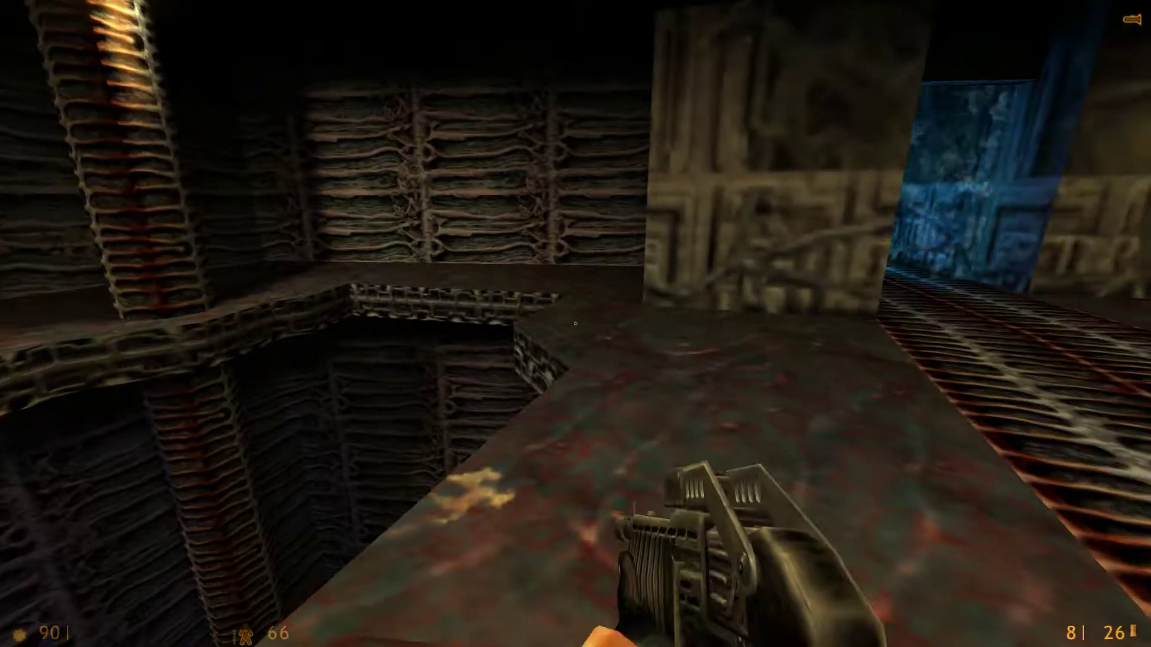
pyautogui.press('w')
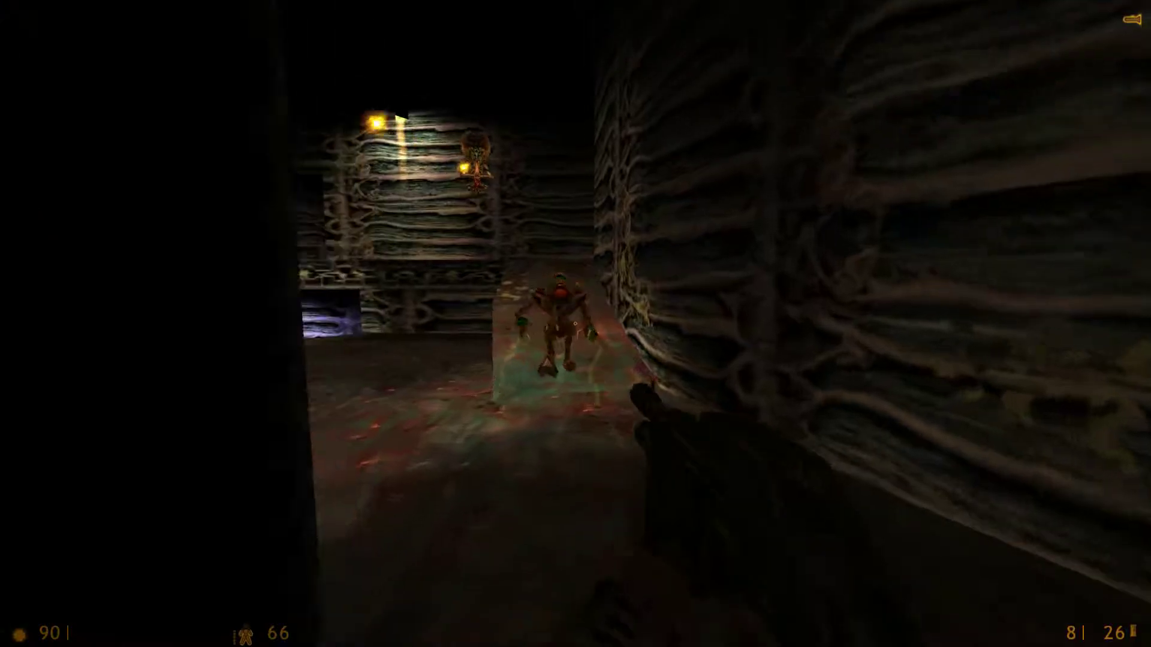
pyautogui.rightClick(576, 324)
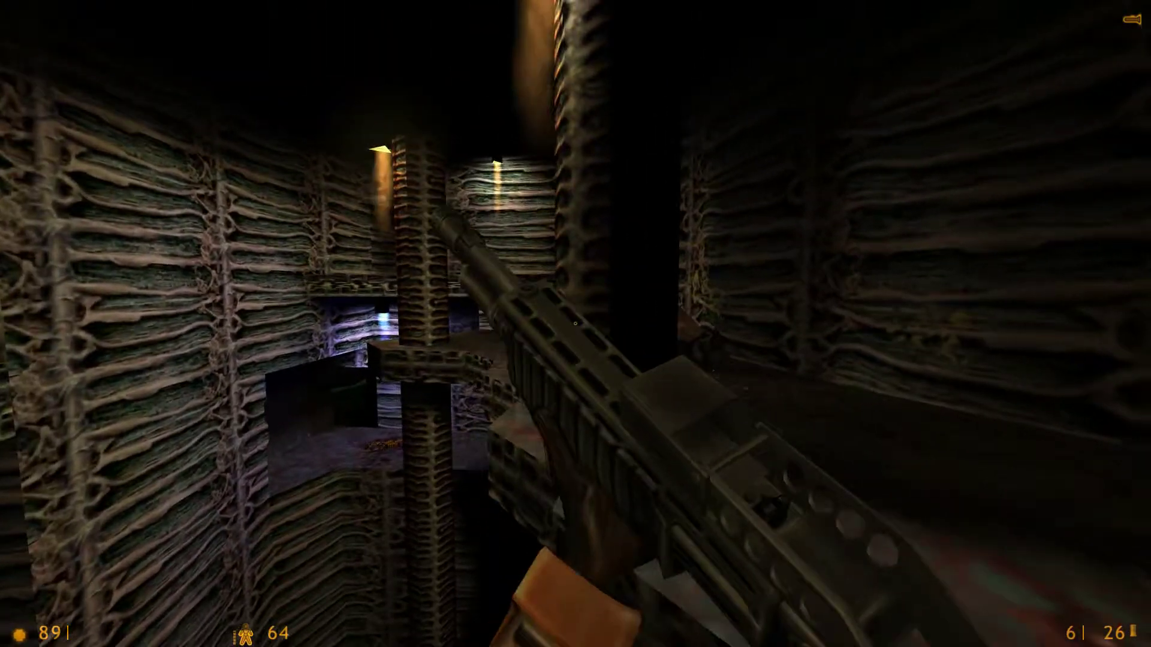
pyautogui.press('w')
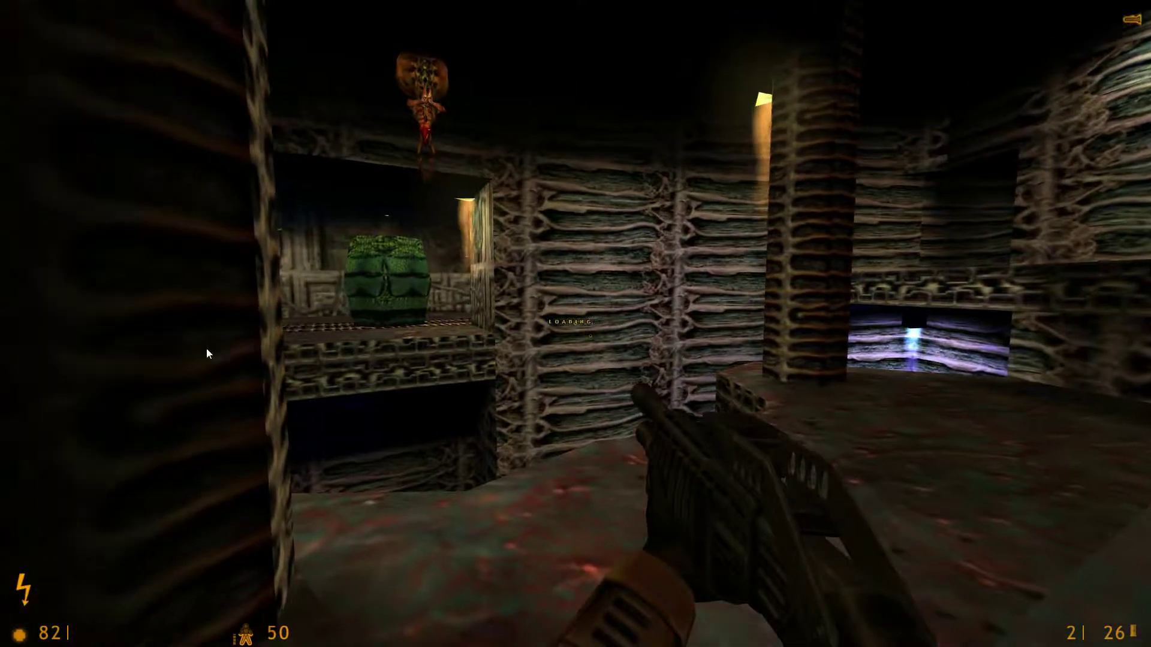
# Quickload the last save with F7 twice after falling into the pit
pyautogui.press('F7')
pyautogui.press('w')
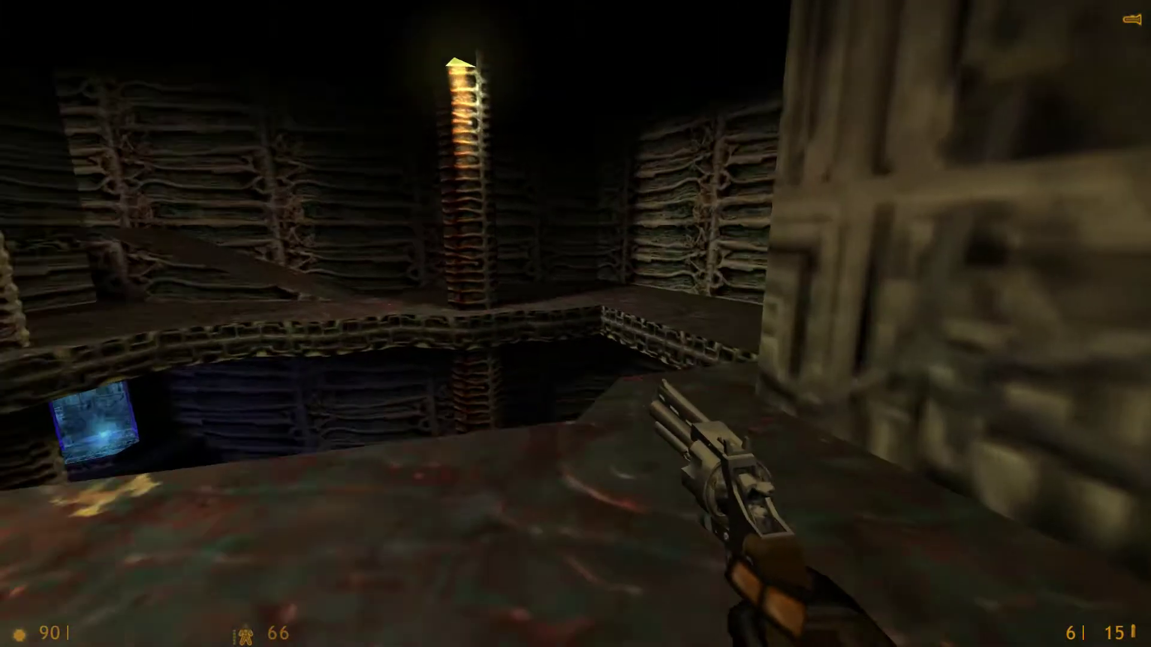
pyautogui.press('w')
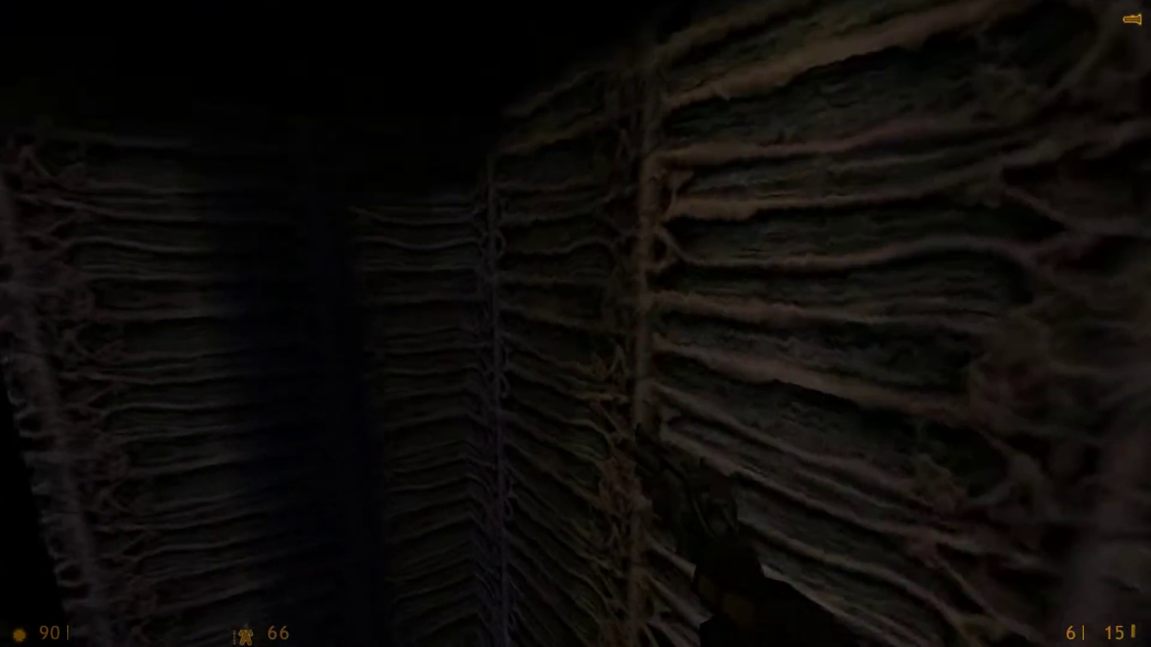
pyautogui.press('F7')
pyautogui.press('w')
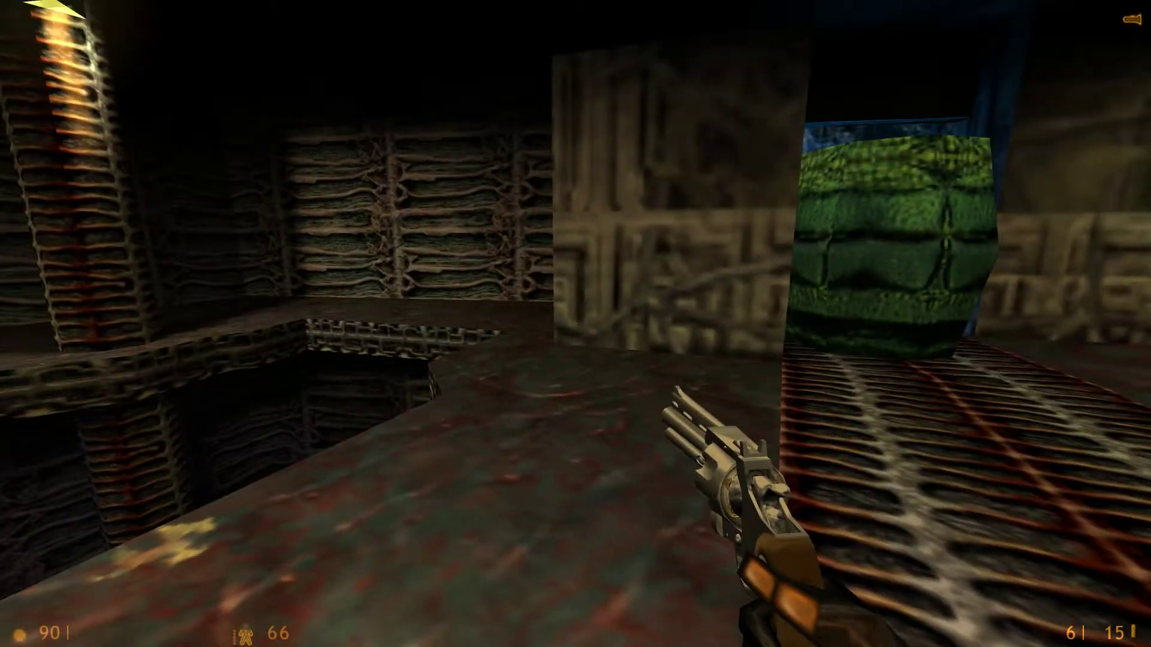
pyautogui.press('w')
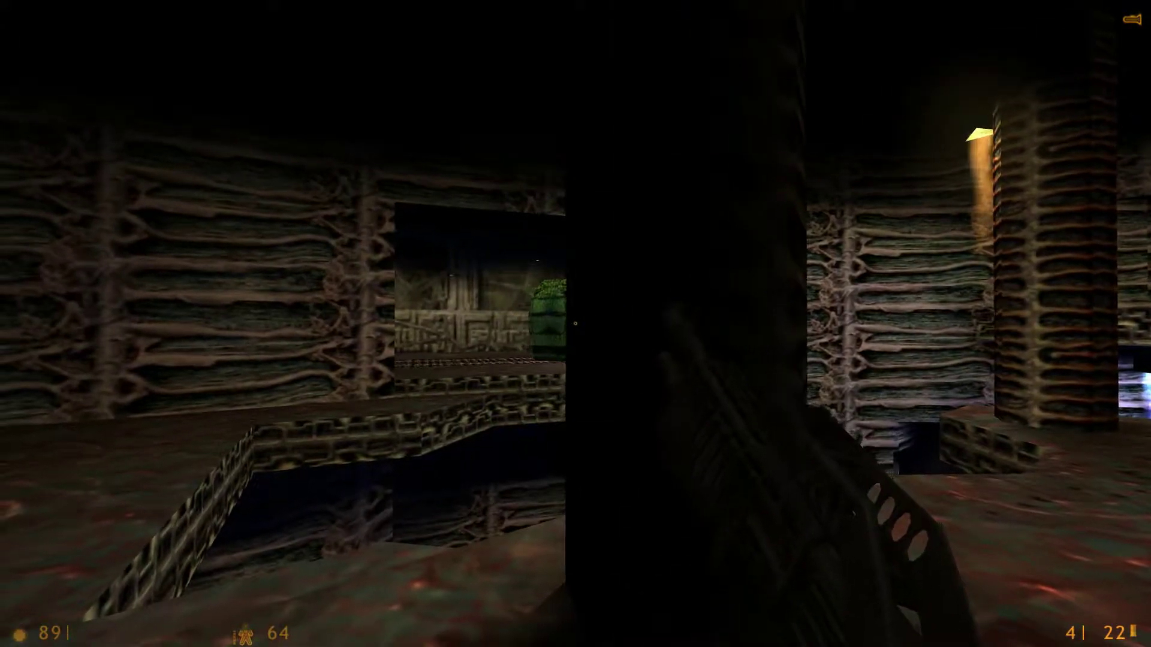
# Move past the dark pillar and advance through the alien corridor
pyautogui.press('w')
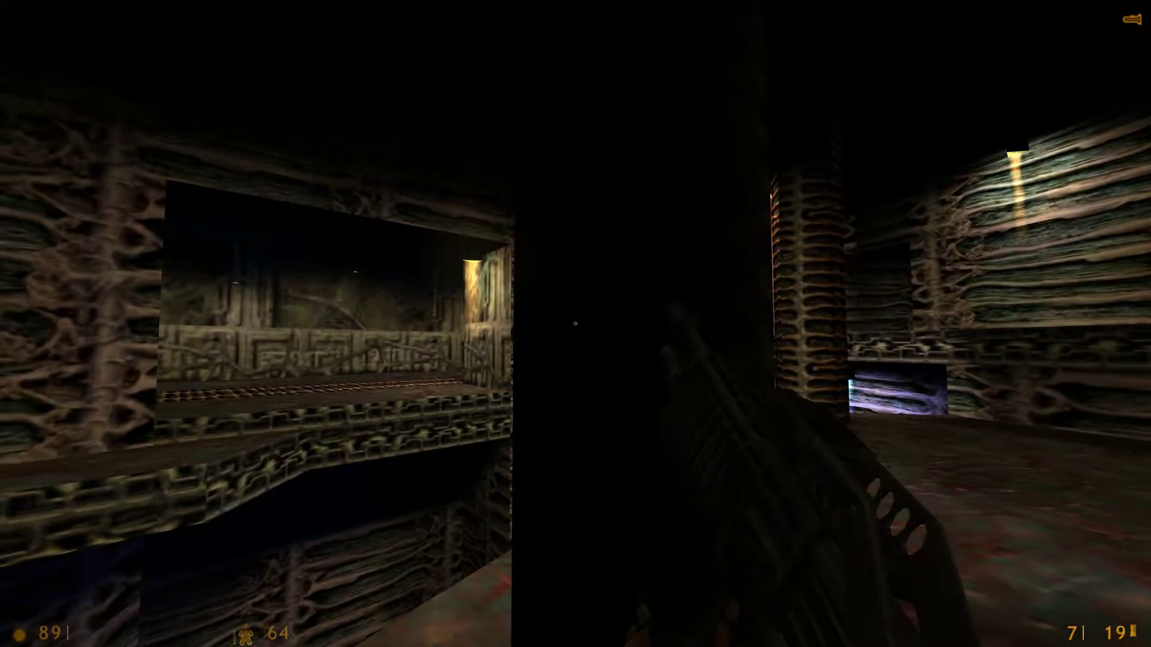
pyautogui.press('w')
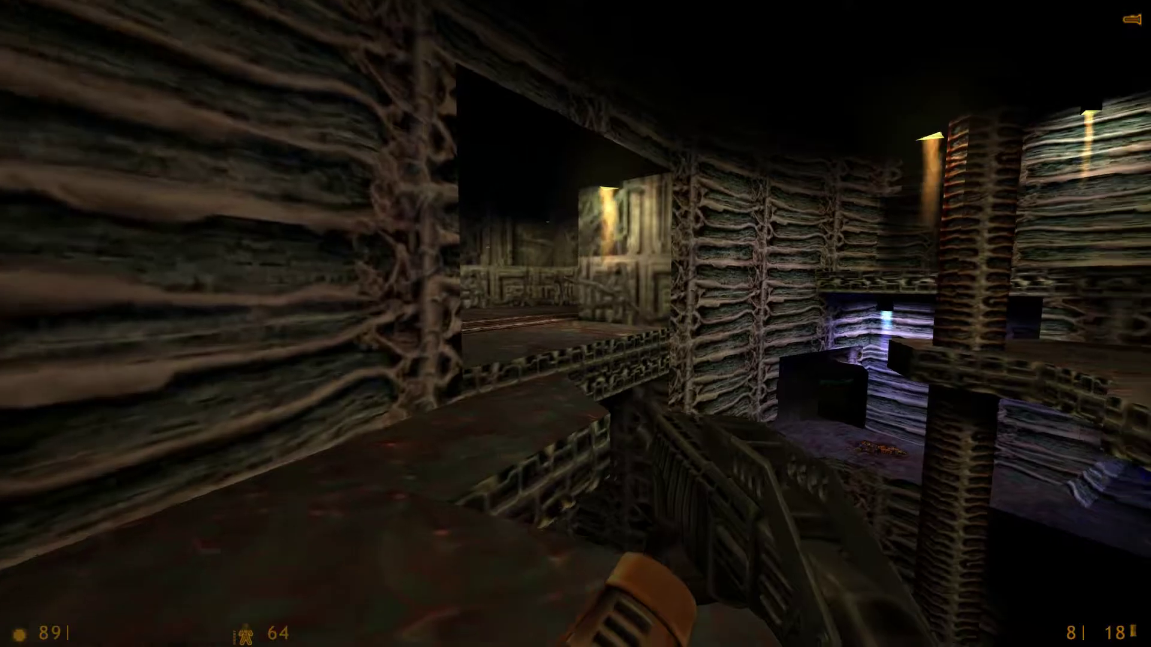
pyautogui.press('w')
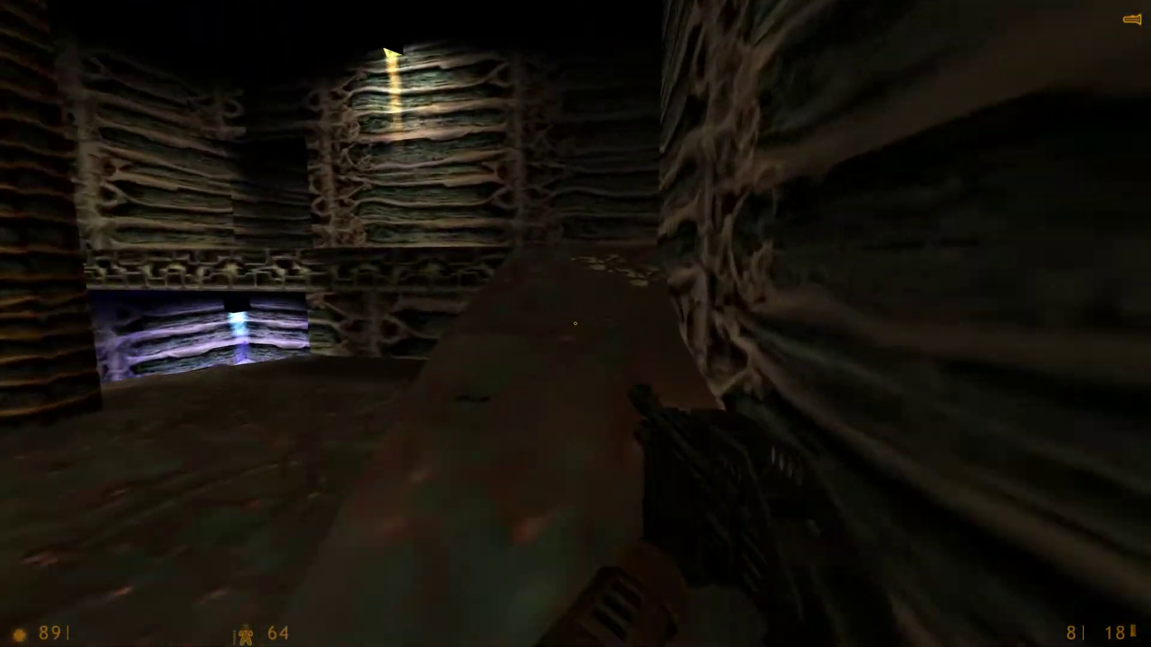
pyautogui.press('w')
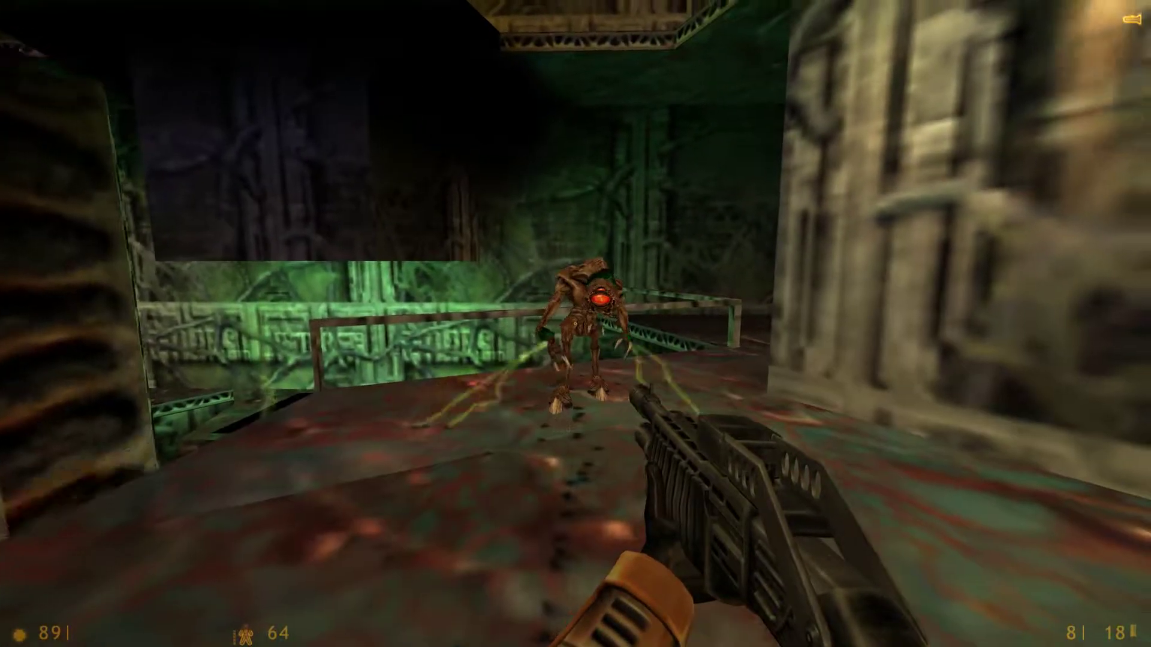
# Kill the alien grunt with the shotgun, then switch to the pistol and shoot the houndeye
pyautogui.rightClick(576, 324)
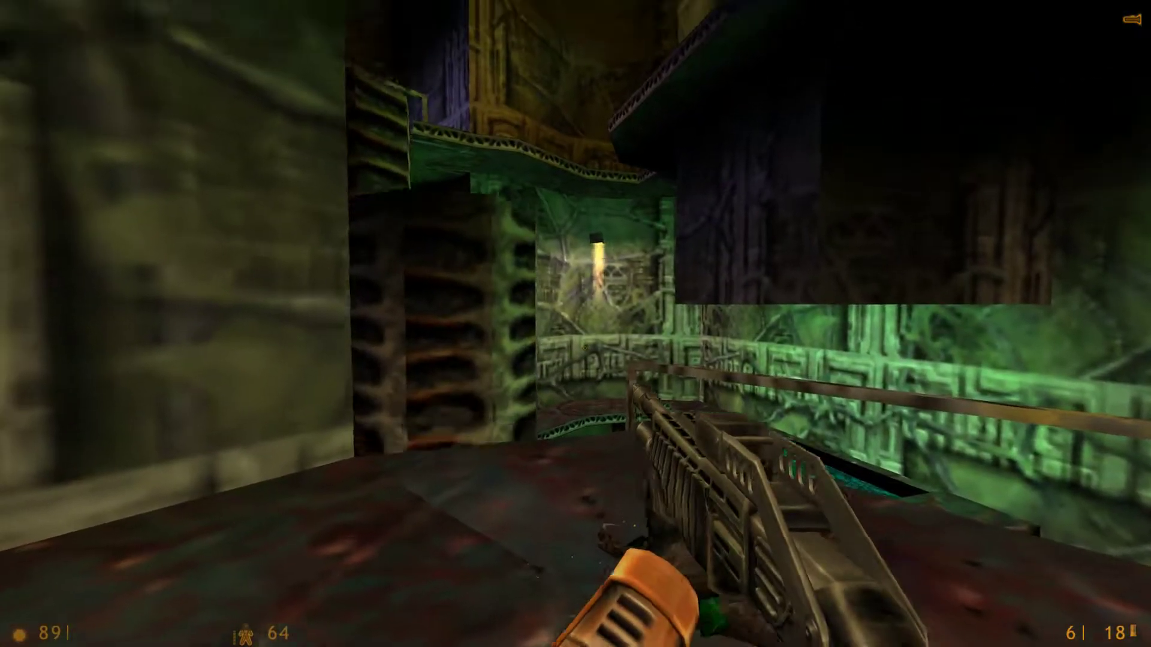
pyautogui.press('r')
pyautogui.press('w')
pyautogui.press('2')
pyautogui.click(576, 325)
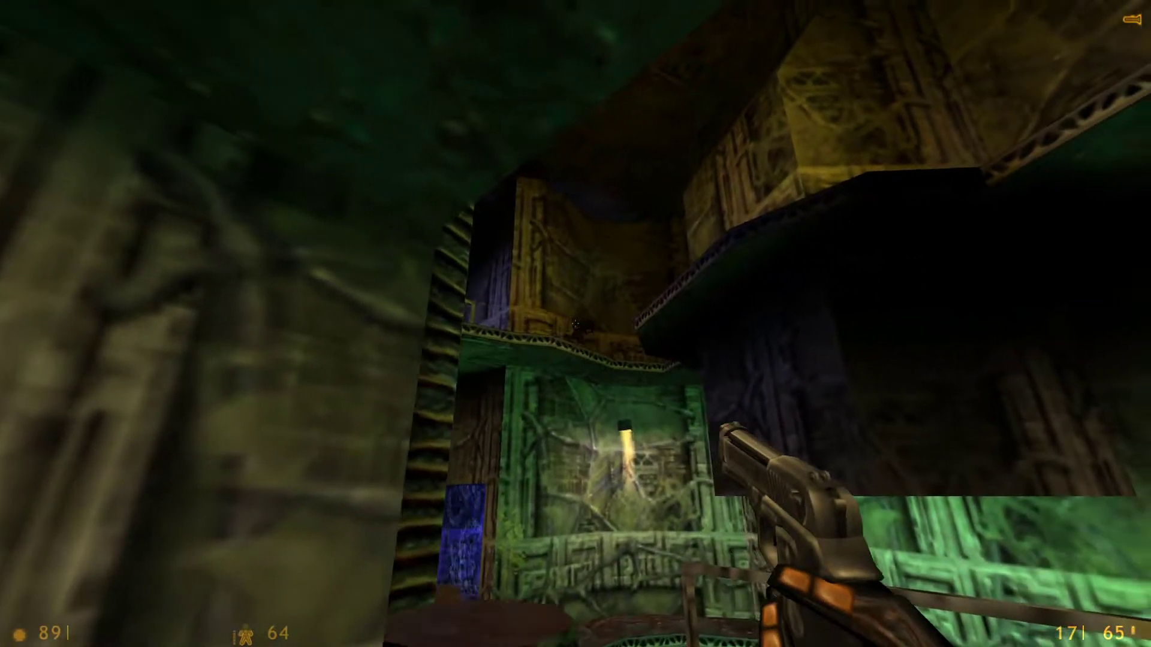
pyautogui.press('w')
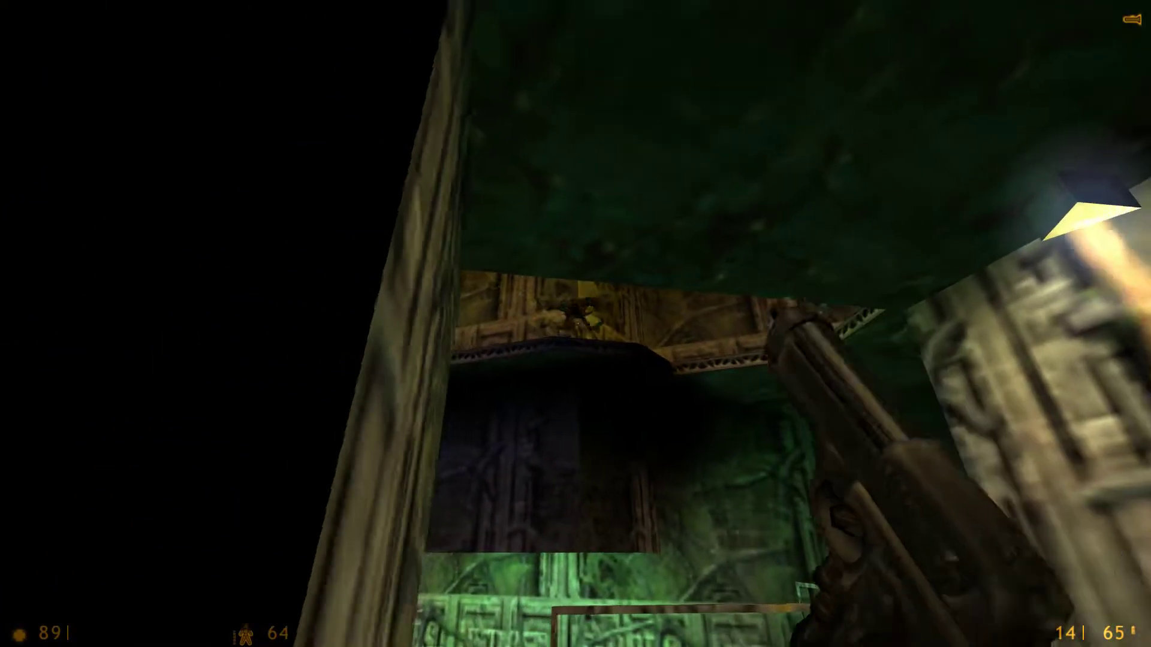
pyautogui.click(575, 324)
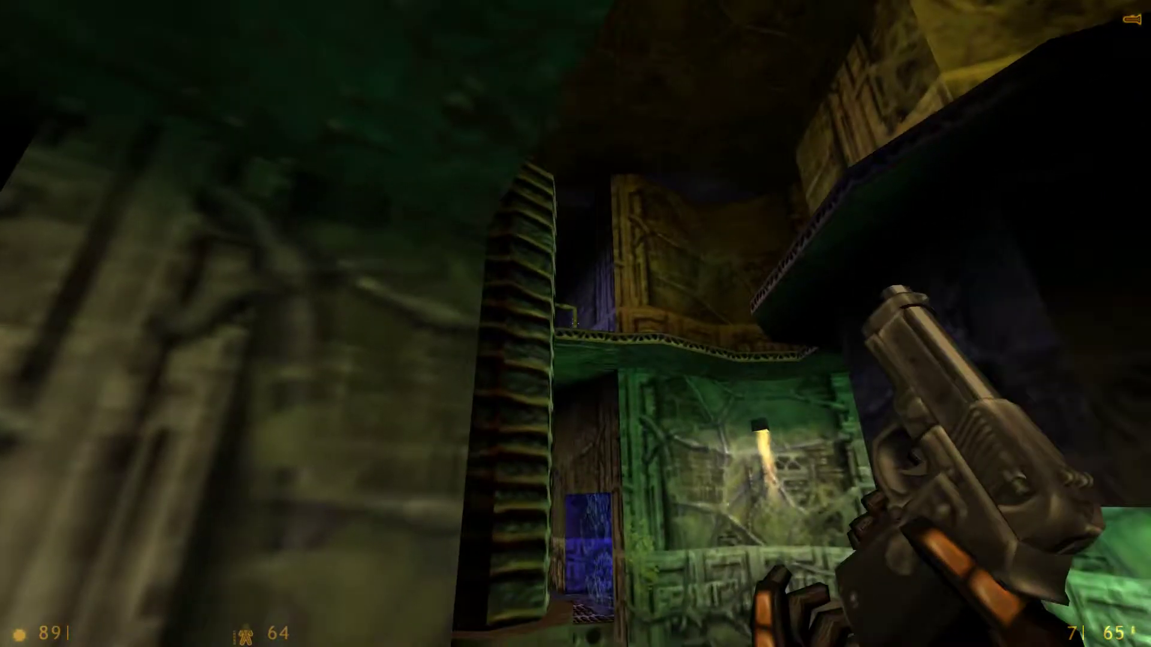
# Reload the pistol and move past the ribbed pillar toward the yellow-crate room
pyautogui.press('r')
pyautogui.press('w')
pyautogui.press('w')
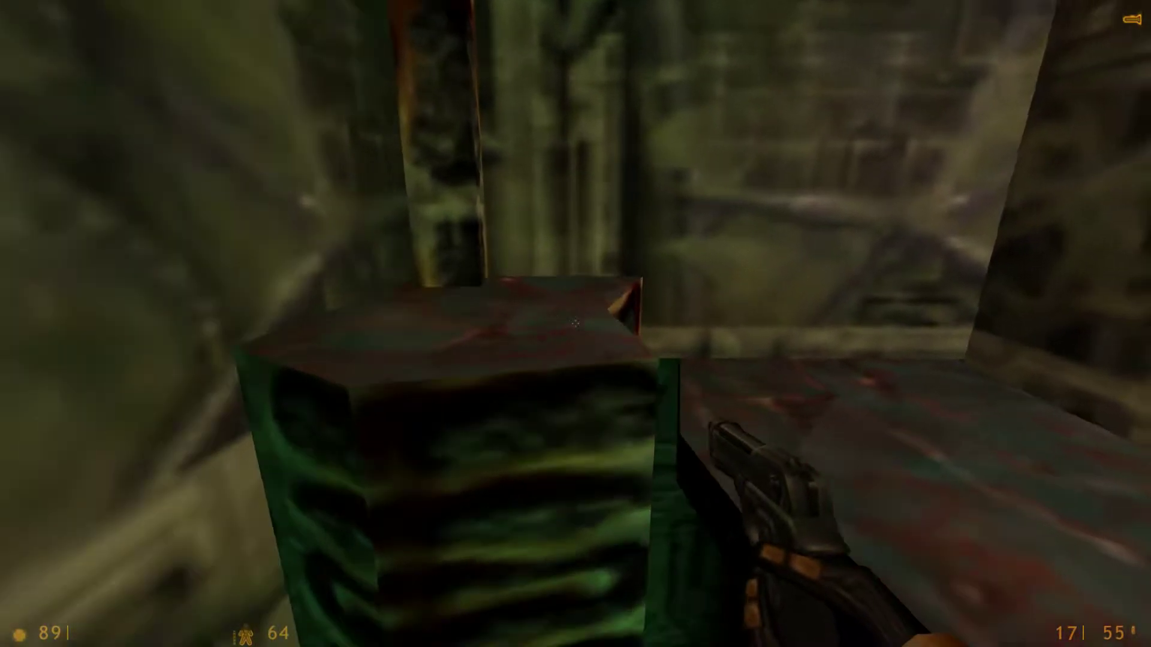
pyautogui.press('w')
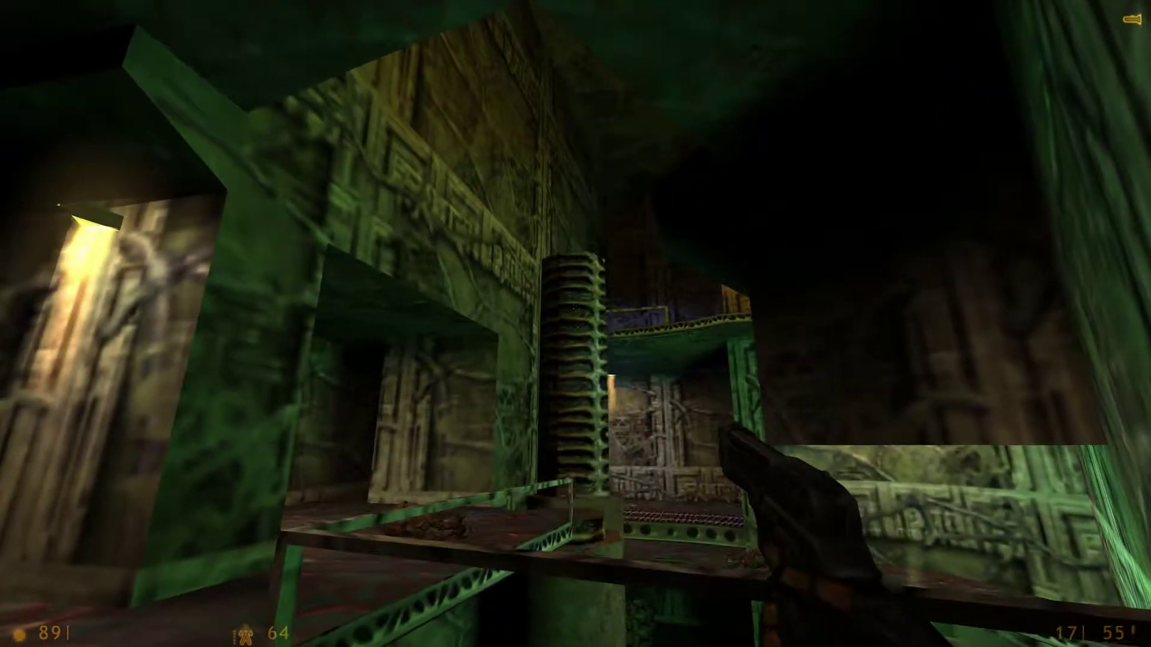
pyautogui.press('w')
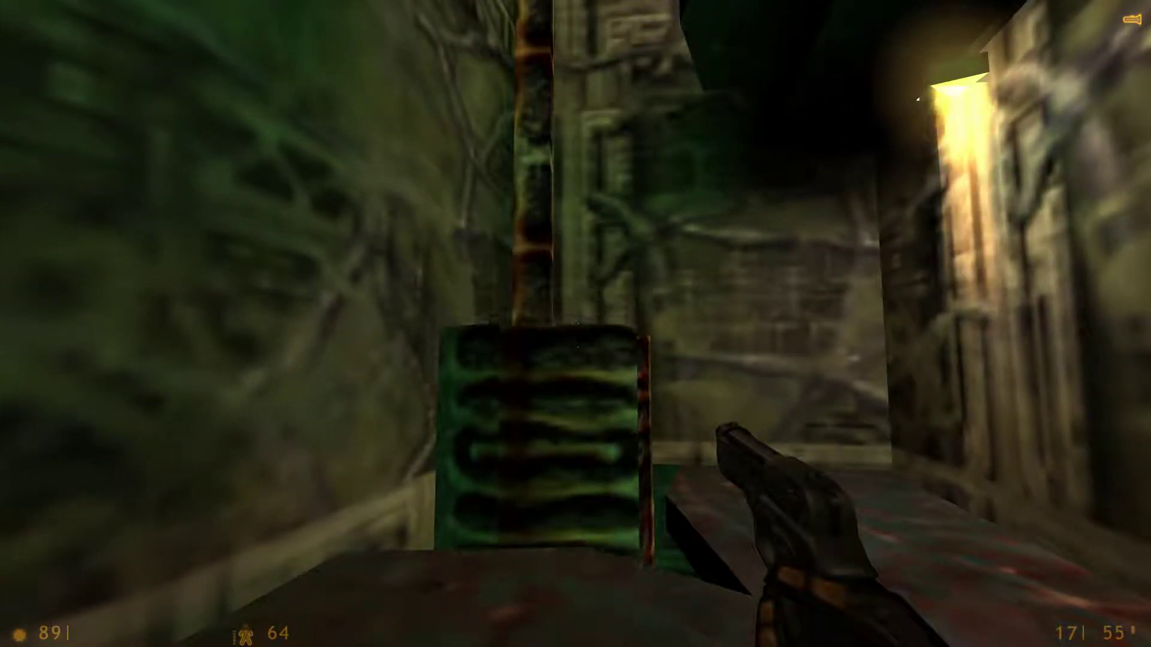
pyautogui.press('w')
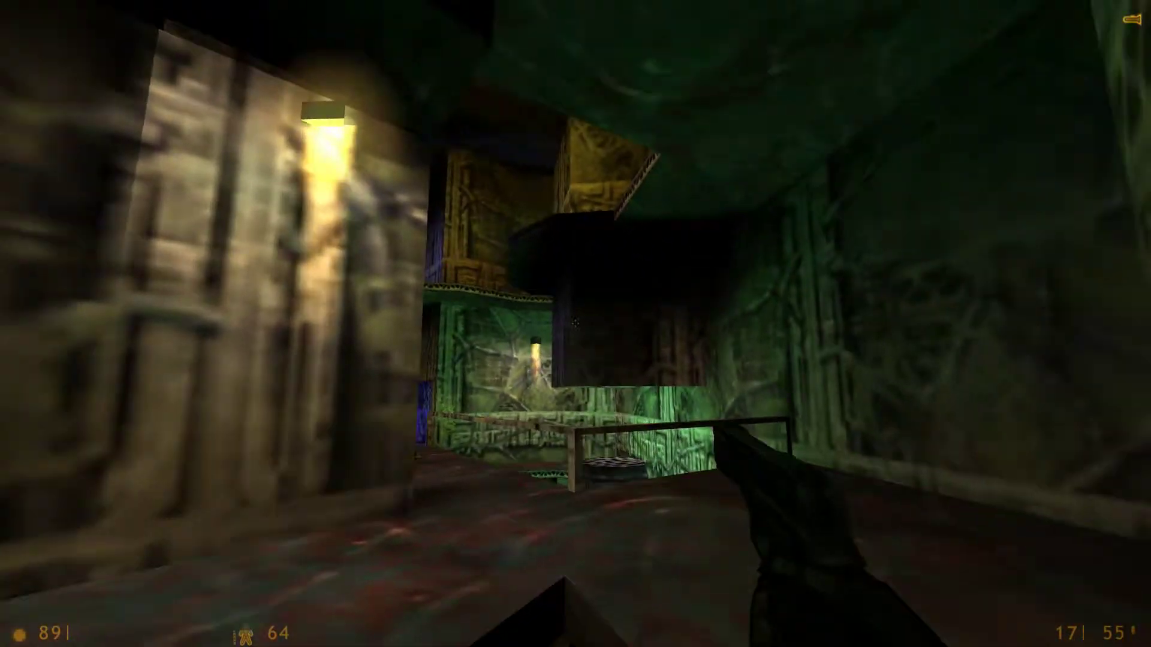
# Equip the MP5 and climb along the ledge toward the pillared corridor
pyautogui.press('3')
pyautogui.click(576, 324)
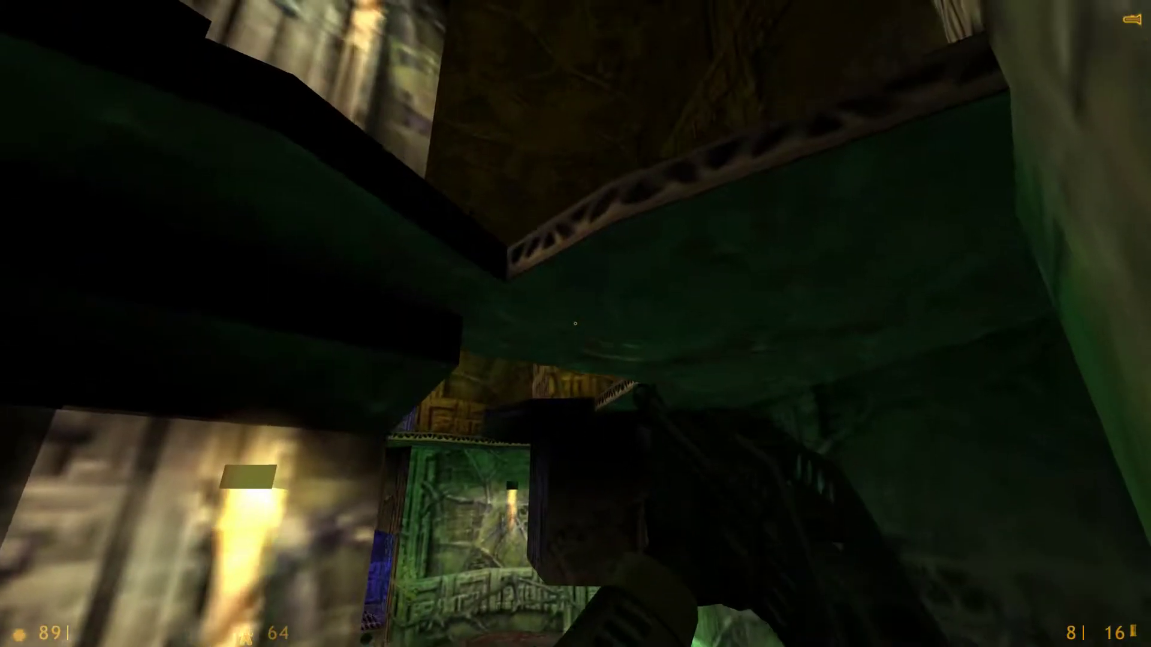
pyautogui.press('w')
pyautogui.press('w')
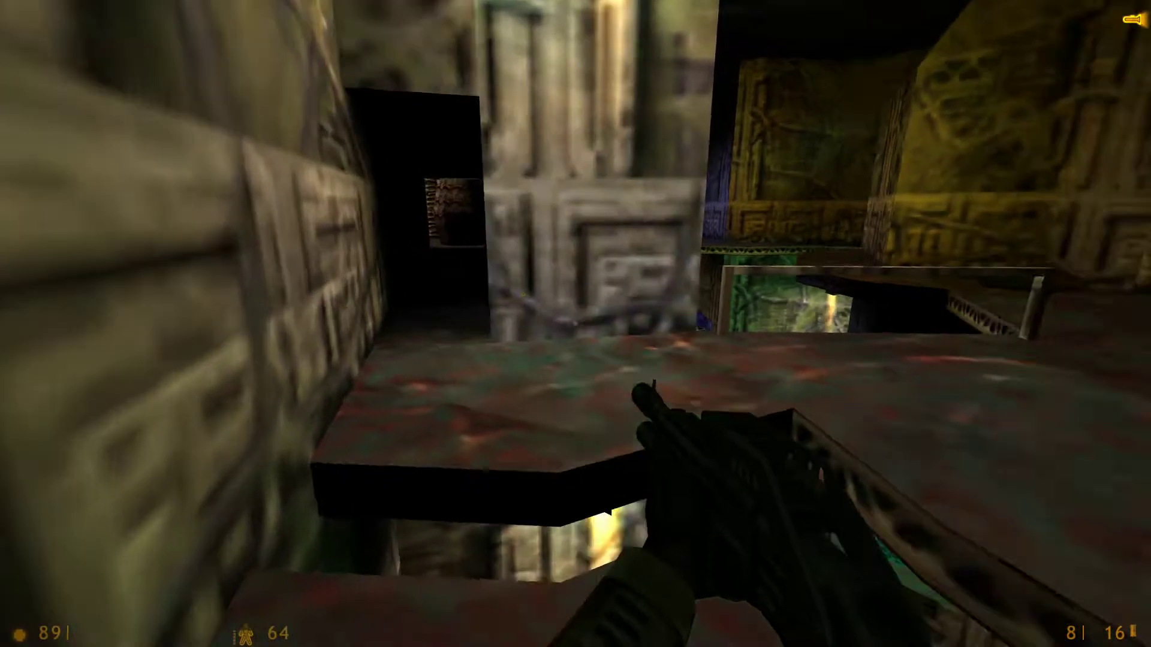
pyautogui.press('w')
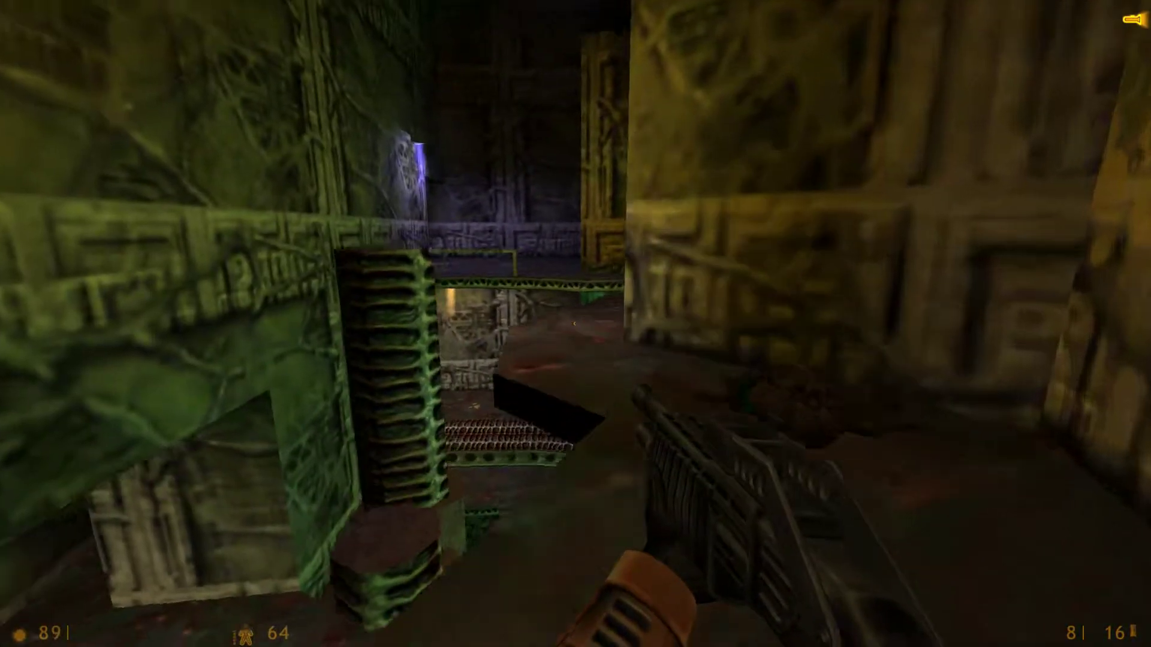
pyautogui.press('w')
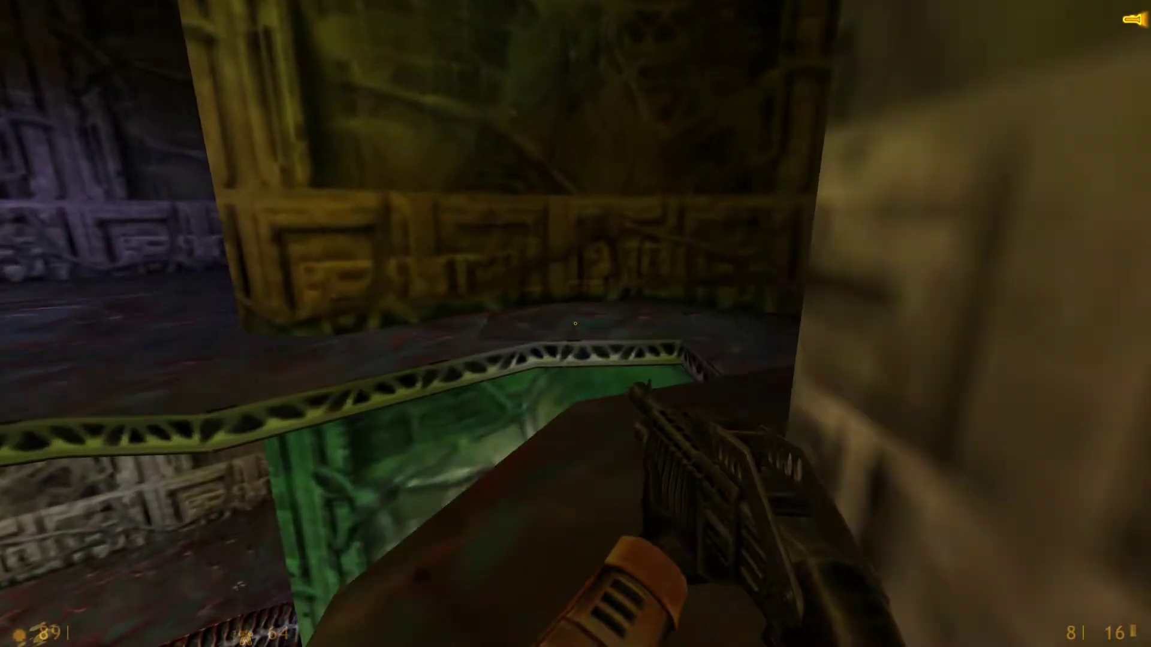
# Switch to the assault rifle and walk into the purple-walled room
pyautogui.press('3')
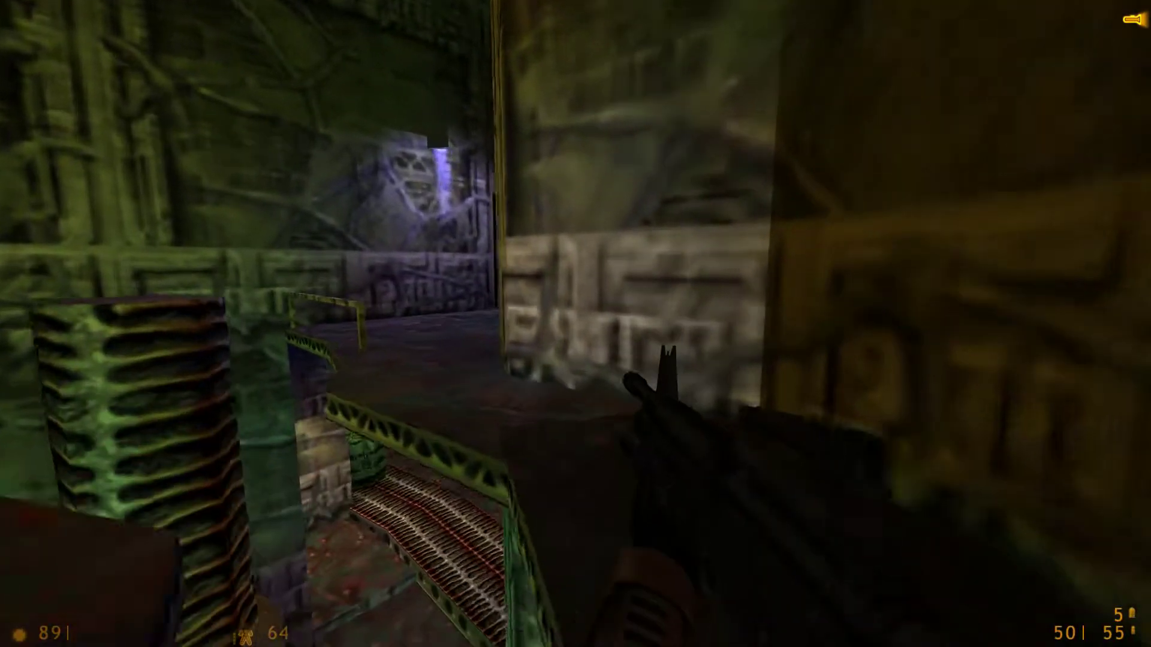
pyautogui.press('w')
pyautogui.press('w')
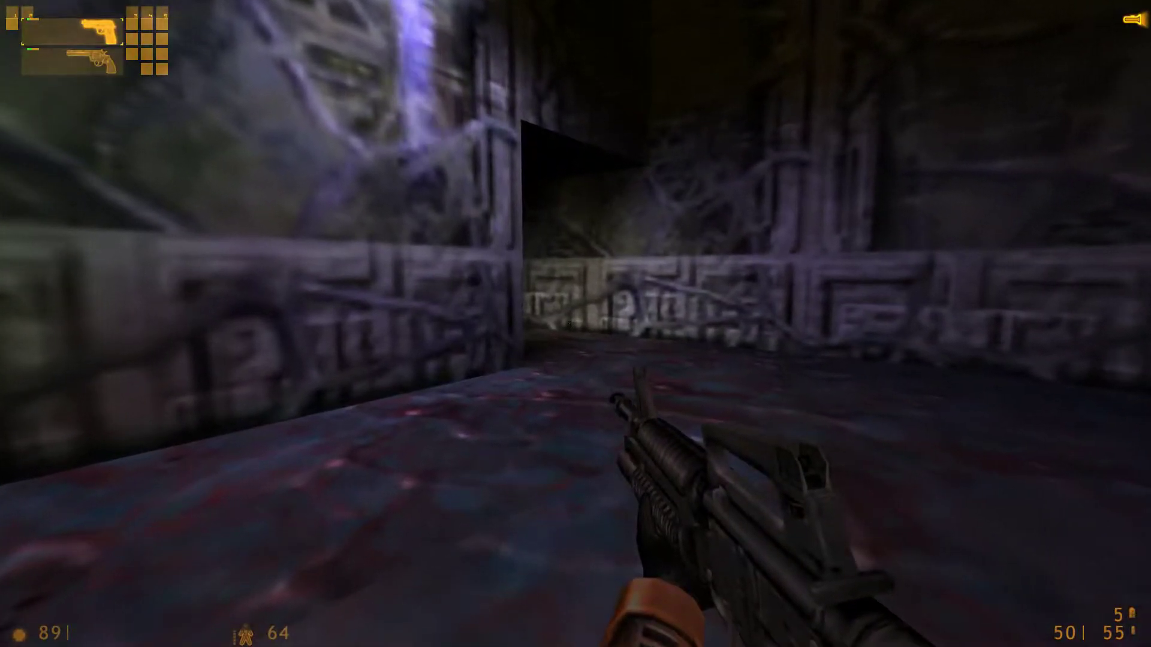
# Move into the dark passage, switching from the pistol to the shotgun
pyautogui.click(576, 324)
pyautogui.press('w')
pyautogui.press('w')
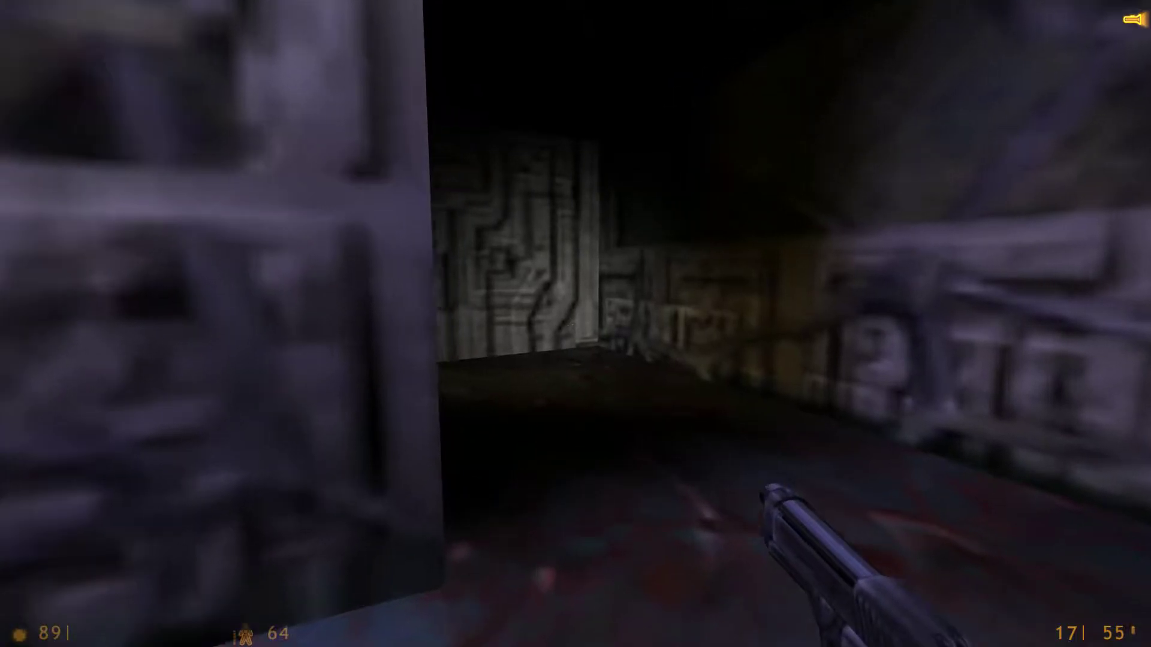
pyautogui.press('3')
pyautogui.click(576, 324)
pyautogui.press('w')
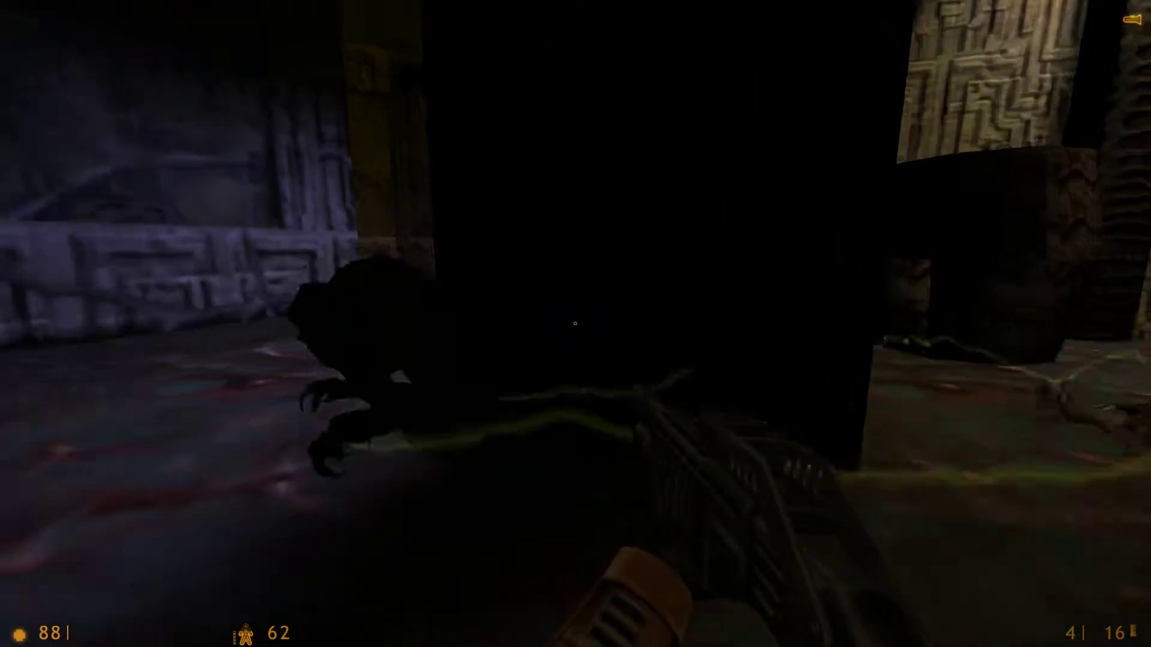
# Shotgun the alien slave twice, then walk through the dark corridor into the lit area
pyautogui.press('3')
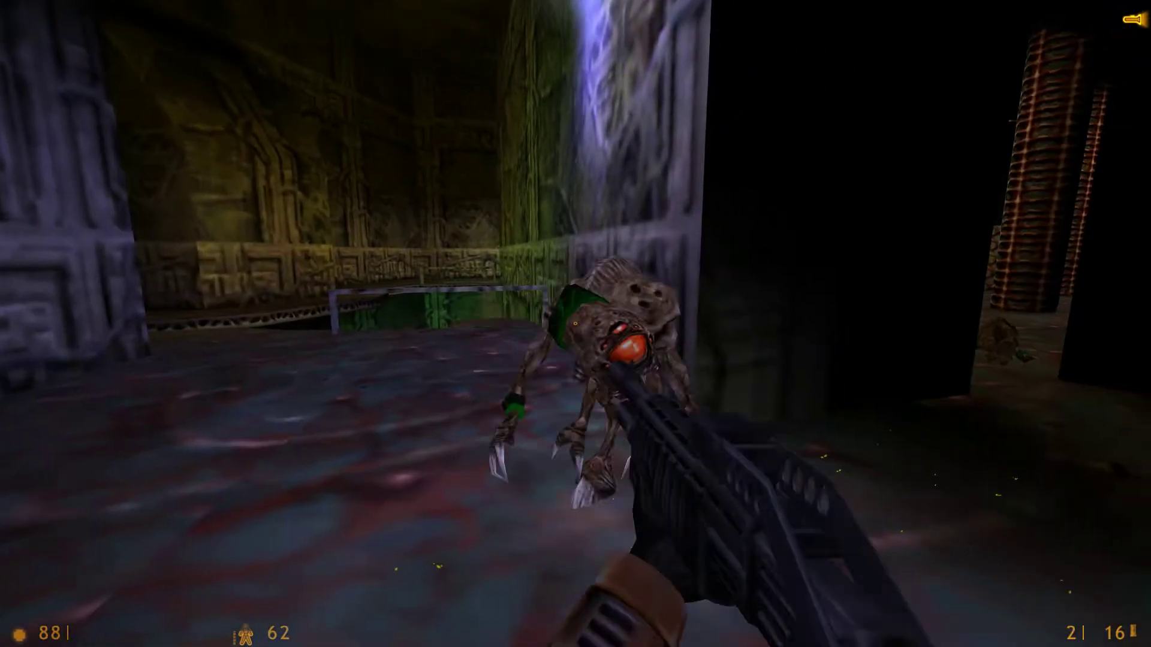
pyautogui.click(576, 324)
pyautogui.click(575, 324)
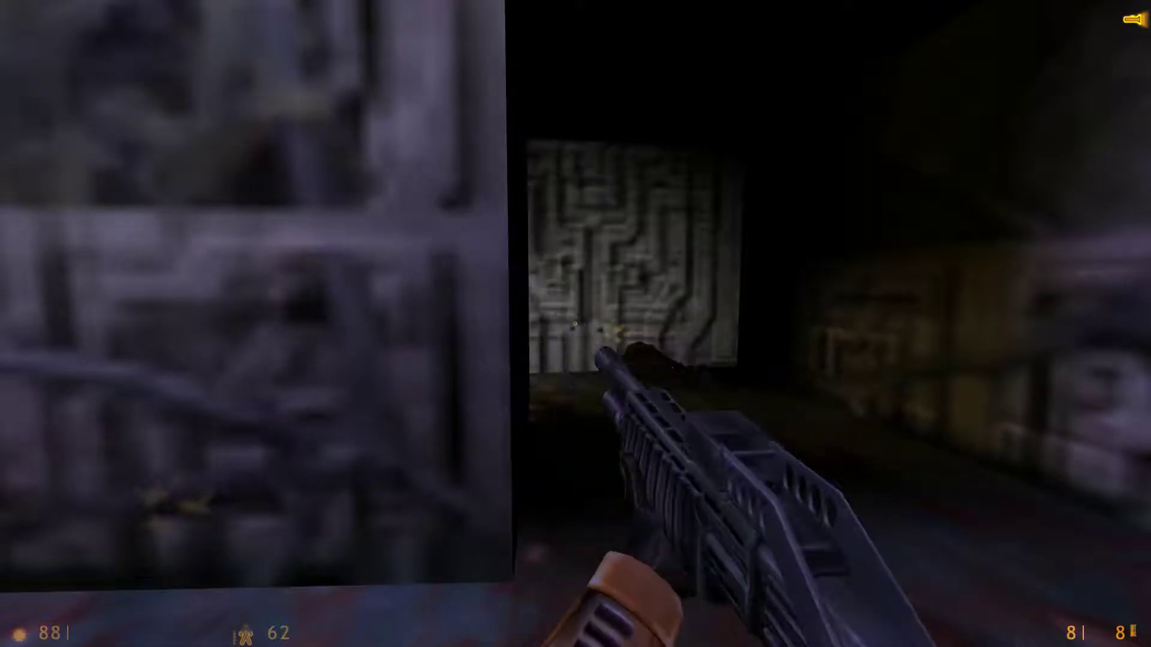
pyautogui.press('w')
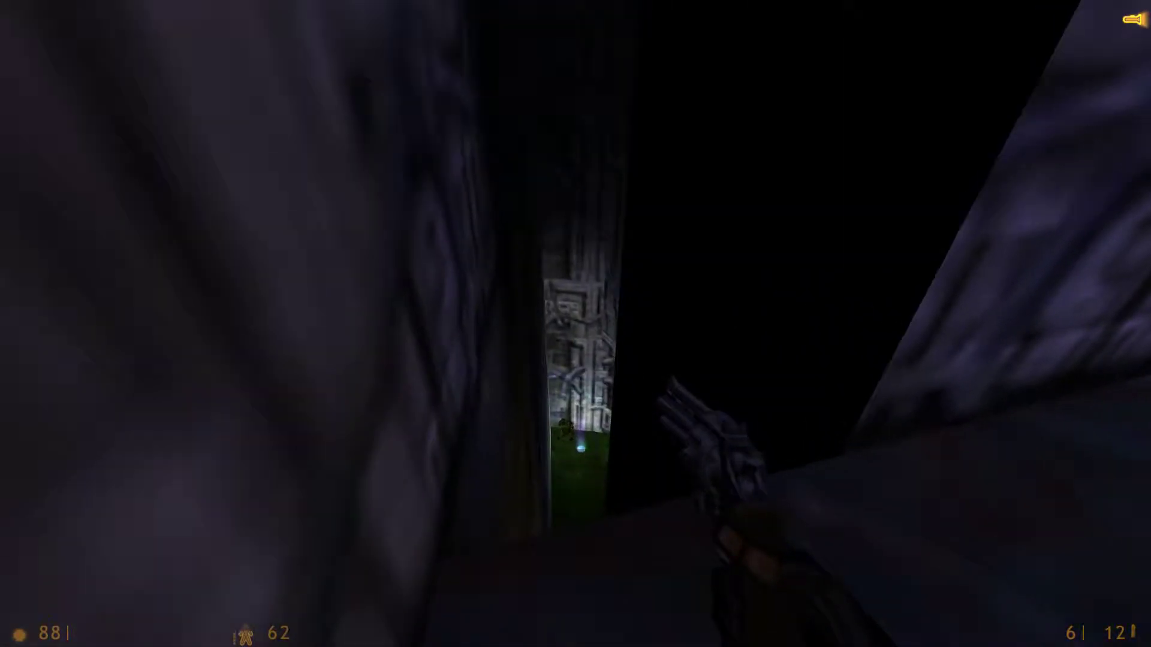
pyautogui.press('w')
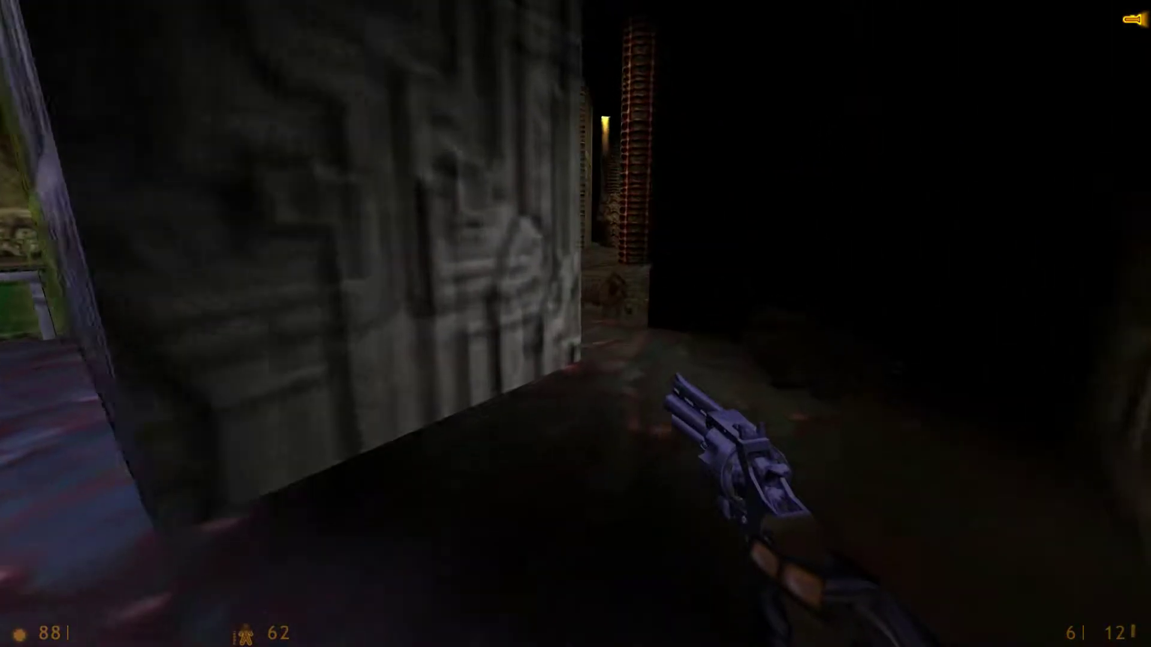
# Advance past the ribbed pillars and step back beside the wall
pyautogui.press('w')
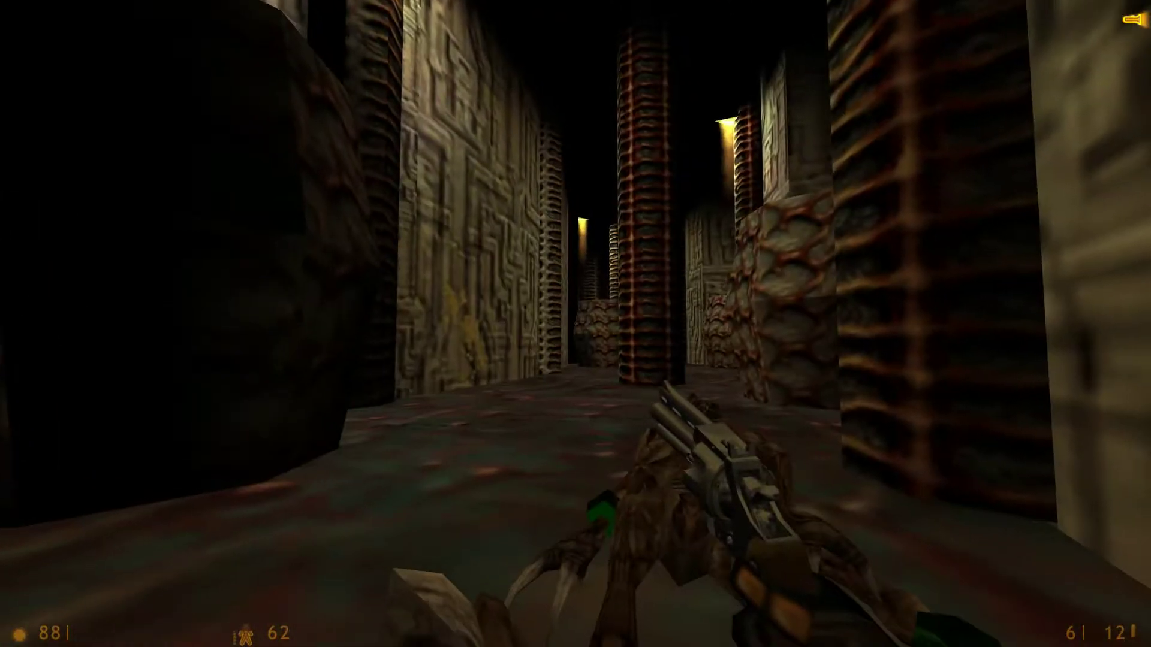
pyautogui.press('w')
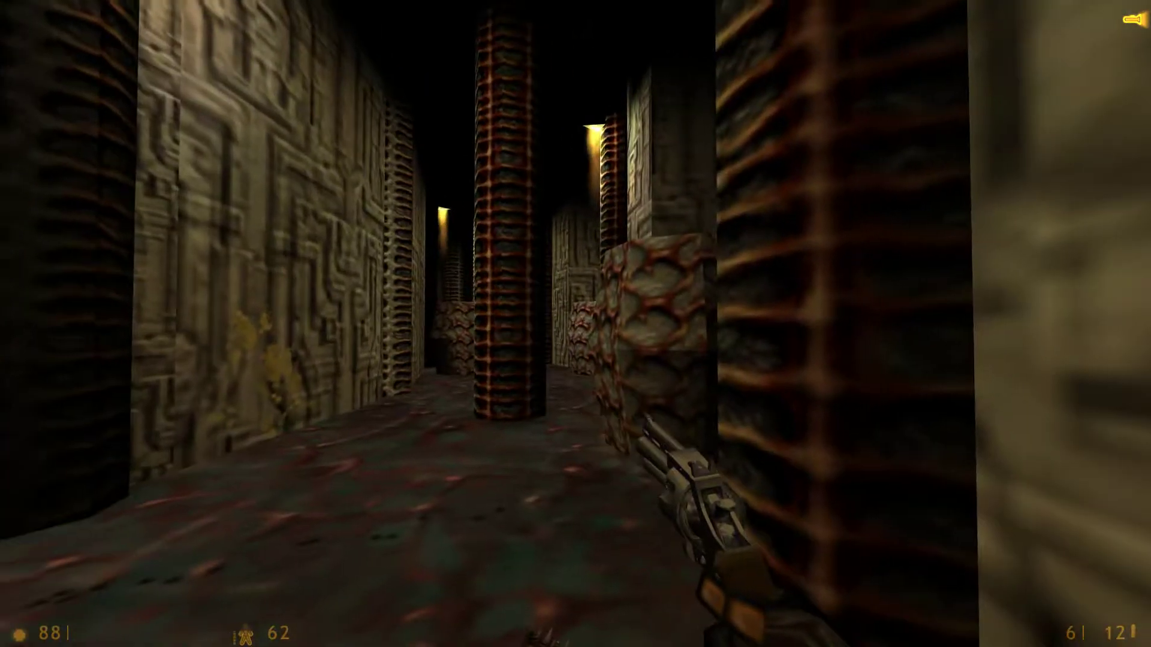
pyautogui.press('w')
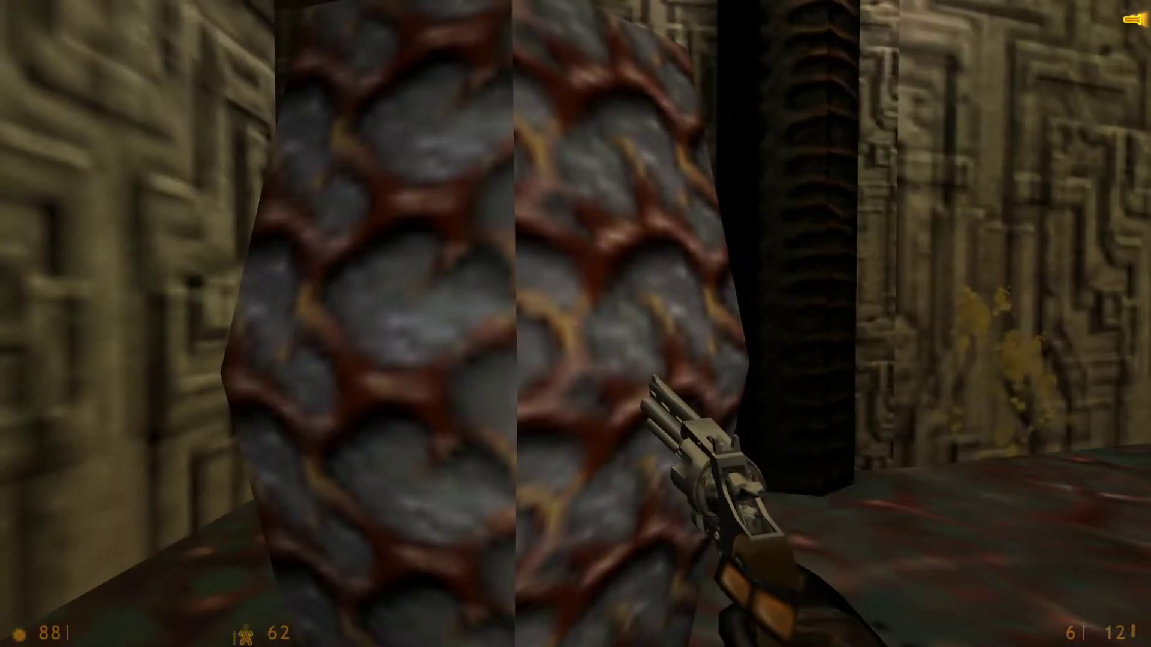
pyautogui.press('w')
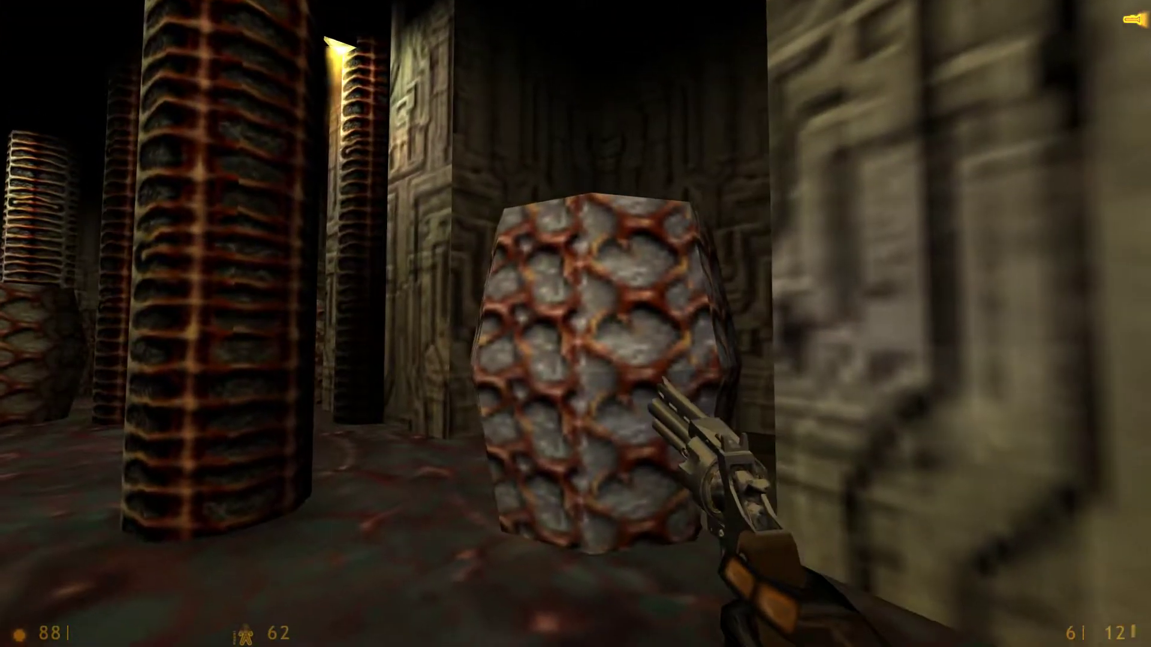
pyautogui.press('a')
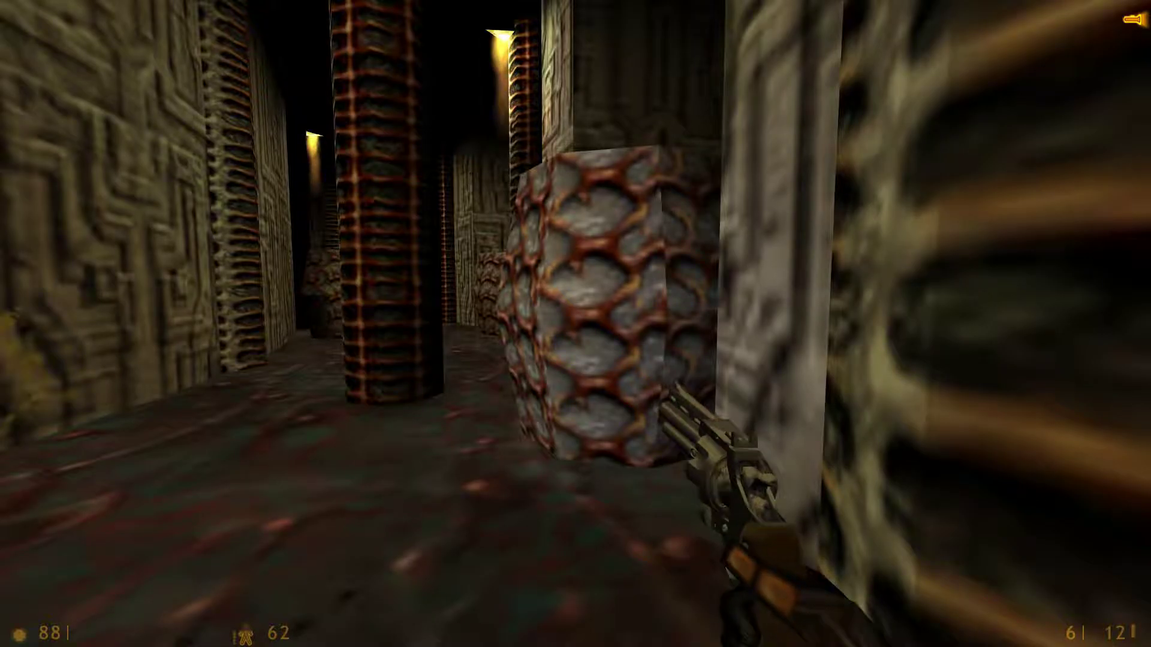
# Fire repeatedly at the ambushing alien grunts, then reload the save after being killed
pyautogui.click(575, 324)
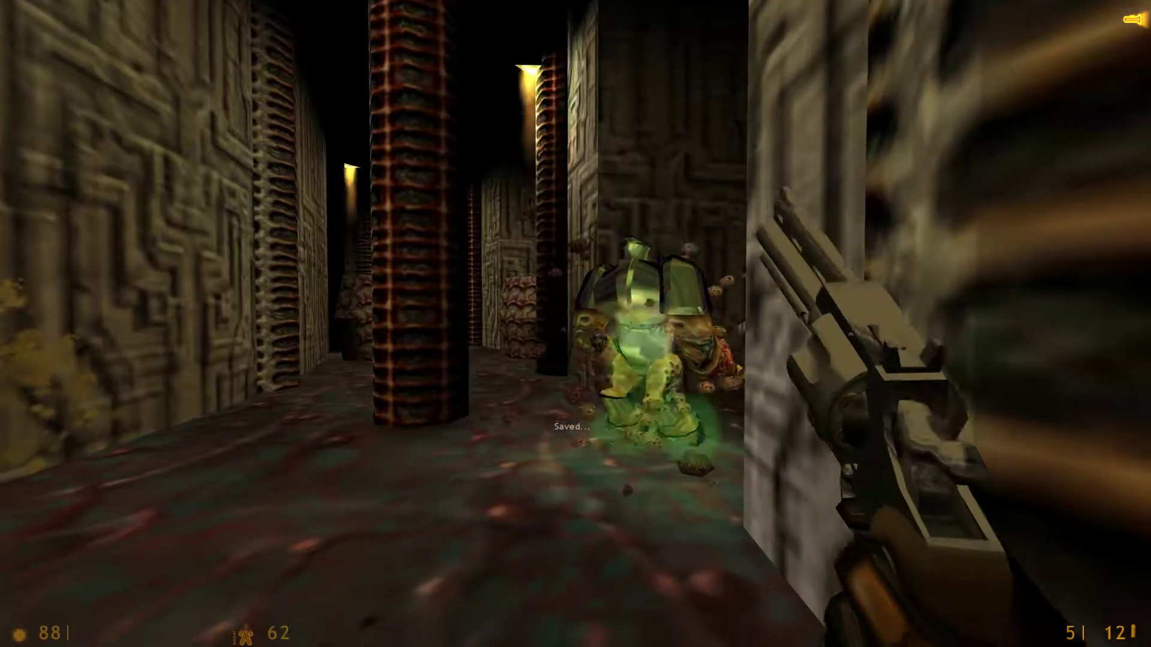
pyautogui.press('w')
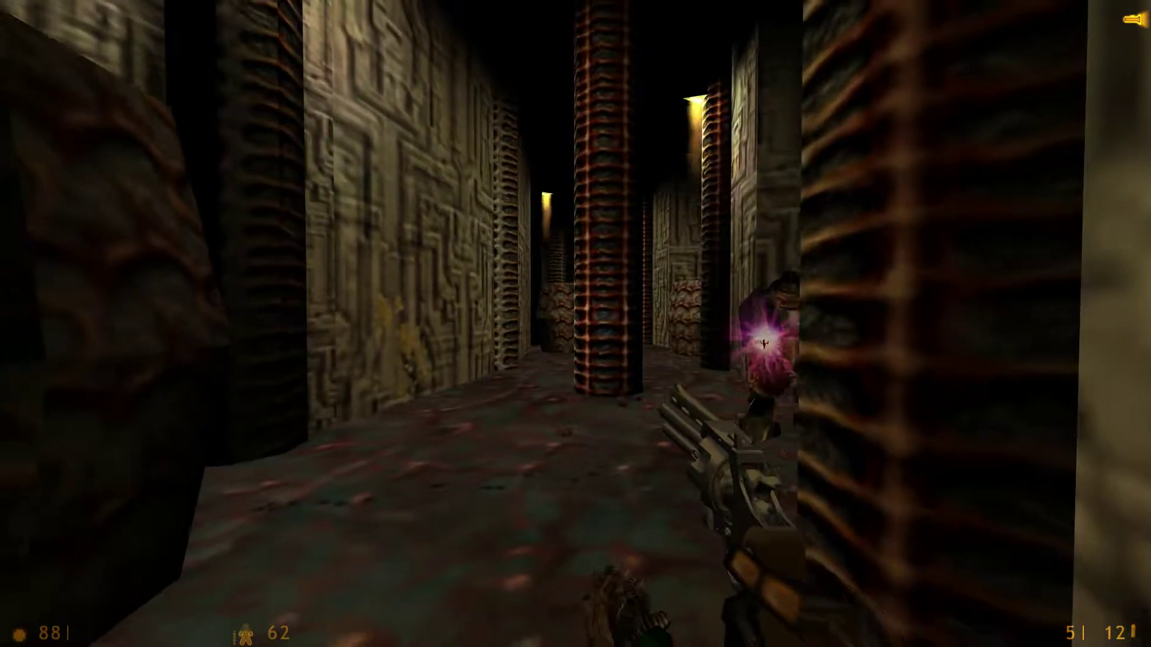
pyautogui.click(575, 323)
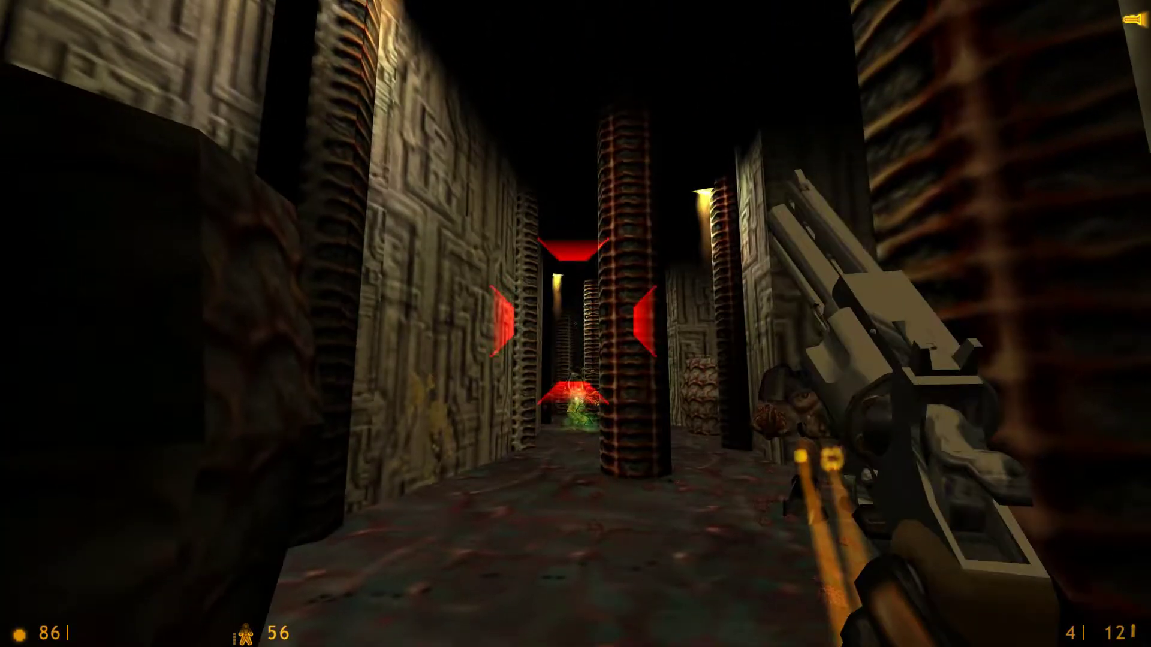
pyautogui.press('w')
pyautogui.click(576, 323)
pyautogui.click(575, 324)
pyautogui.press('a')
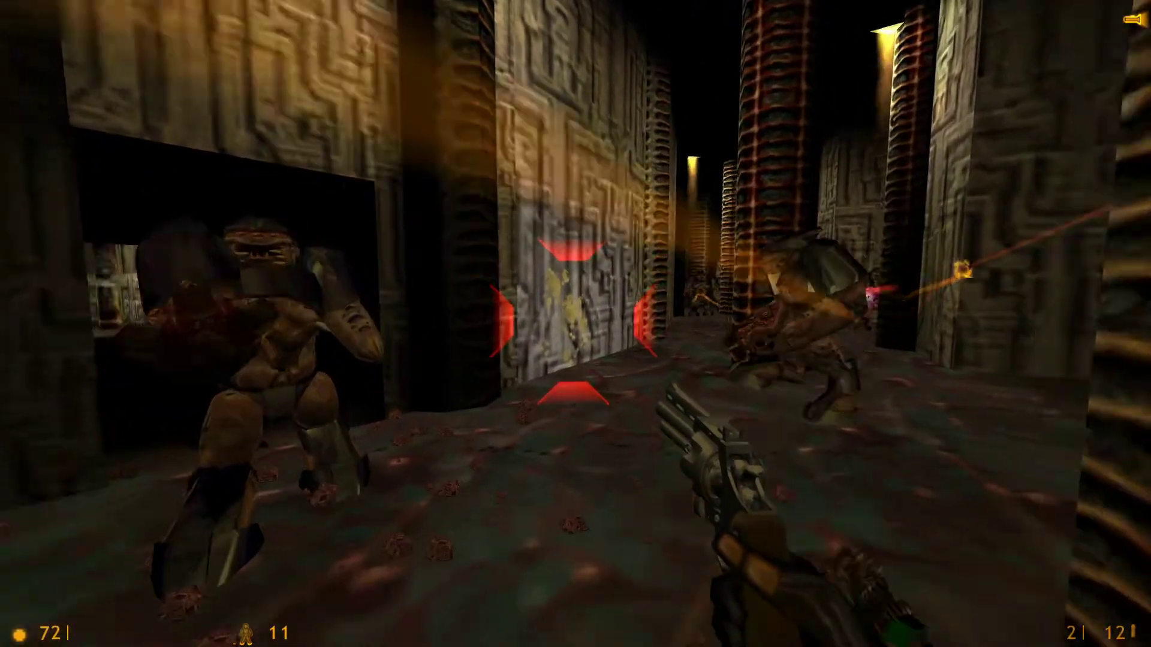
pyautogui.press('w')
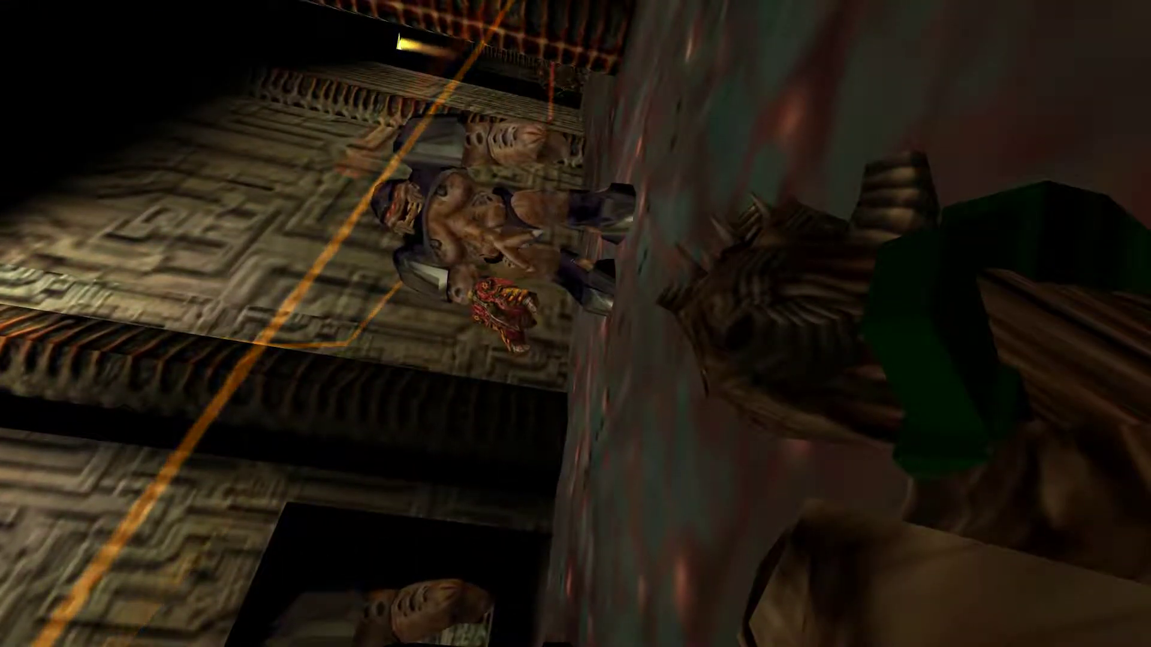
pyautogui.press('F6')
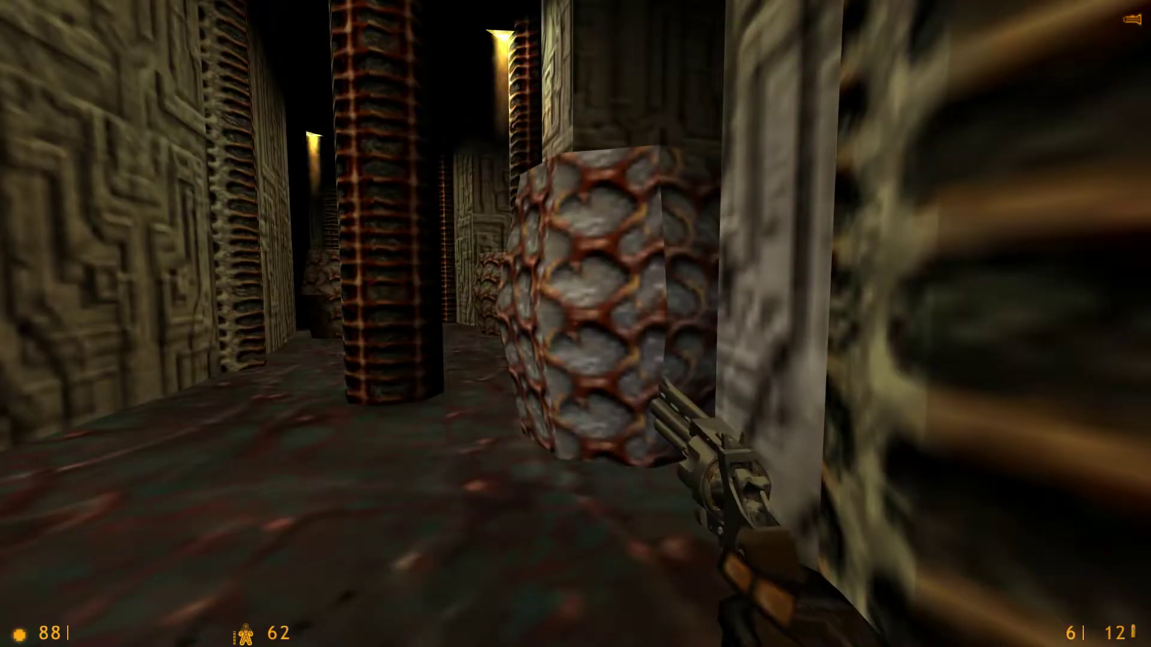
pyautogui.press('w')
# Walk through the dark passage among the pillars and switch to the shotgun
pyautogui.press('w')
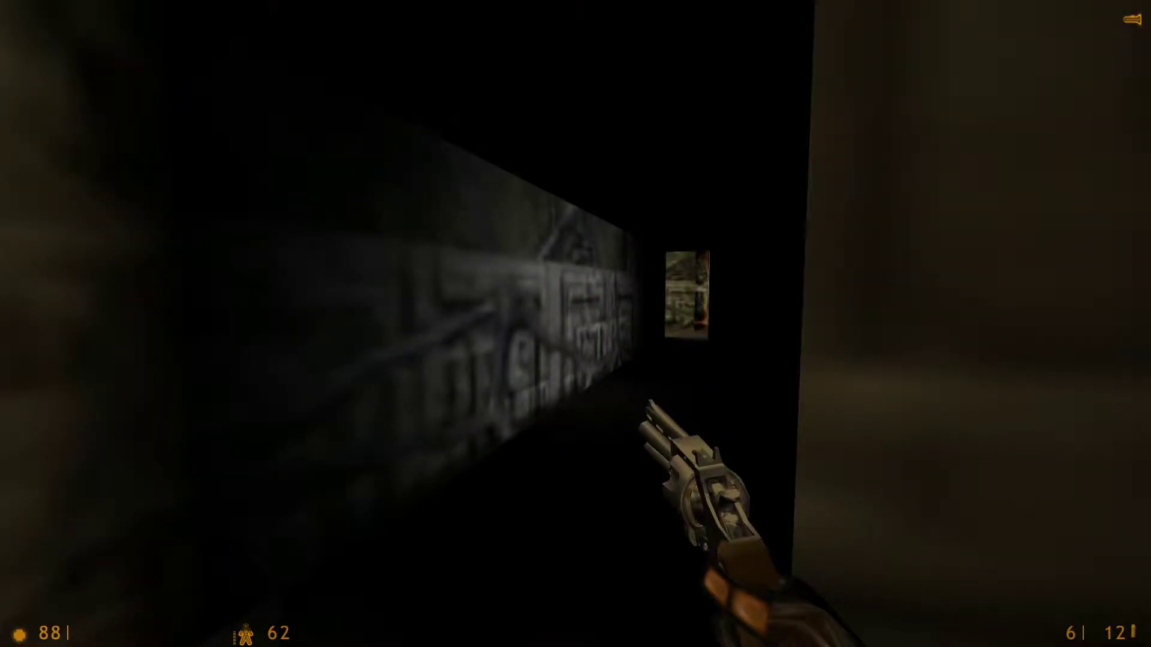
pyautogui.press('w')
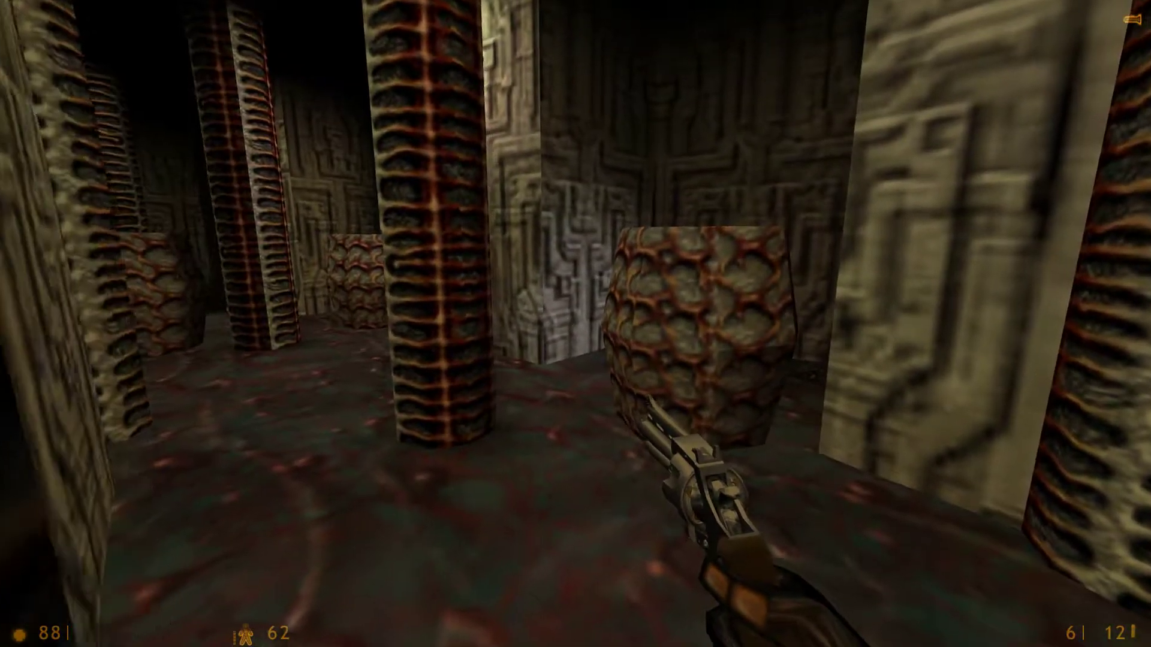
pyautogui.press('w')
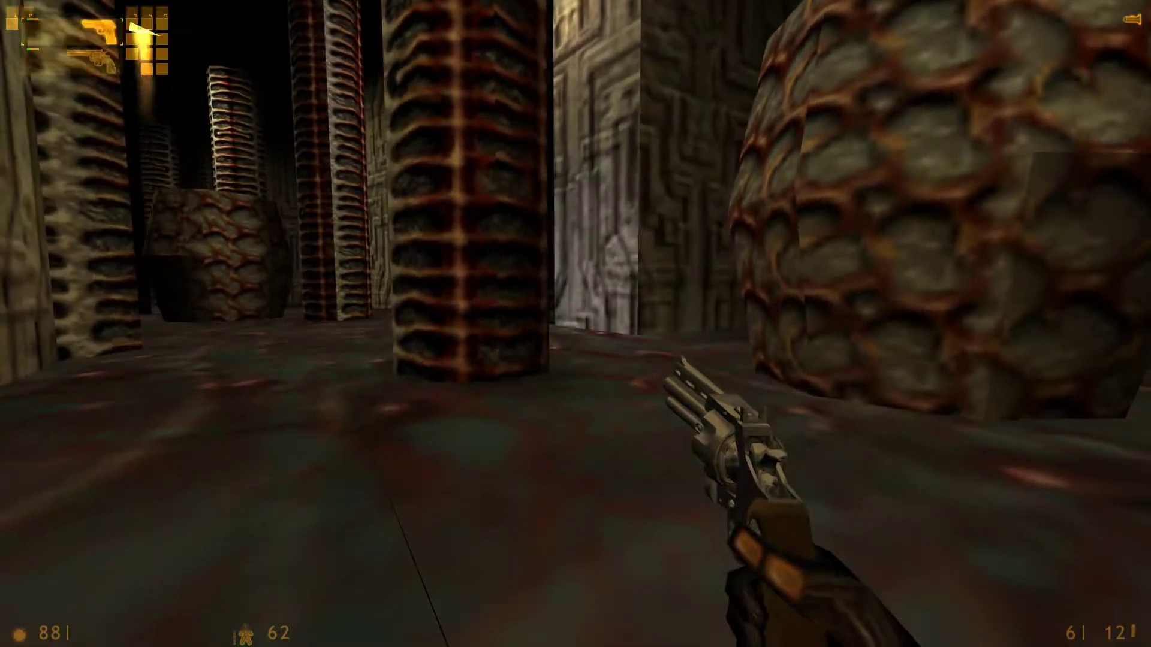
pyautogui.press('3')
pyautogui.press('w')
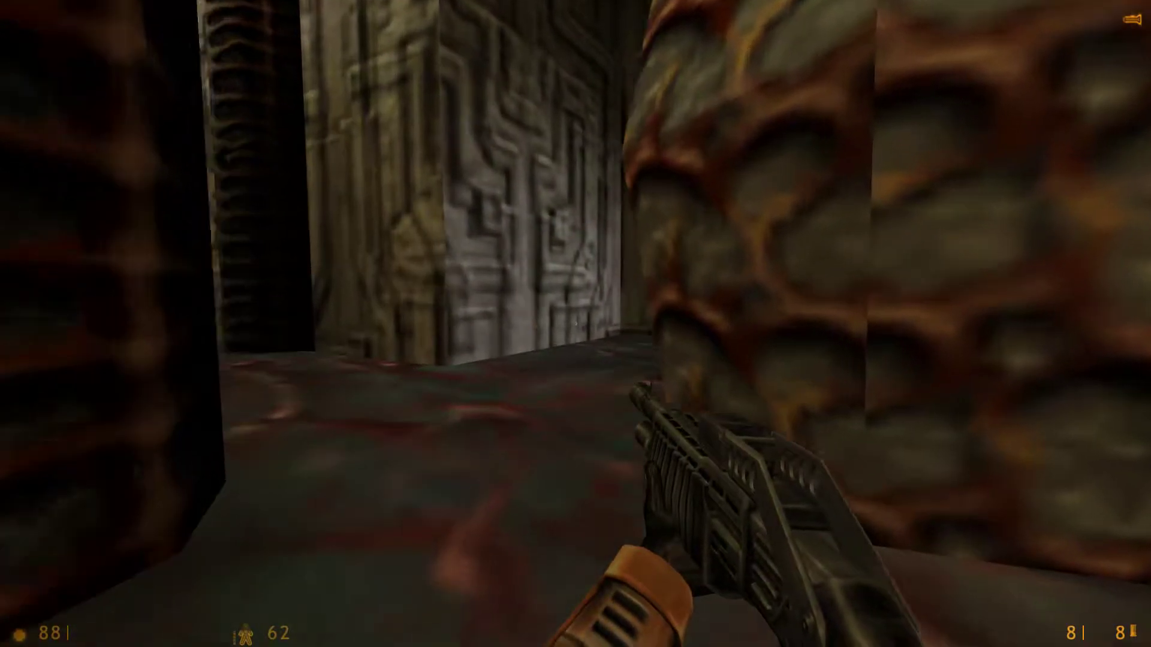
pyautogui.press('w')
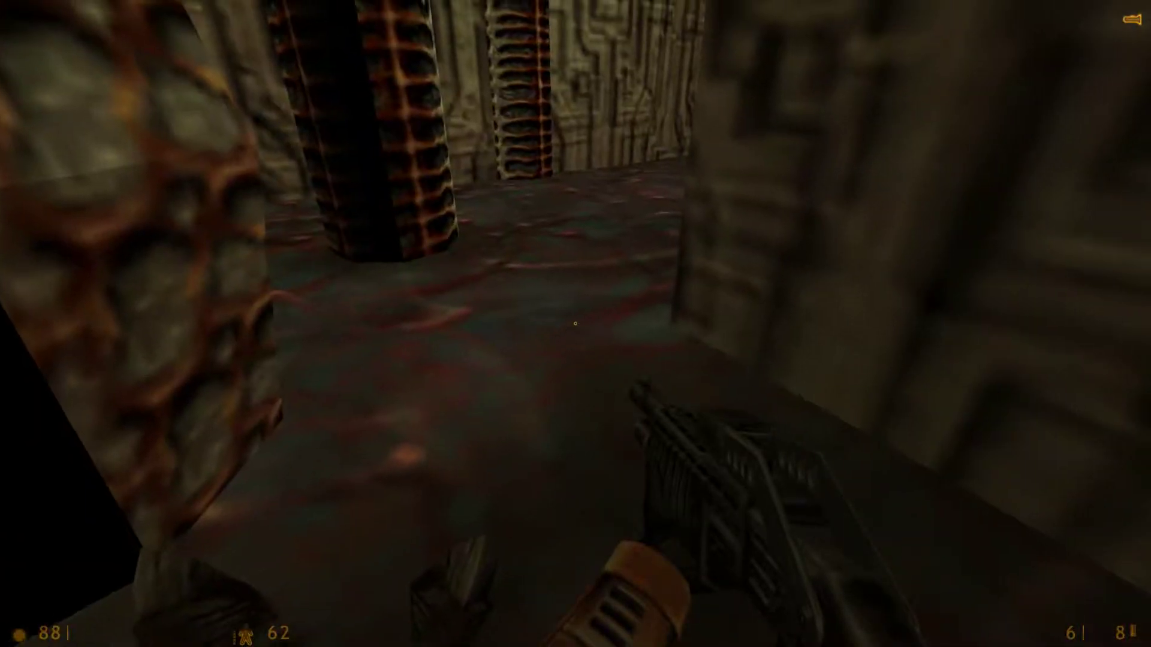
# Head past the scaled pillar and shotgun the alien twice
pyautogui.press('w')
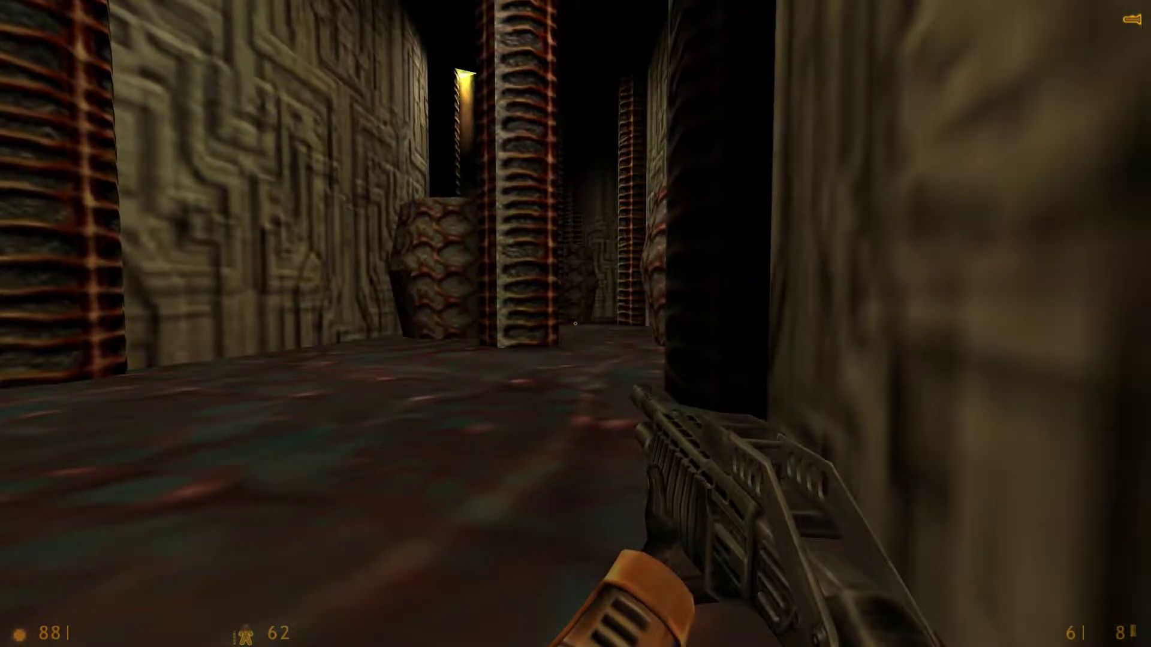
pyautogui.press('w')
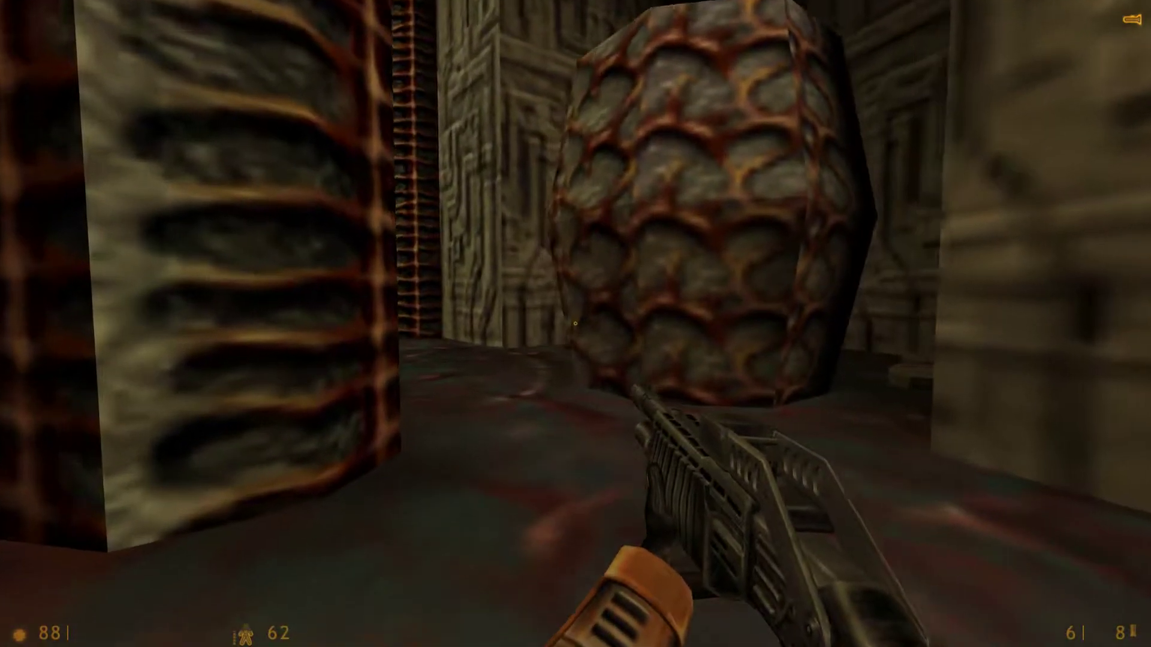
pyautogui.press('w')
pyautogui.click(576, 324)
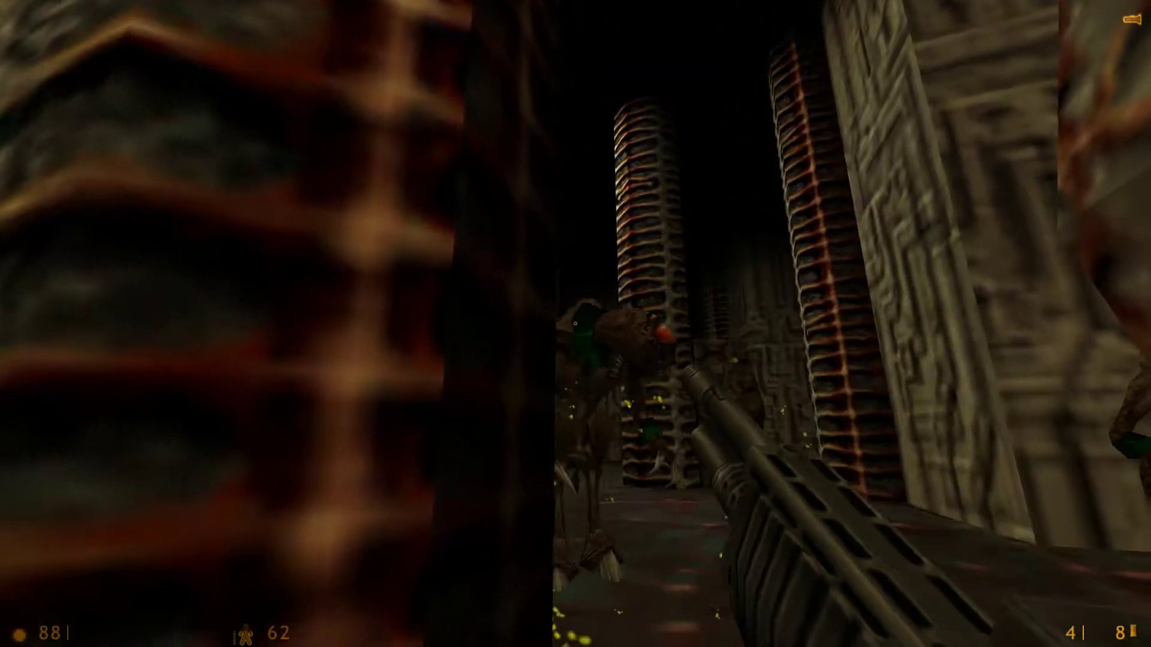
pyautogui.press('w')
pyautogui.click(575, 323)
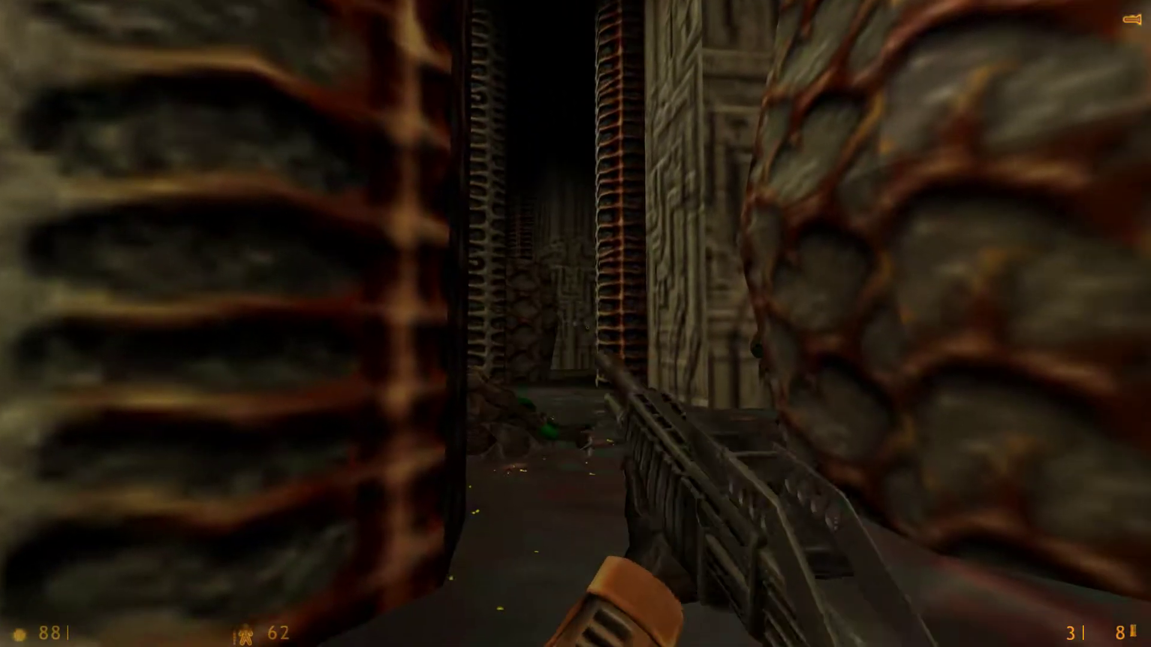
# Reload the shotgun while moving and fire at the attacking alien
pyautogui.press('w')
pyautogui.press('r')
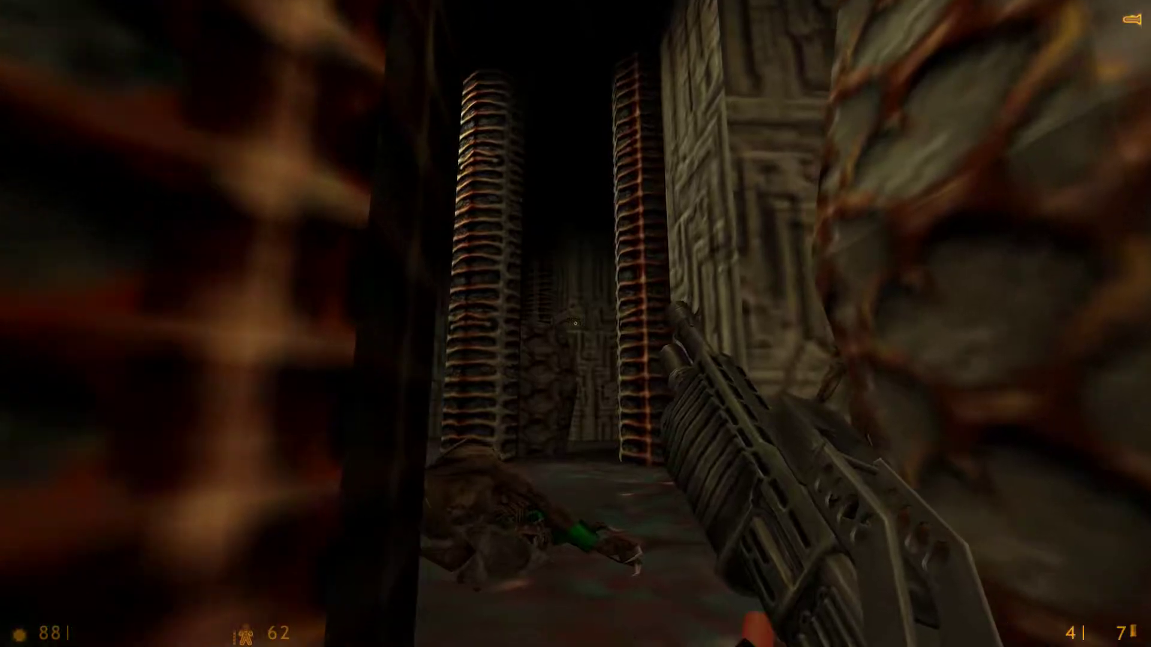
pyautogui.press('w')
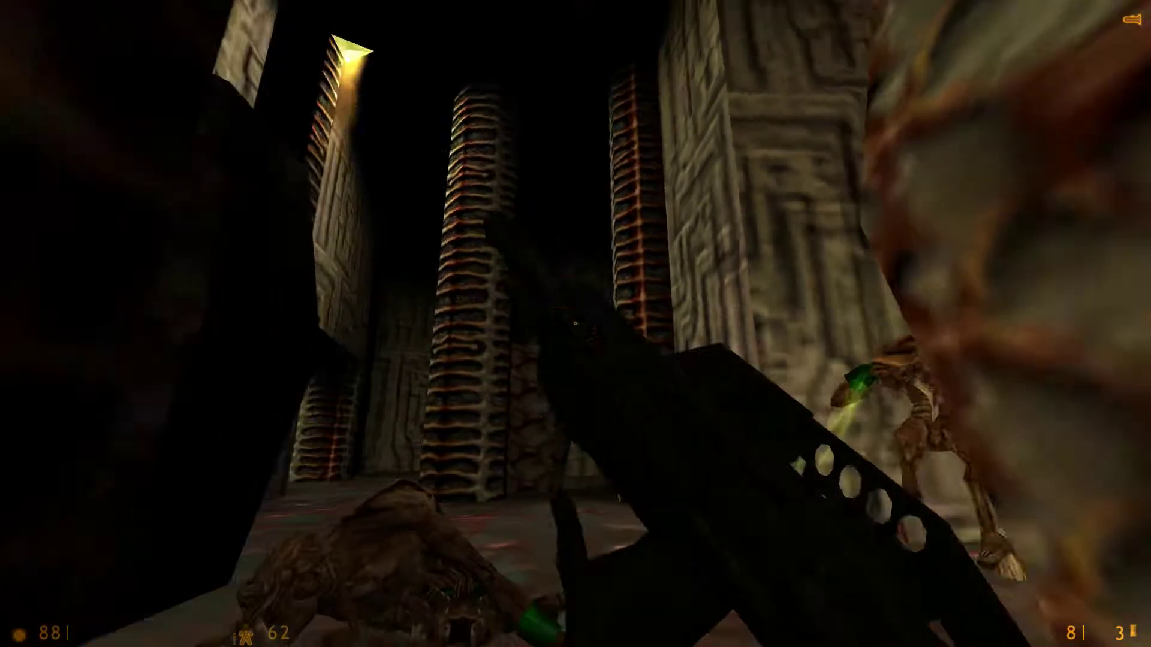
pyautogui.press('w')
pyautogui.click(577, 324)
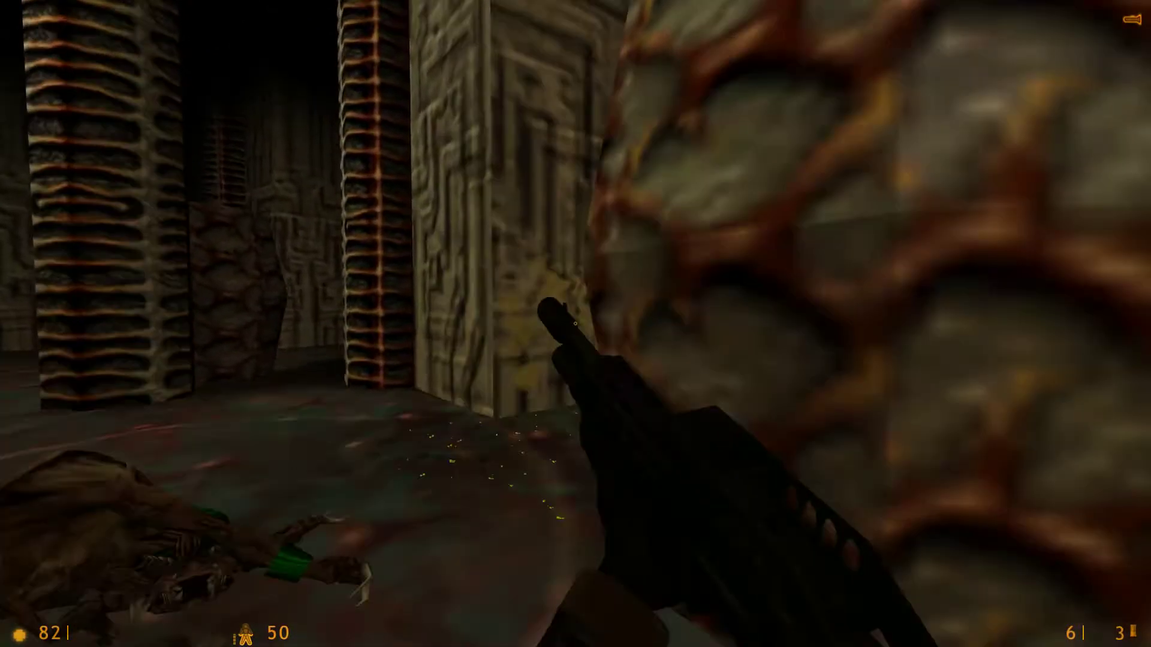
pyautogui.press('3')
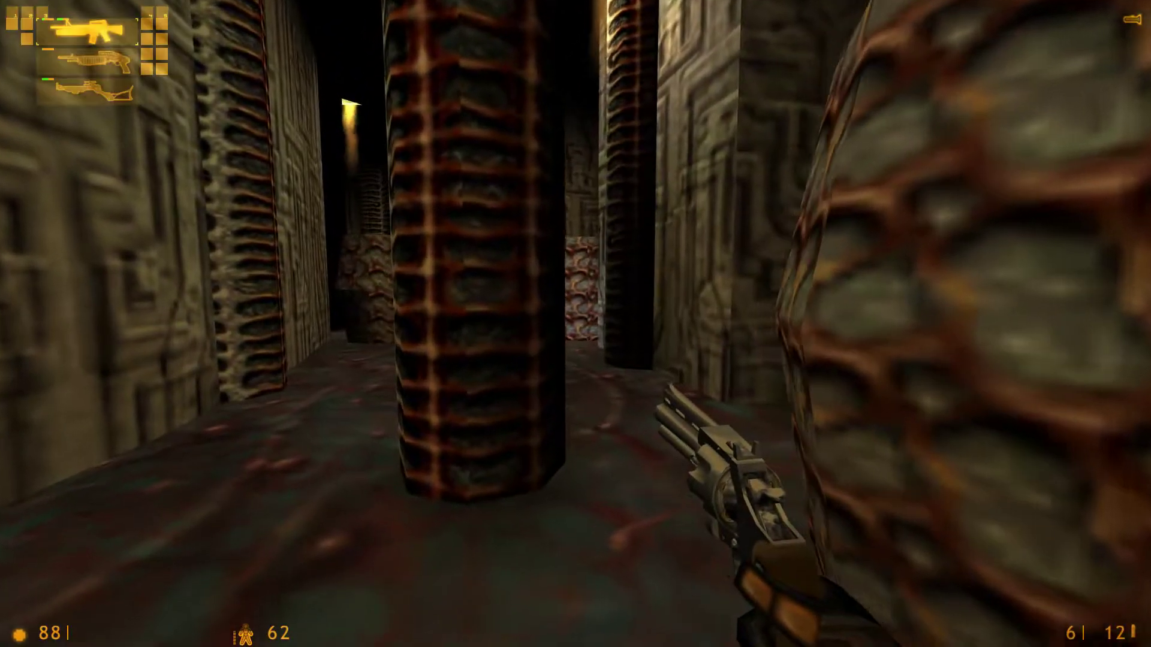
# Shotgun the alien grunt, the creature ahead, and the nearby grunt
pyautogui.press('w')
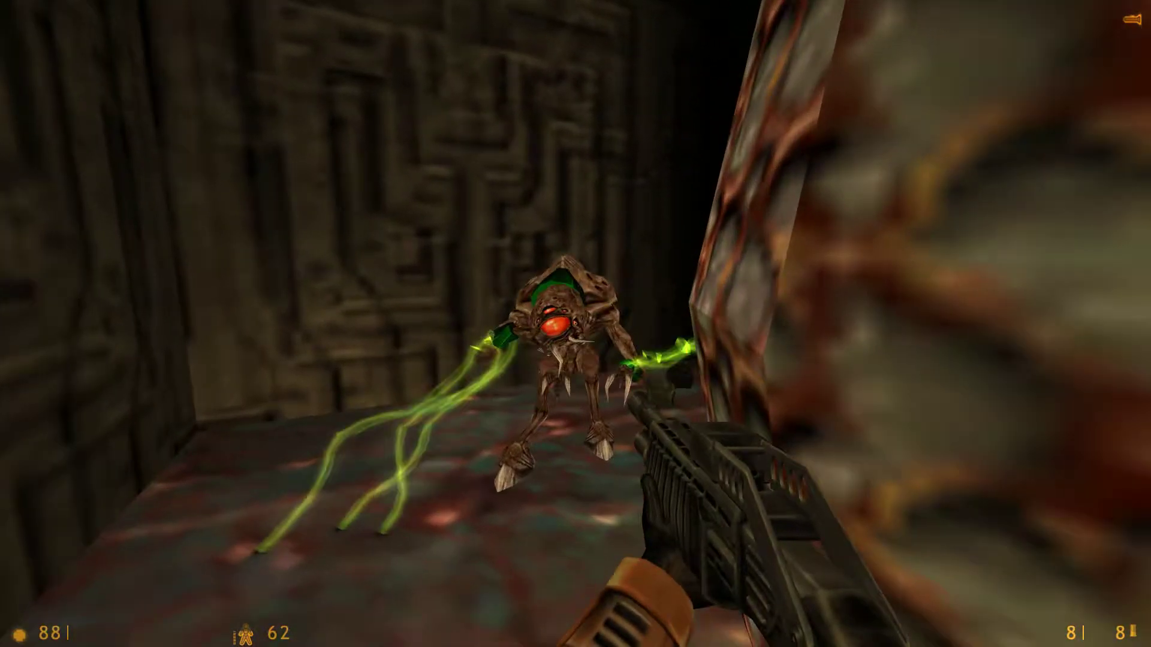
pyautogui.click(576, 324)
pyautogui.press('w')
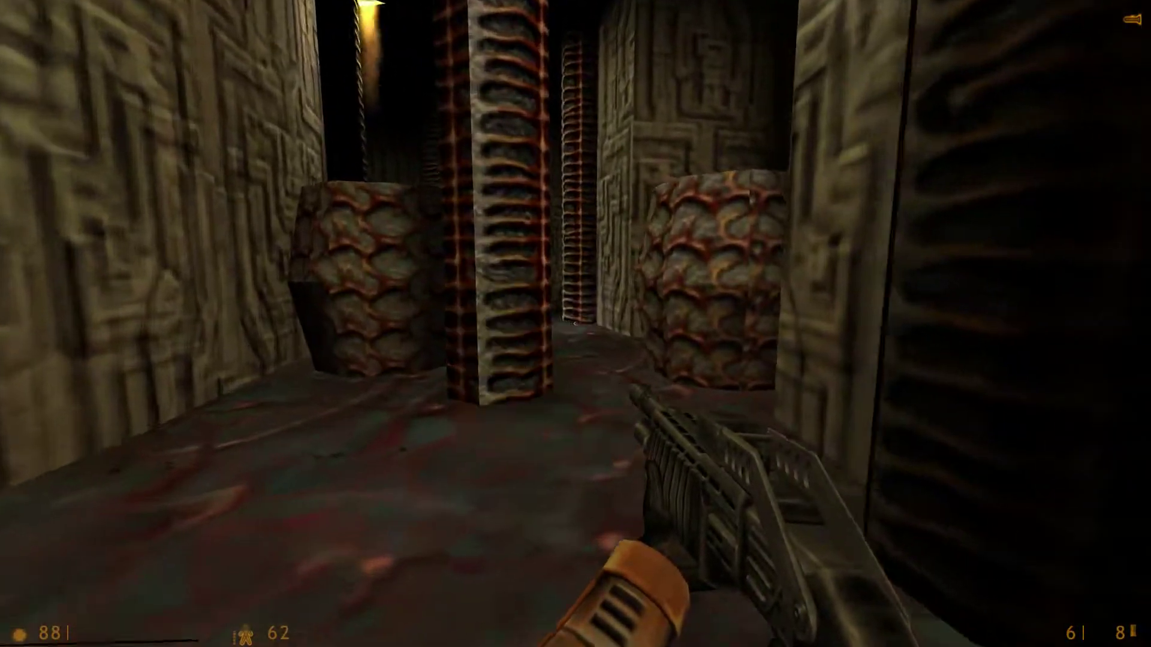
pyautogui.press('w')
pyautogui.click(576, 324)
pyautogui.press('w')
pyautogui.click(575, 324)
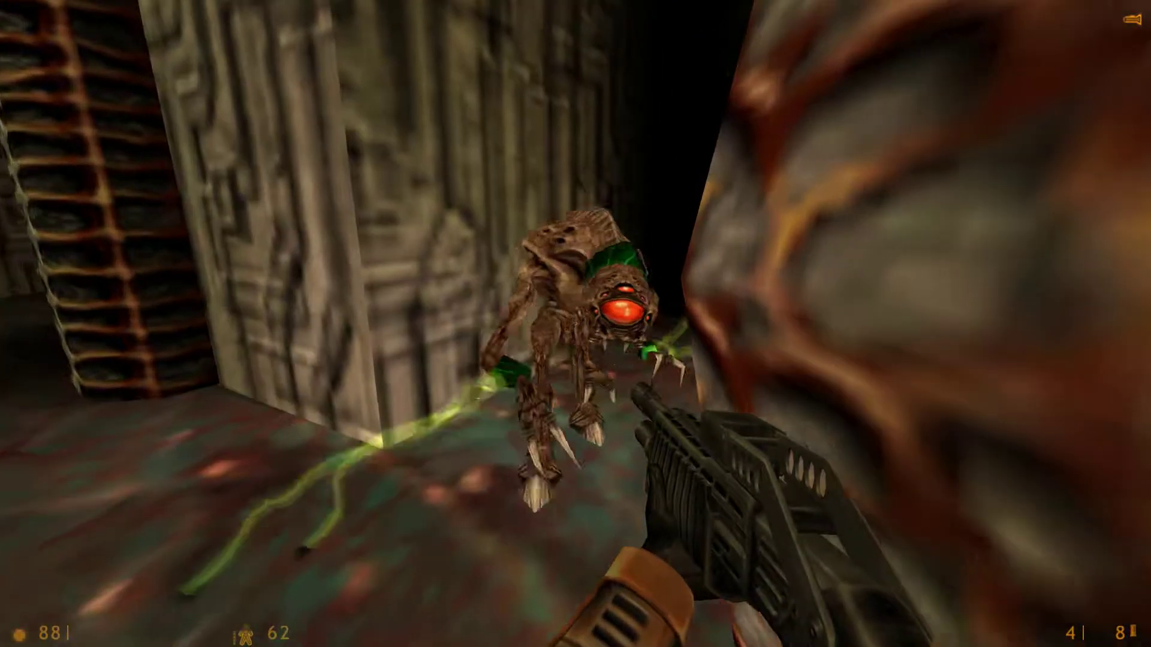
# Walk over the health pickups to reach 100 health and reload the shotgun
pyautogui.press('w')
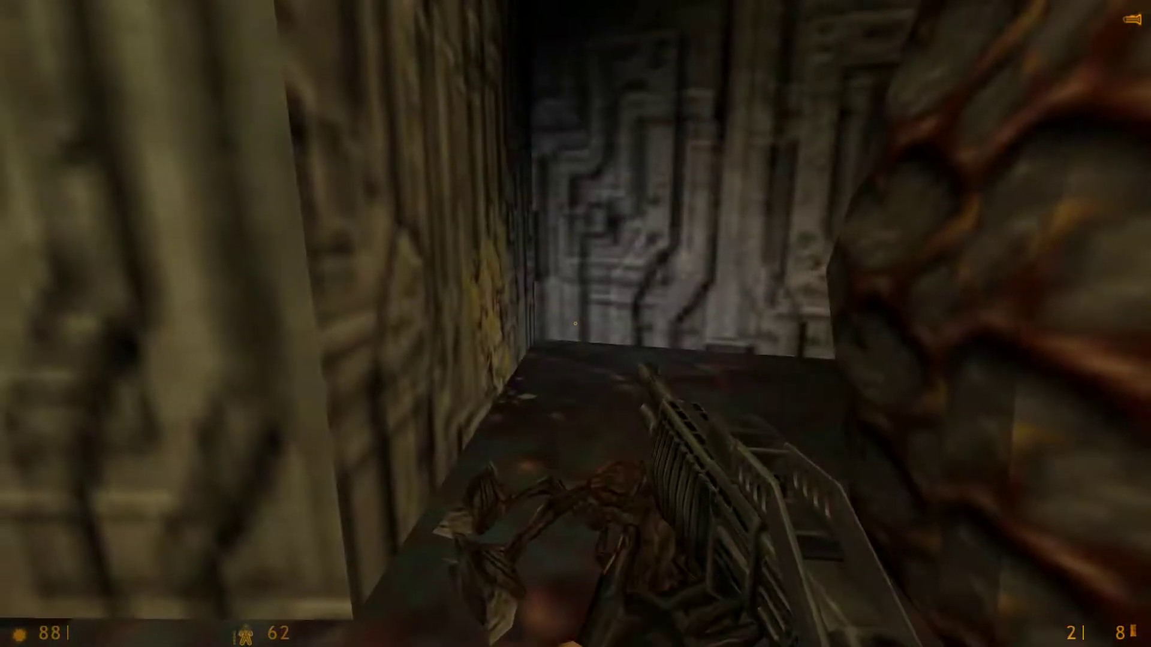
pyautogui.press('w')
pyautogui.press('r')
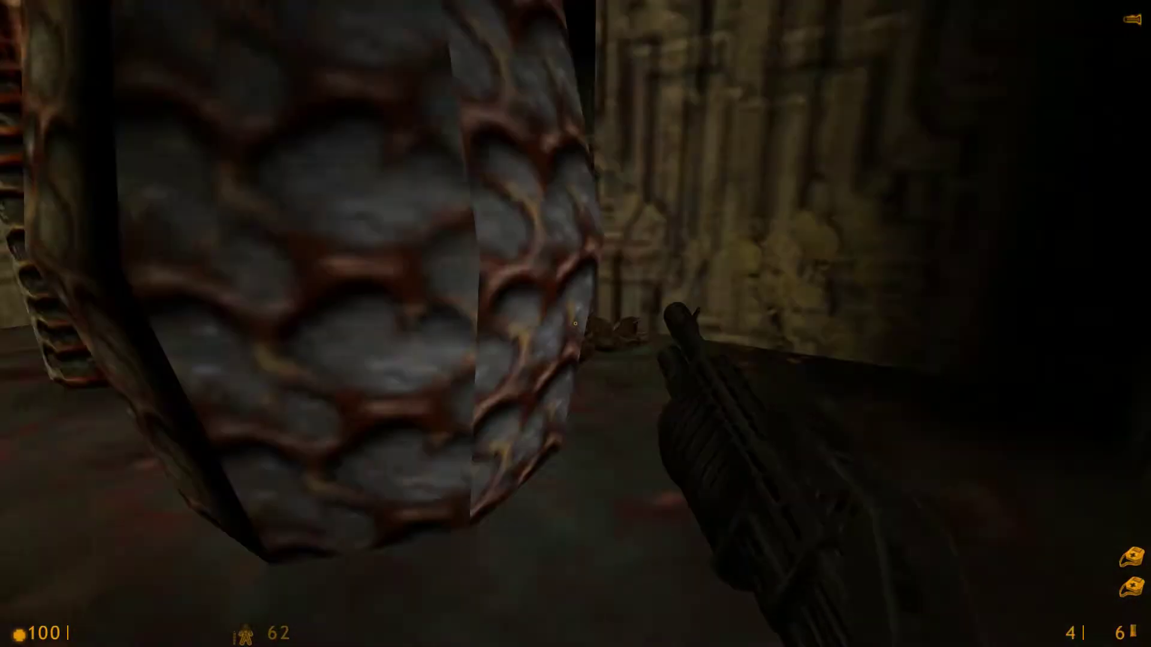
# Draw the revolver and advance through the pillar maze along the wall
pyautogui.press('w')
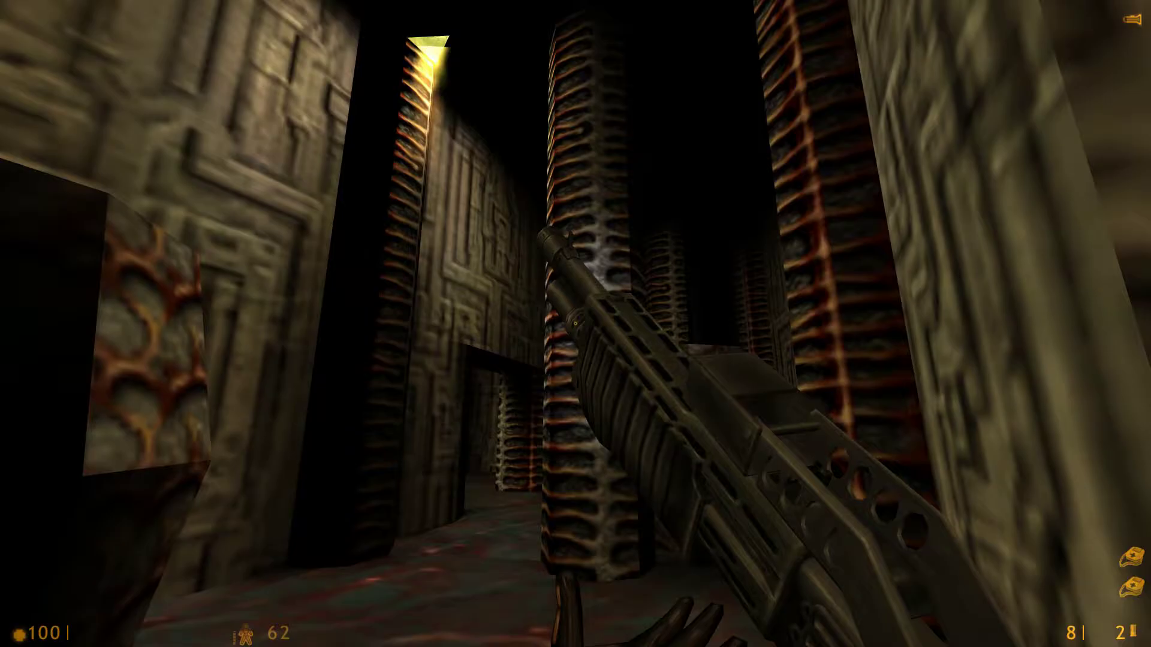
pyautogui.press('2')
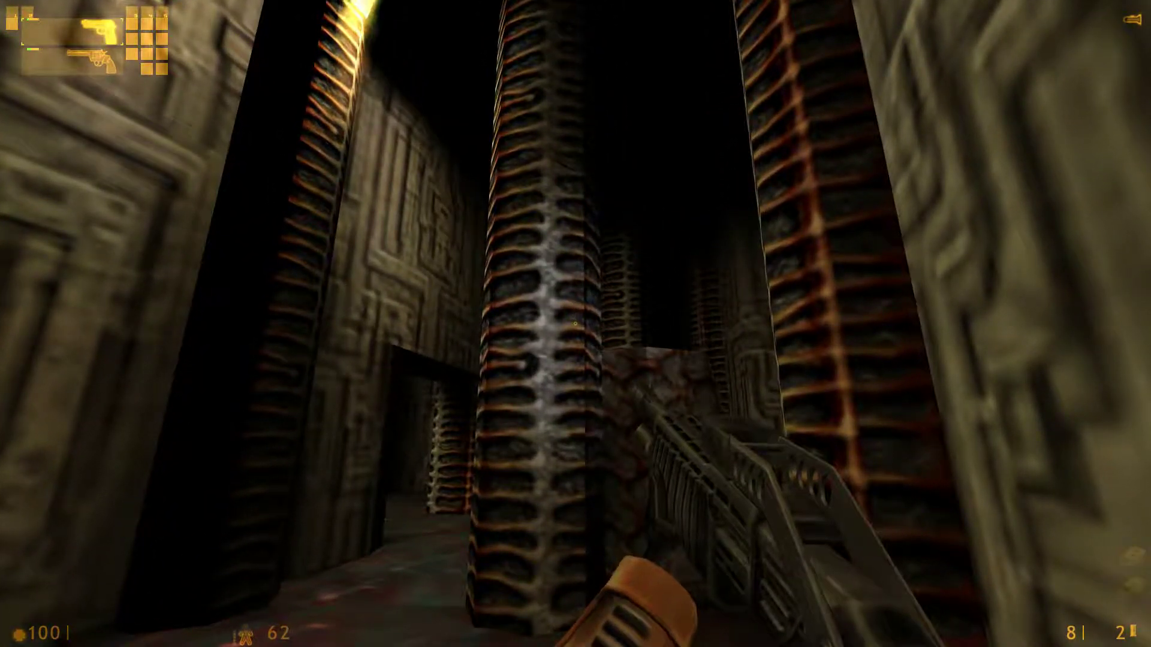
pyautogui.press('w')
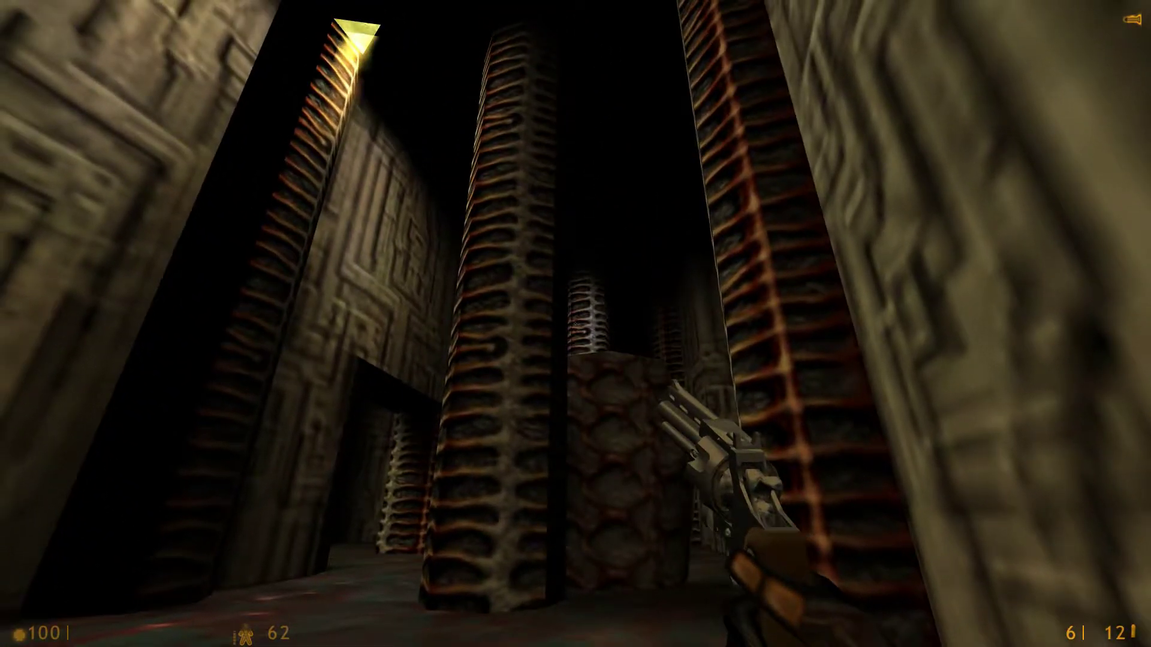
pyautogui.press('w')
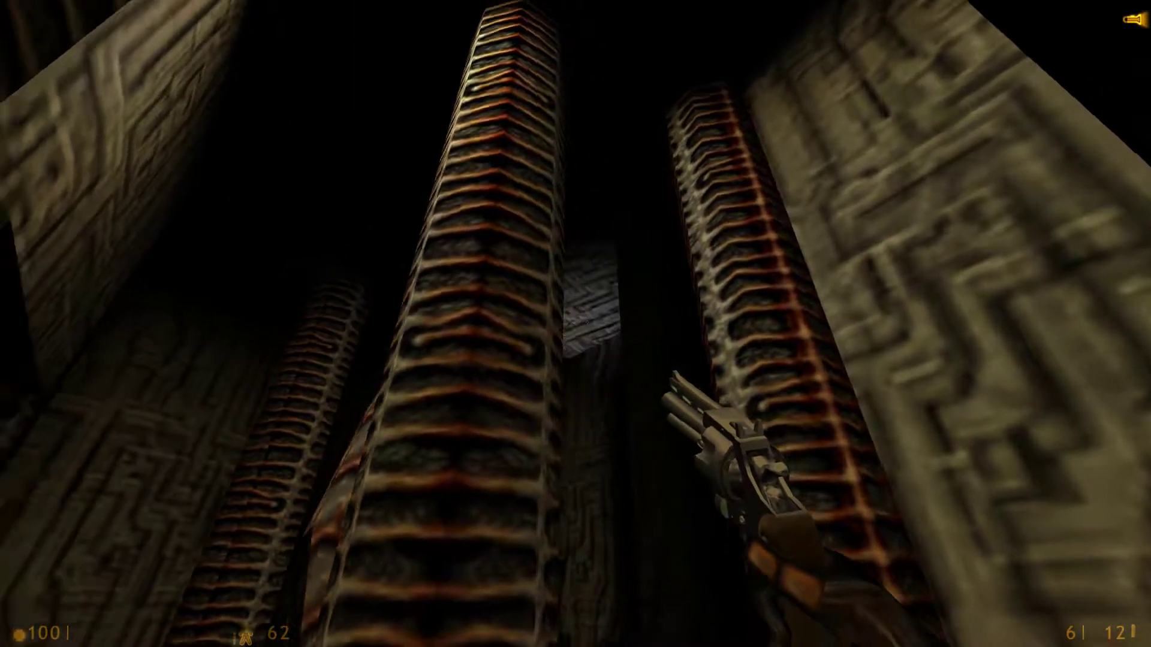
pyautogui.press('w')
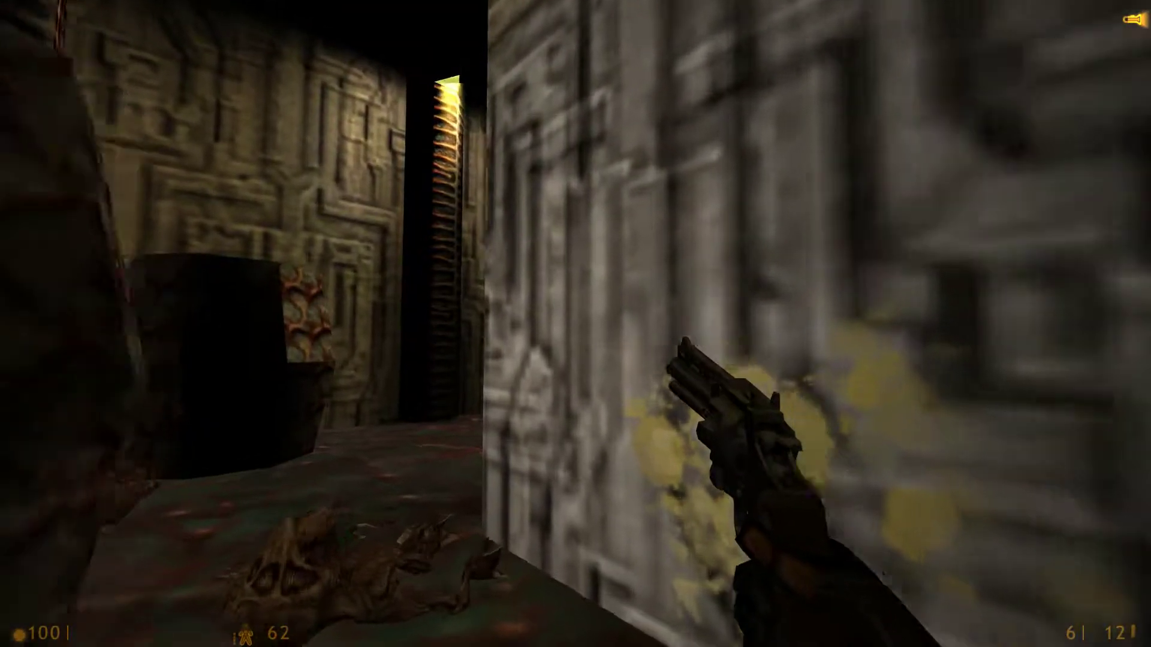
pyautogui.press('w')
pyautogui.press('w')
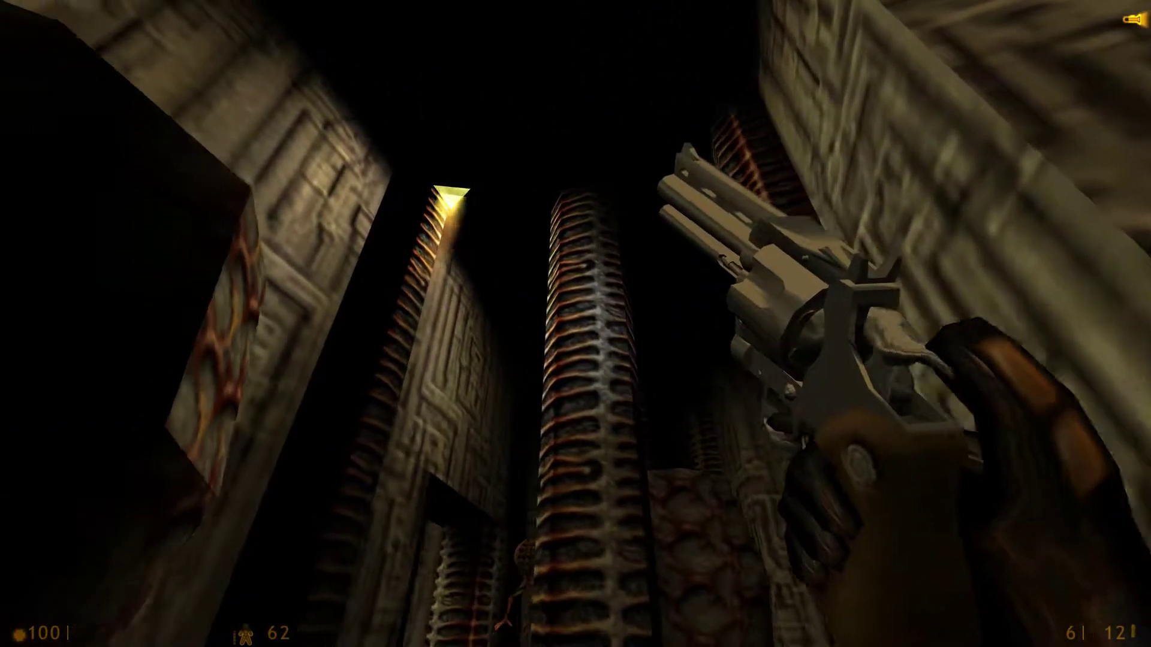
pyautogui.press('w')
# Fire the revolver at distant enemies between the pillars, then reload
pyautogui.click(576, 324)
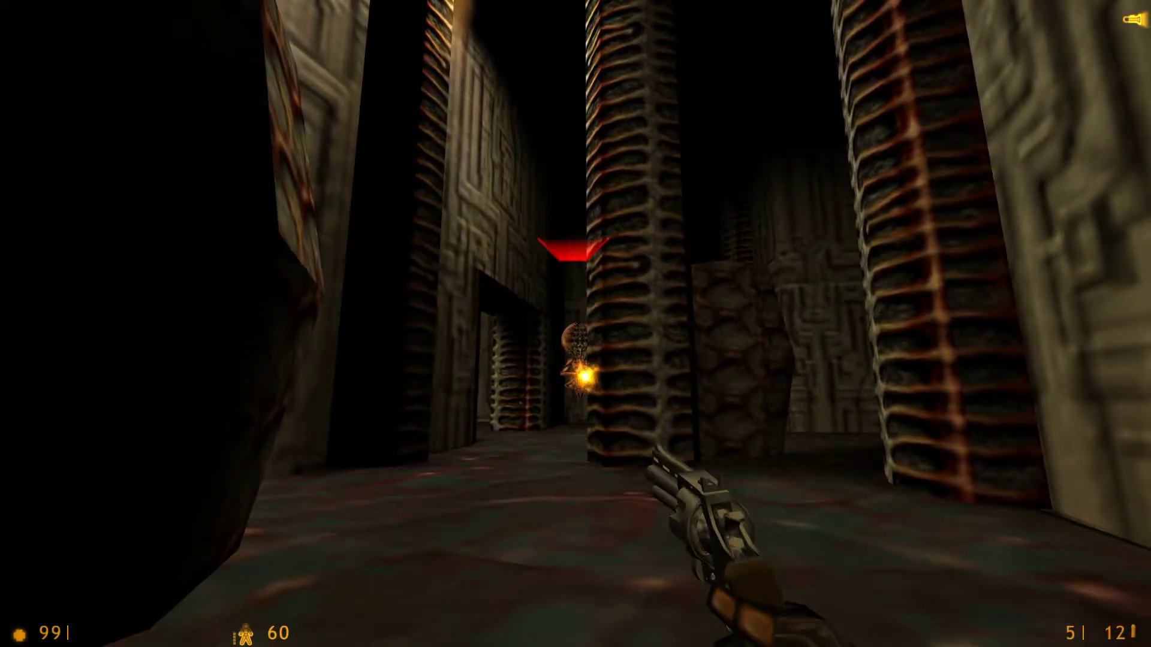
pyautogui.click(575, 324)
pyautogui.press('d')
pyautogui.press('w')
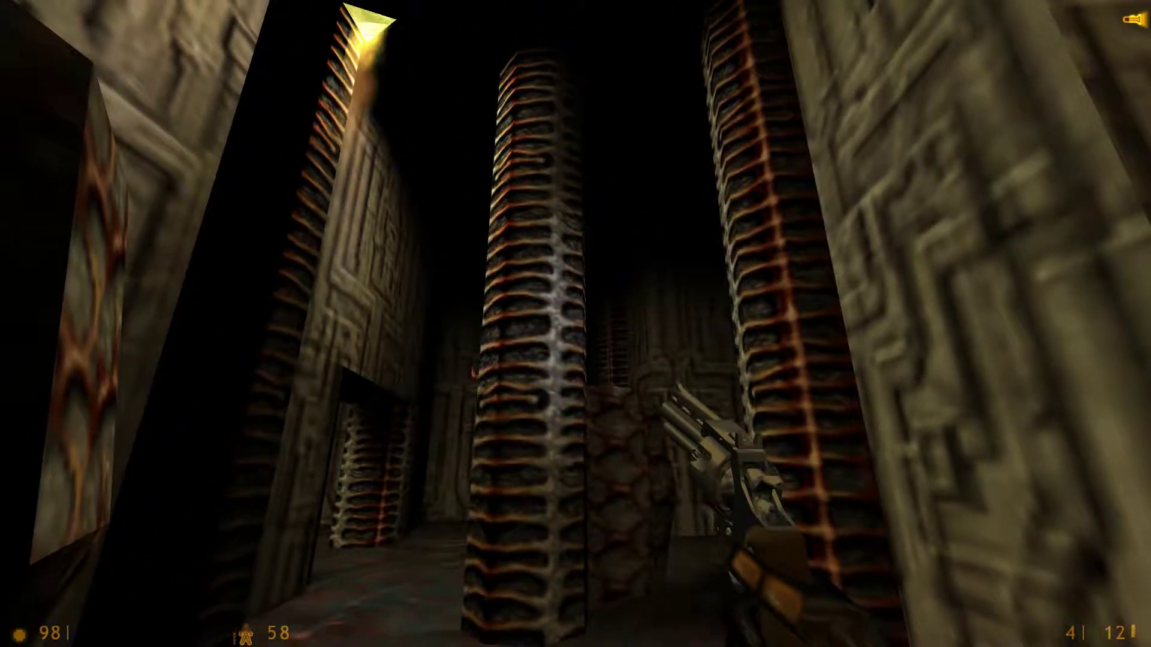
pyautogui.press('w')
pyautogui.click(575, 325)
pyautogui.press('w')
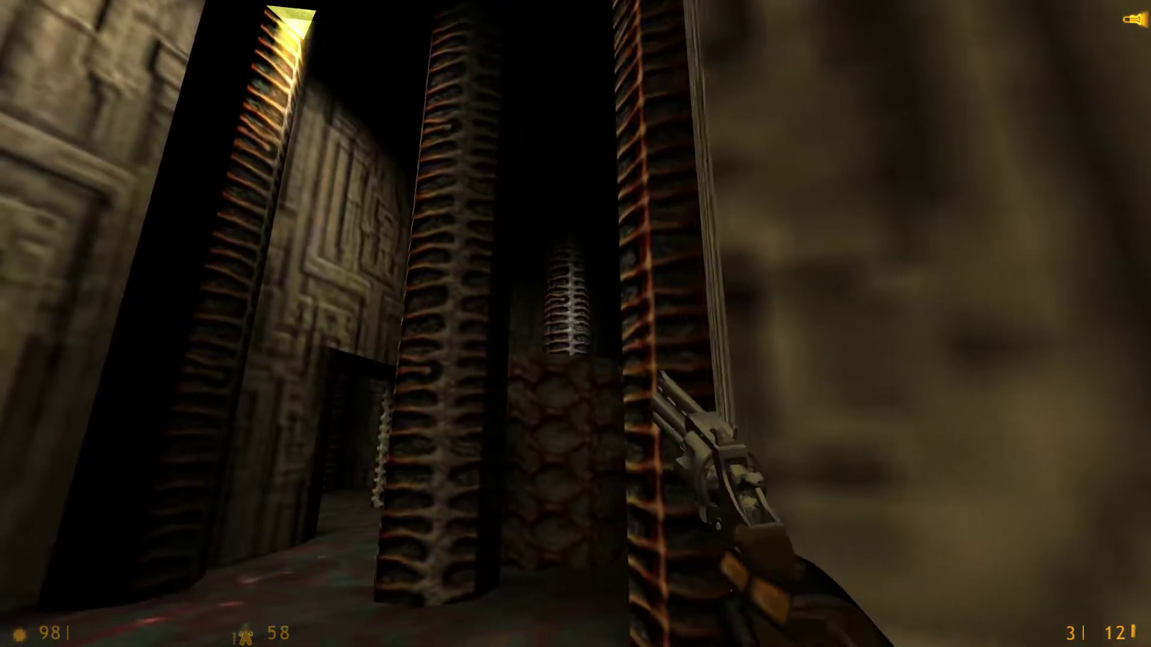
pyautogui.press('w')
pyautogui.press('r')
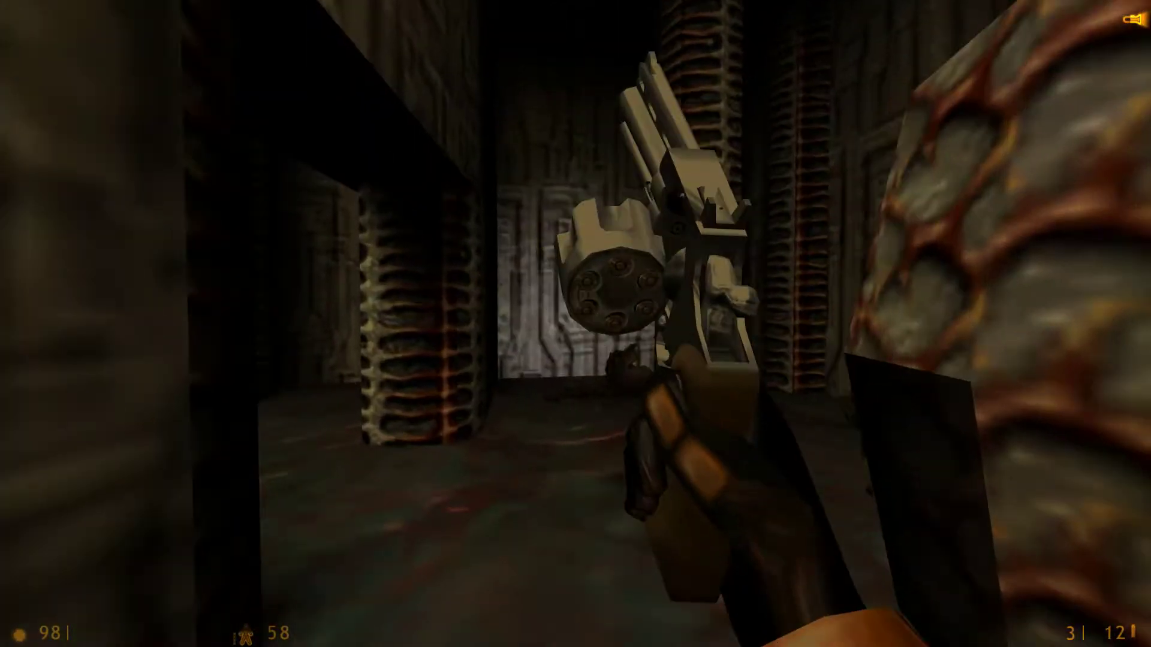
# Switch to the shotgun and close in on the alien grunt around the pillar
pyautogui.press('3')
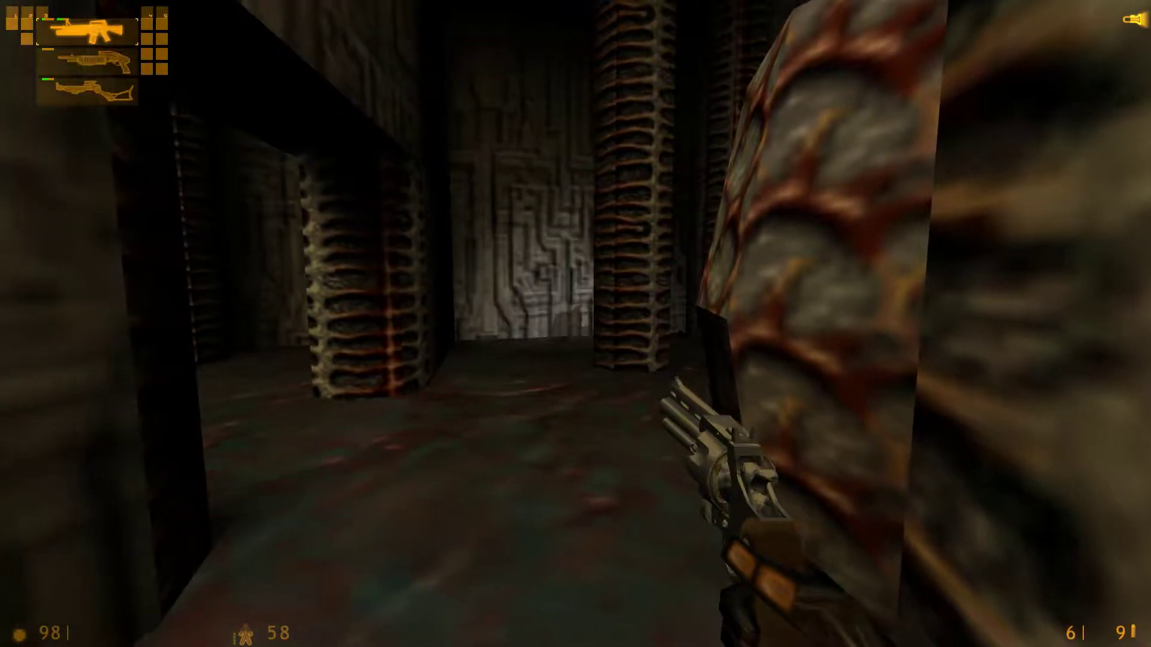
pyautogui.press('w')
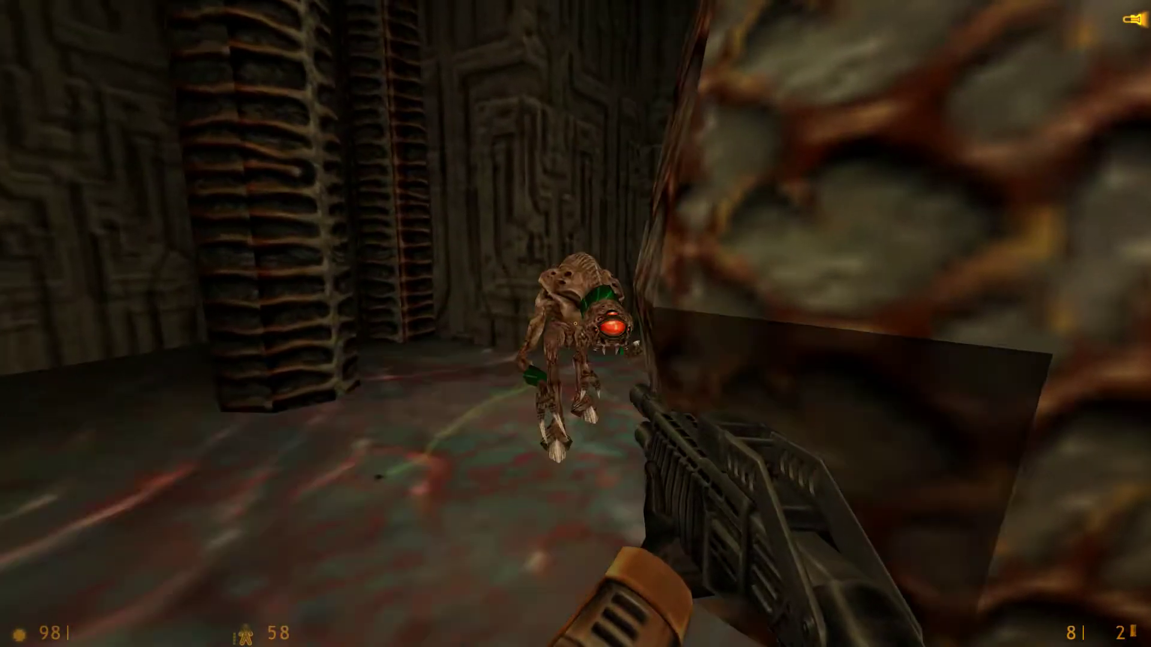
pyautogui.press('w')
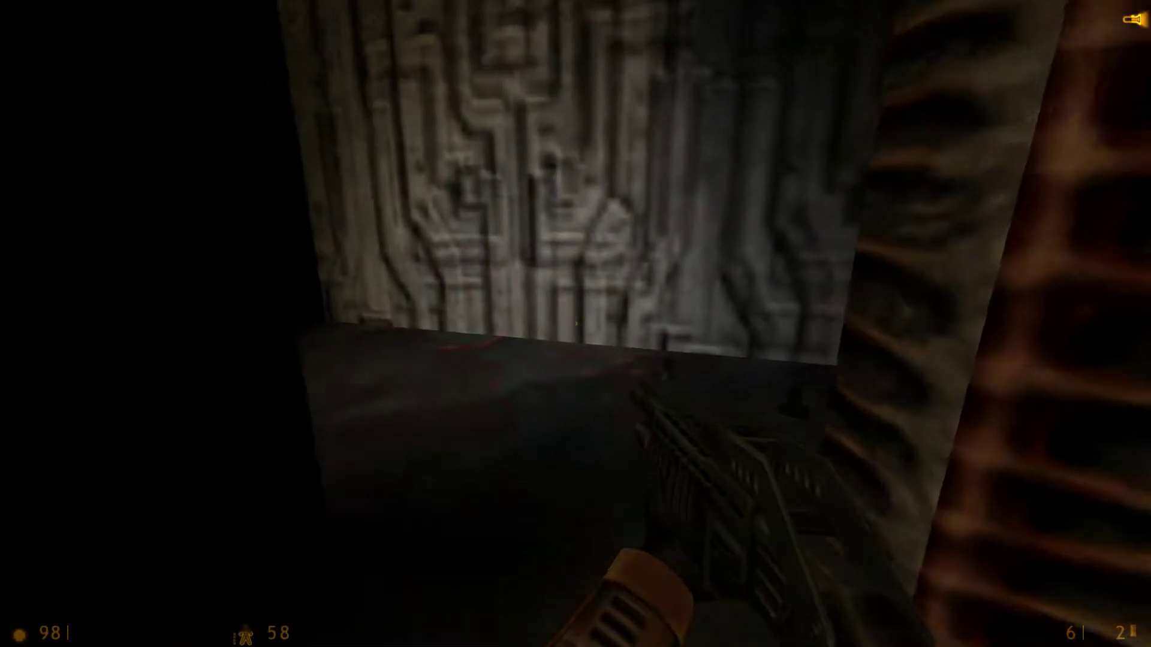
# Cross the dark chamber past the carved wall and switch to the .357 revolver
pyautogui.press('w')
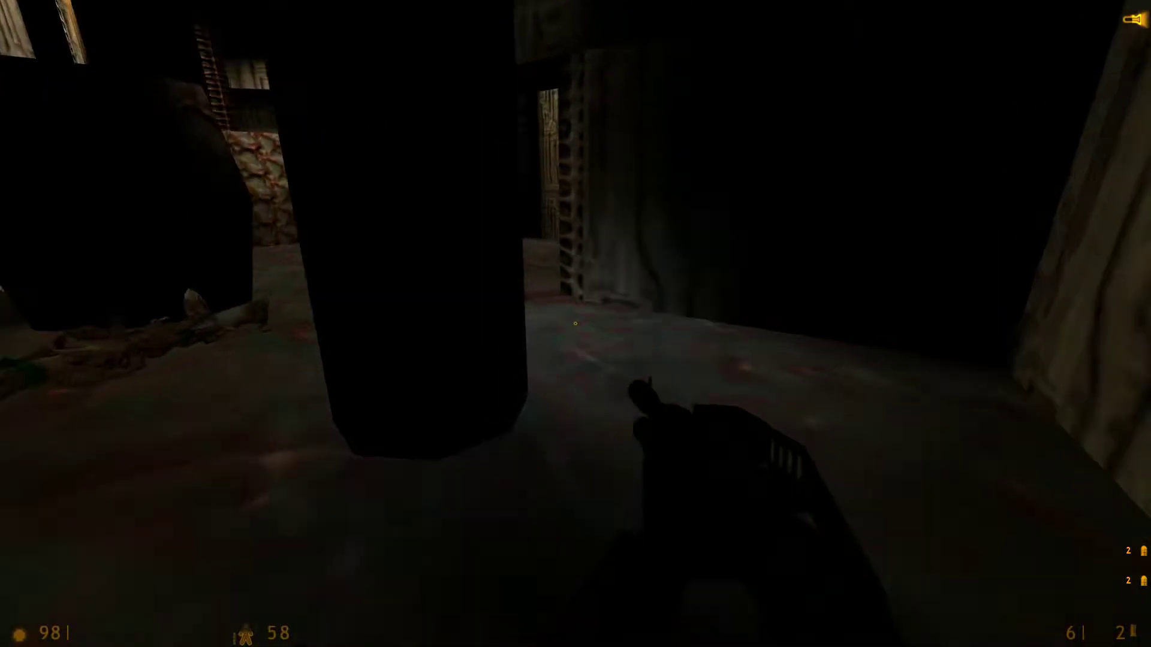
pyautogui.press('w')
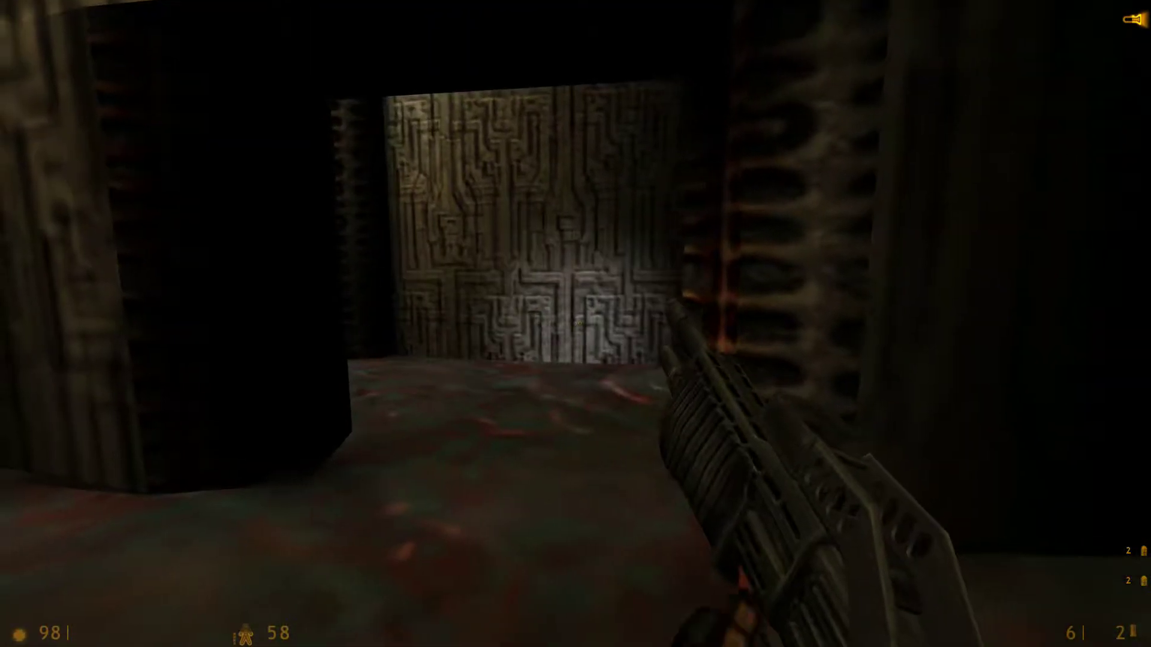
pyautogui.press('w')
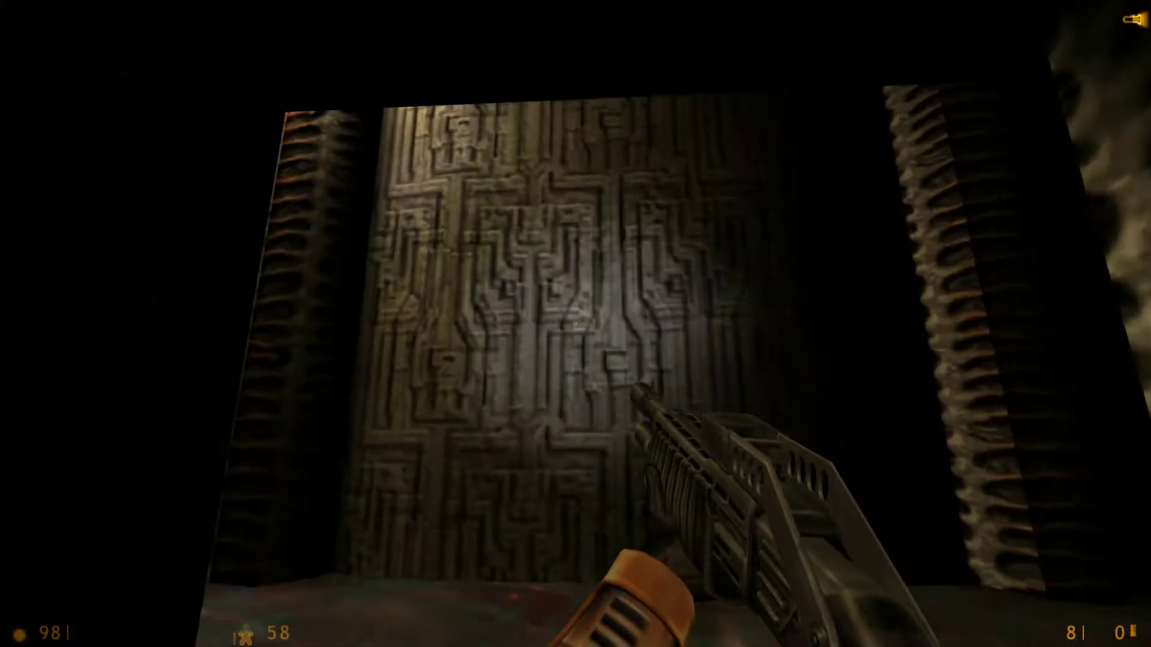
pyautogui.press('2')
pyautogui.press('w')
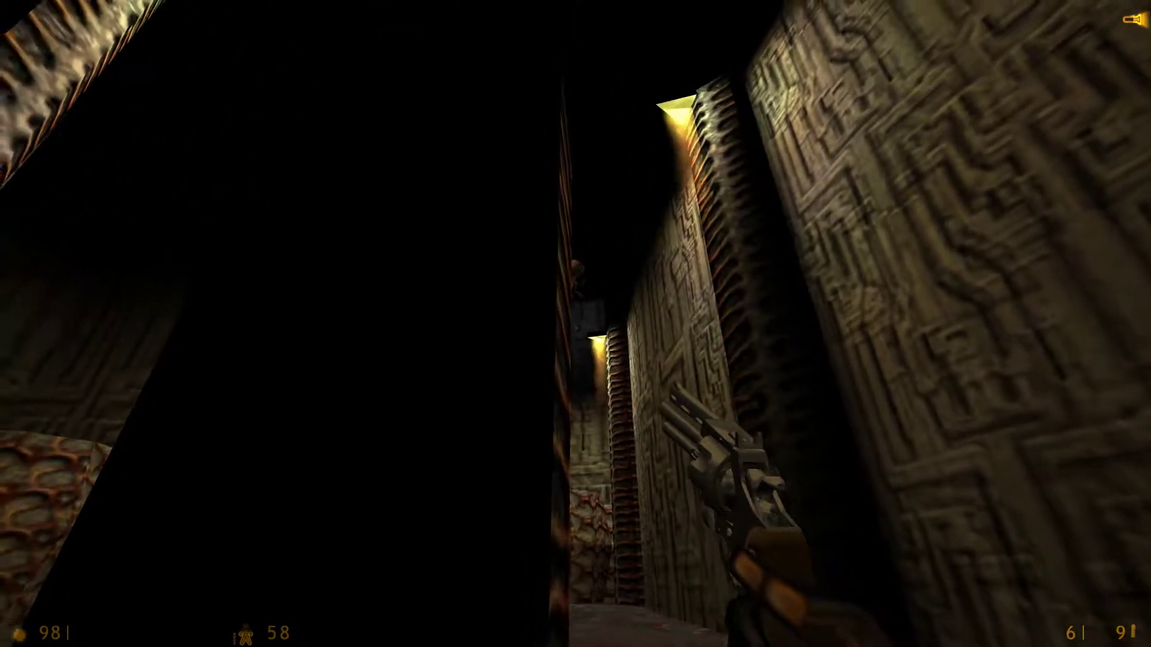
# Shoot the enemy overhead, reload the revolver, and bring up the explosives choices
pyautogui.click(575, 323)
pyautogui.click(576, 324)
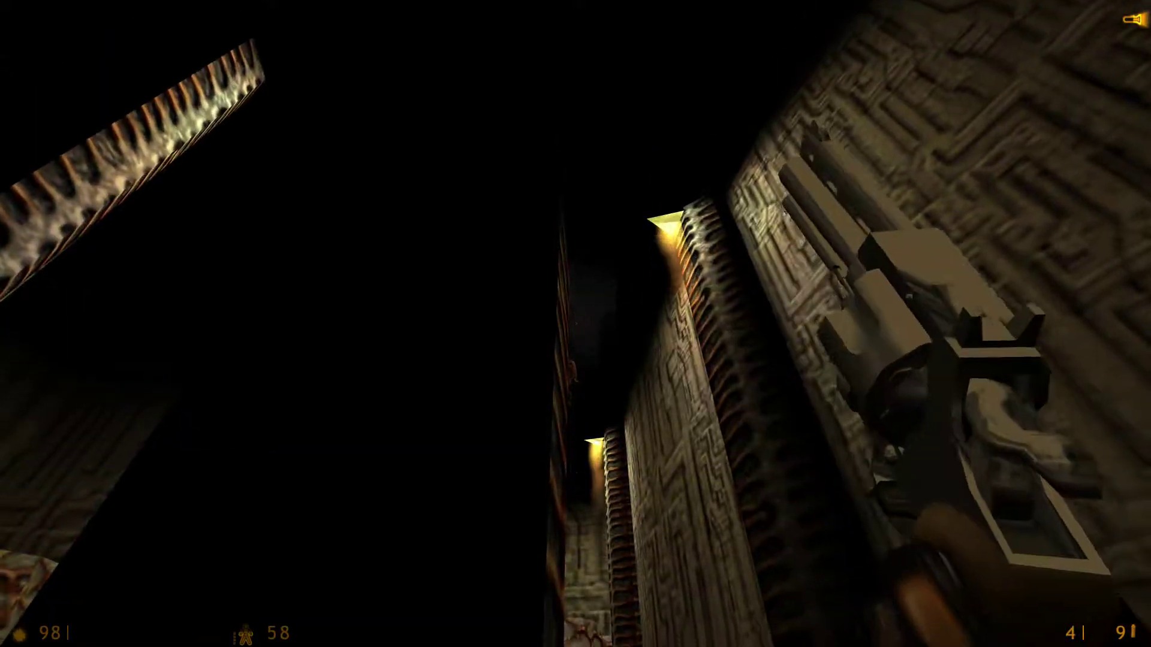
pyautogui.click(576, 324)
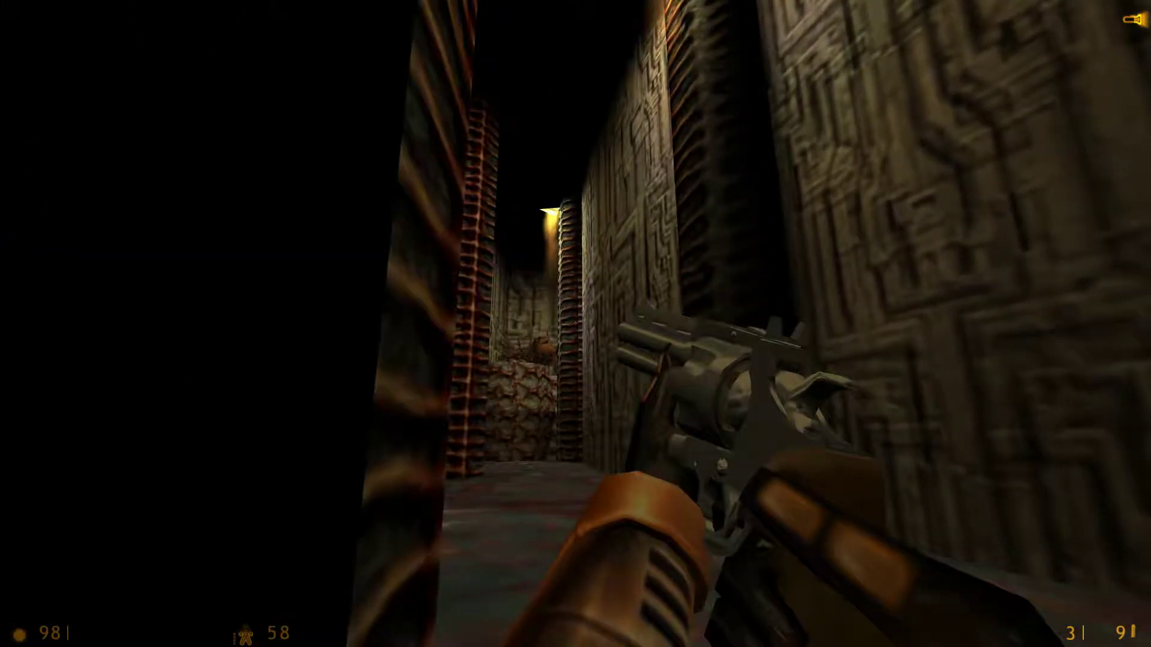
pyautogui.press('r')
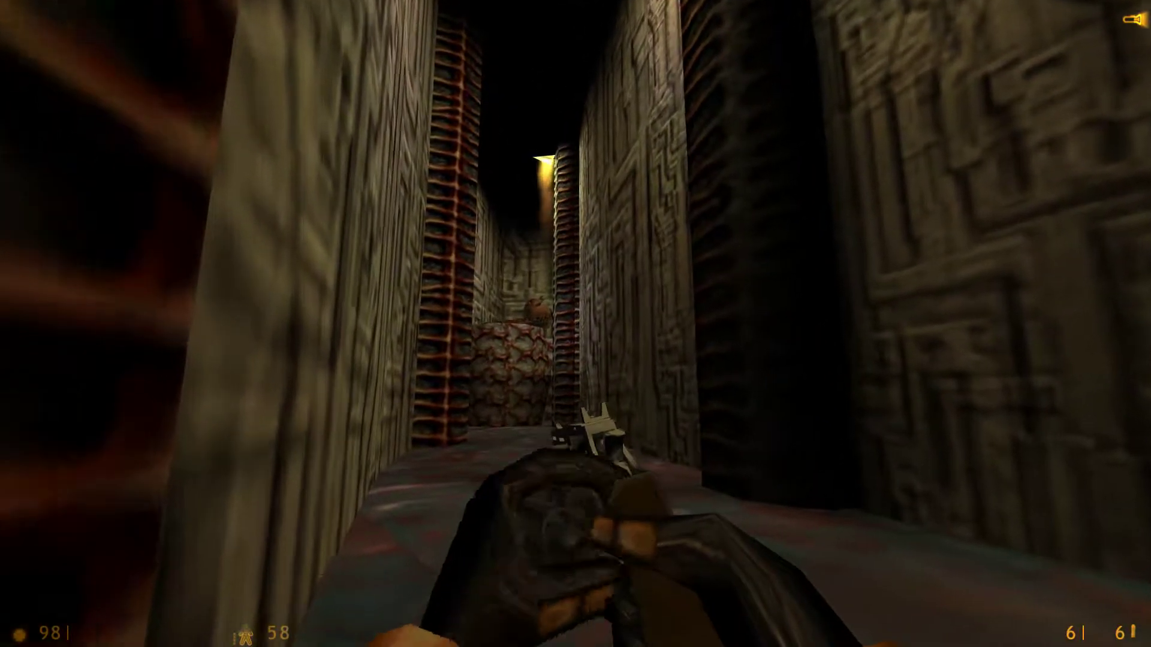
pyautogui.press('2')
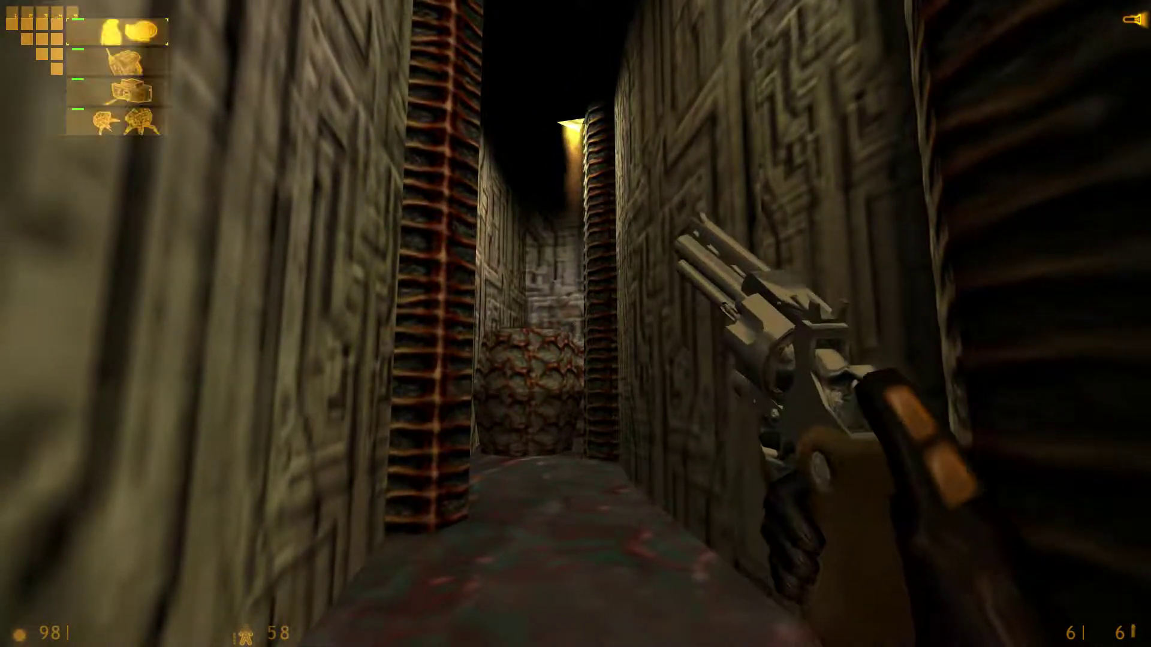
# Select the satchel charge and throw charges down the corridor past the bulb
pyautogui.click(576, 325)
pyautogui.press('w')
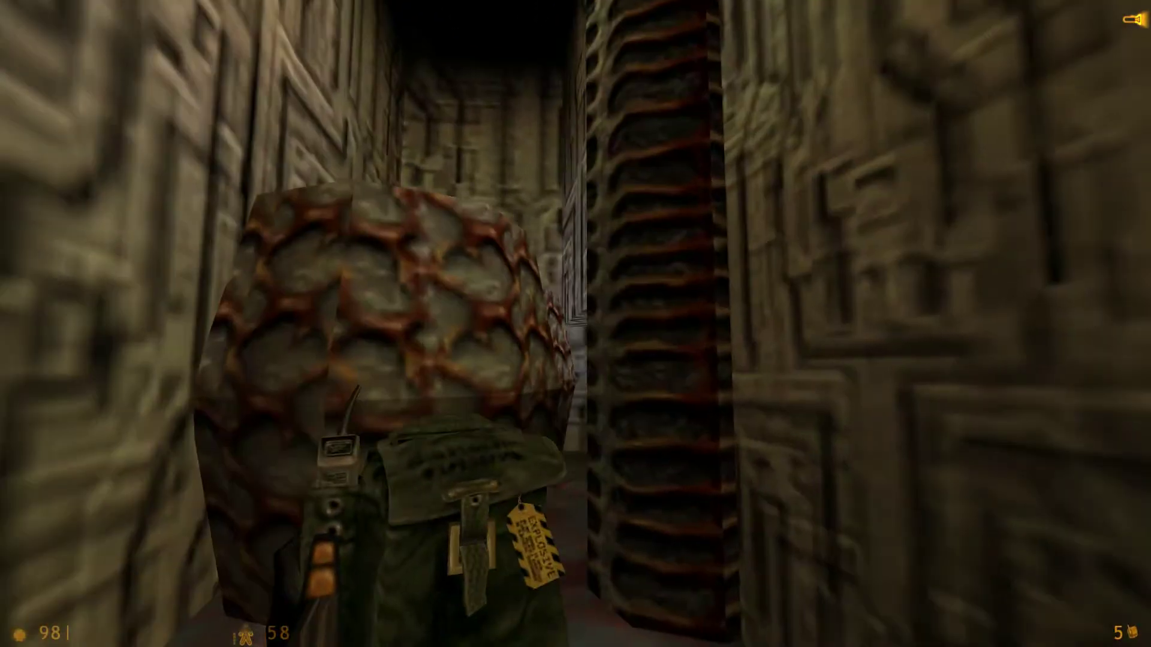
pyautogui.press('w')
pyautogui.click(576, 324)
pyautogui.press('w')
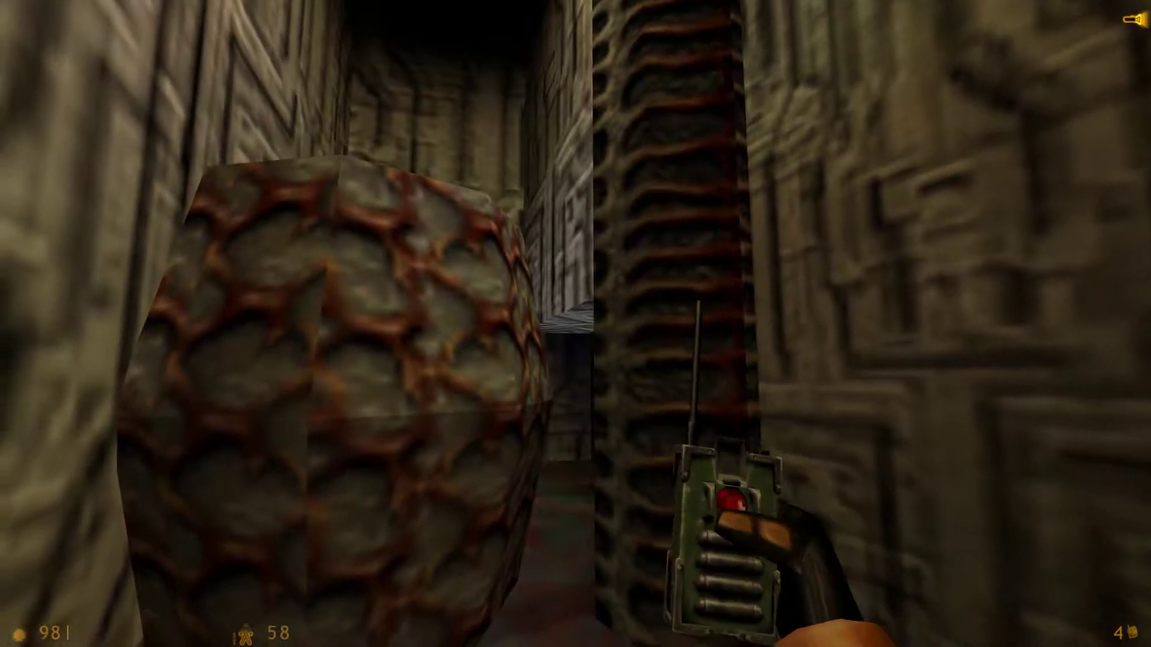
pyautogui.click(575, 324)
# Redraw the satchel pack and throw more charges while walking the corridors
pyautogui.press('w')
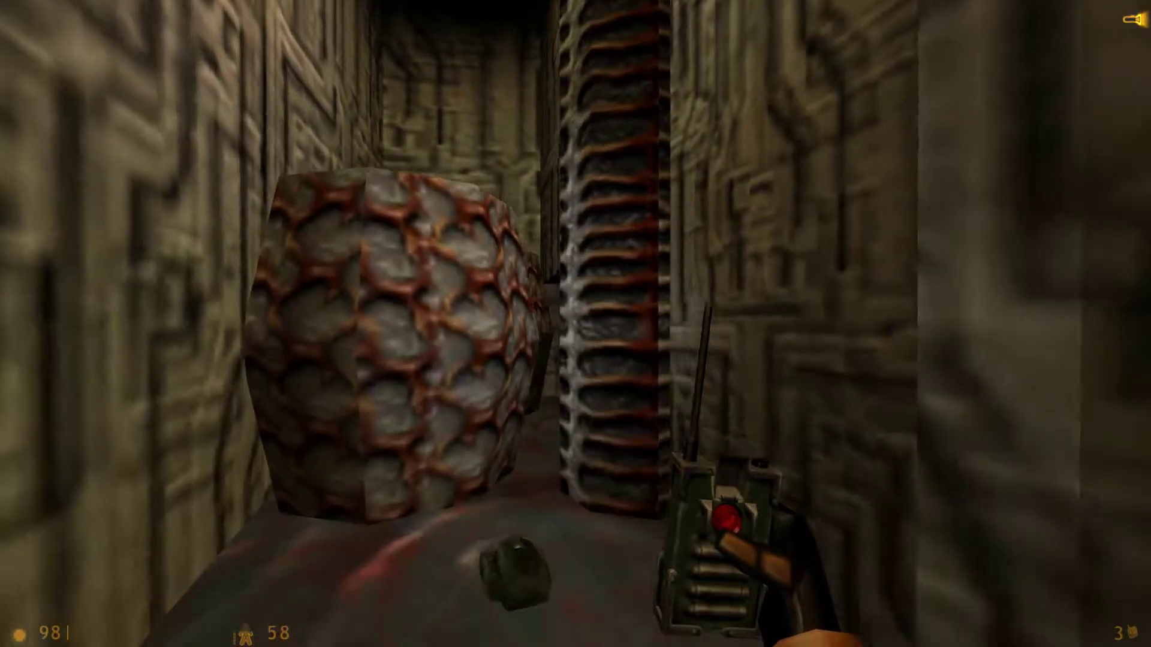
pyautogui.press('w')
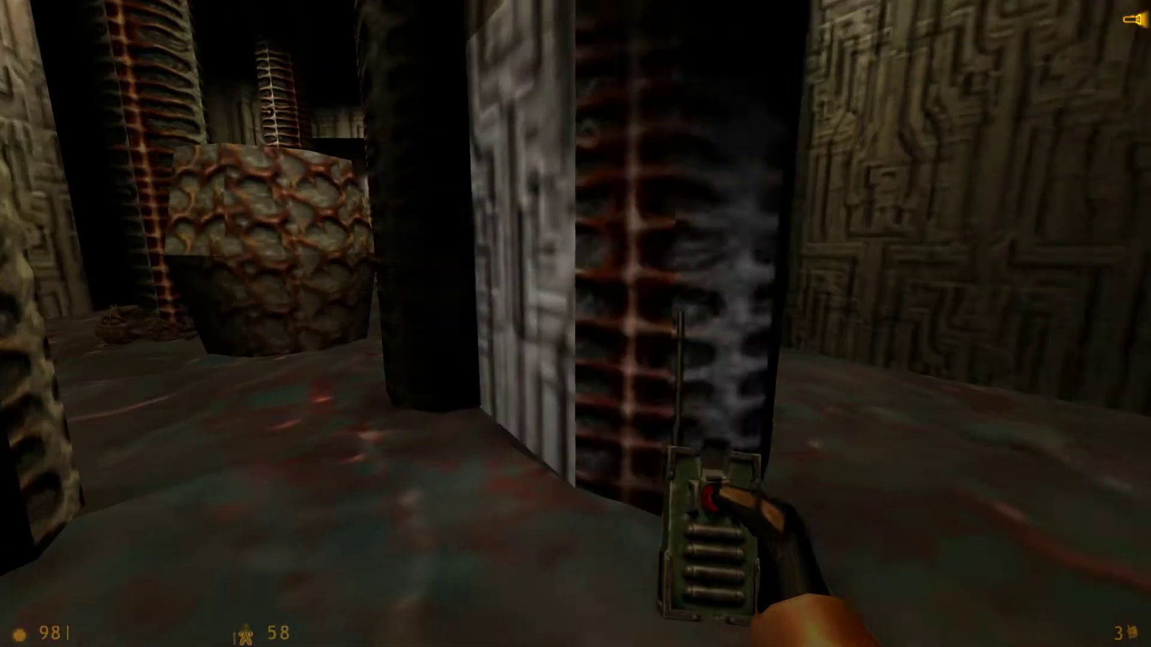
pyautogui.rightClick(576, 324)
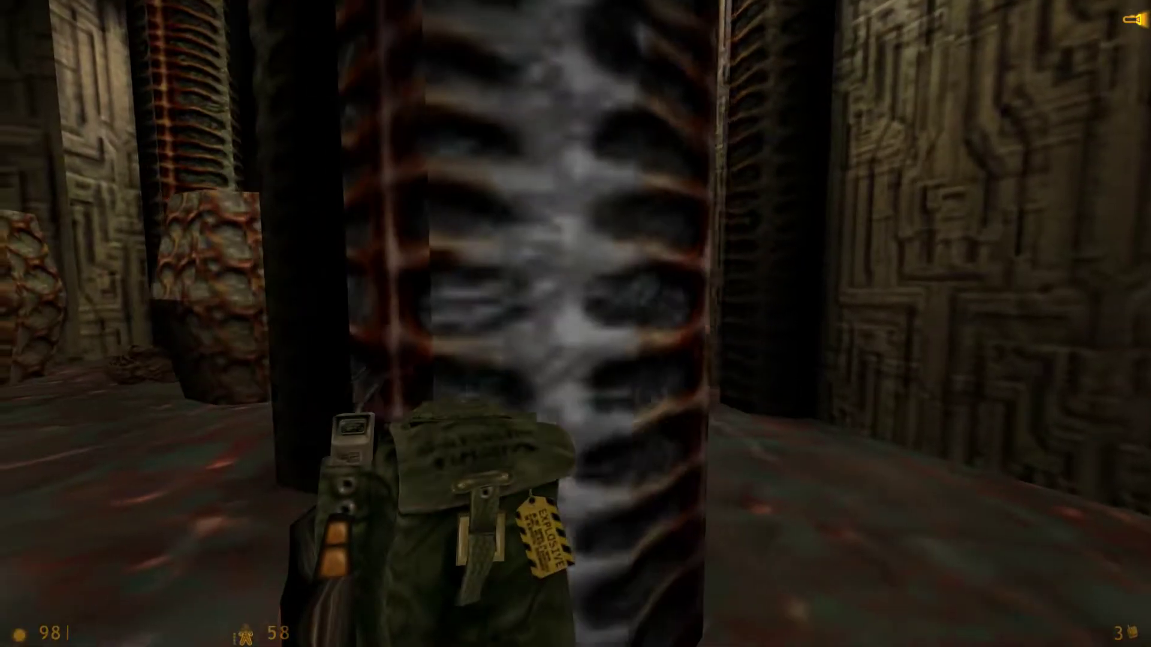
pyautogui.press('w')
pyautogui.click(575, 325)
pyautogui.press('w')
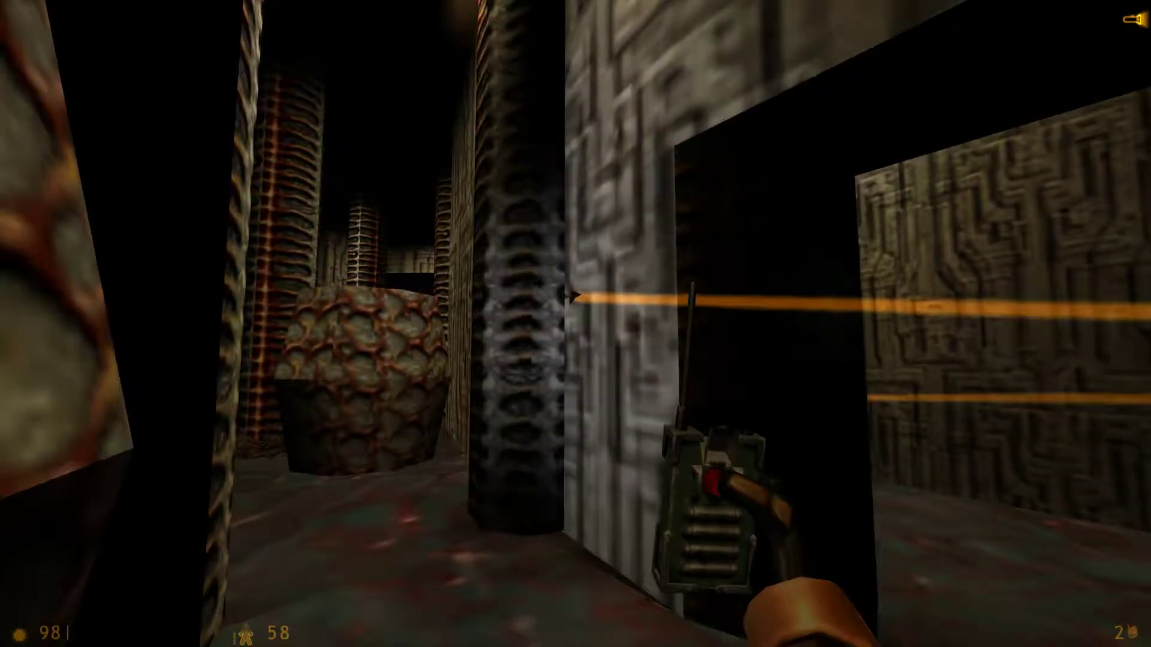
pyautogui.rightClick(576, 323)
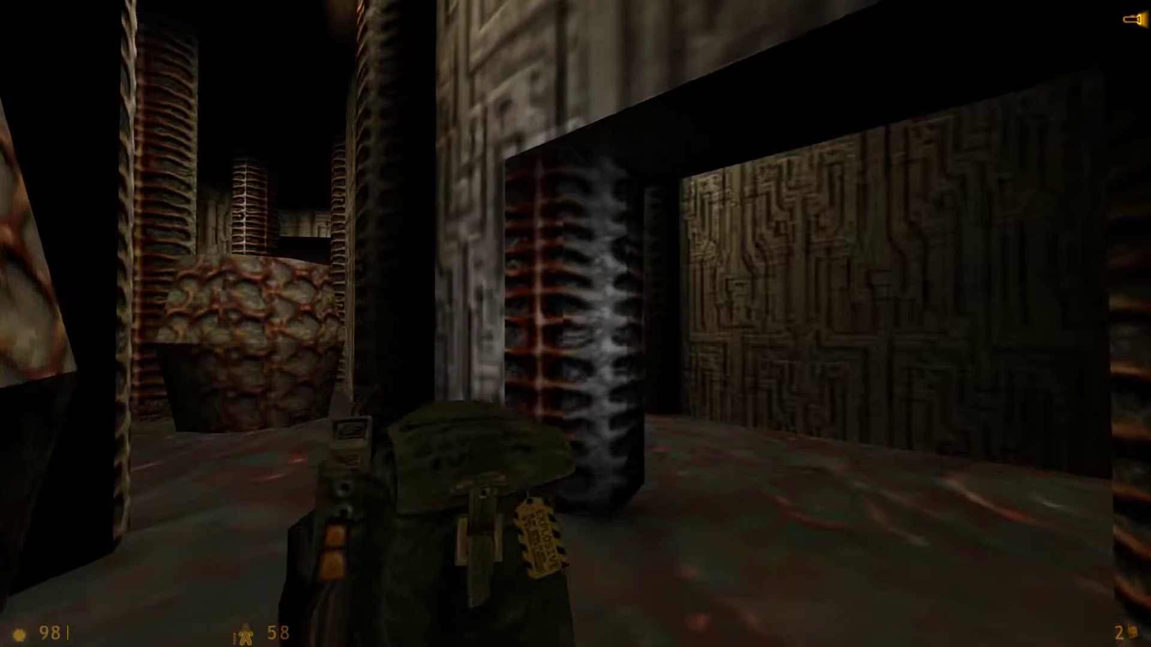
pyautogui.press('w')
pyautogui.press('w')
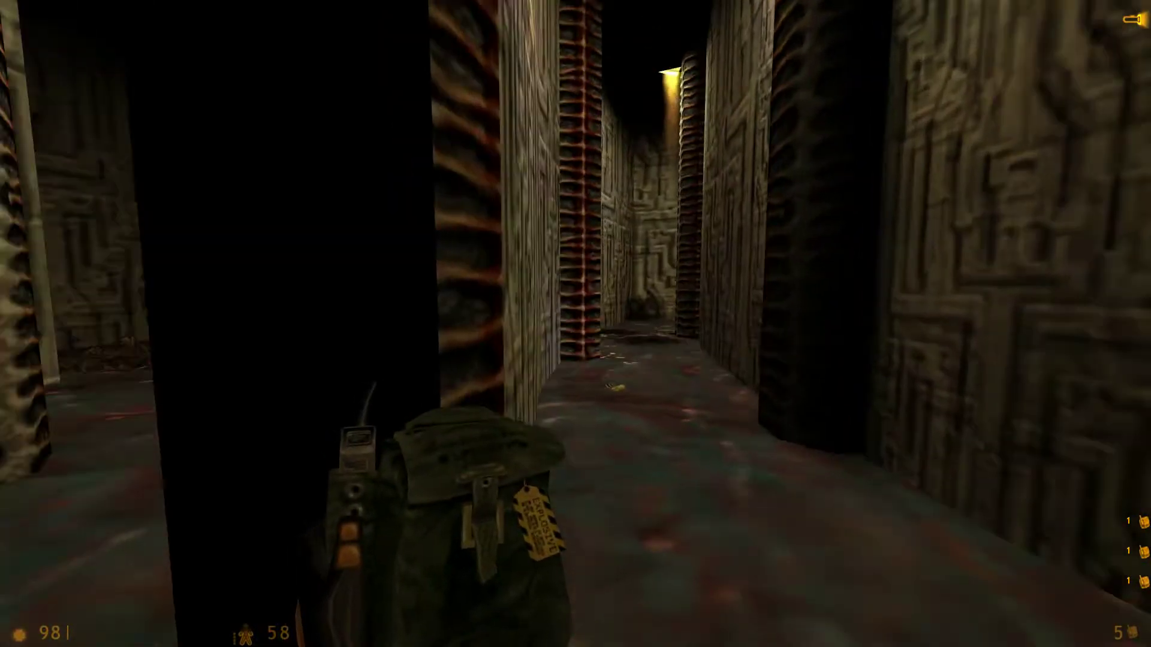
pyautogui.press('w')
# Cycle through the shotgun and pistol, then quicksave with F6
pyautogui.press('3')
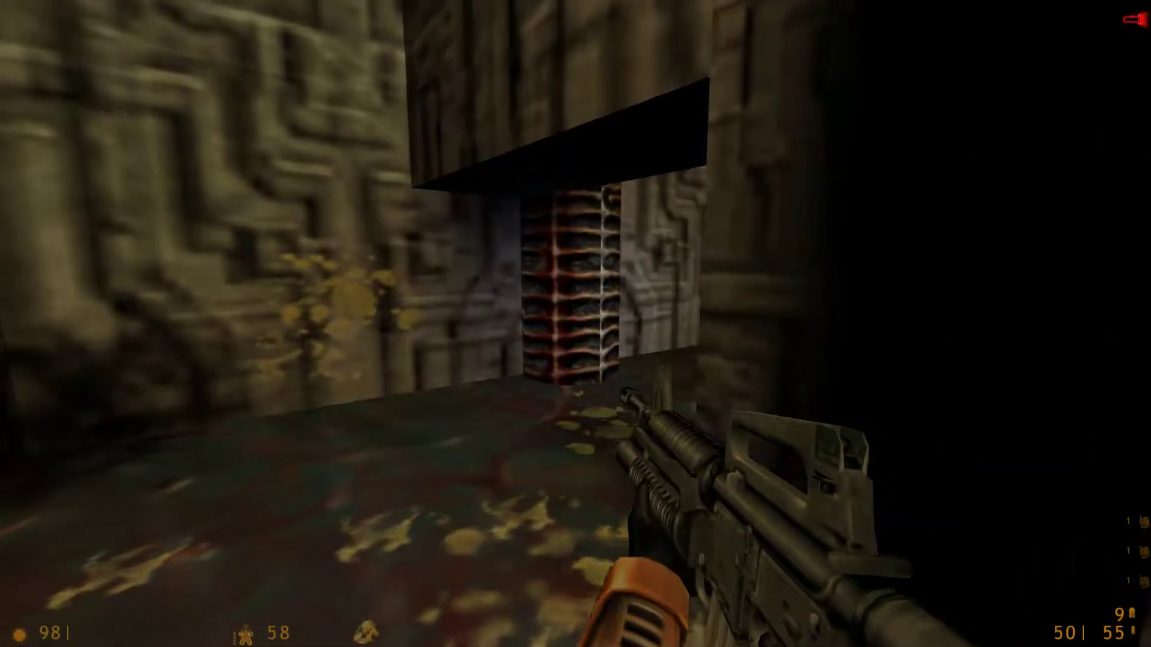
pyautogui.press('3')
pyautogui.press('w')
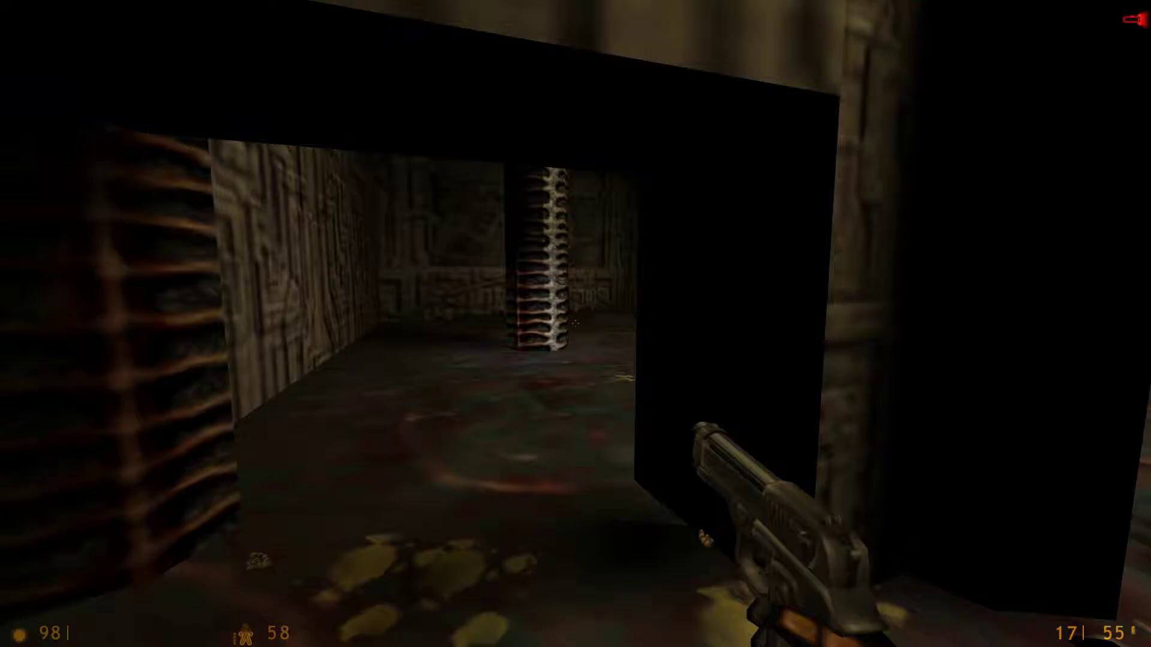
pyautogui.press('w')
pyautogui.press('2')
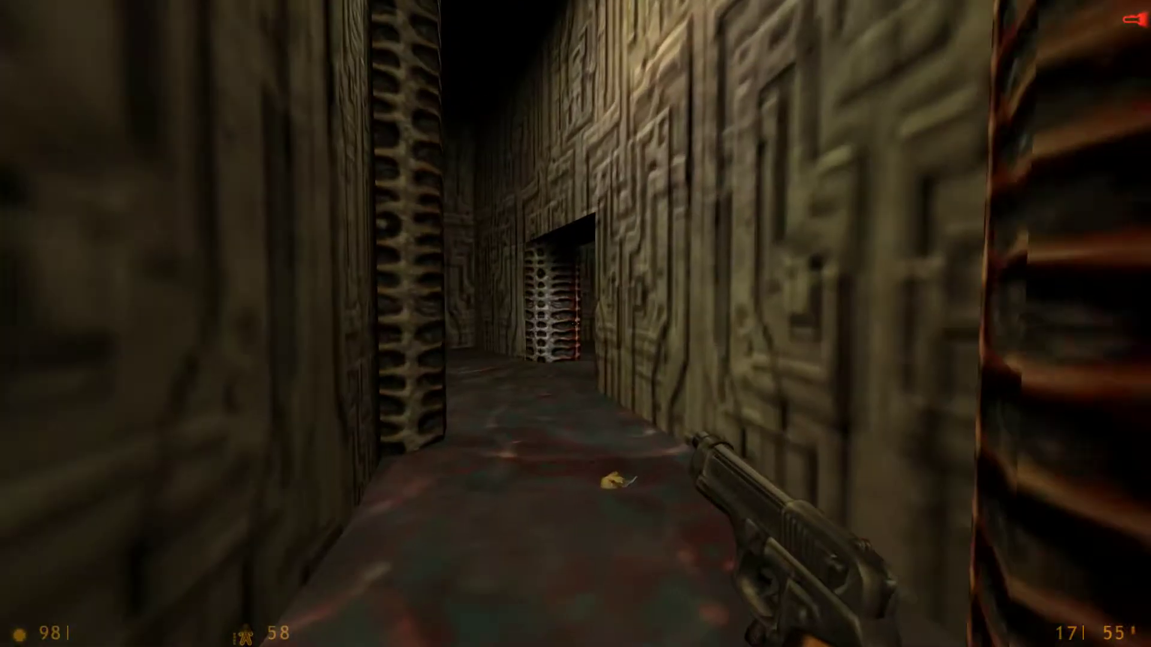
pyautogui.press('F6')
# Select the satchel charges from weapon slot 5
pyautogui.press('w')
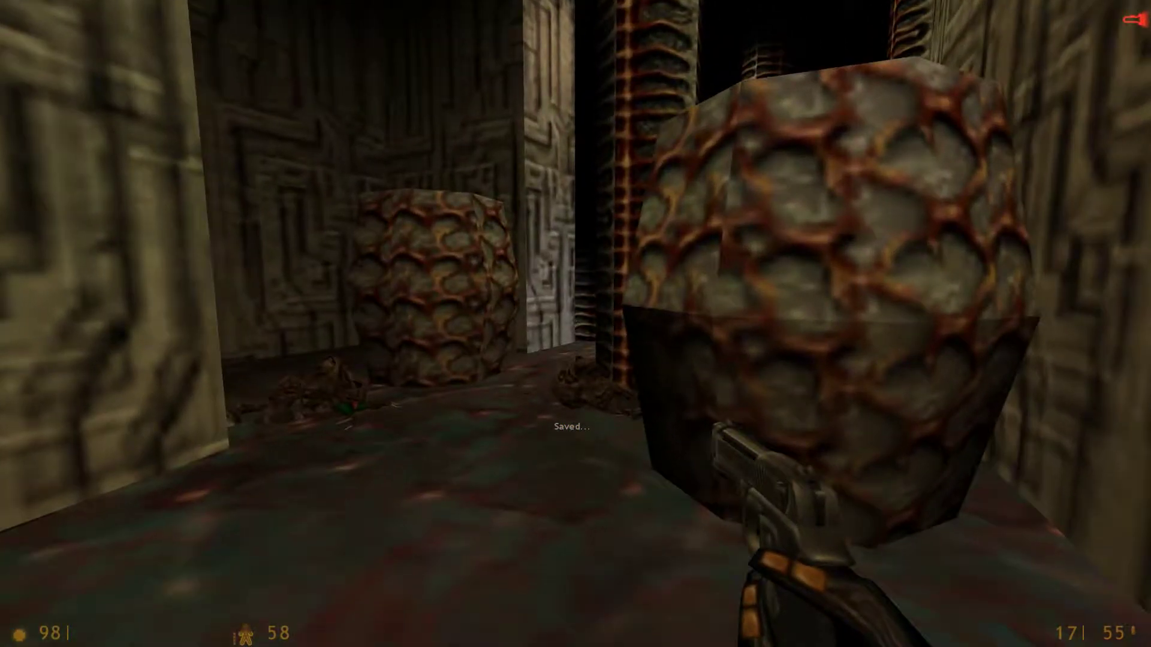
pyautogui.press('2')
pyautogui.press('w')
pyautogui.press('5')
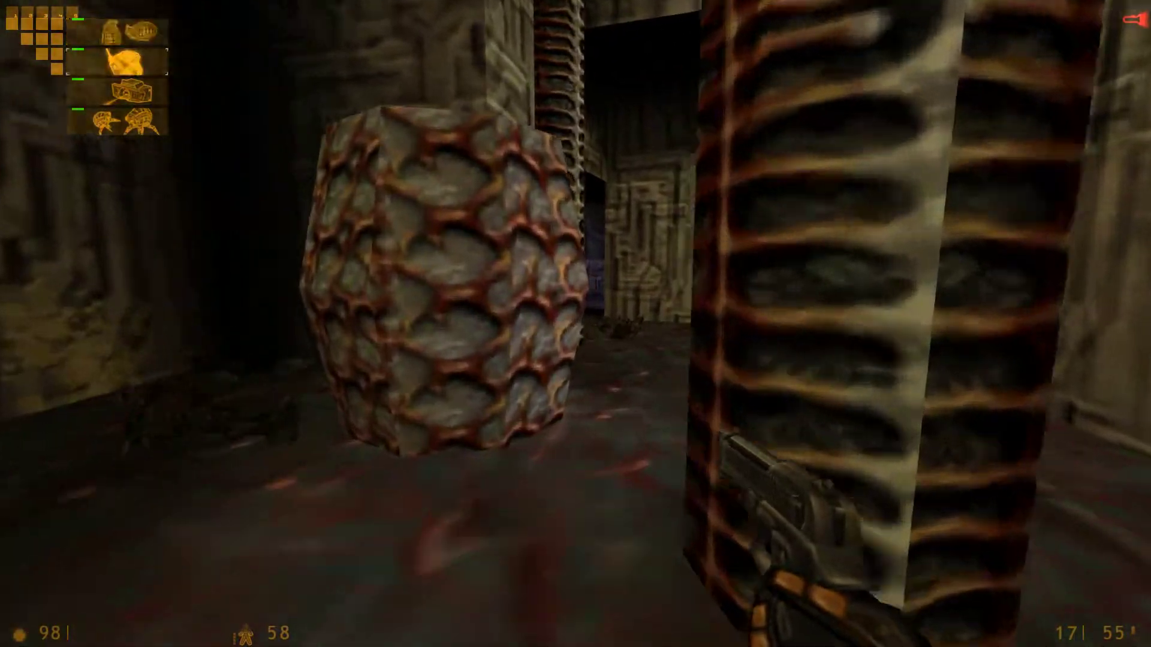
pyautogui.click(575, 324)
# Throw two satchel charges near the alien pod as an alien grunt approaches
pyautogui.press('w')
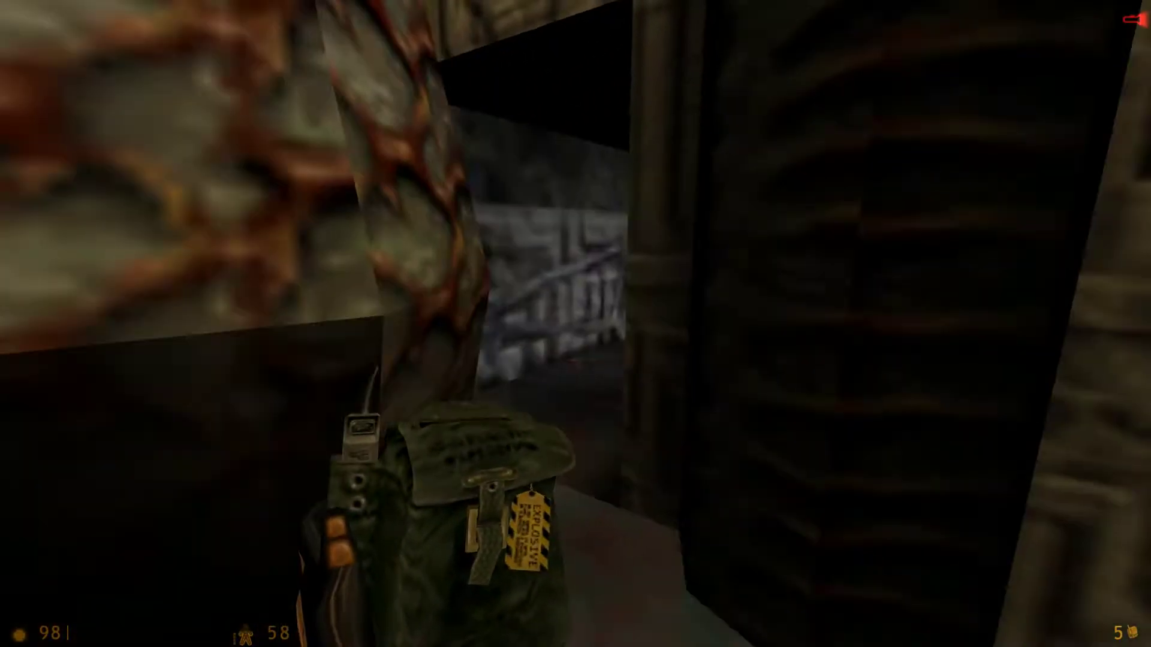
pyautogui.click(576, 324)
pyautogui.press('w')
pyautogui.press('w')
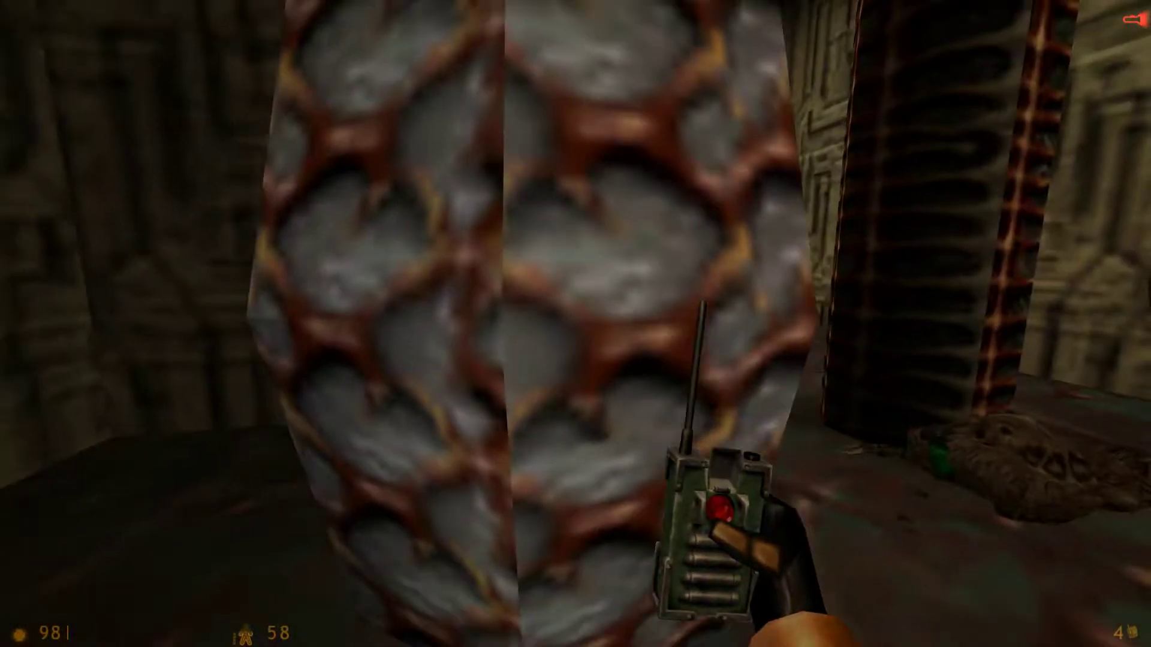
pyautogui.press('w')
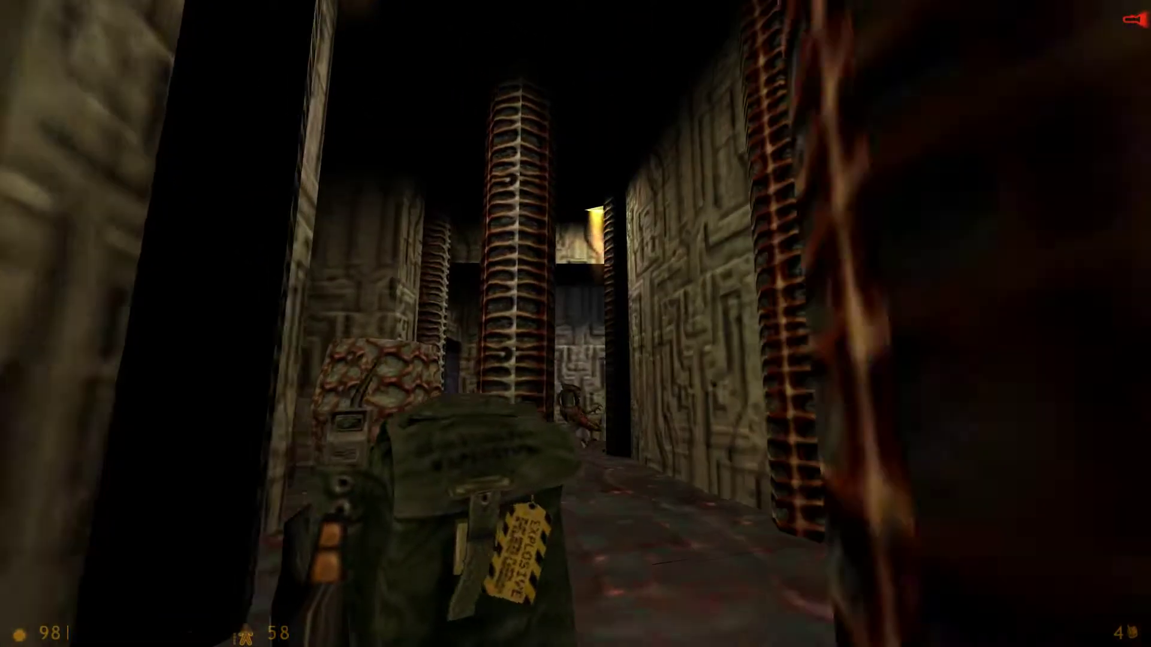
pyautogui.click(576, 323)
pyautogui.press('3')
pyautogui.press('w')
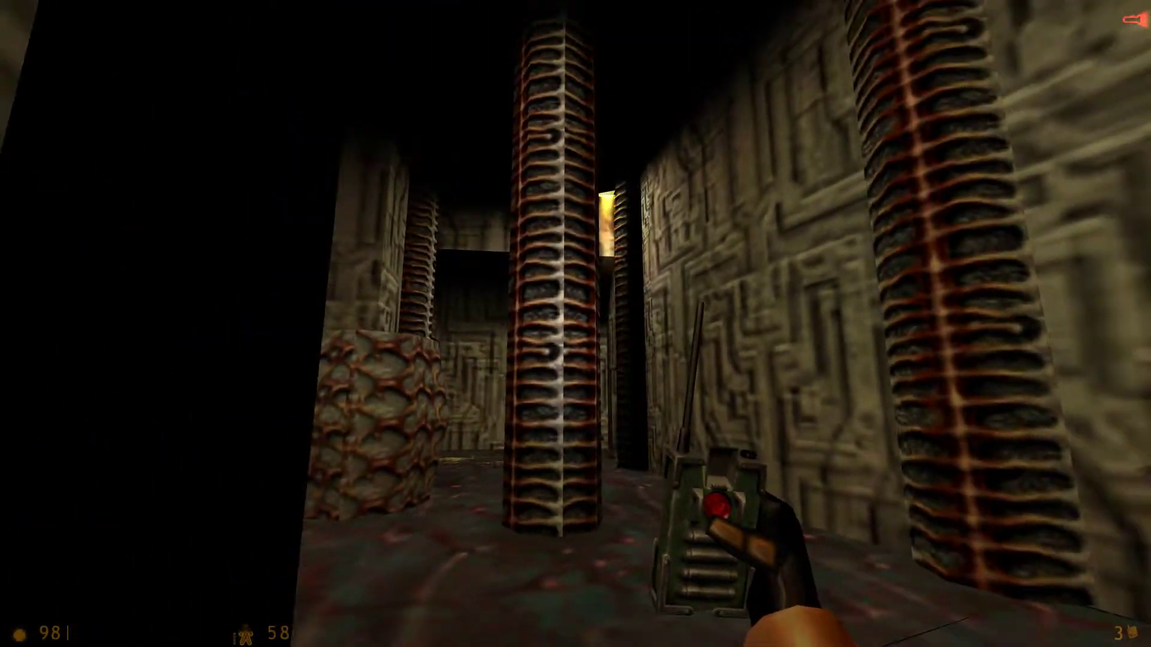
pyautogui.press('w')
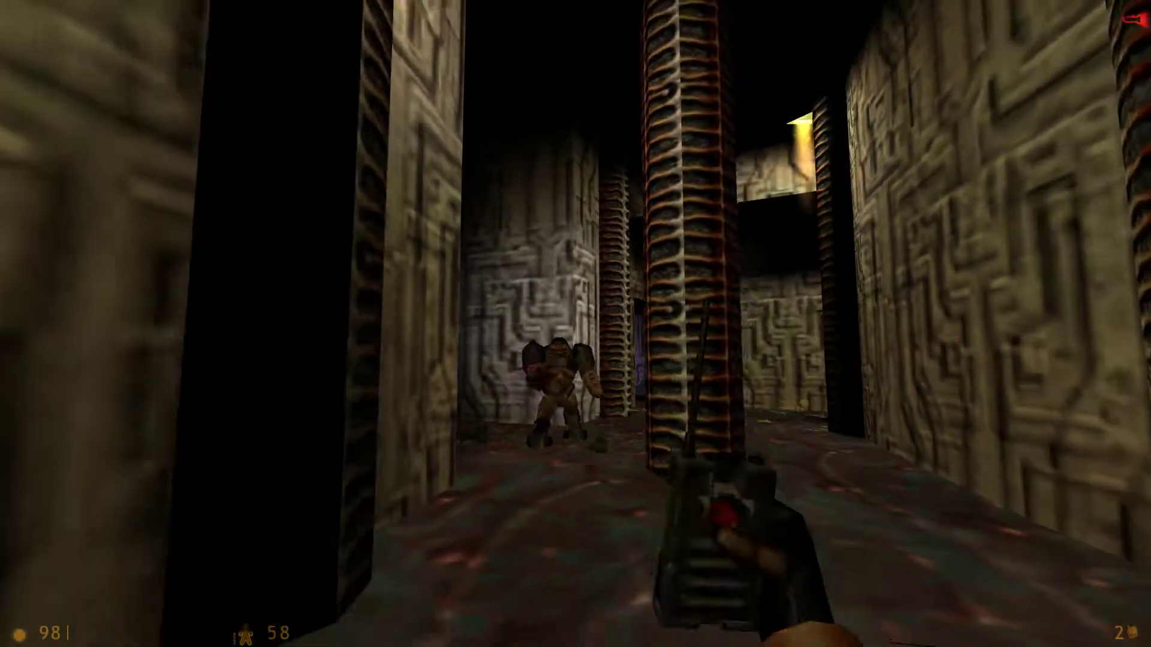
# Detonate the planted satchel charges, then quickload the earlier save with F9
pyautogui.click(576, 324)
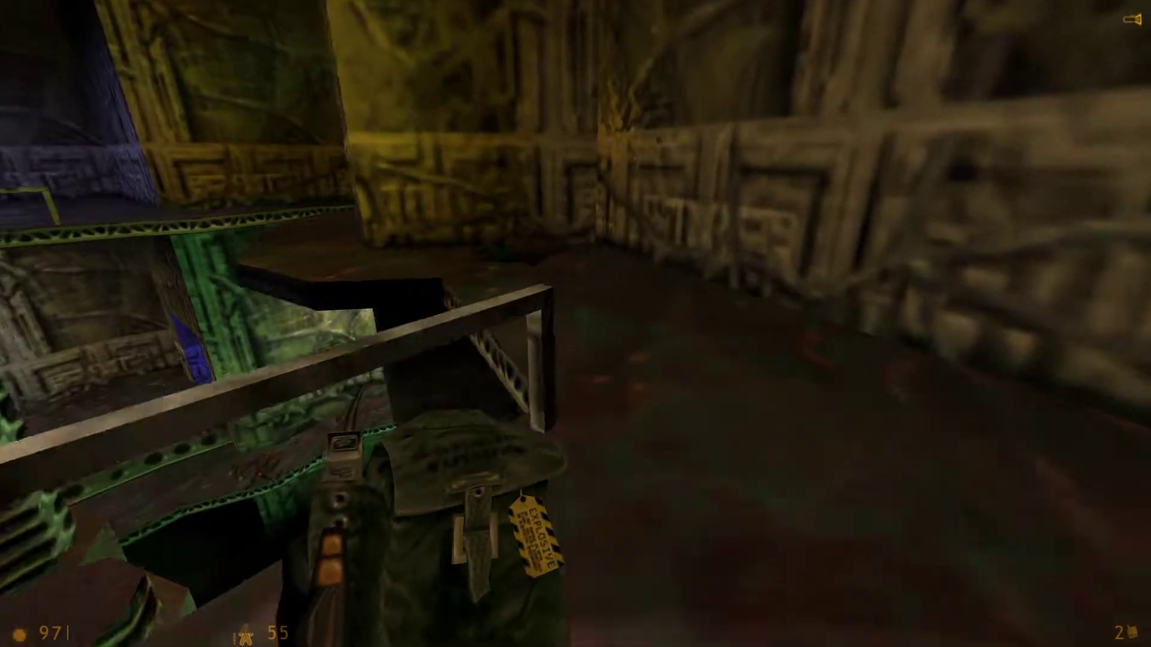
pyautogui.press('w')
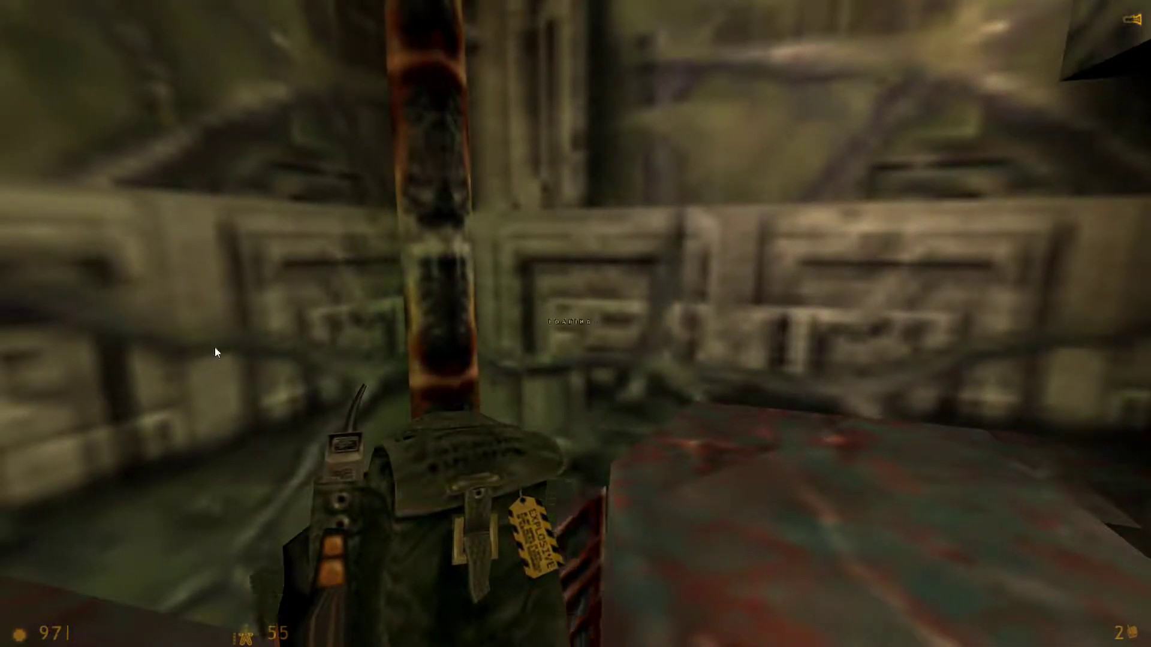
pyautogui.press('w')
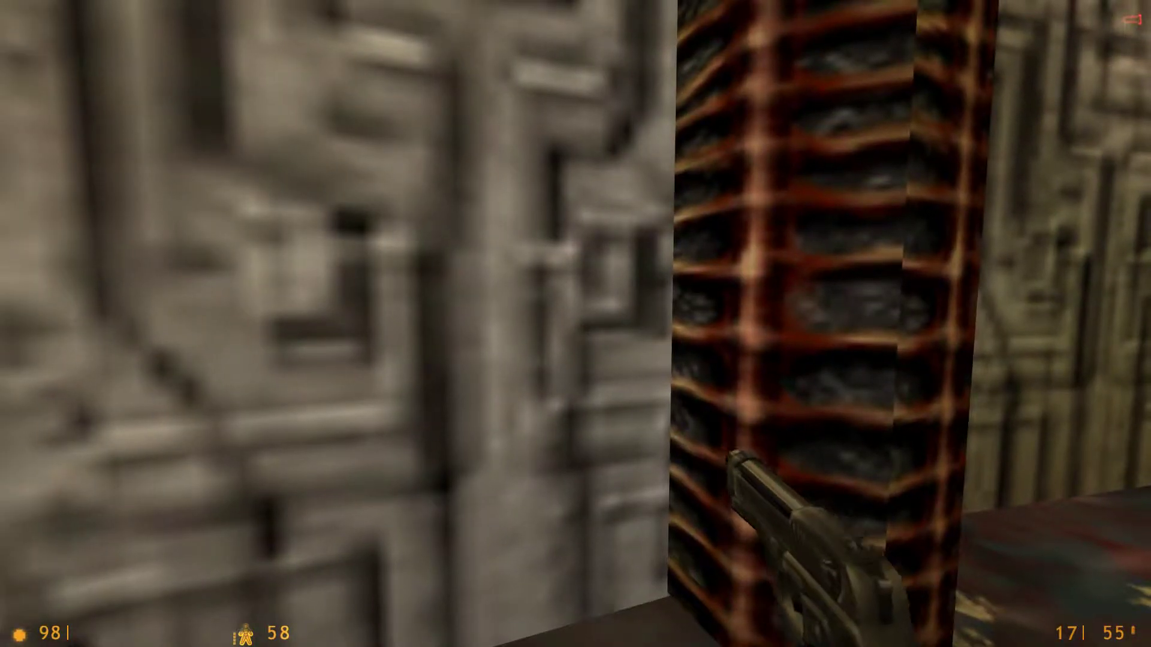
# Walk the pistol back through the dark pillar rooms and corridors
pyautogui.press('w')
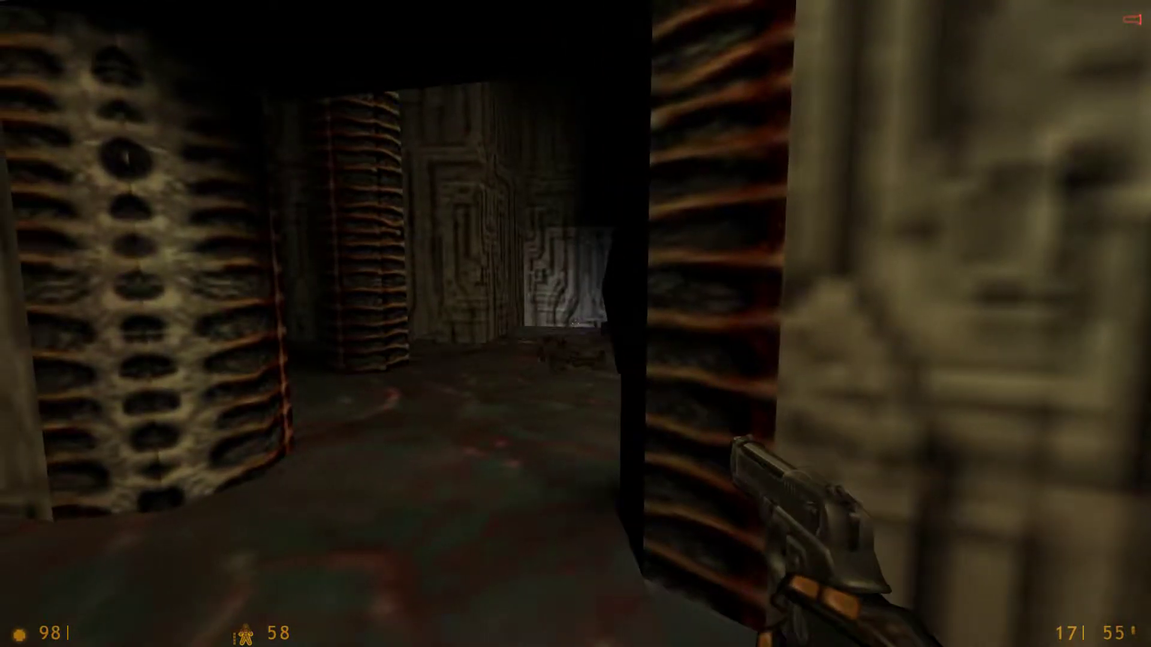
pyautogui.press('w')
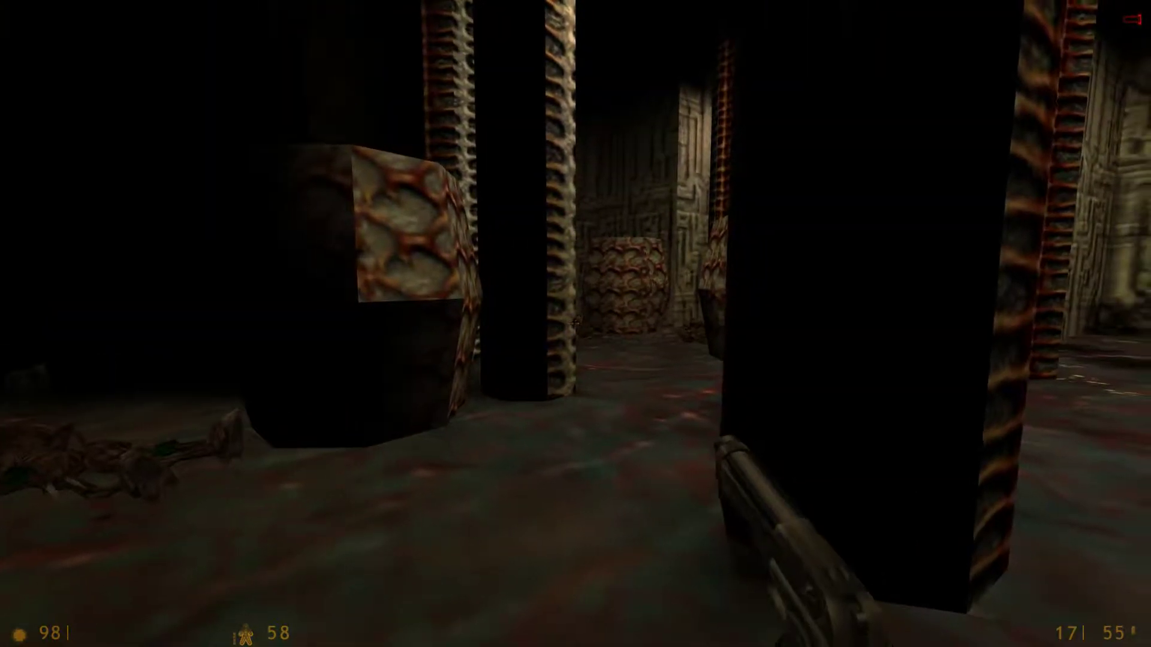
pyautogui.press('w')
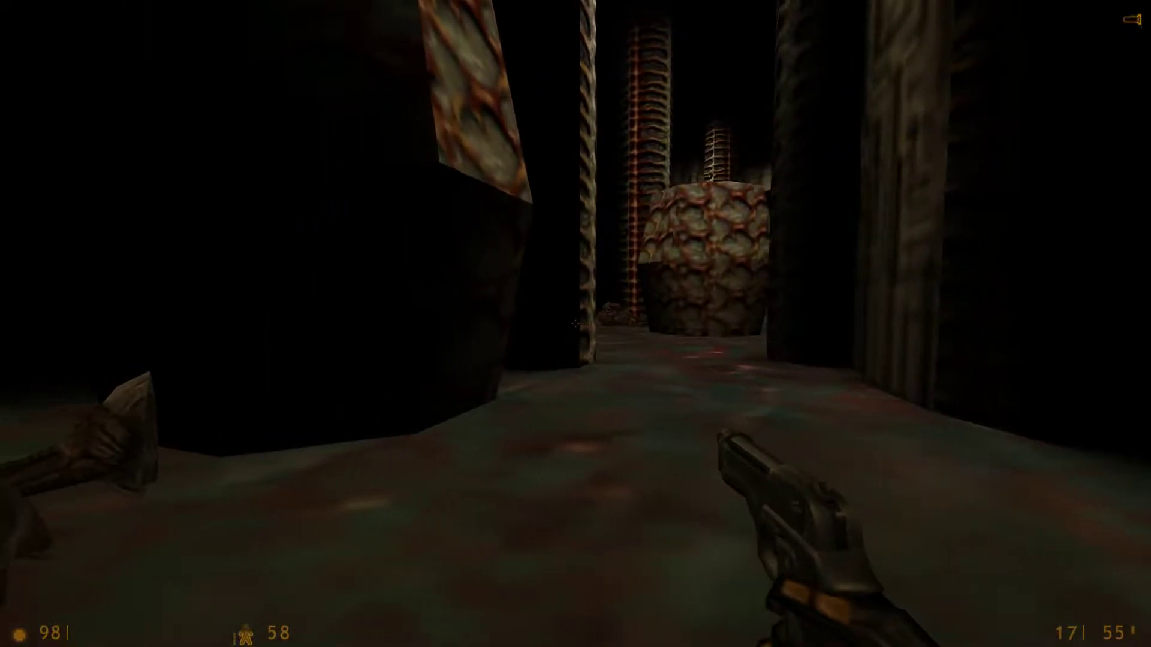
pyautogui.press('w')
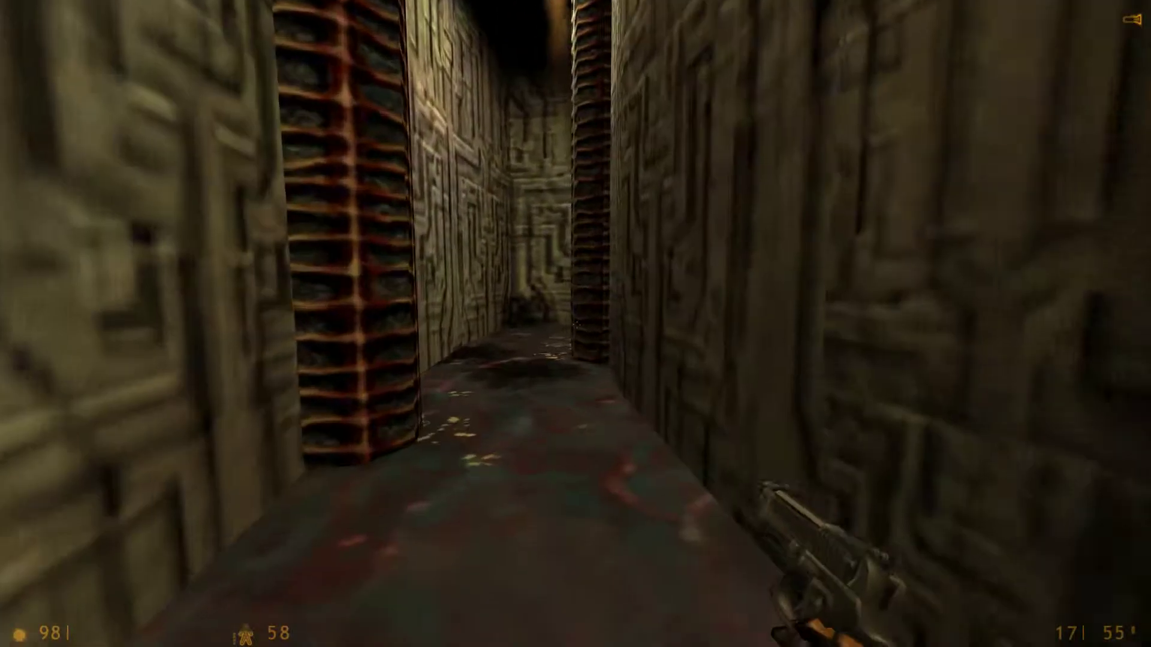
pyautogui.press('w')
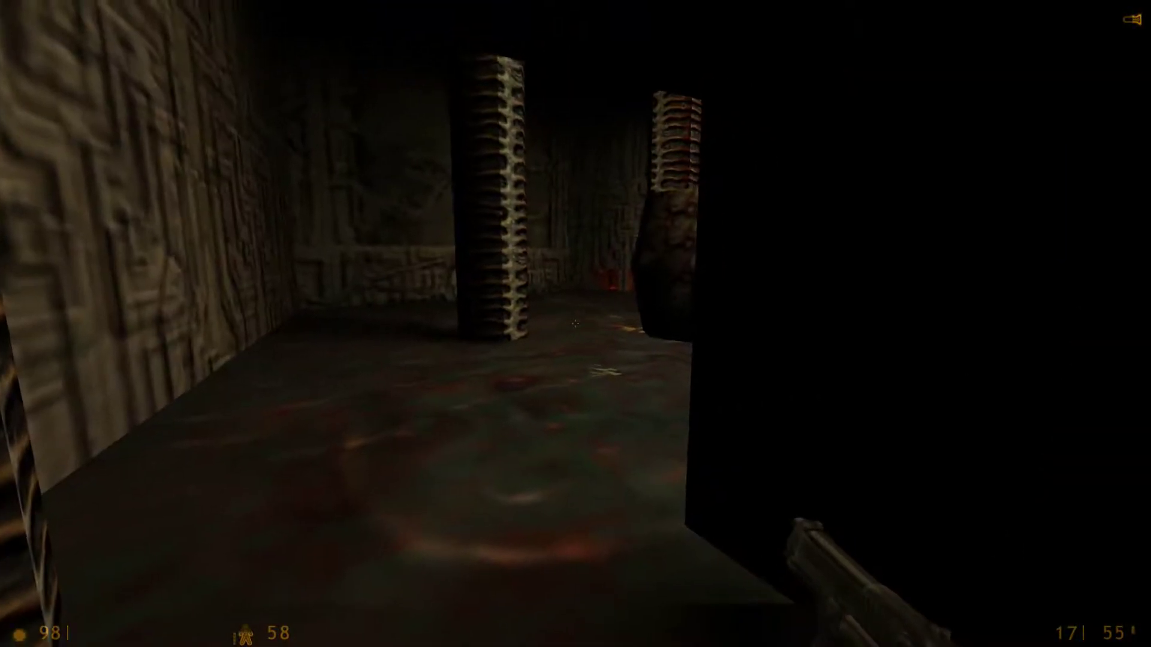
pyautogui.press('w')
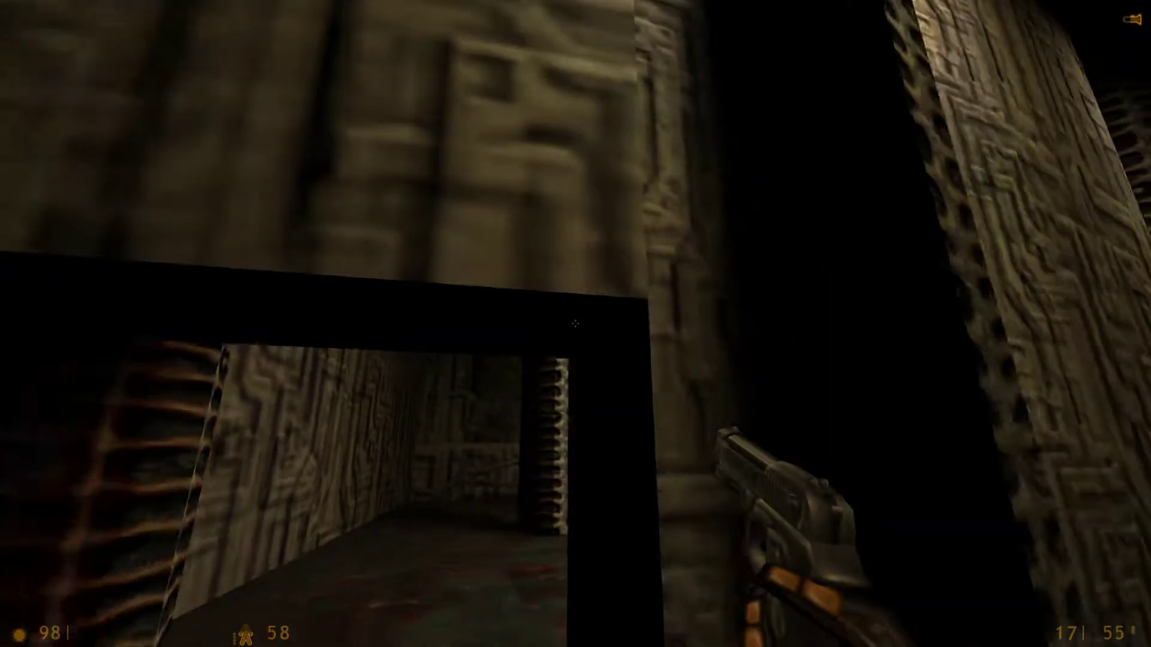
# Revolver the two headcrabs leaping from under the pillar, reload, and ready the crossbow
pyautogui.press('w')
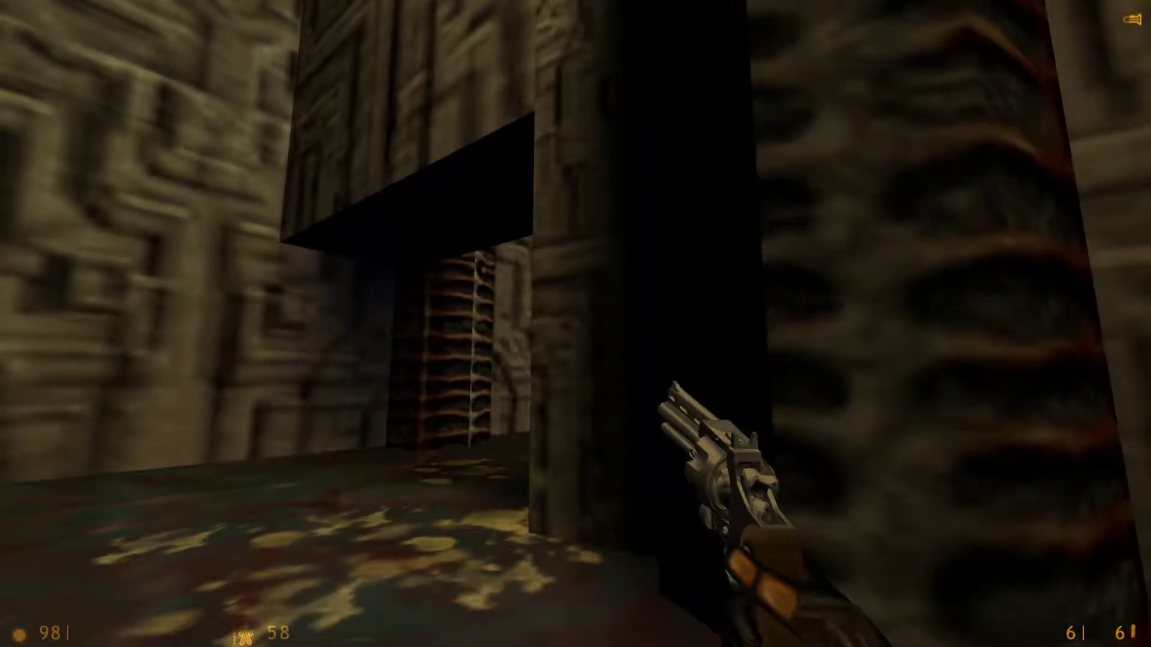
pyautogui.press('w')
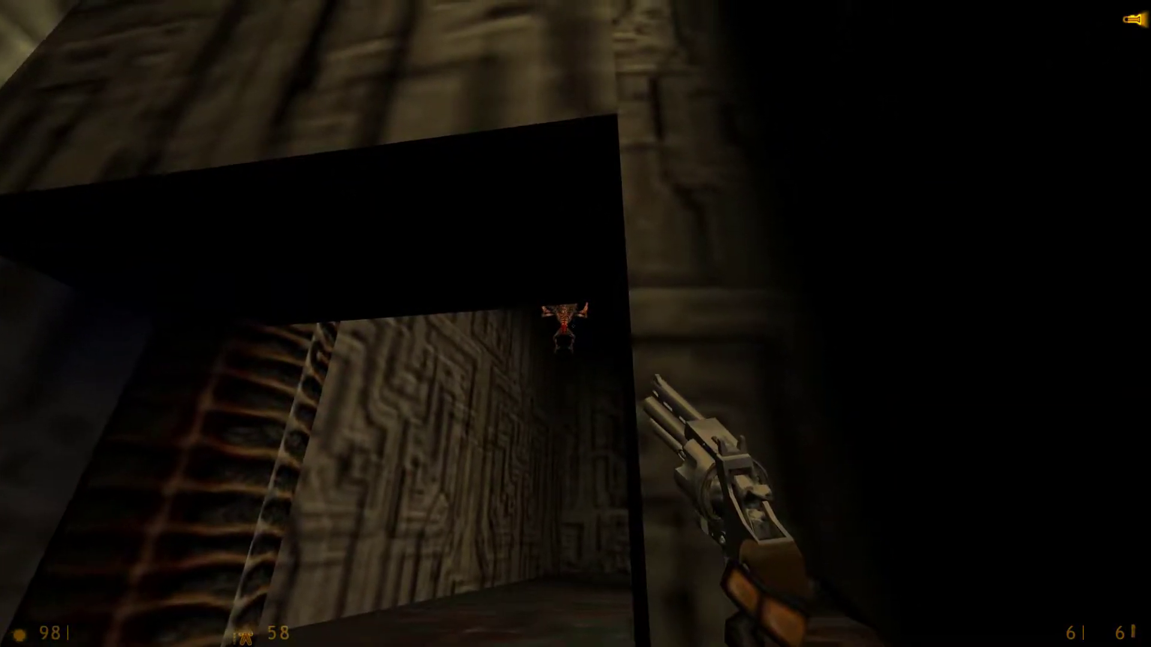
pyautogui.click(576, 324)
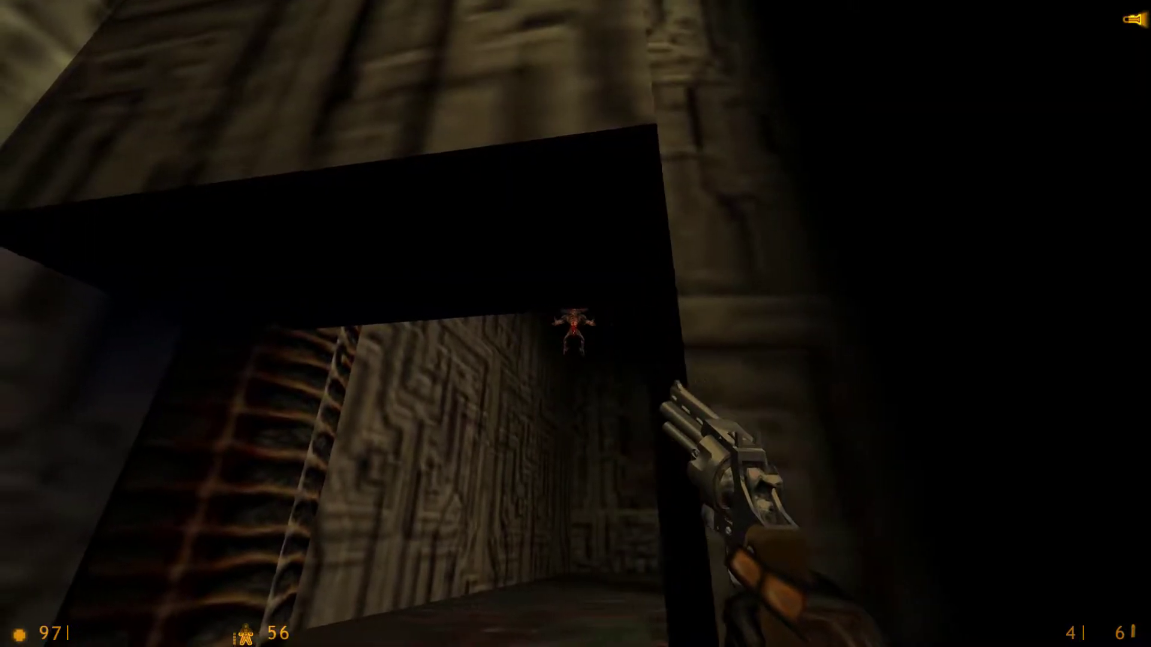
pyautogui.click(575, 324)
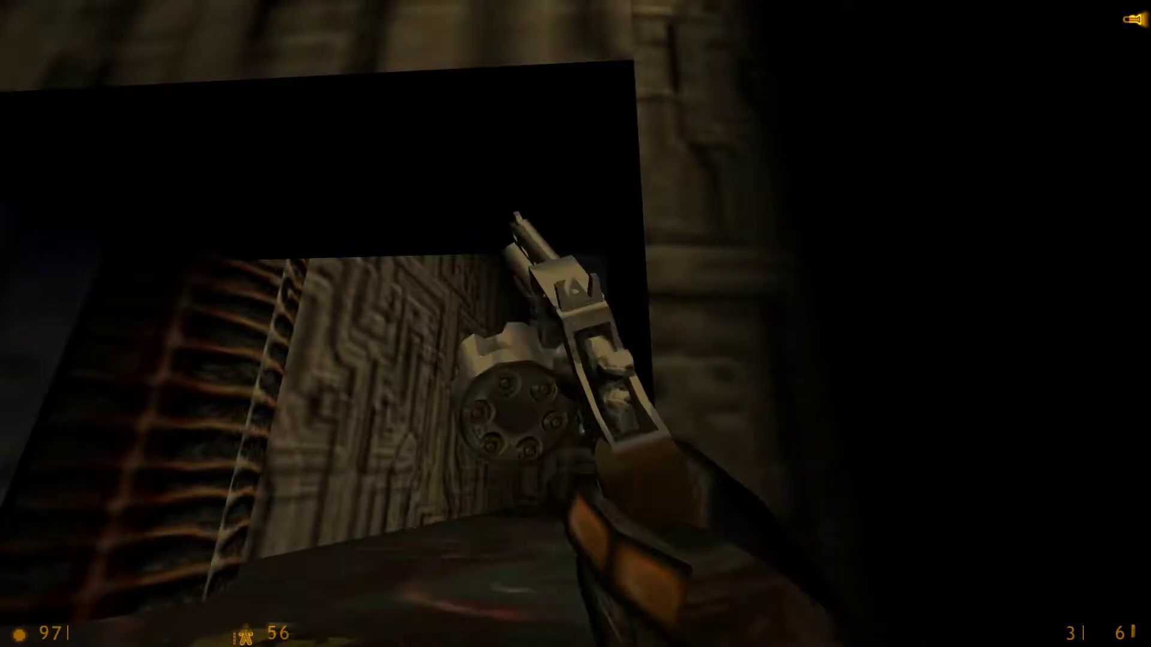
pyautogui.press('r')
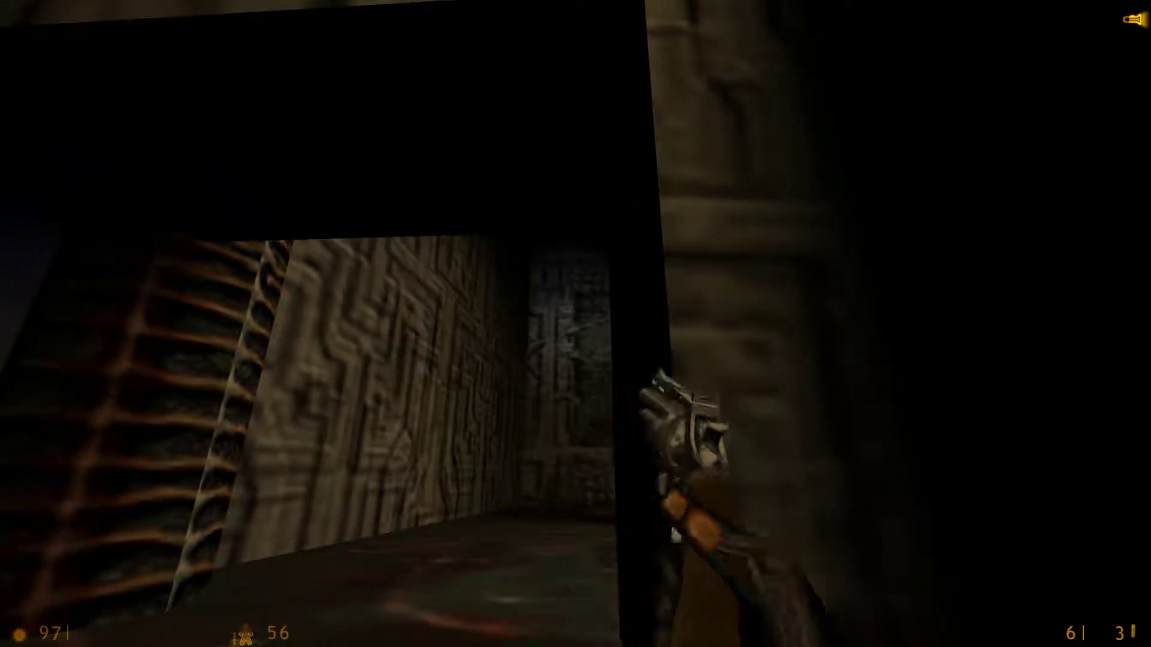
pyautogui.press('w')
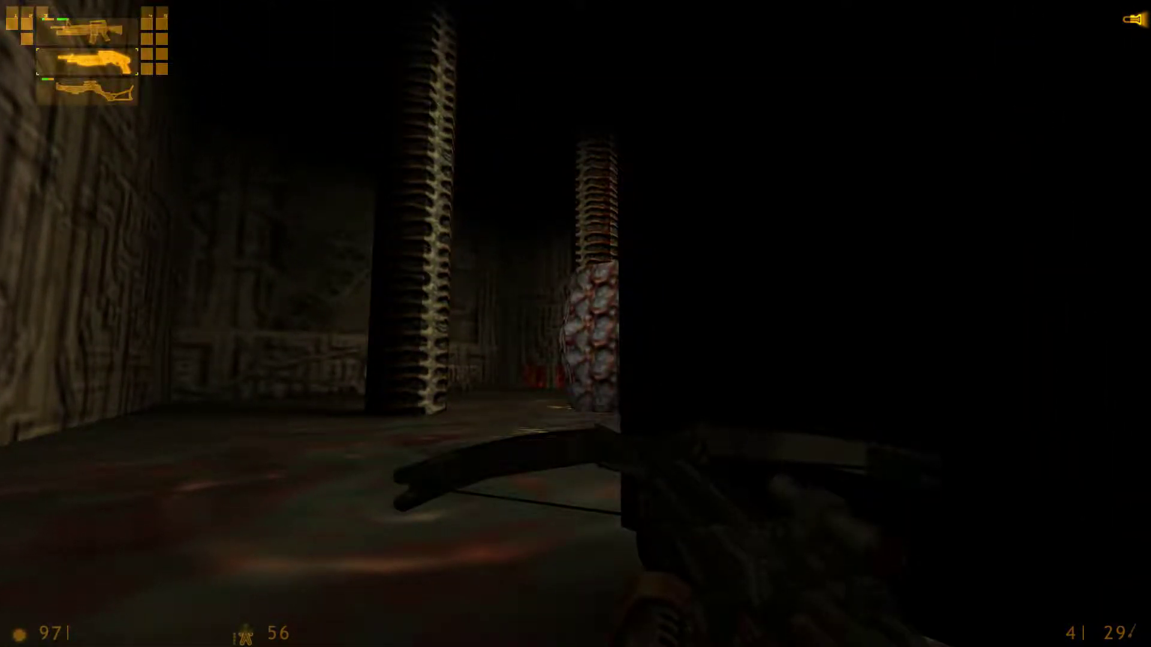
# Swap back to the crossbow and kill the headcrab with bolts
pyautogui.click(575, 324)
pyautogui.press('w')
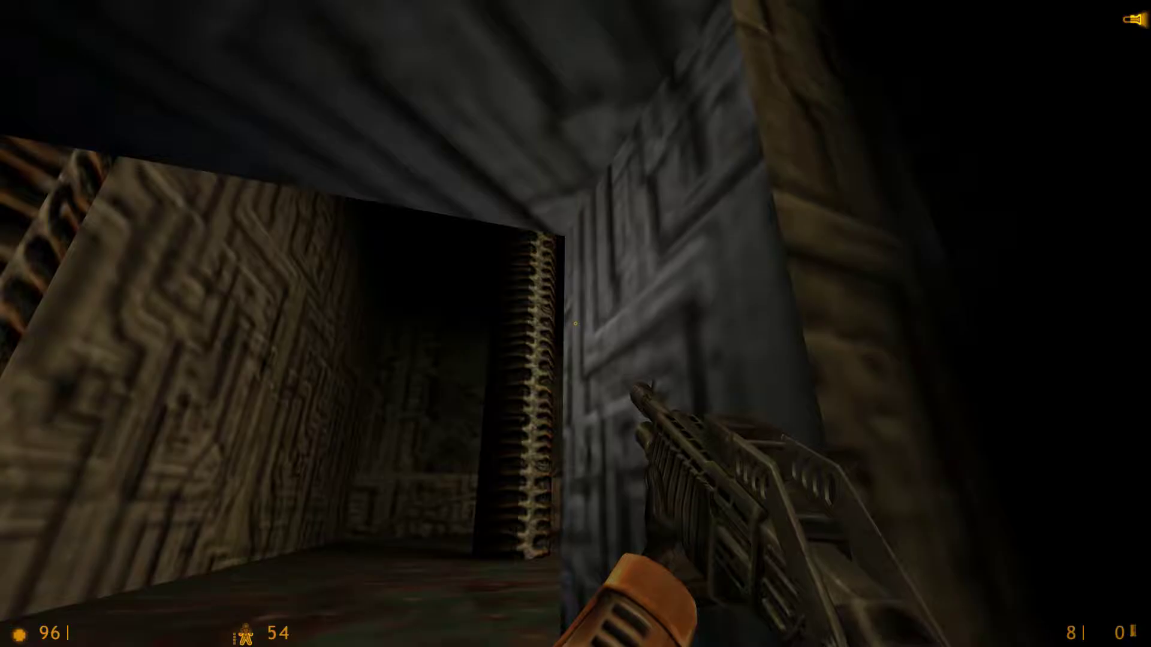
pyautogui.press('q')
pyautogui.press('w')
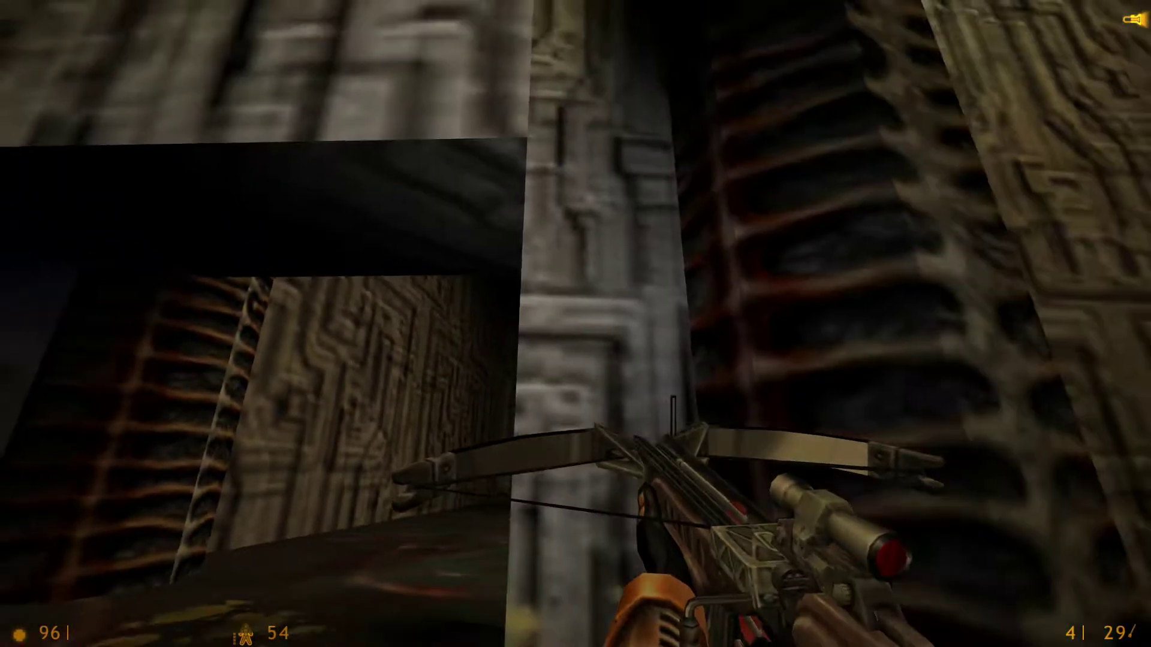
pyautogui.press('w')
pyautogui.click(576, 324)
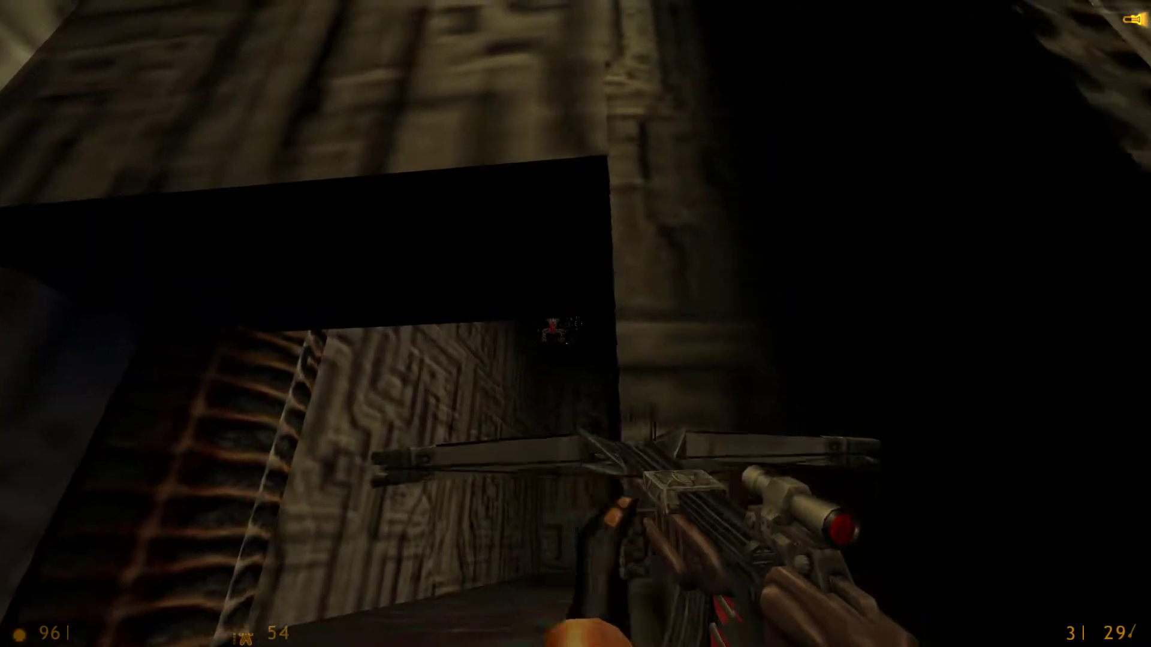
pyautogui.press('w')
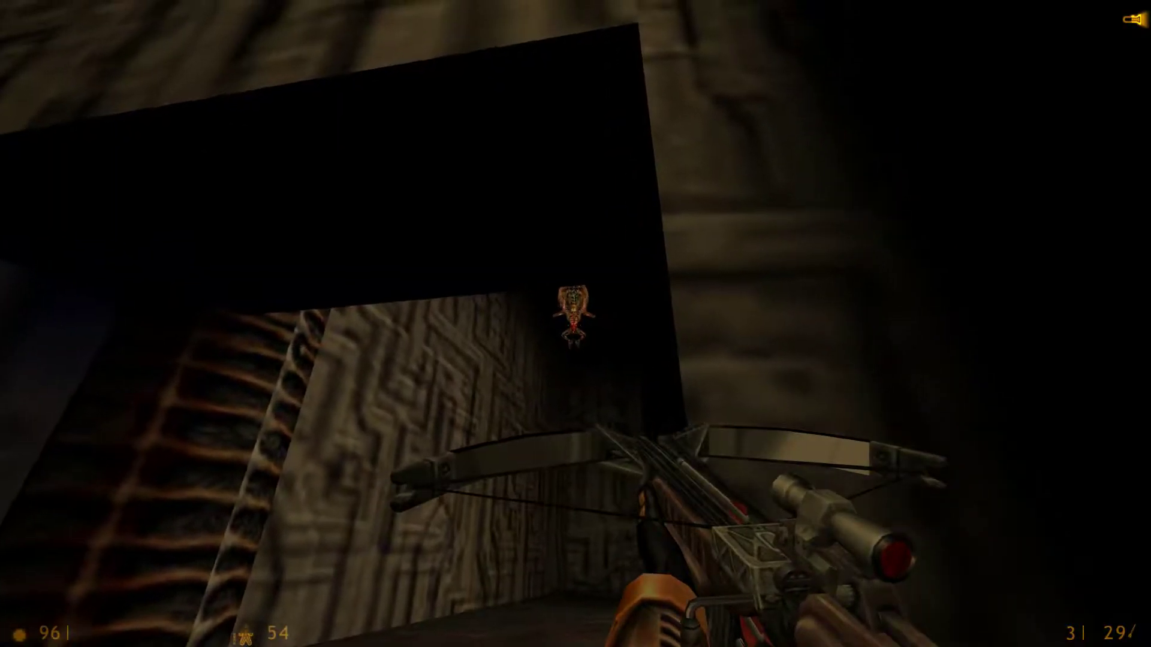
pyautogui.click(576, 324)
# Cross the dark room past the barrels, shotgun the alien grunt, and duck behind the pillar
pyautogui.press('w')
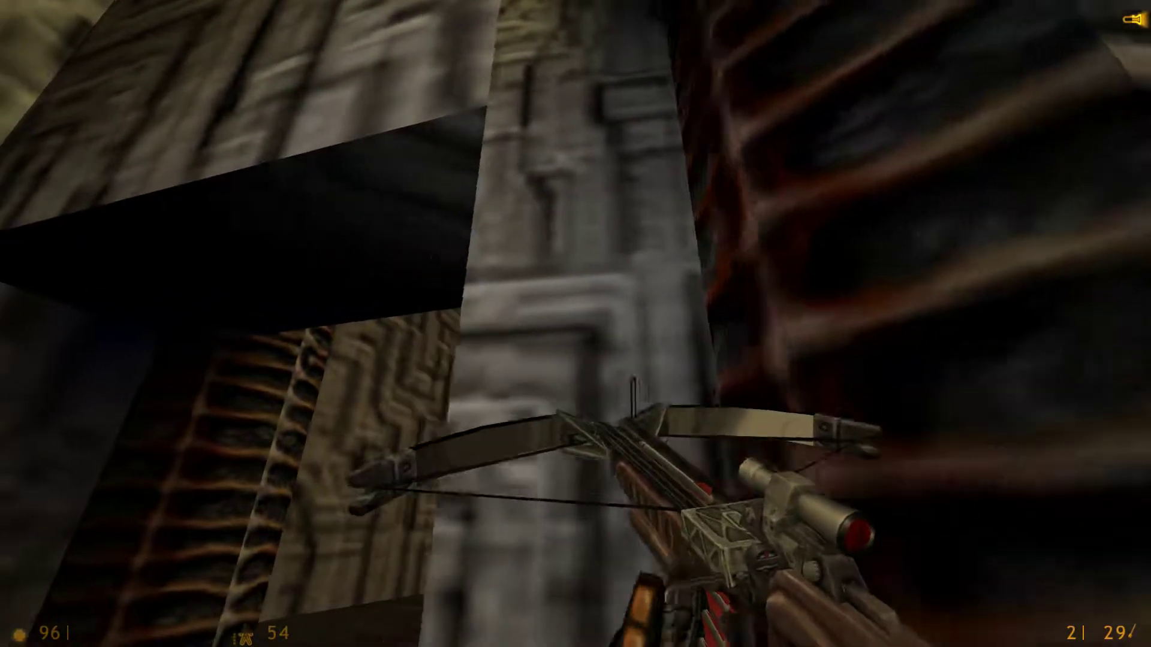
pyautogui.press('w')
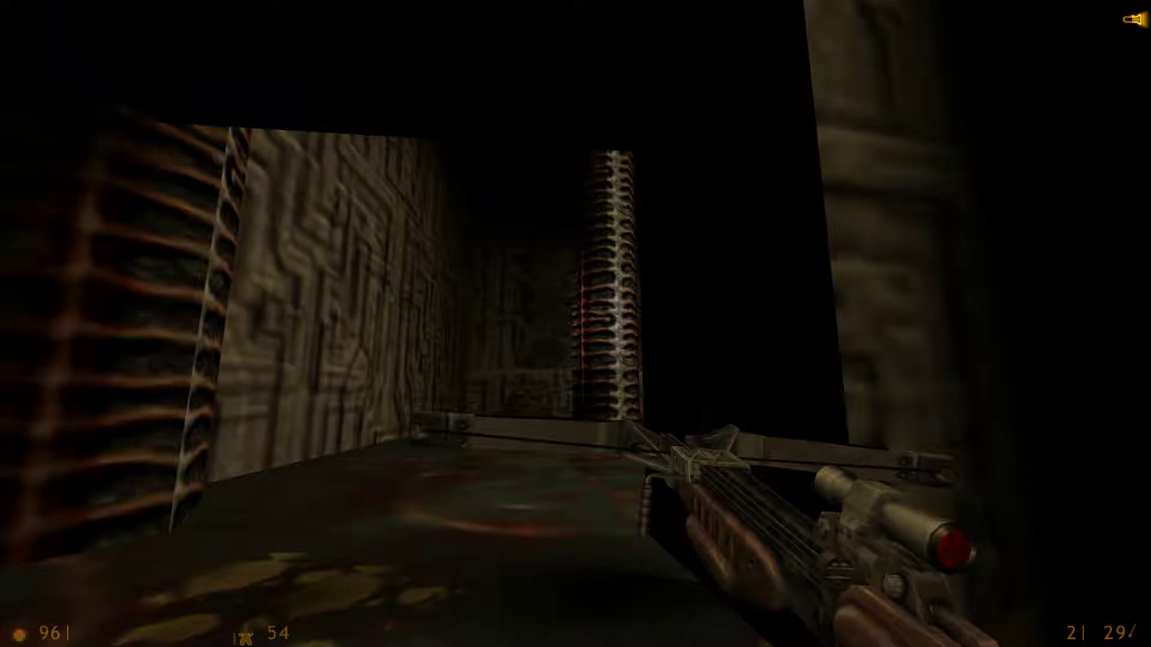
pyautogui.press('w')
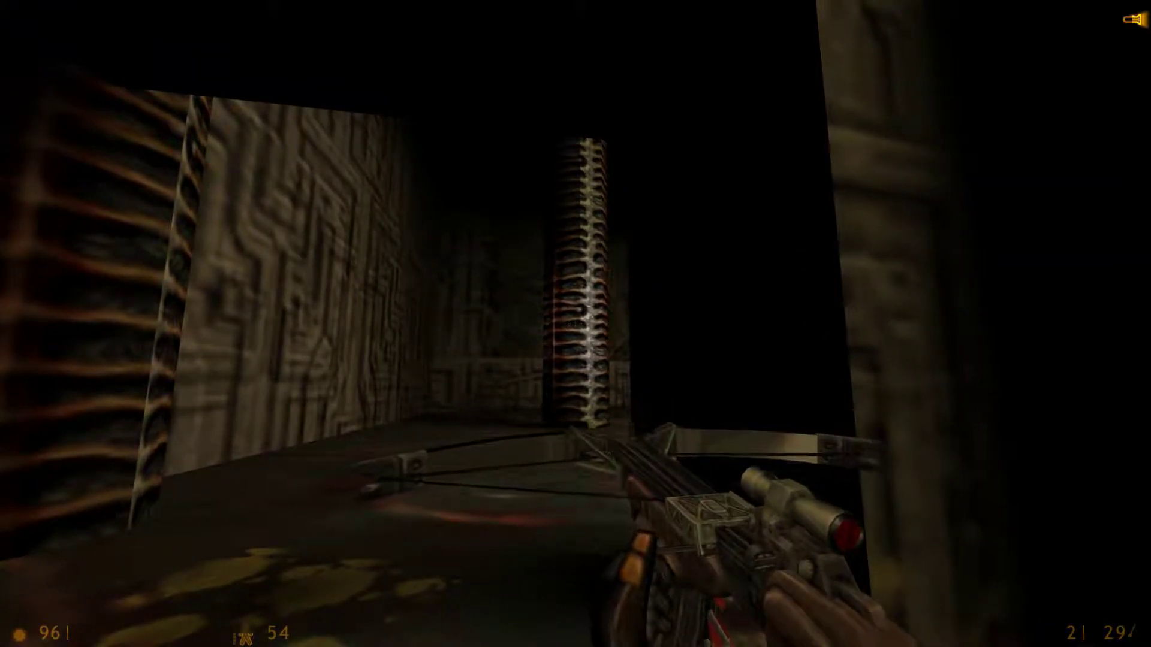
pyautogui.press('w')
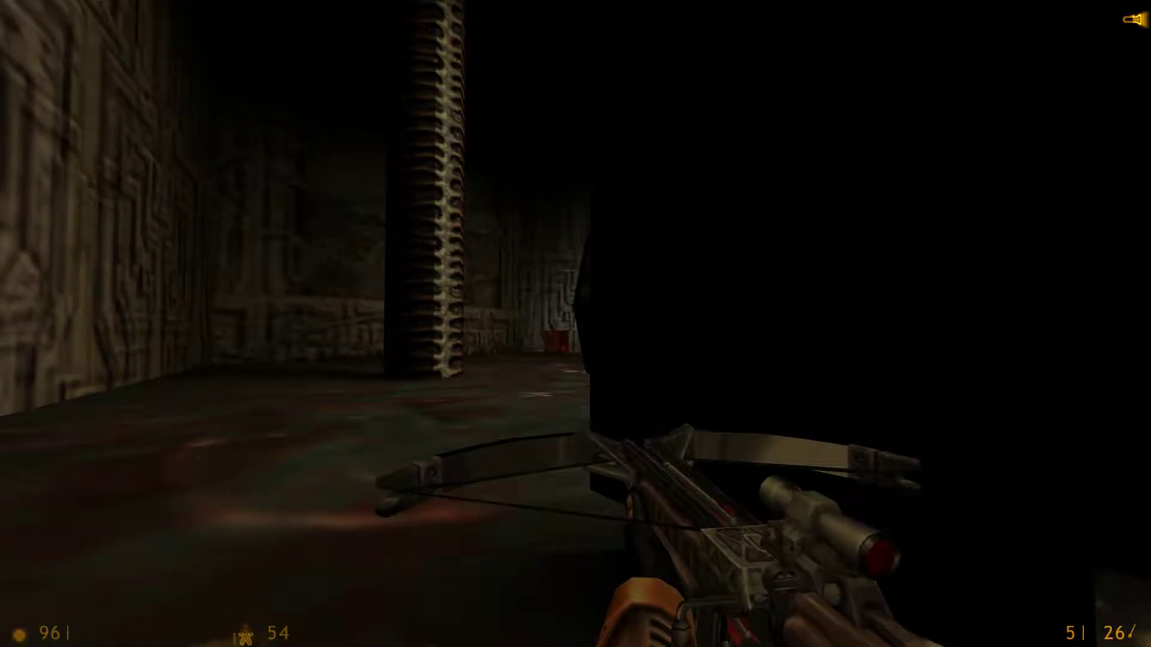
pyautogui.press('w')
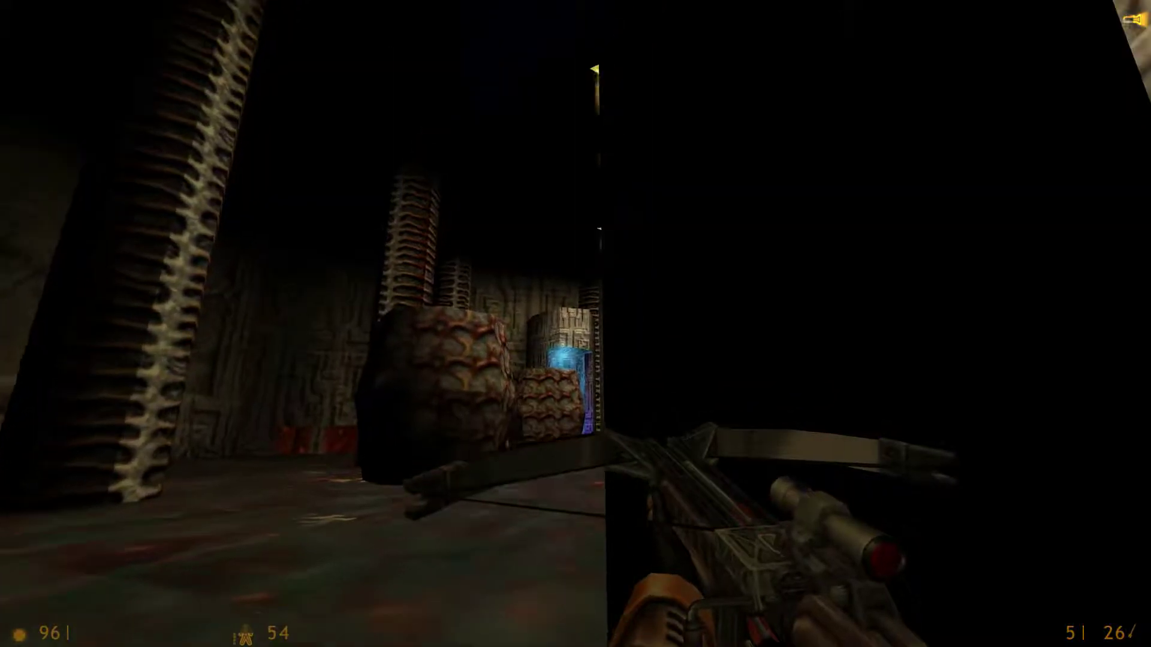
pyautogui.press('w')
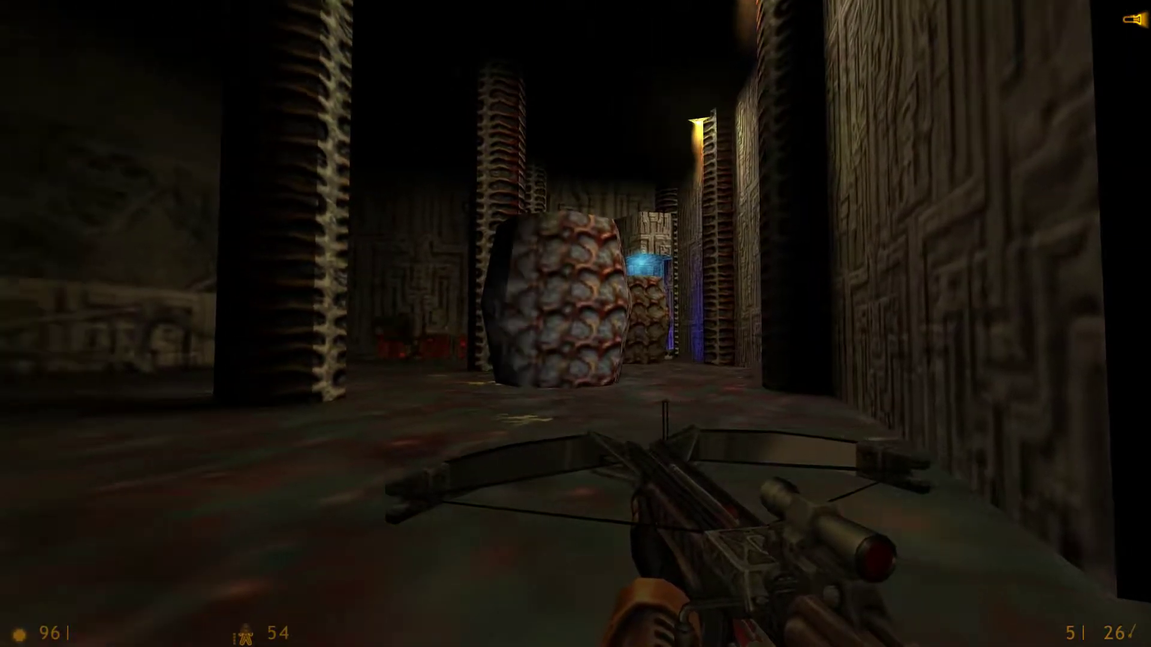
pyautogui.press('2')
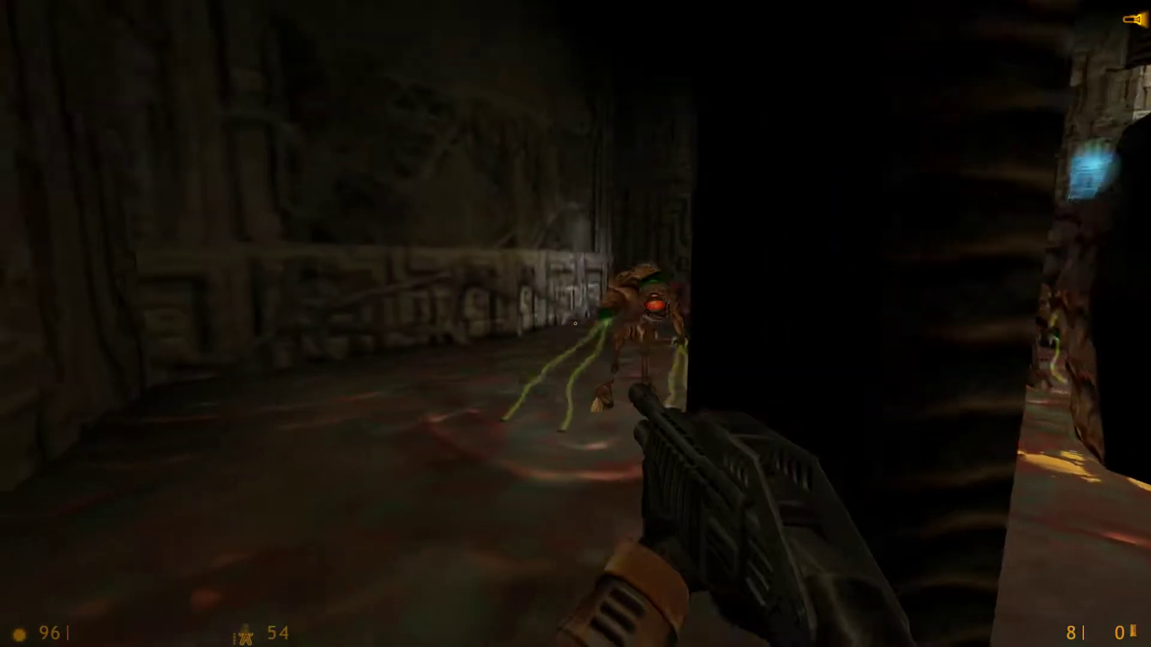
pyautogui.click(575, 324)
pyautogui.press('a')
pyautogui.press('a')
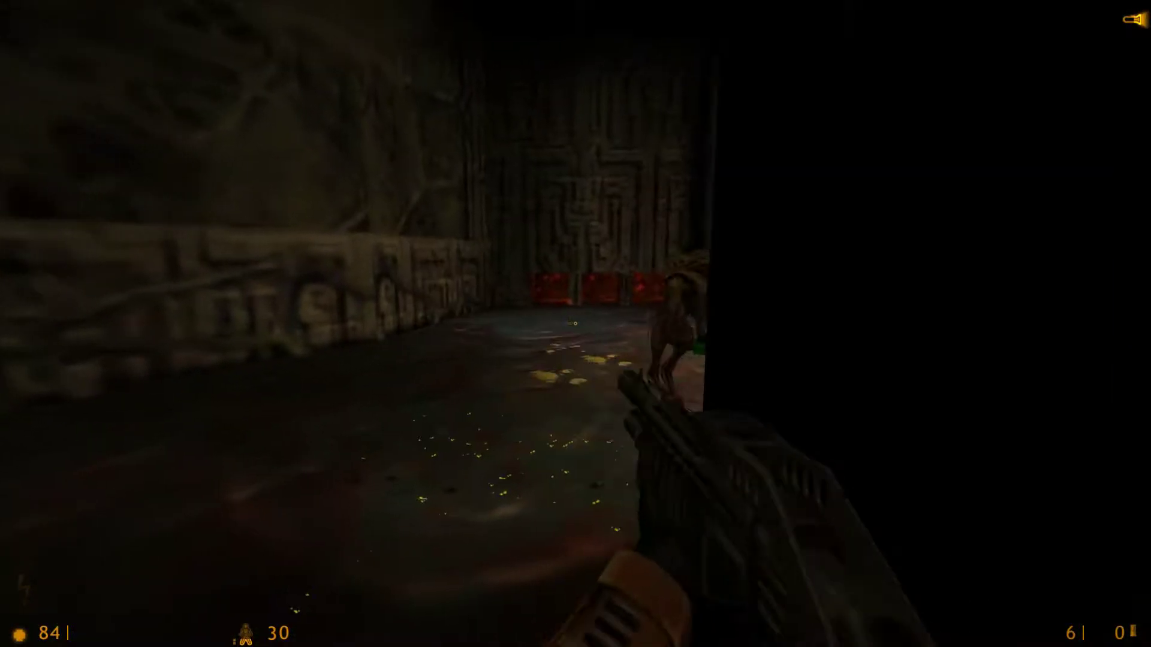
# After the save loads, cycle through shotgun and pistol and ready the crossbow
pyautogui.press('w')
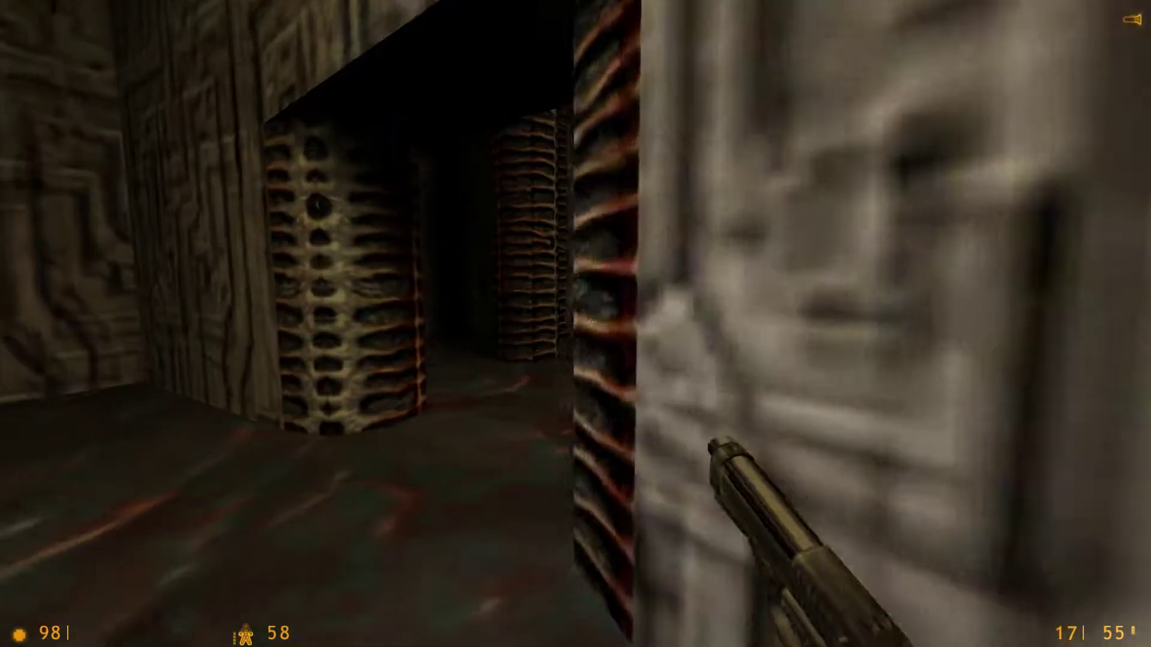
pyautogui.press('w')
pyautogui.press('3')
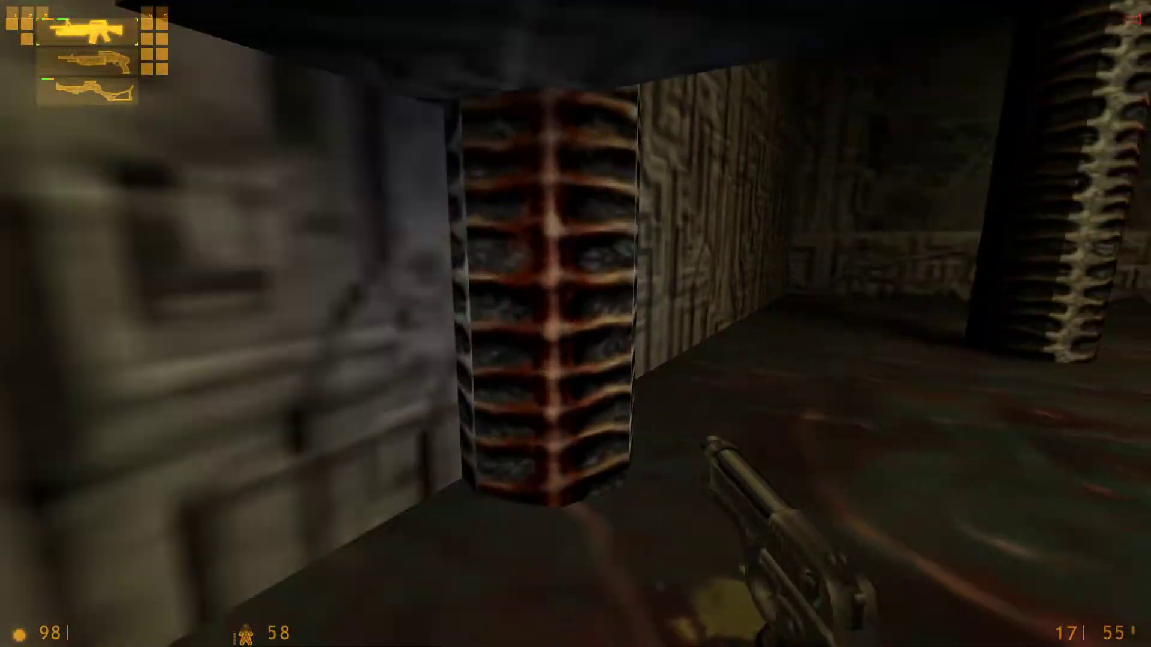
pyautogui.press('2')
pyautogui.press('w')
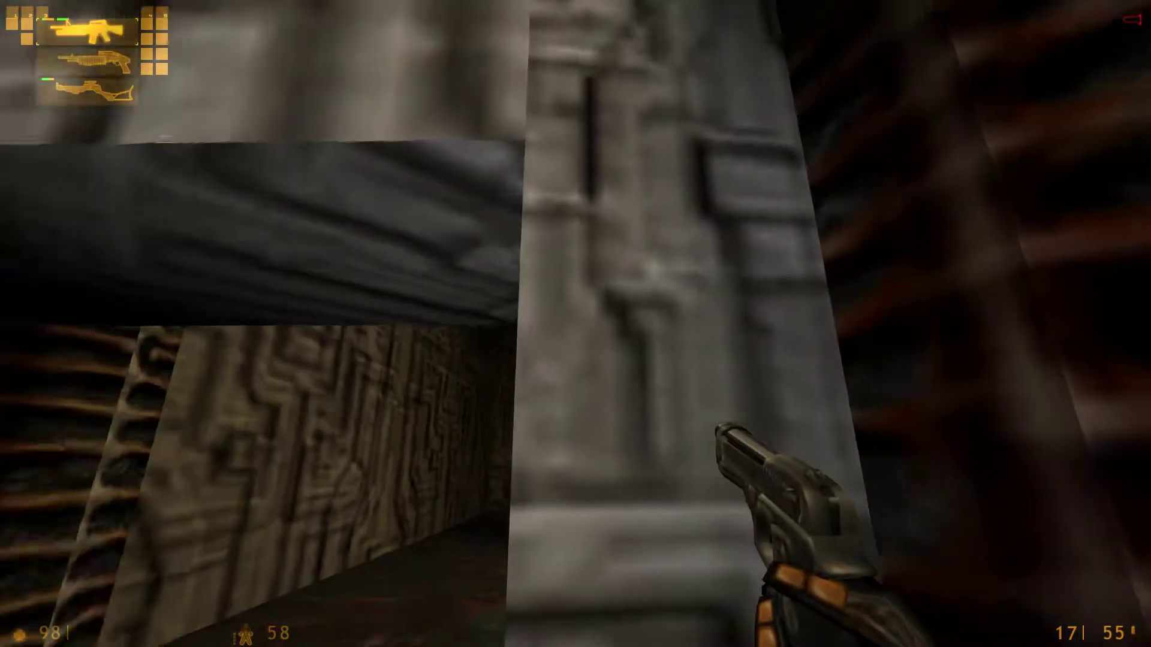
pyautogui.press('3')
pyautogui.click(575, 325)
pyautogui.press('w')
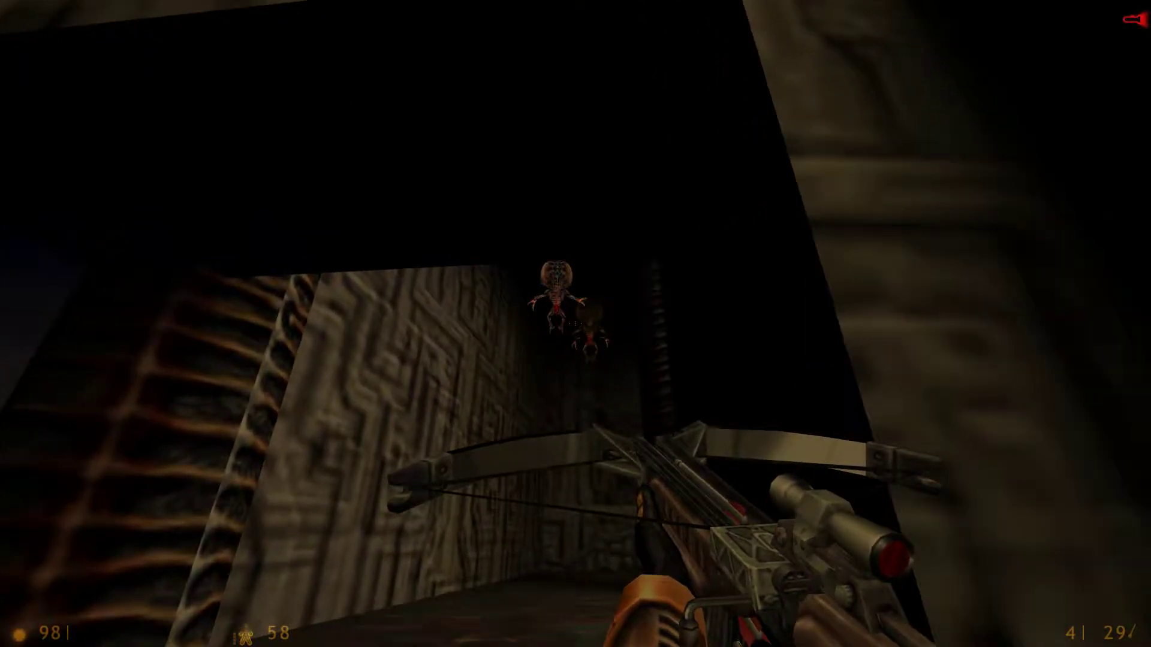
# Bolt the alien grunts and controller up the shaft, then advance through it
pyautogui.click(576, 324)
pyautogui.click(575, 324)
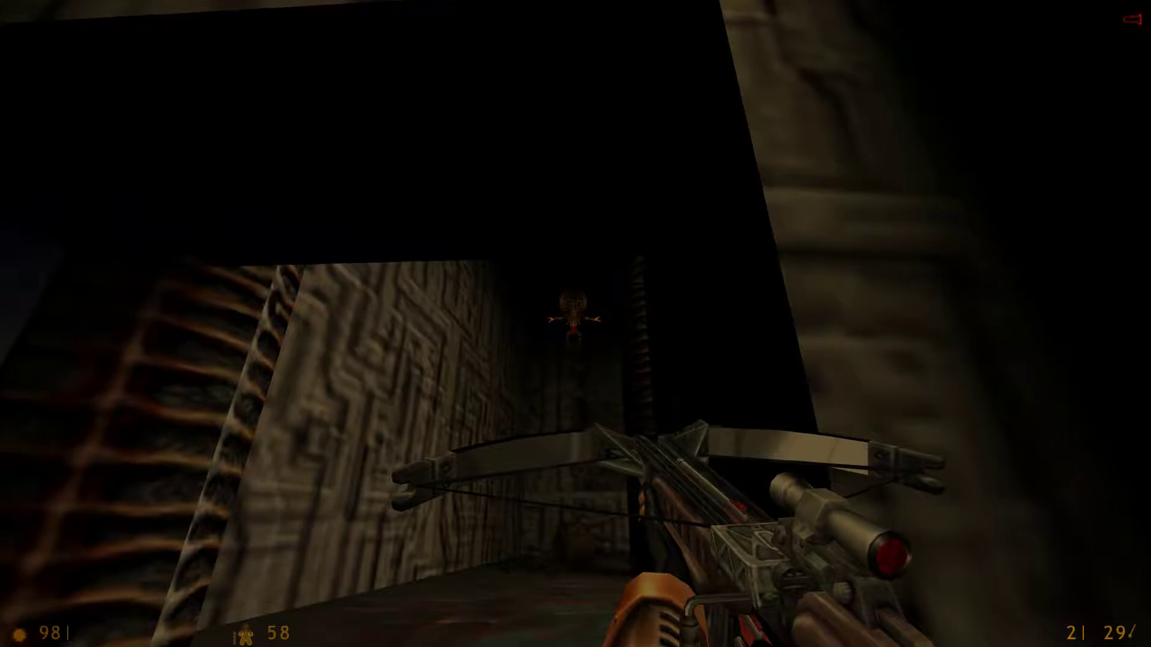
pyautogui.click(575, 325)
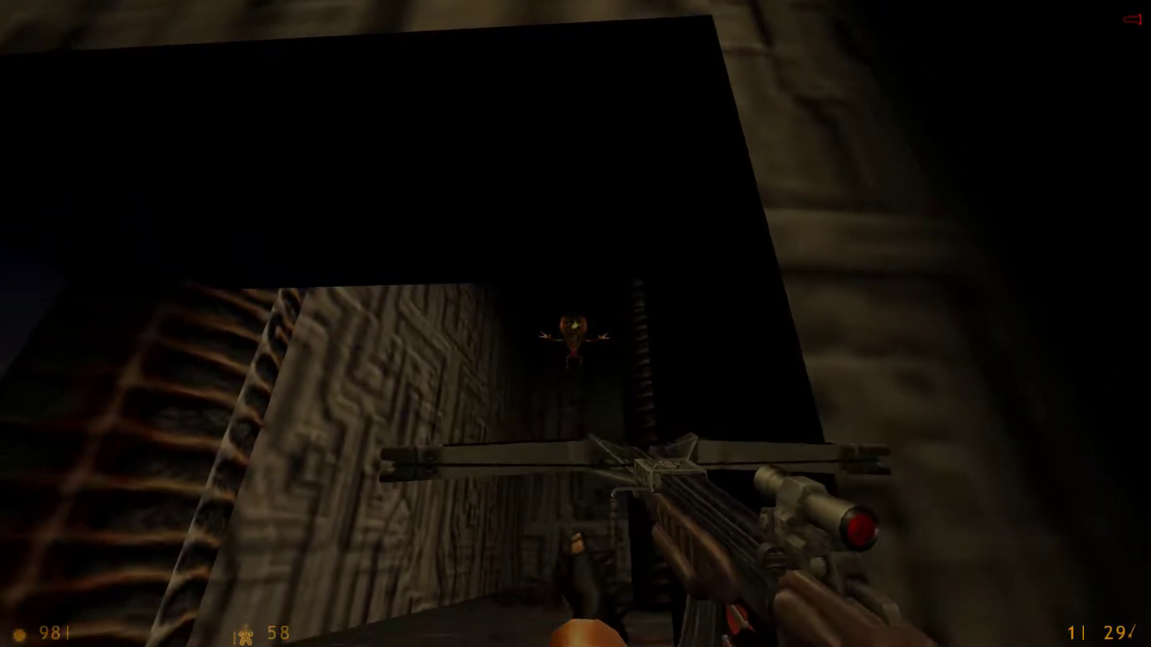
pyautogui.press('w')
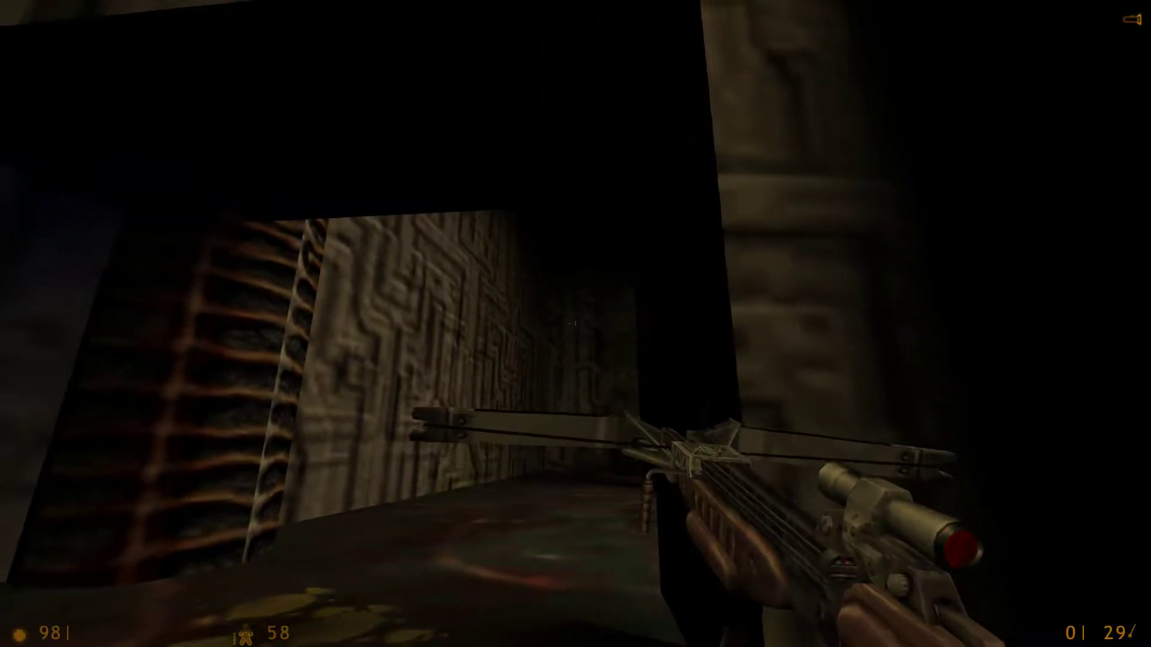
pyautogui.press('w')
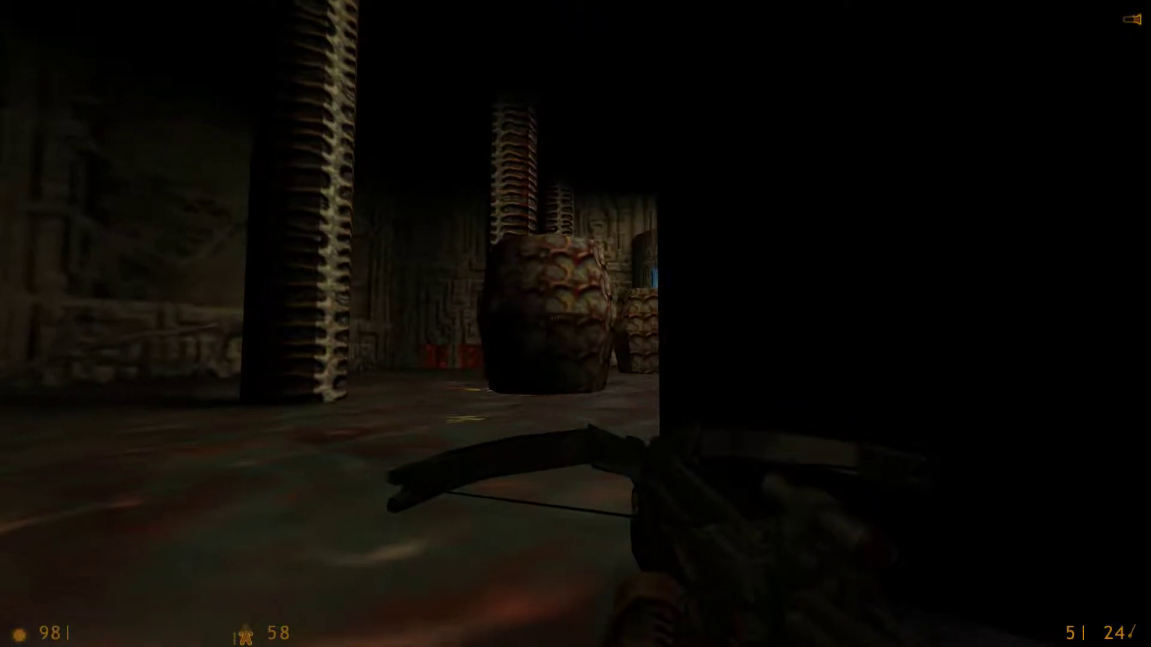
pyautogui.press('w')
pyautogui.press('w')
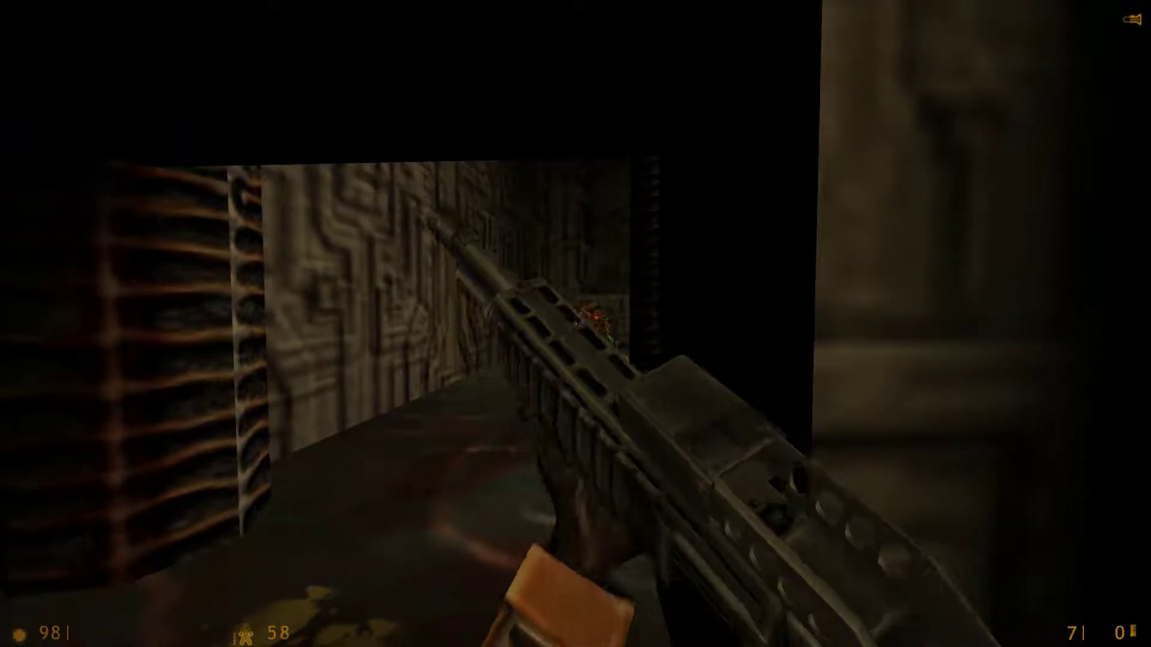
# Shotgun the alien grunt around the pillar and reach the dead scientist's battery
pyautogui.click(576, 324)
pyautogui.press('w')
pyautogui.press('w')
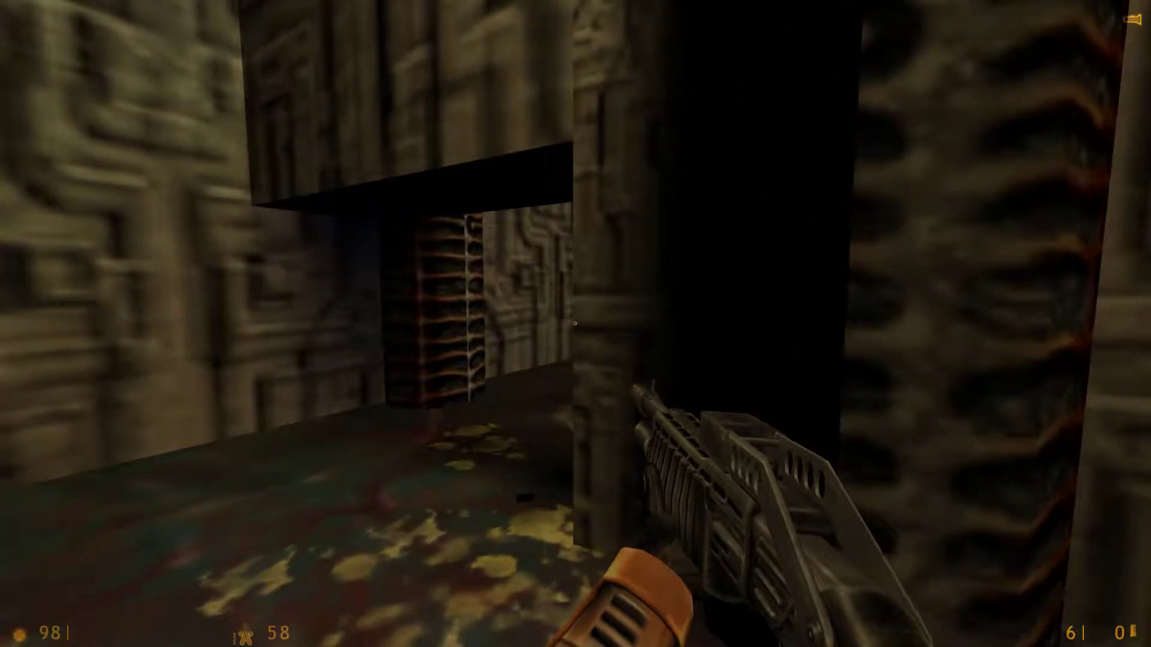
pyautogui.click(576, 324)
pyautogui.press('s')
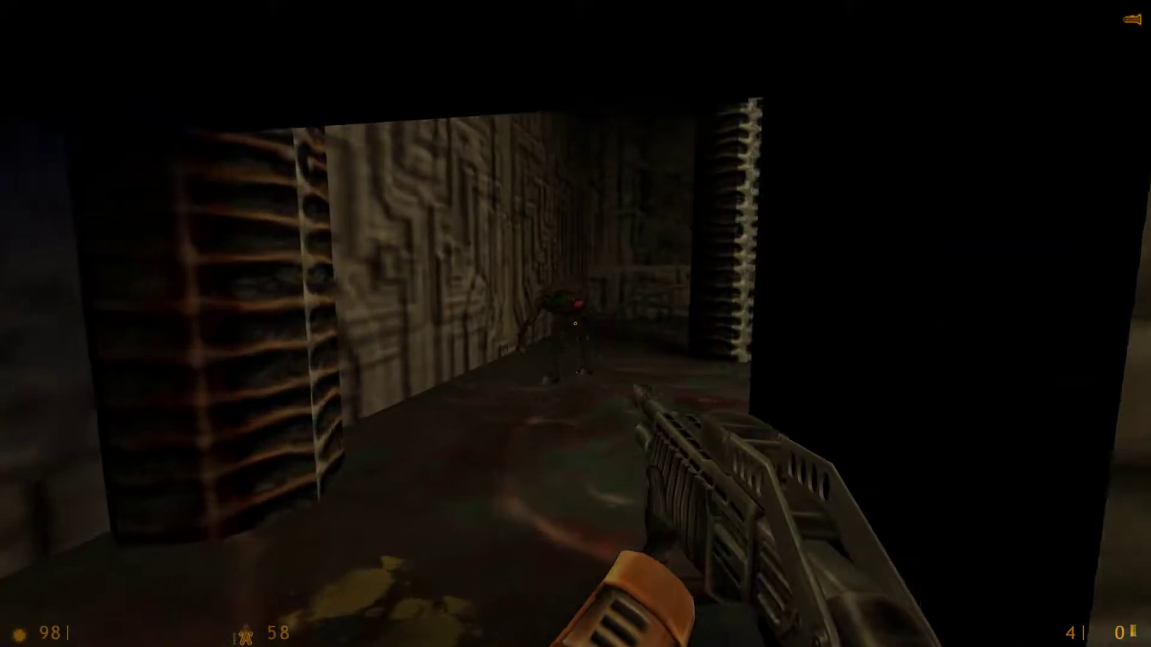
pyautogui.click(575, 324)
pyautogui.press('w')
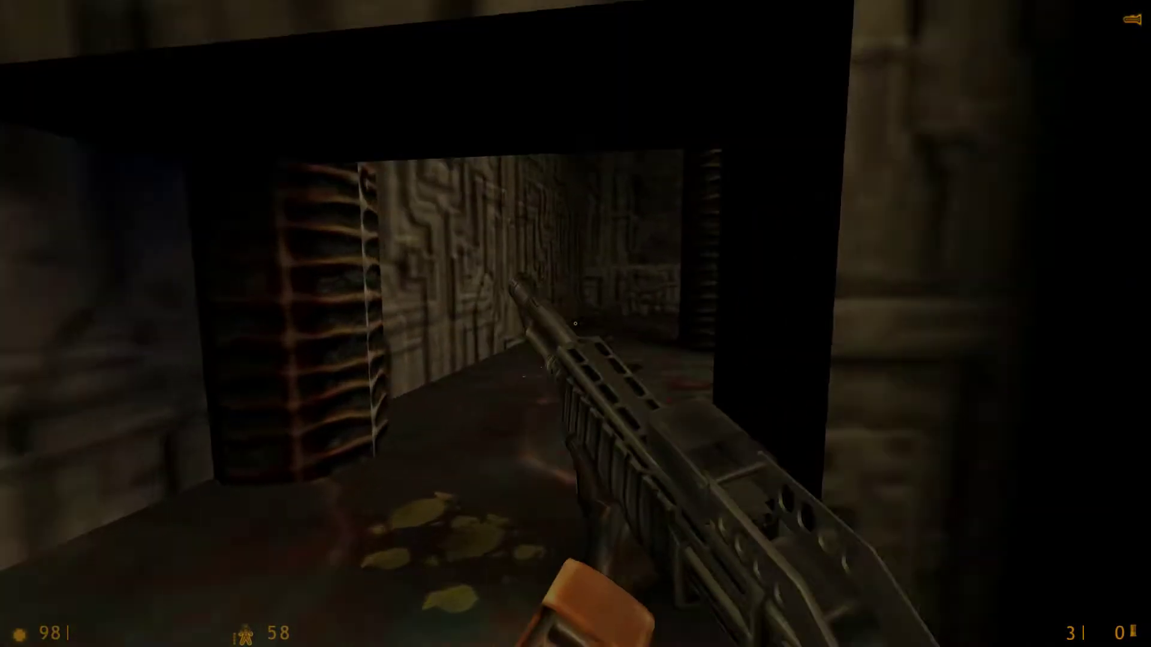
pyautogui.press('w')
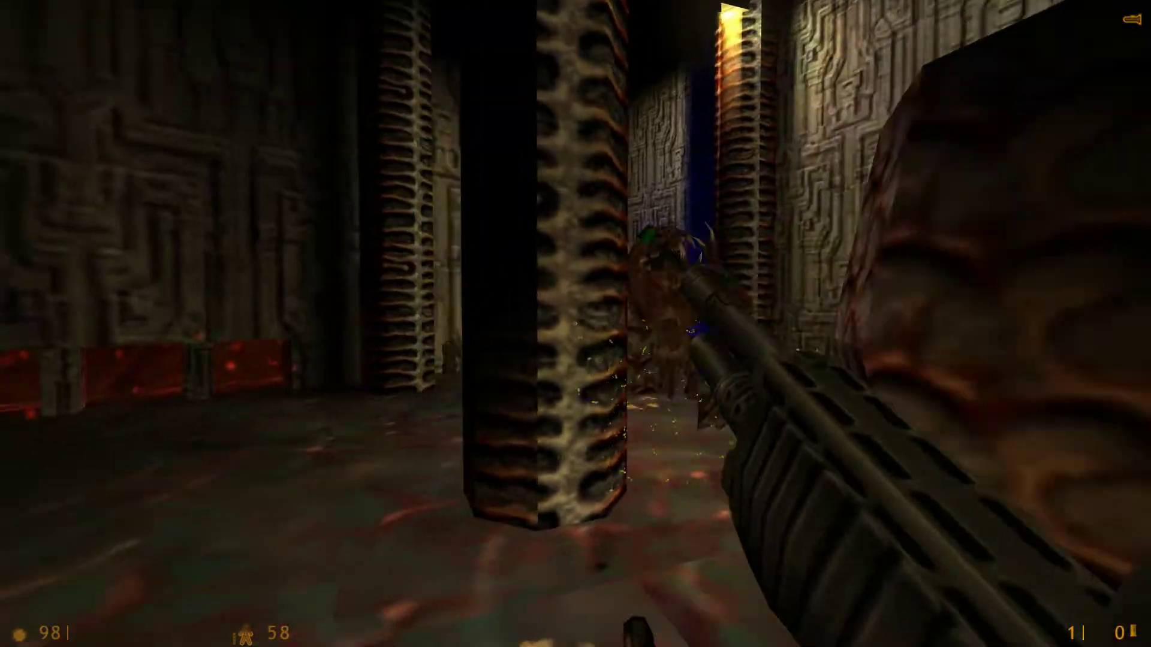
pyautogui.press('w')
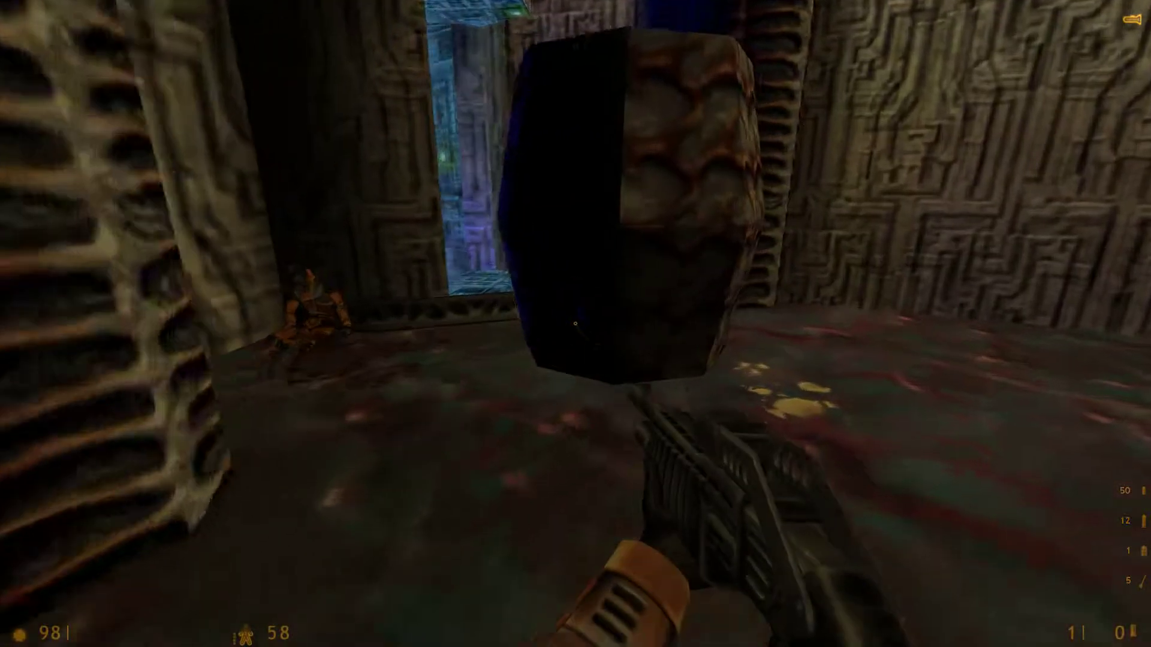
pyautogui.press('w')
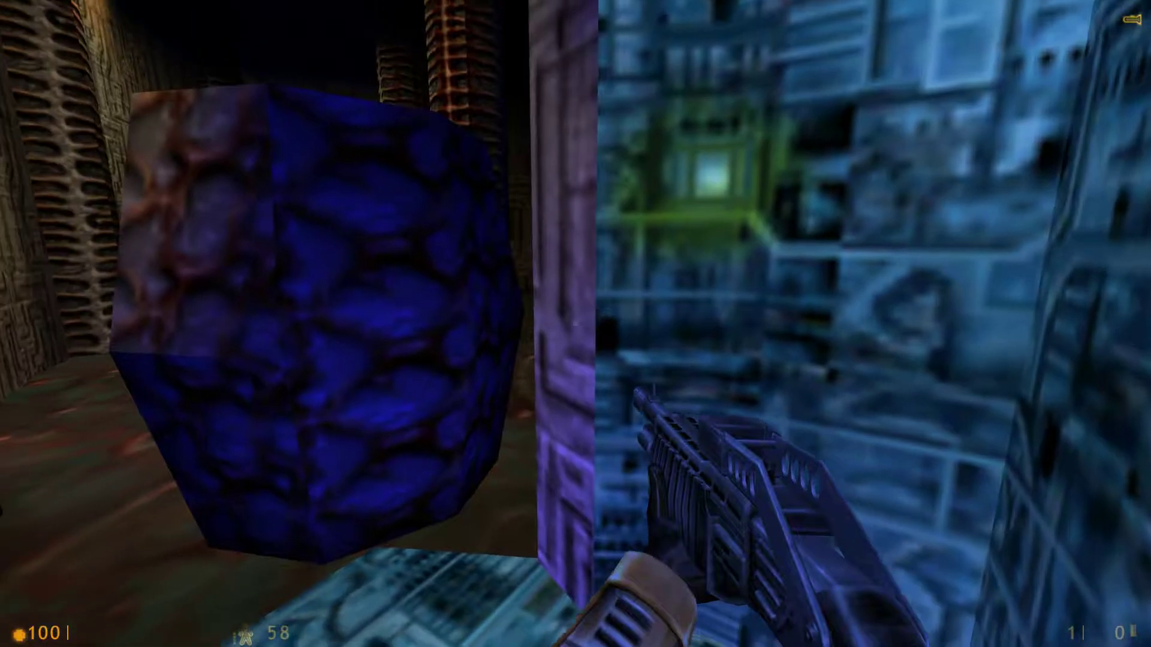
# Cycle the slot 3 weapon choices between the crossbow and shotgun
pyautogui.press('w')
pyautogui.press('3')
pyautogui.press('w')
pyautogui.press('3')
pyautogui.press('w')
pyautogui.press('3')
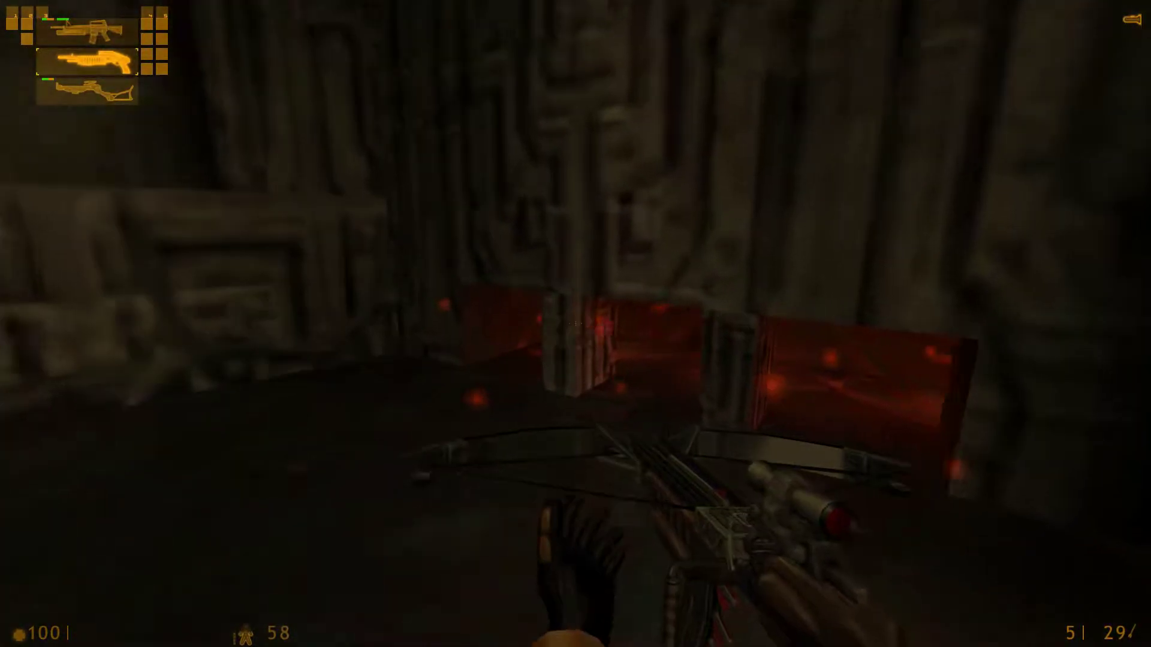
# Walk from the red-lit area along the ledge into the darker chamber and look up
pyautogui.press('w')
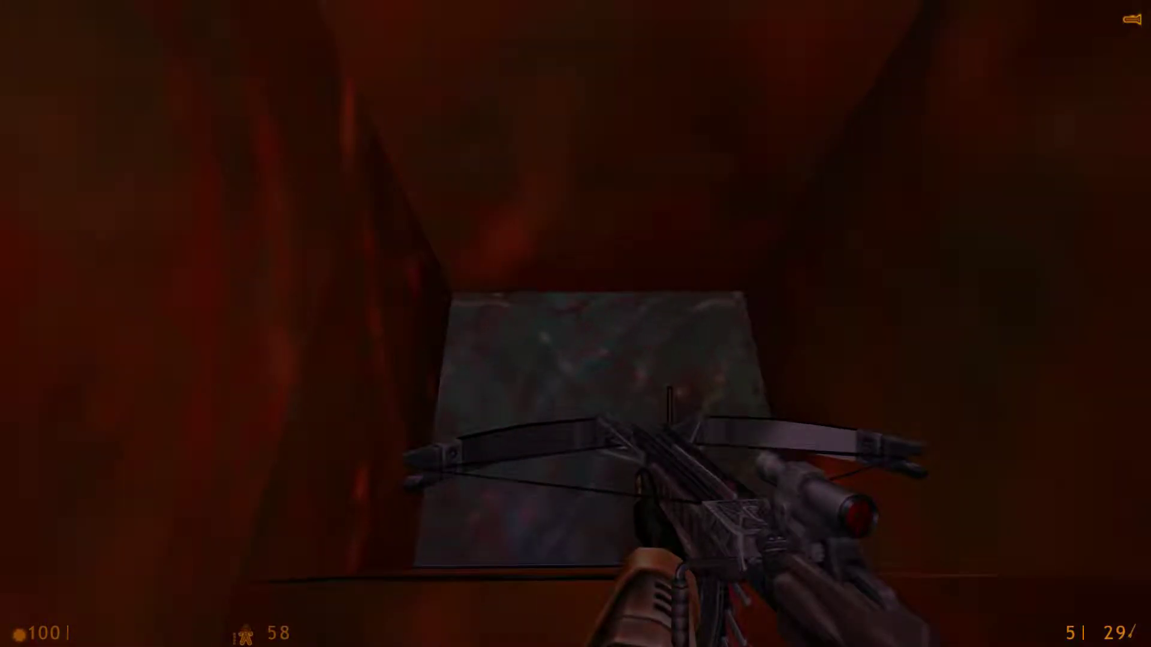
pyautogui.press('w')
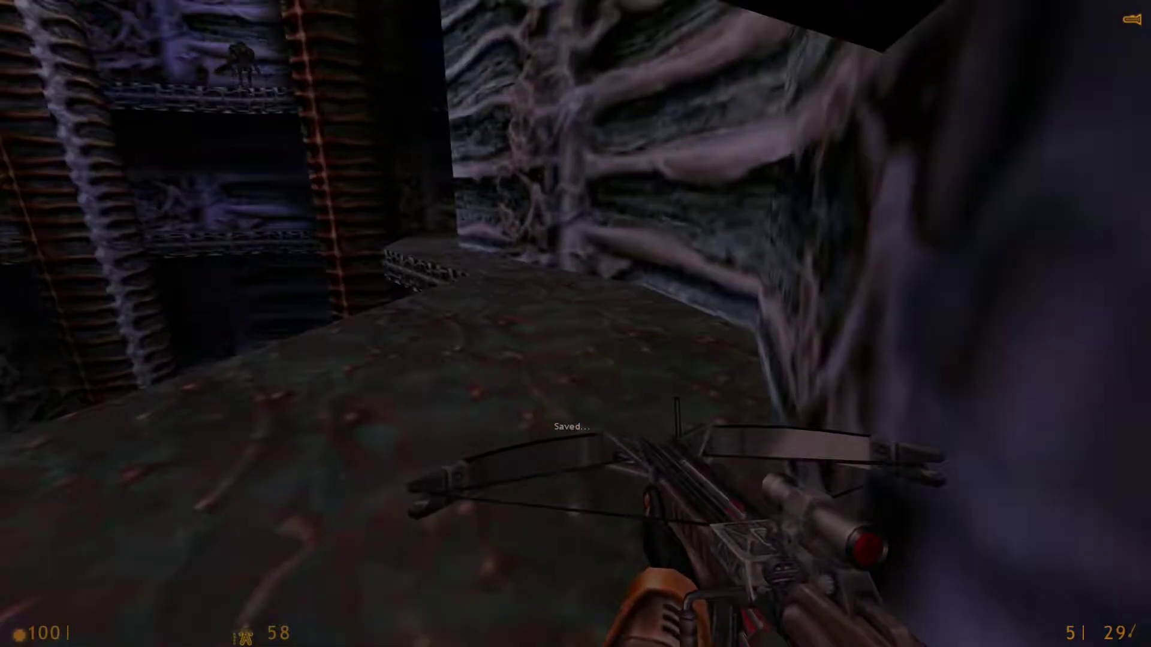
pyautogui.press('w')
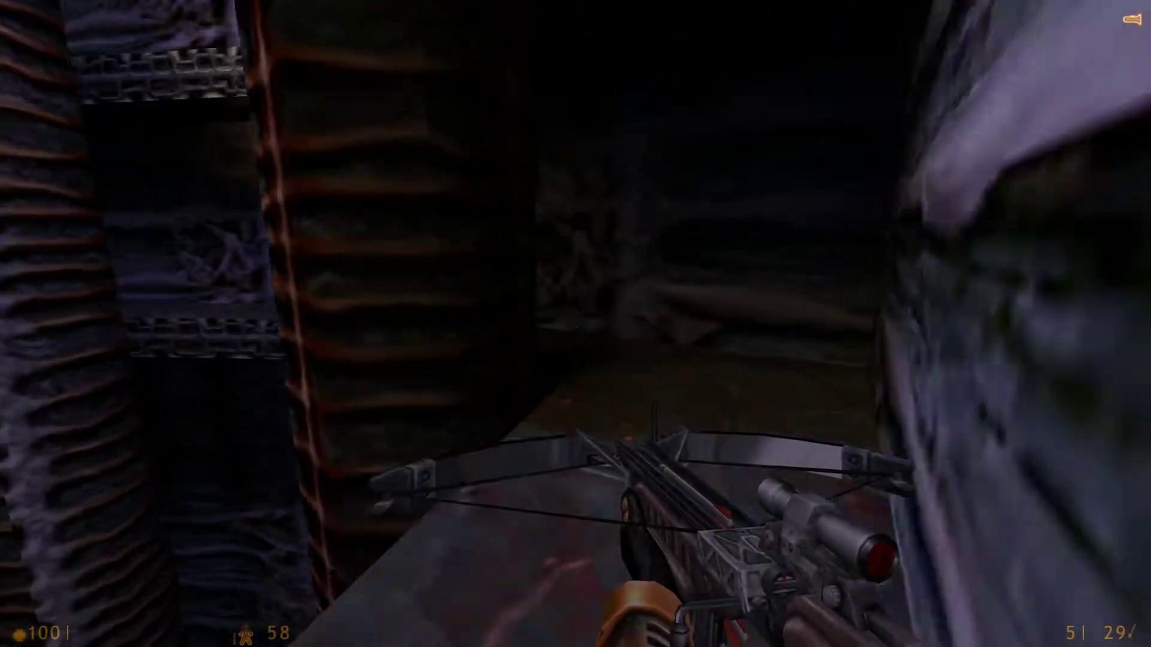
pyautogui.press('w')
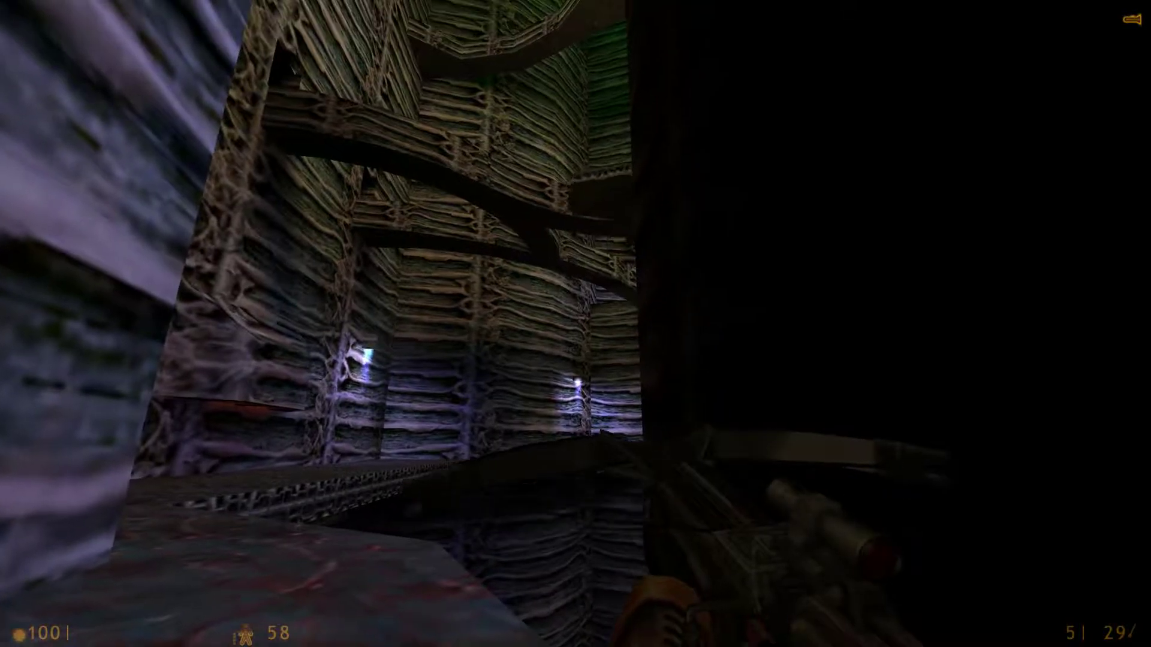
pyautogui.press('w')
pyautogui.press('w')
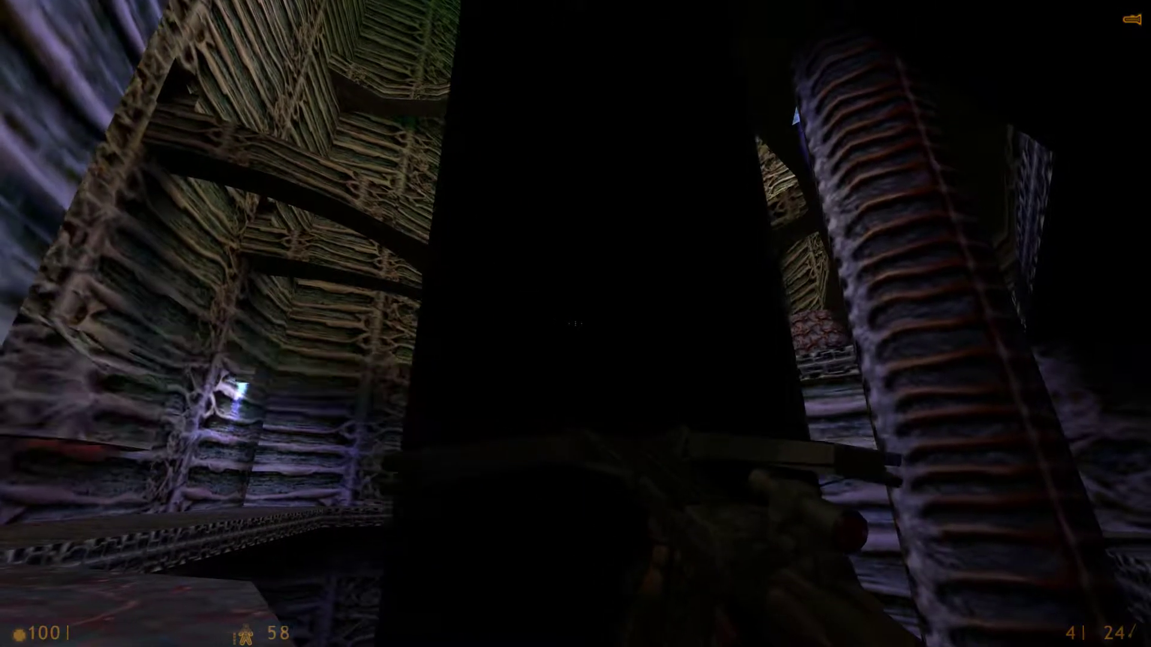
# Switch from the crossbow to the pistol while overlooking the ribbed hive shaft
pyautogui.press('2')
# Switch to the pistol and shoot the enemies on the upper tower ledges
pyautogui.click(576, 325)
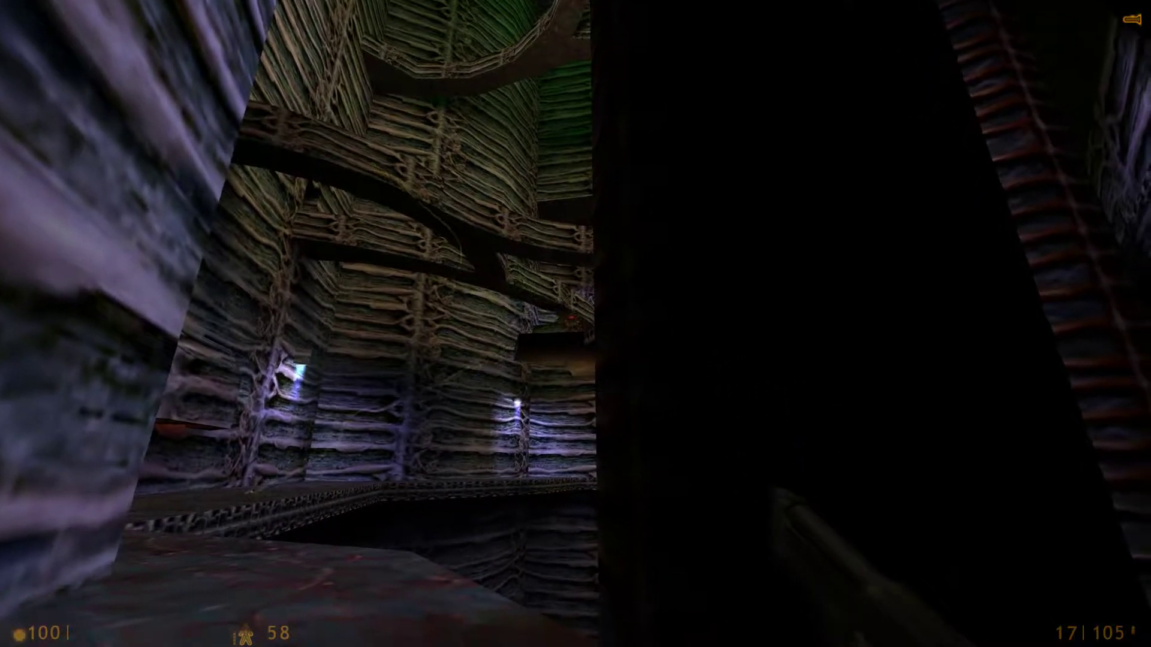
pyautogui.click(576, 323)
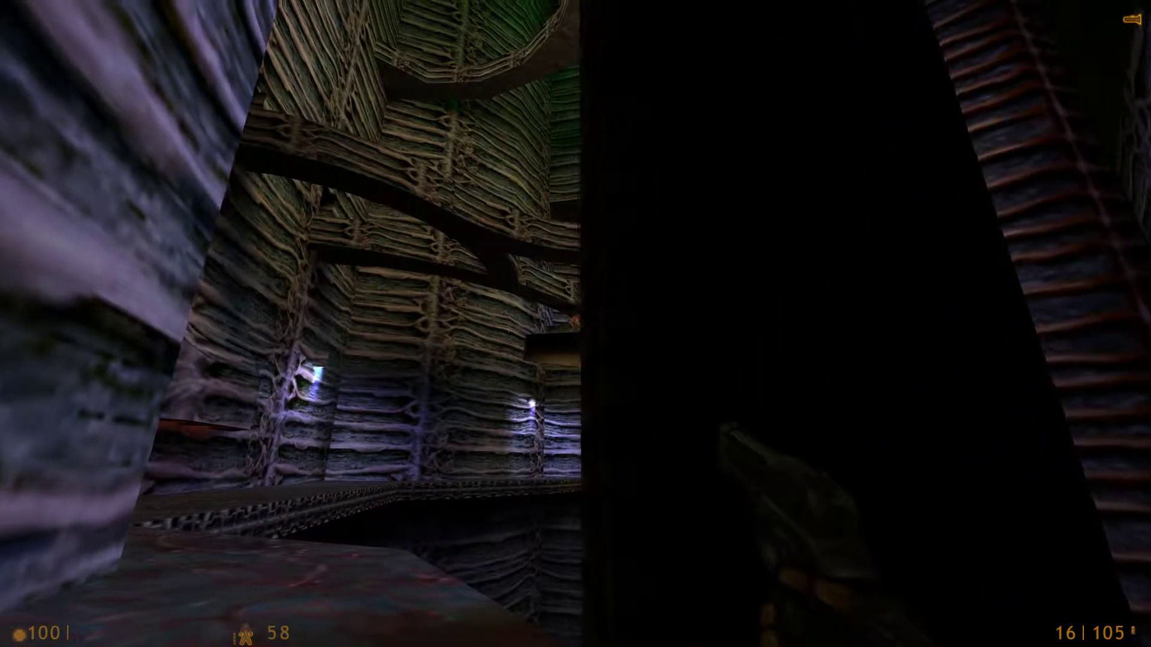
pyautogui.click(576, 324)
pyautogui.click(575, 324)
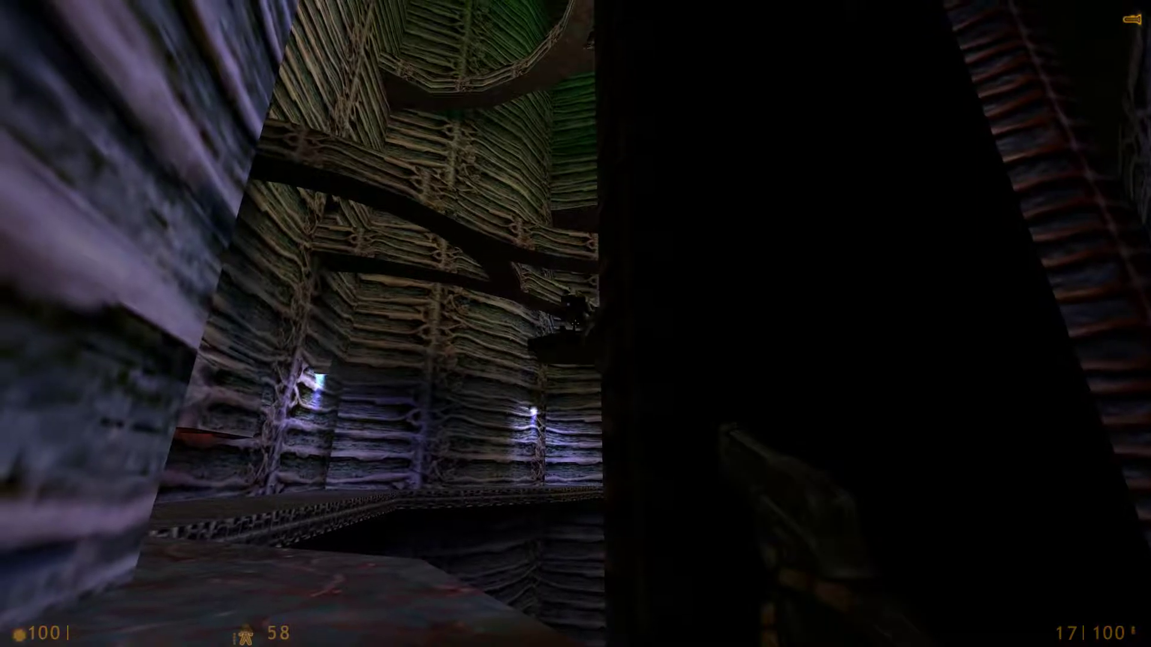
pyautogui.click(576, 324)
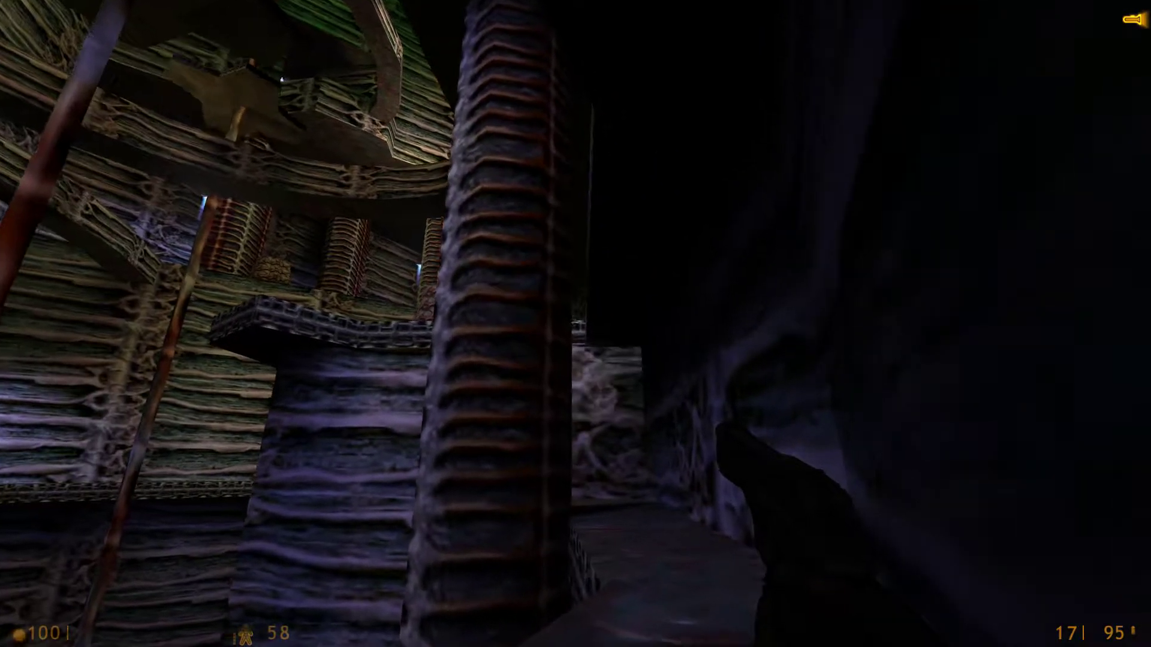
# Edge around the ribbed pillar into the chamber, shooting enemies along the way
pyautogui.press('w')
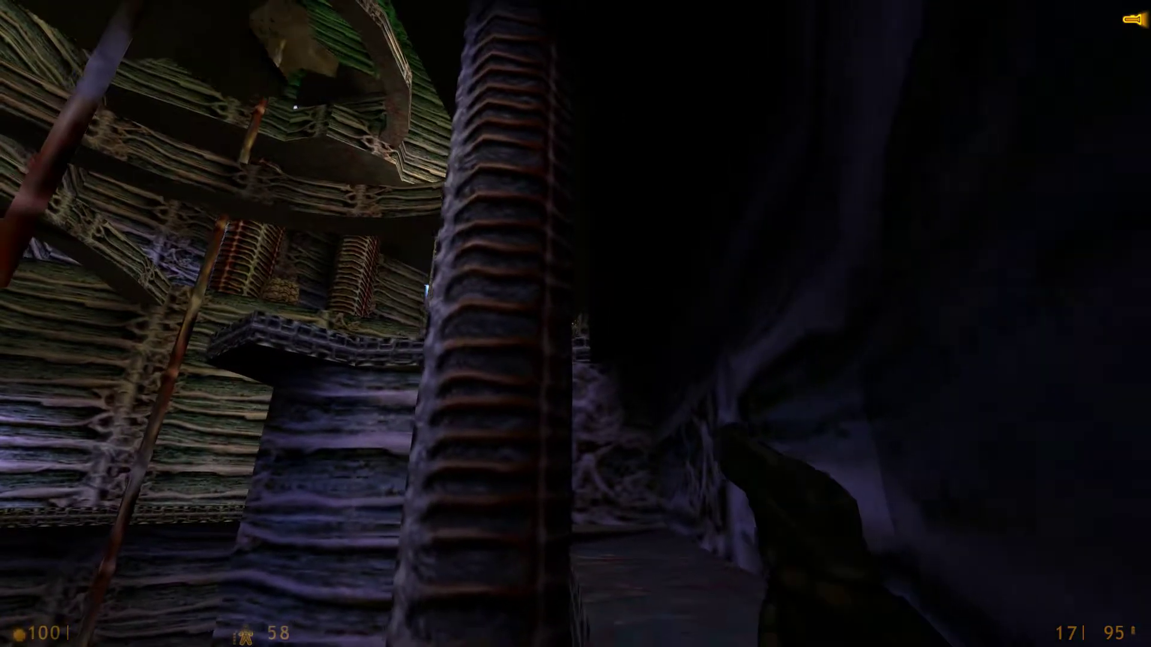
pyautogui.press('w')
pyautogui.click(576, 324)
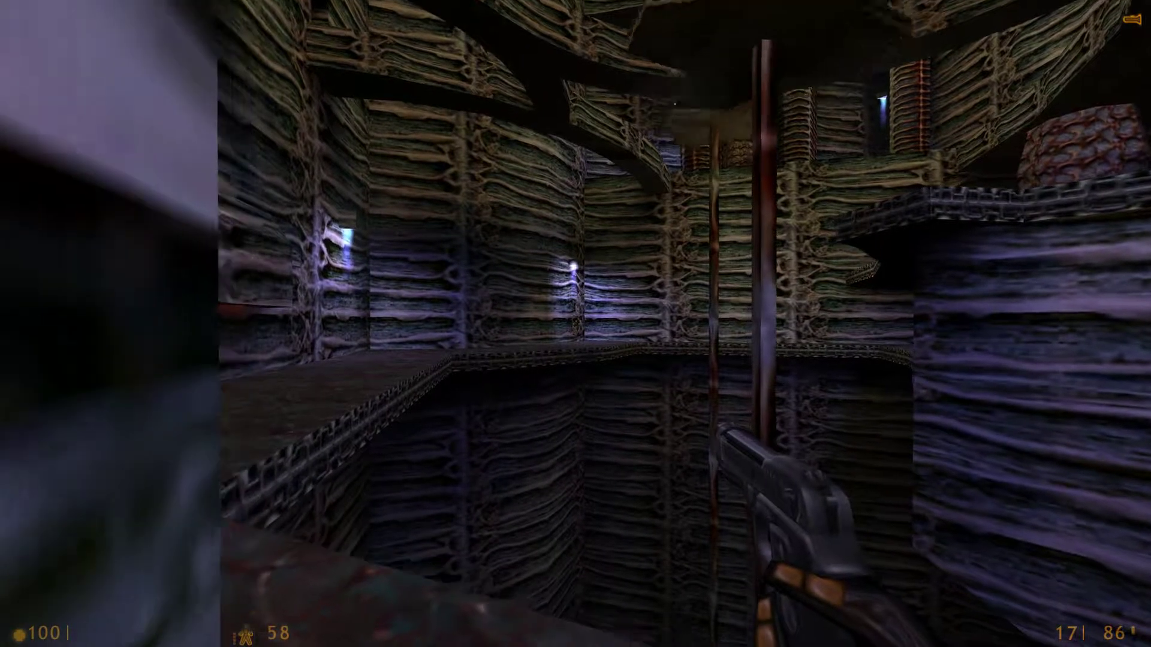
pyautogui.press('w')
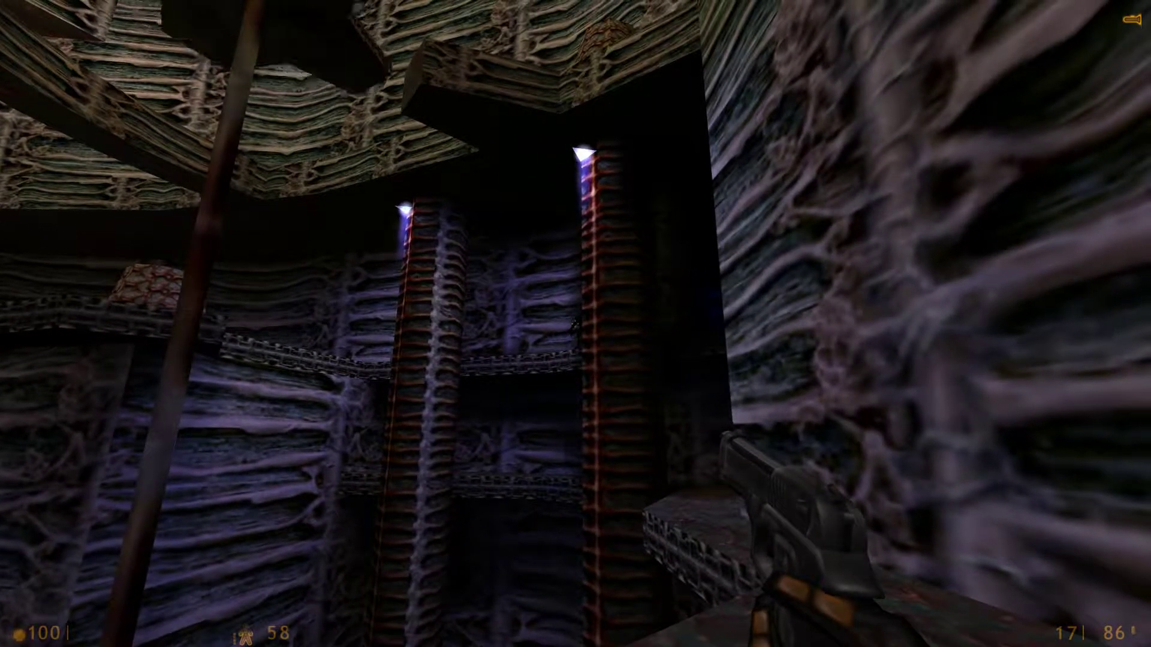
pyautogui.click(576, 324)
pyautogui.click(575, 324)
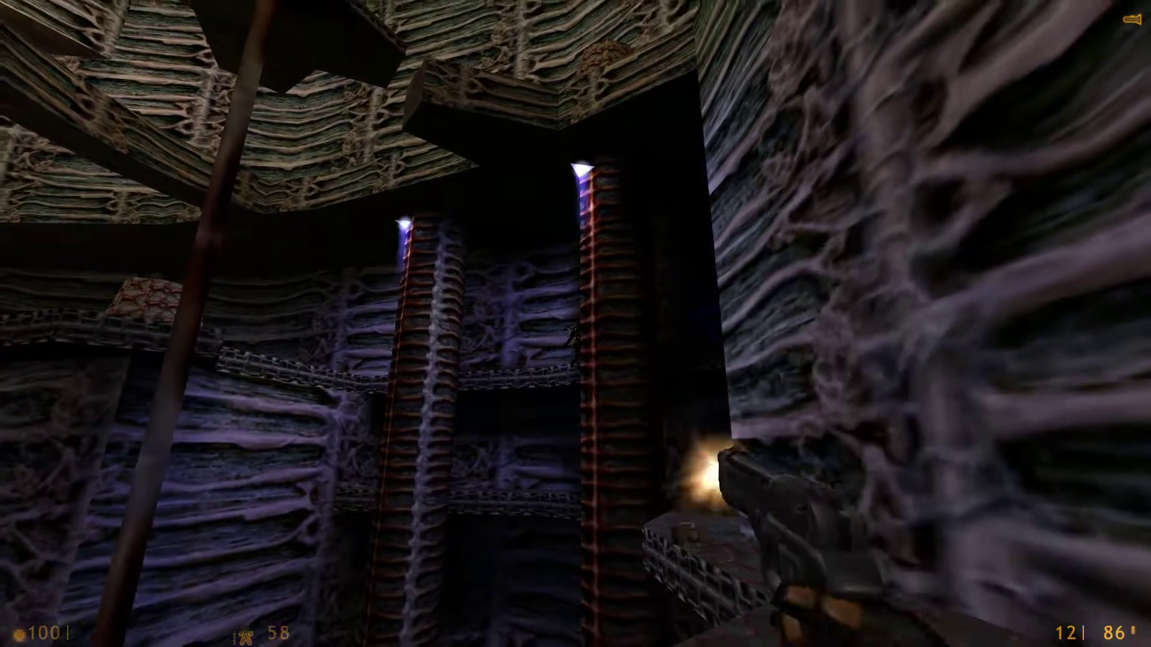
pyautogui.click(576, 323)
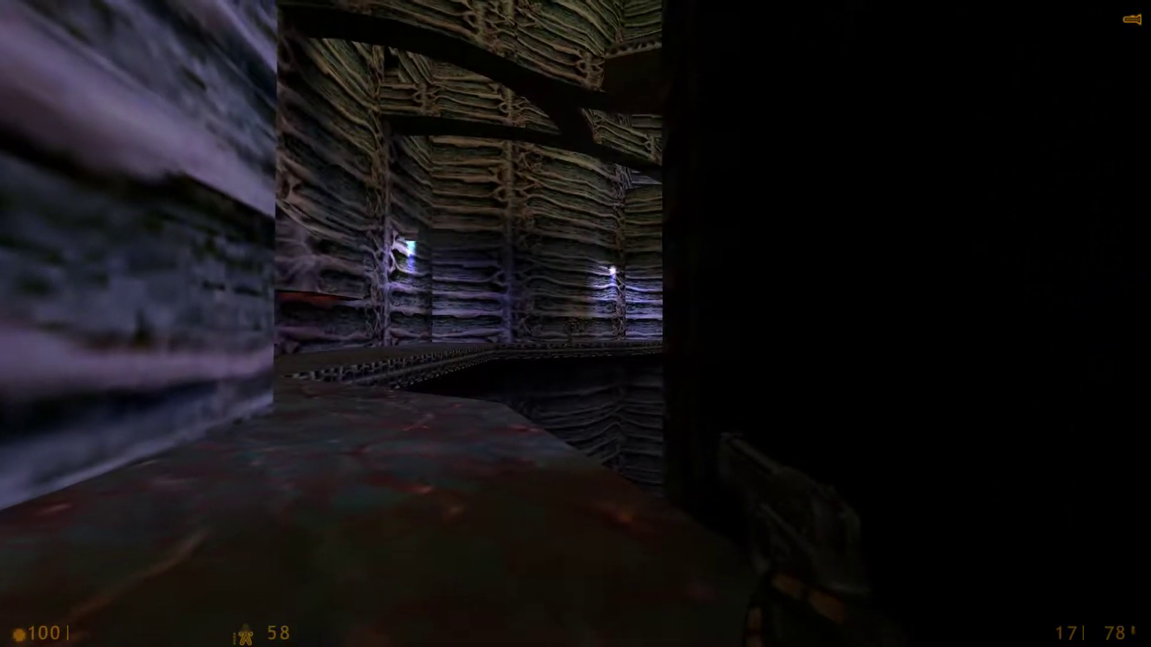
# Shoot the enemy ahead in the alien corridor, then reload the pistol
pyautogui.click(575, 323)
pyautogui.click(576, 324)
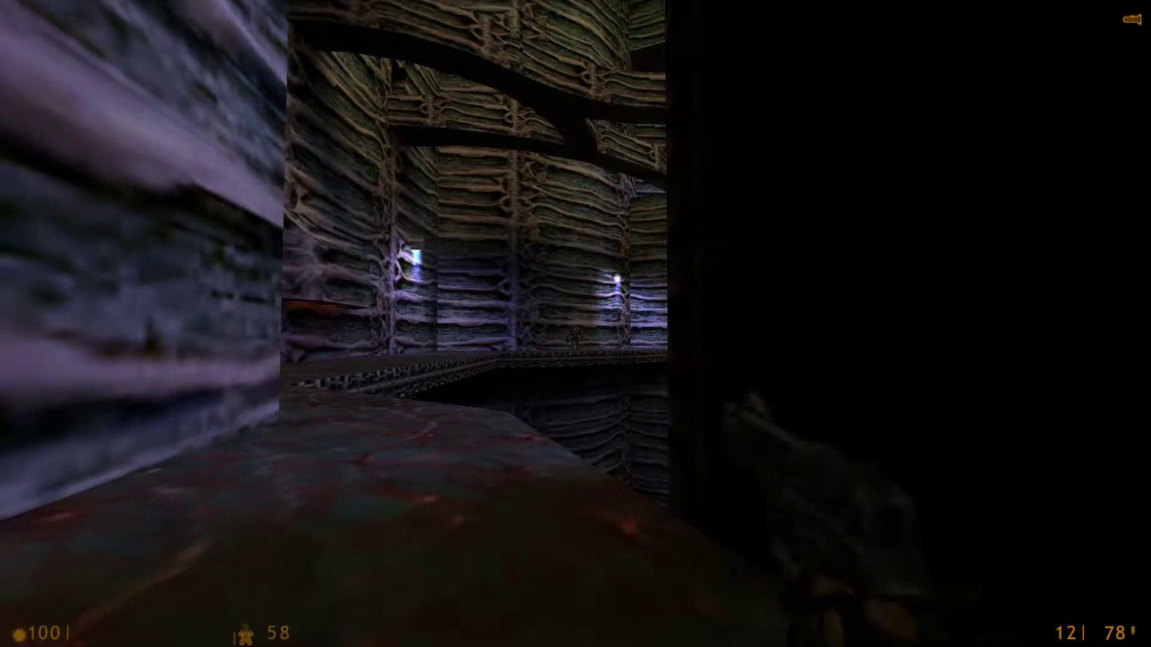
pyautogui.click(575, 325)
pyautogui.click(576, 323)
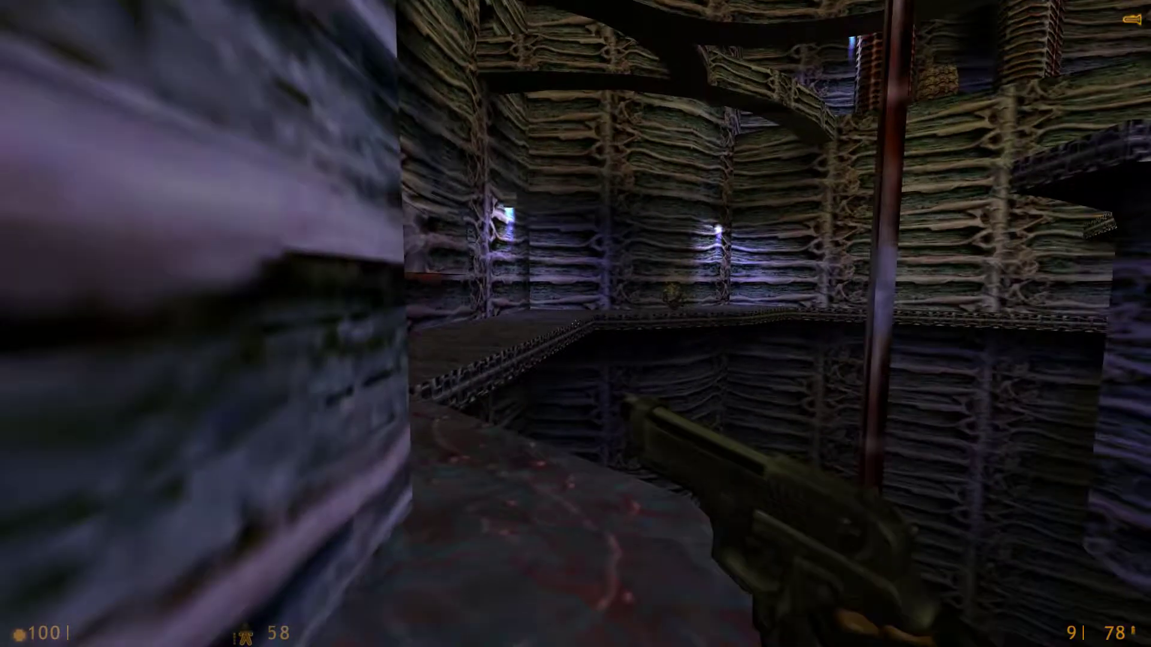
pyautogui.press('r')
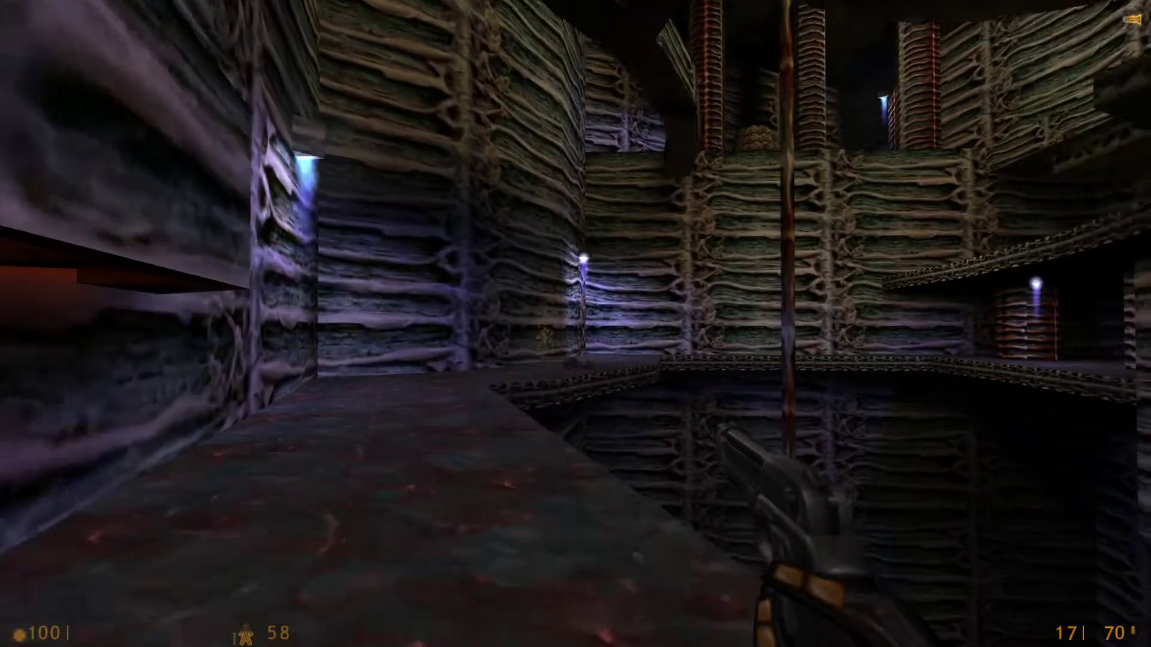
# Push deeper along the wall with a quicksave, firing at an enemy ahead
pyautogui.press('w')
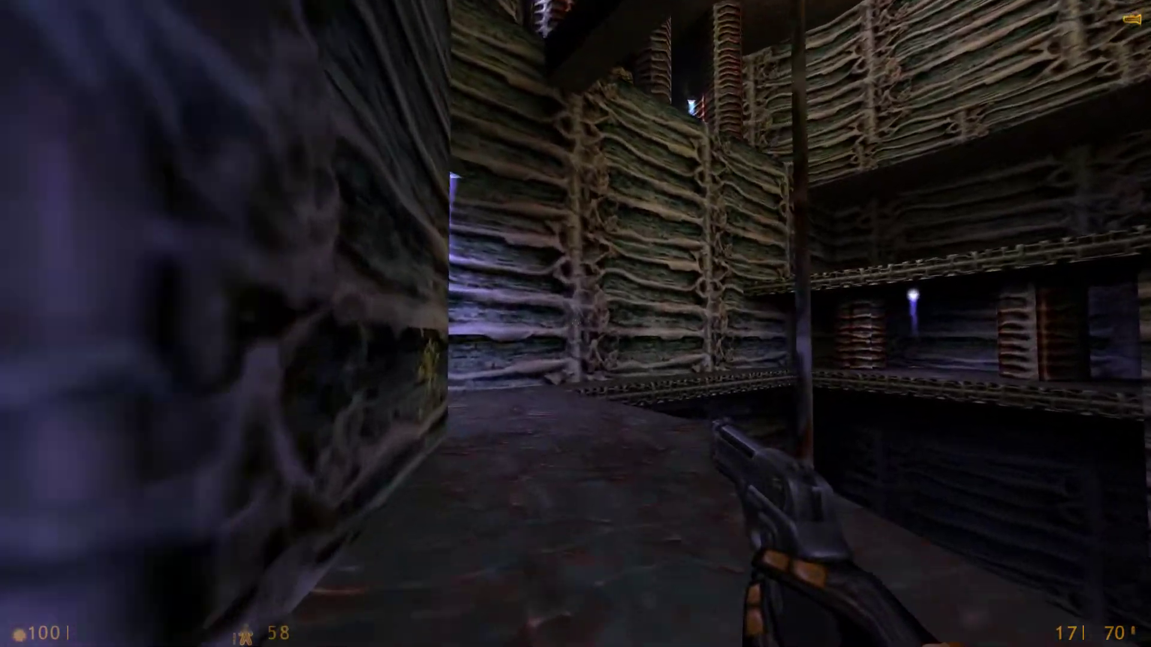
pyautogui.press('w')
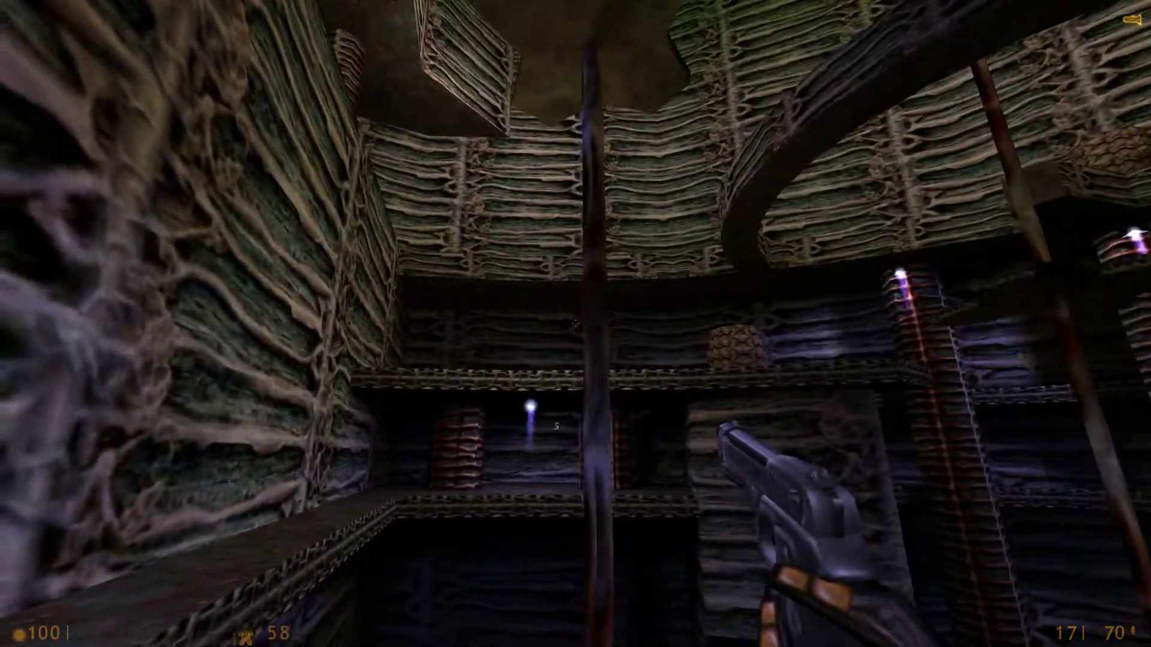
pyautogui.press('F6')
pyautogui.press('w')
pyautogui.click(576, 324)
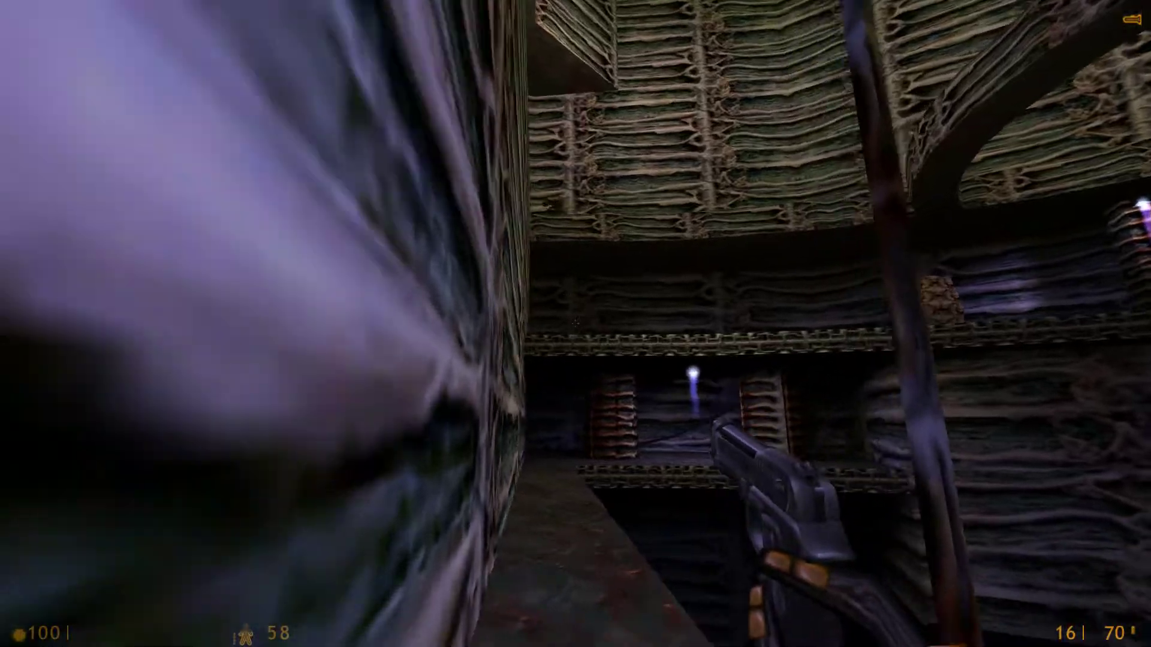
pyautogui.press('w')
# Cross the dark chamber past the striped pillar, shooting an enemy there
pyautogui.press('r')
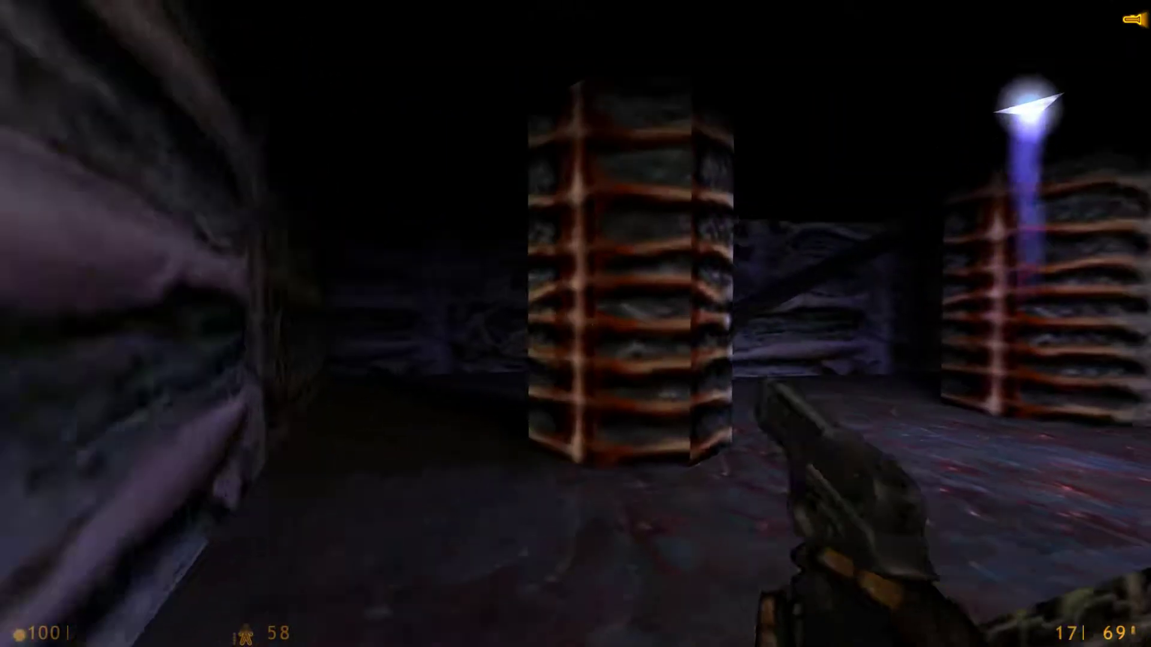
pyautogui.press('w')
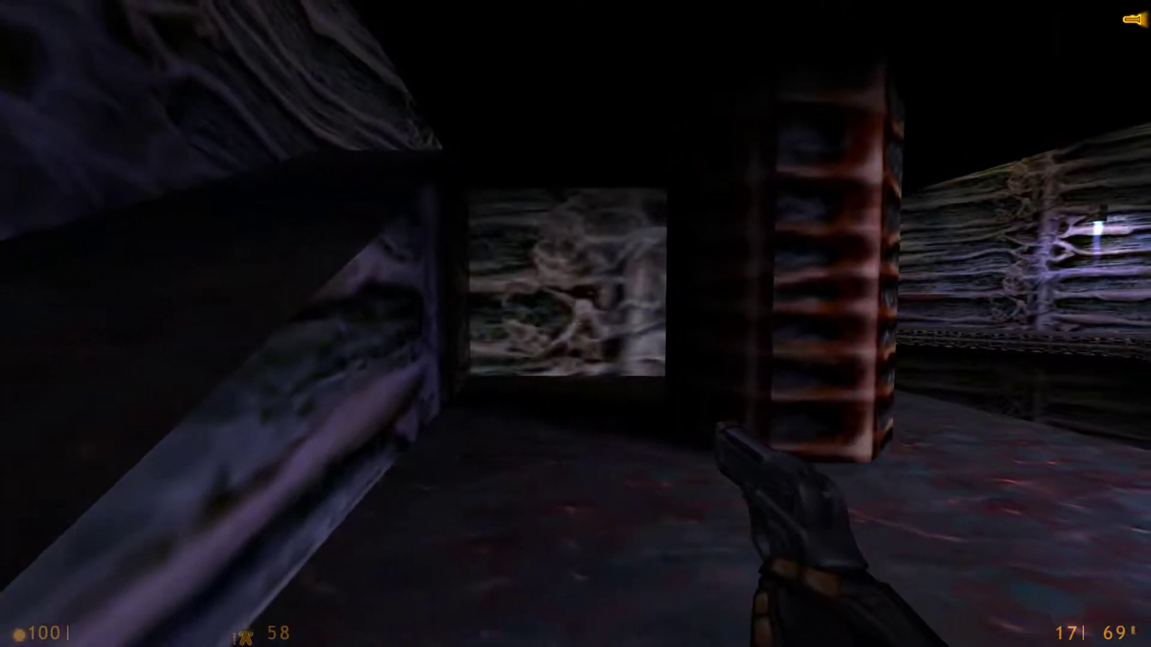
pyautogui.press('w')
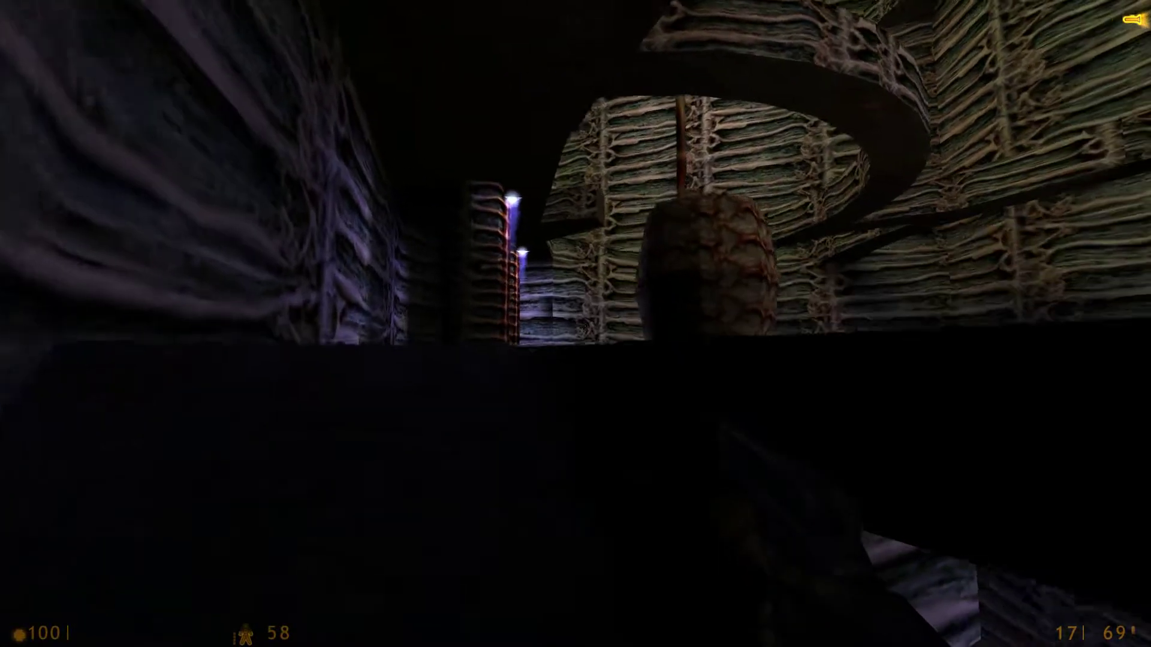
pyautogui.press('w')
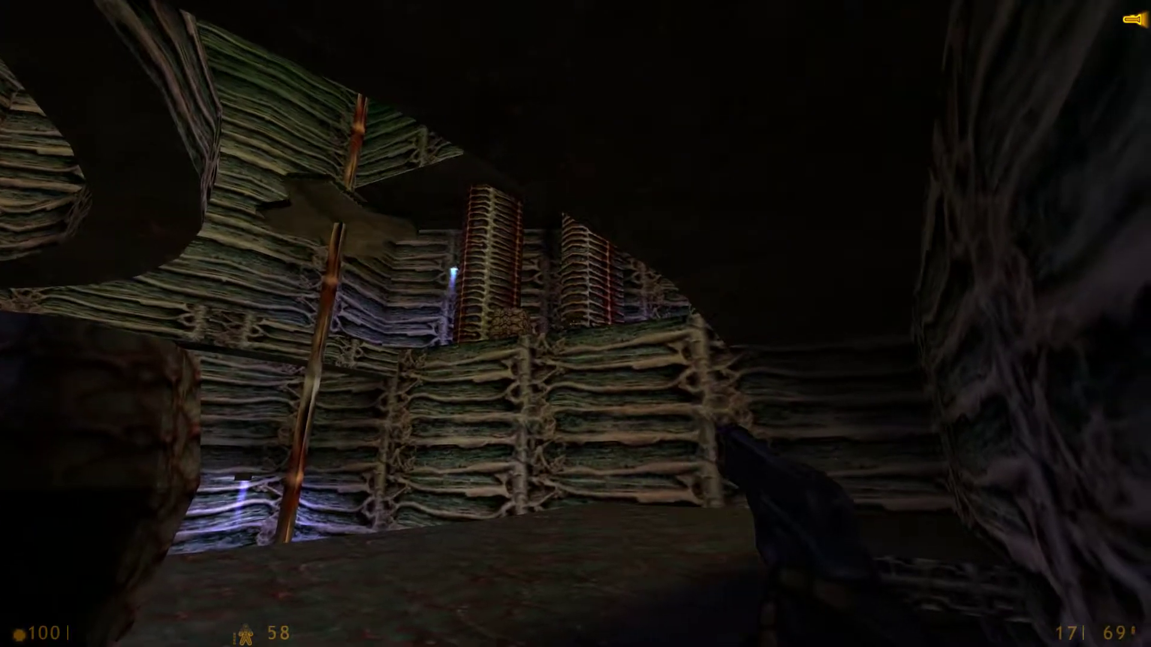
pyautogui.click(576, 324)
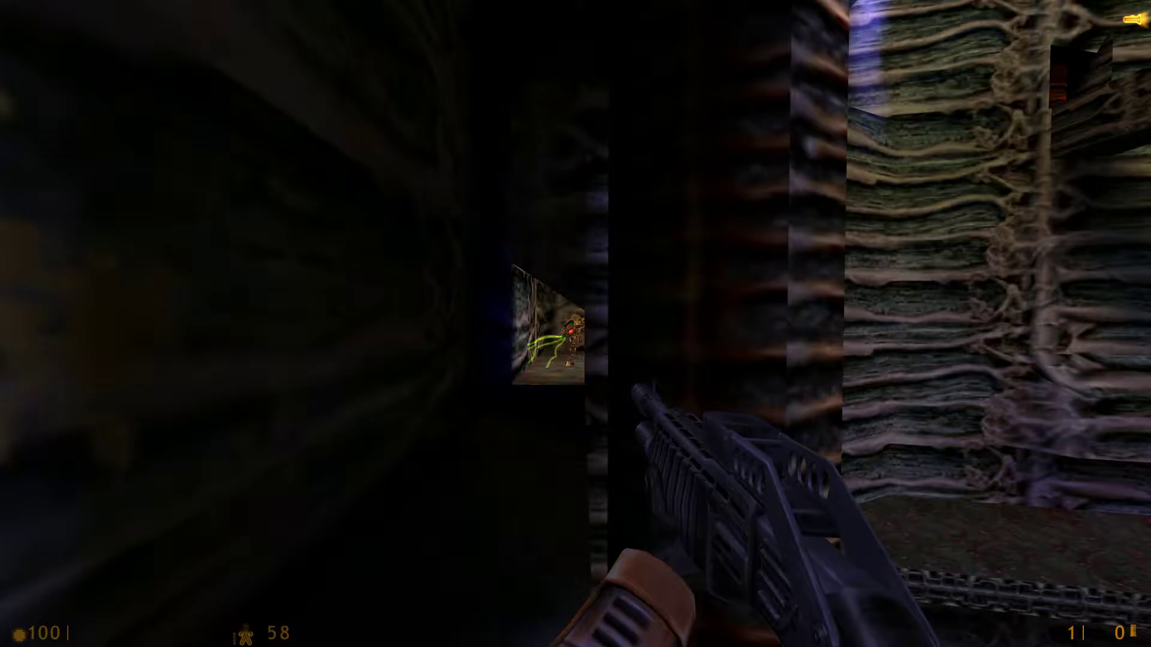
# Move through the narrow corridor and shoot the alien down it
pyautogui.press('w')
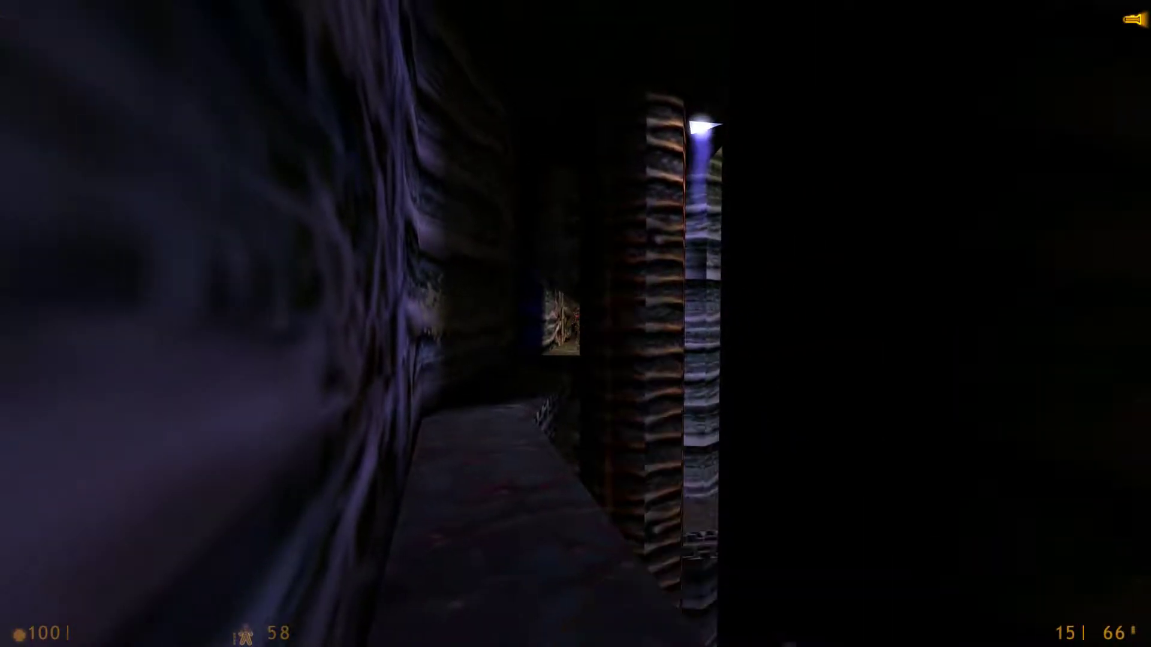
pyautogui.press('w')
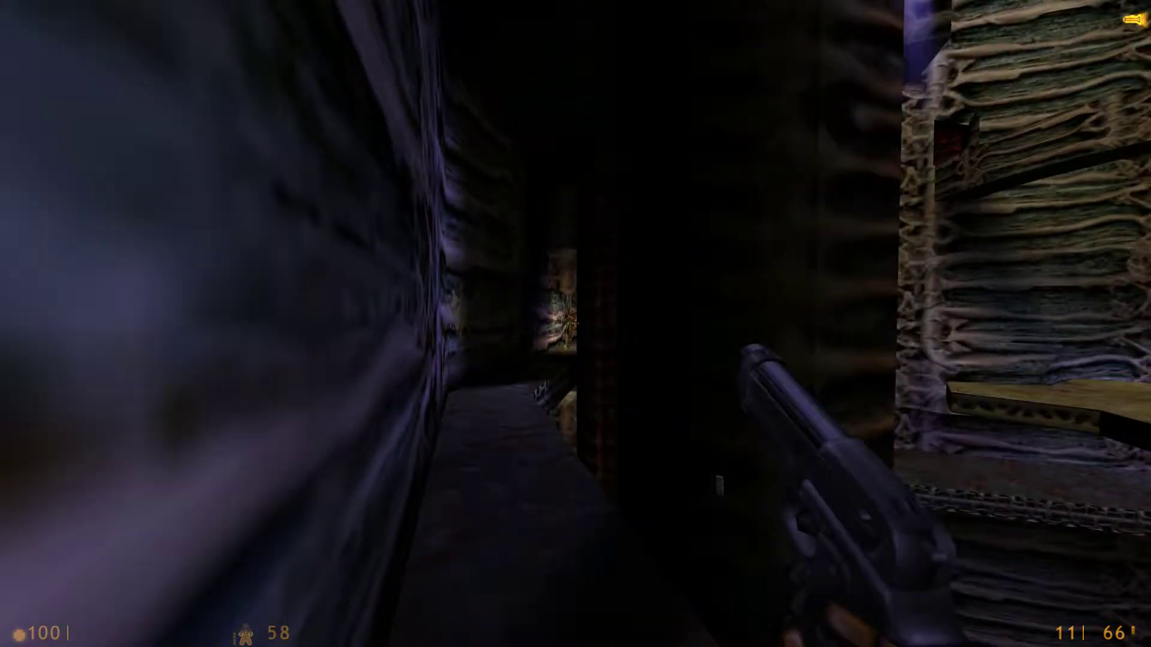
pyautogui.click(576, 325)
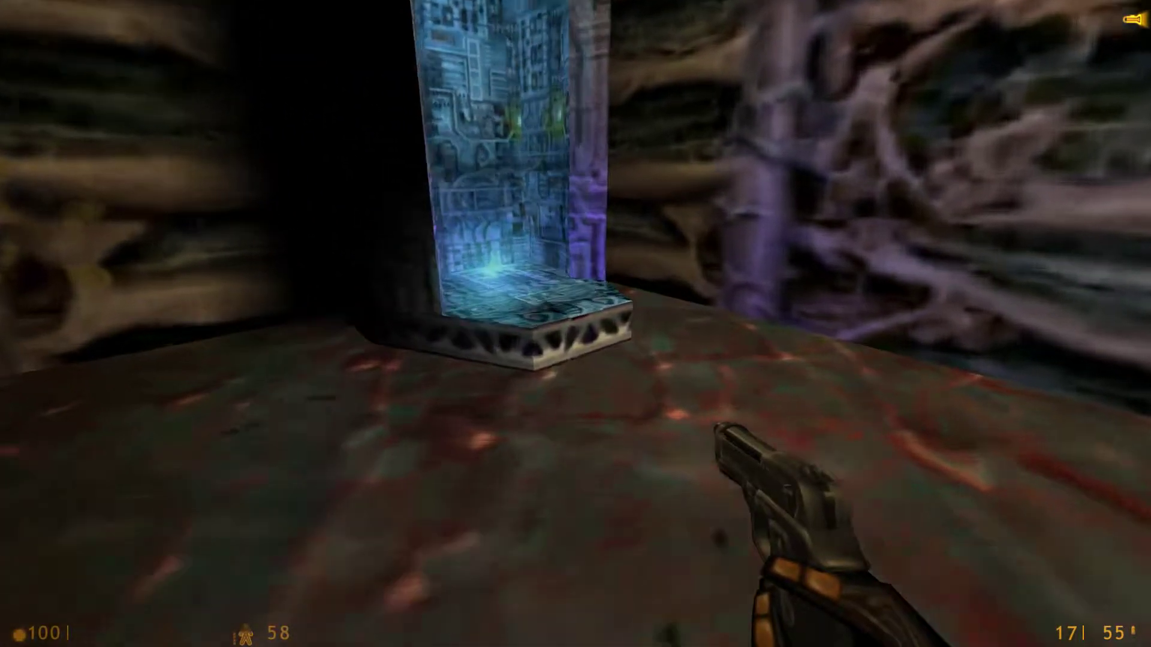
# Walk past the glowing pillar through the cave corridor and equip the crossbow
pyautogui.press('w')
pyautogui.press('w')
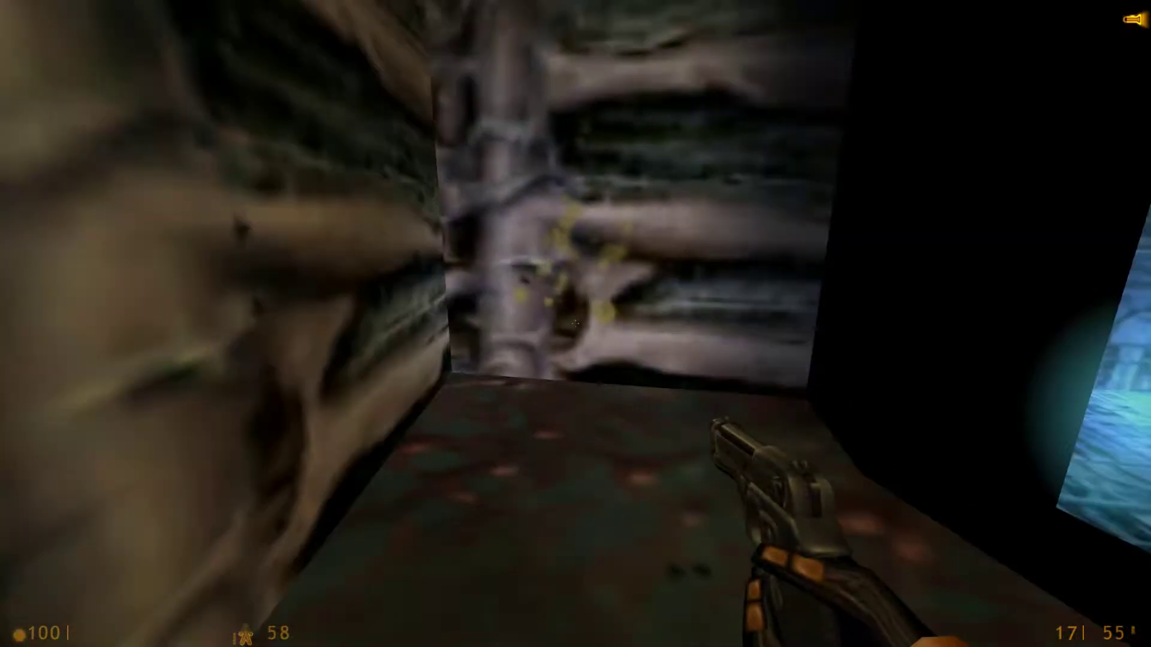
pyautogui.press('w')
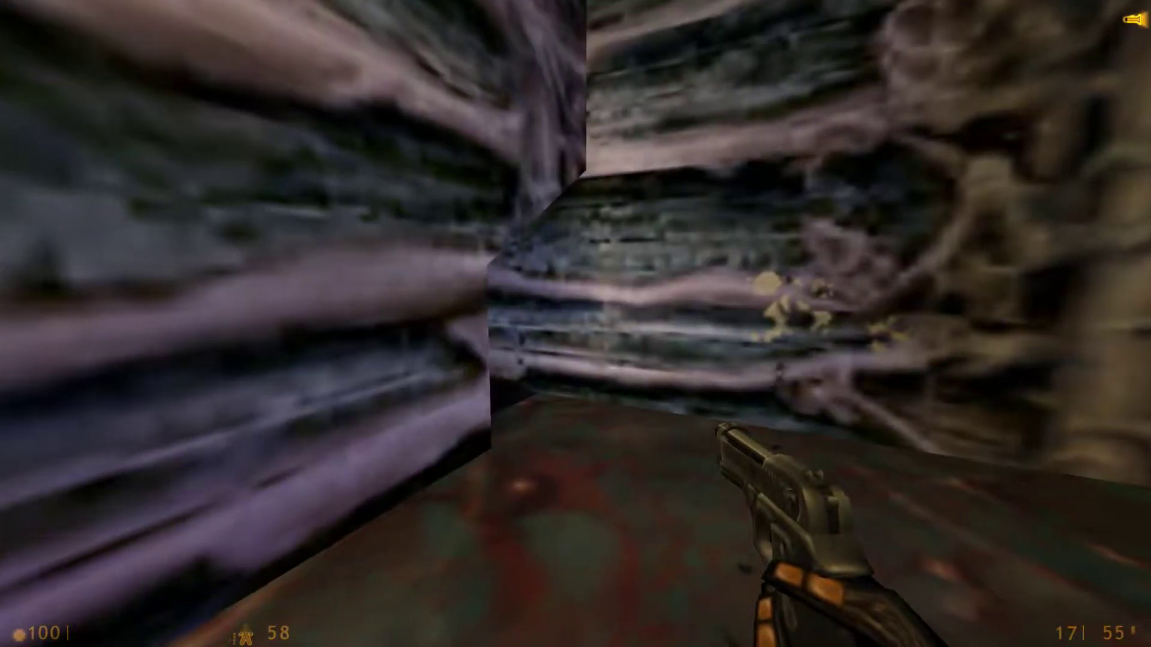
pyautogui.press('w')
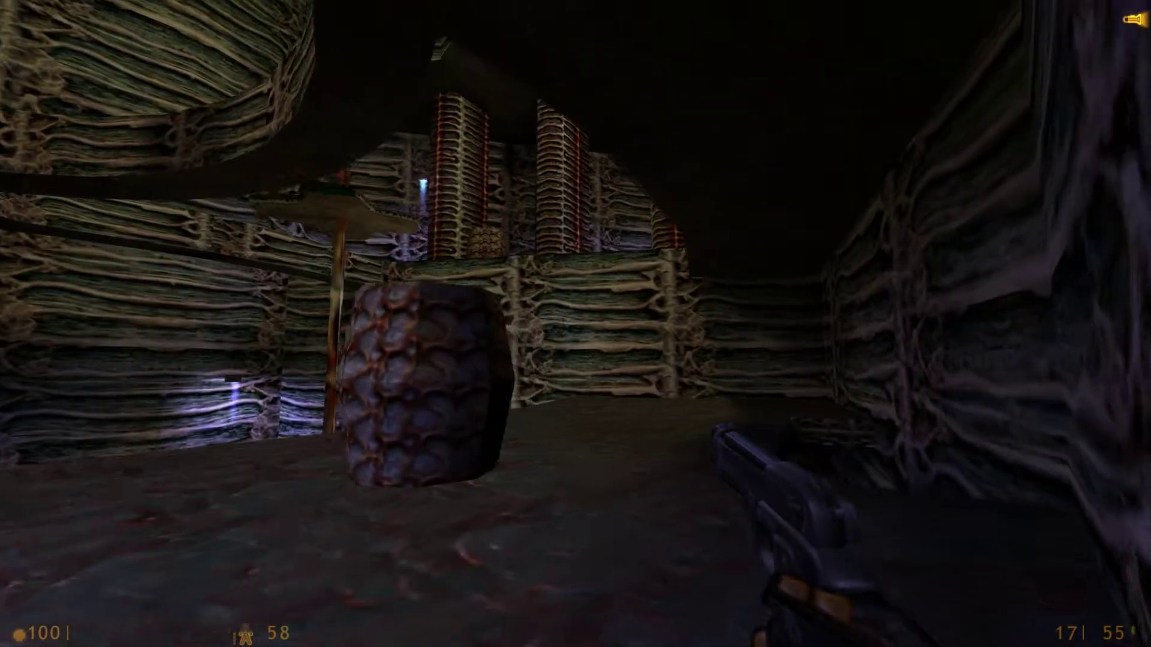
pyautogui.press('w')
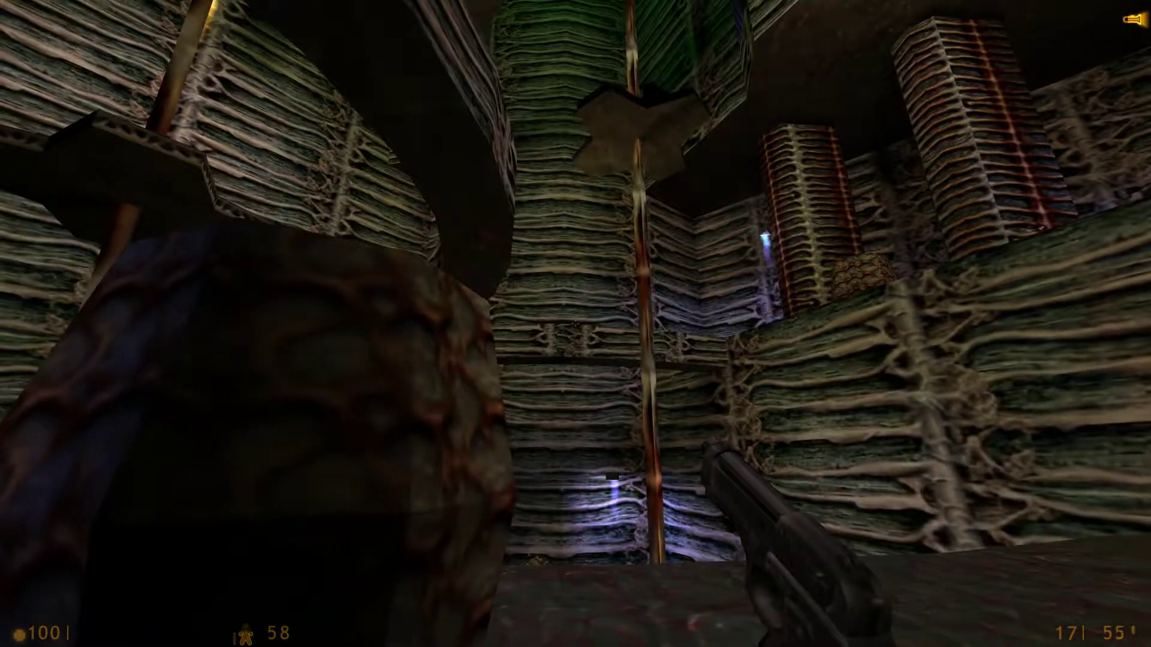
pyautogui.press('3')
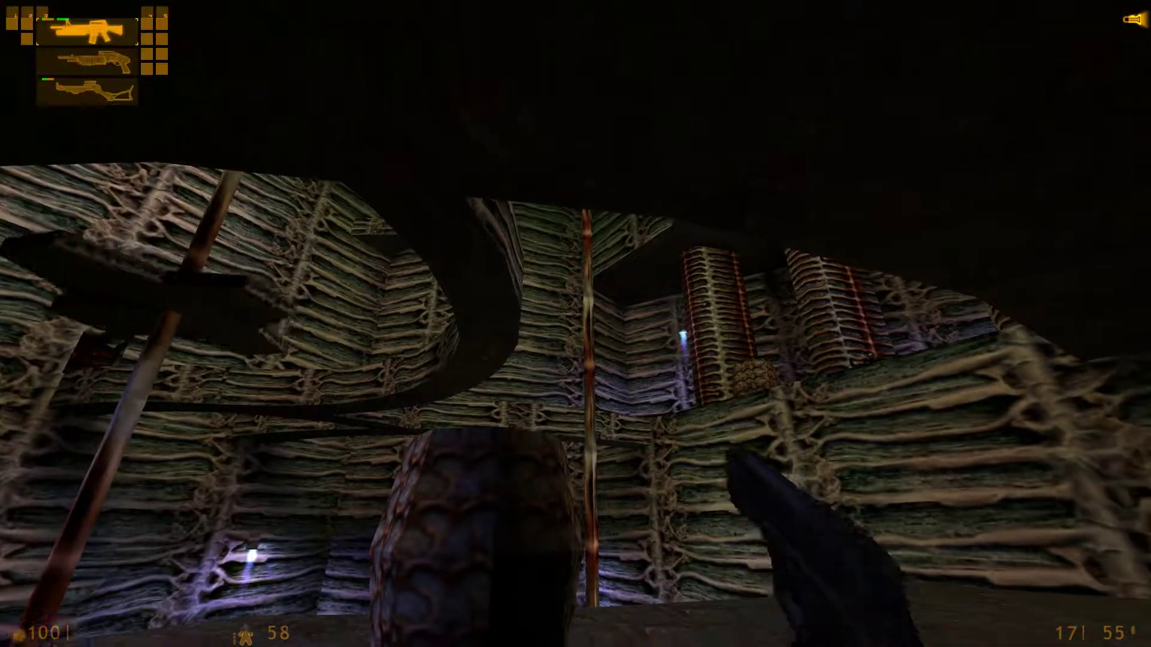
pyautogui.click(576, 324)
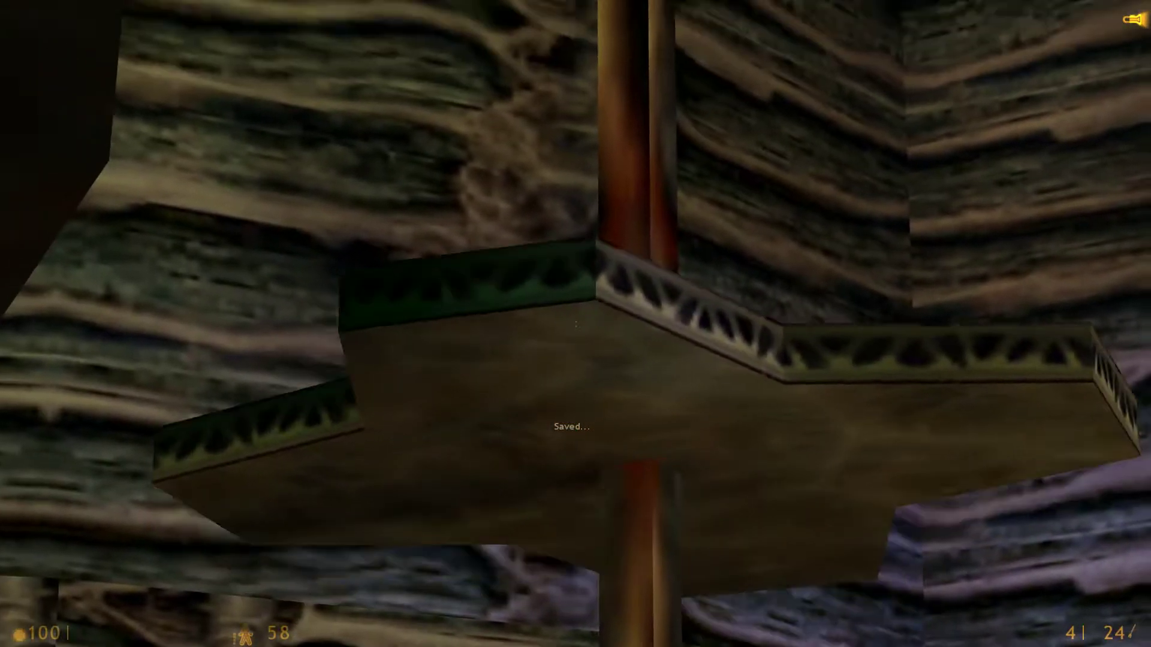
# Circle the honeycomb pillar, switch back to the pistol, and fire three shots
pyautogui.press('w')
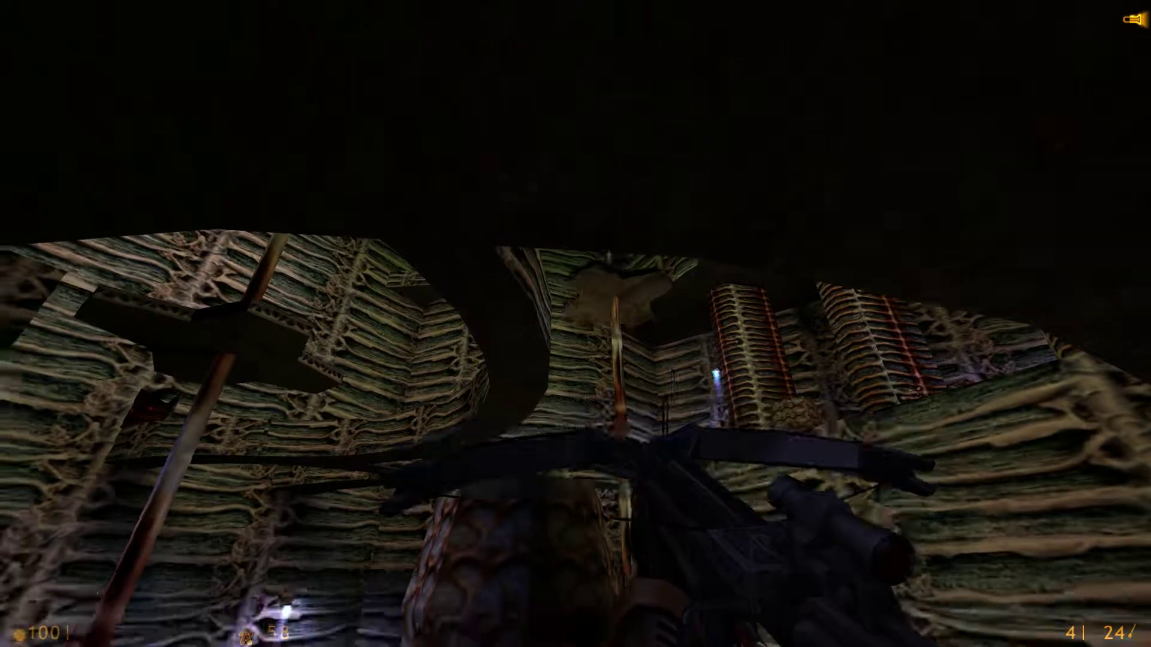
pyautogui.press('w')
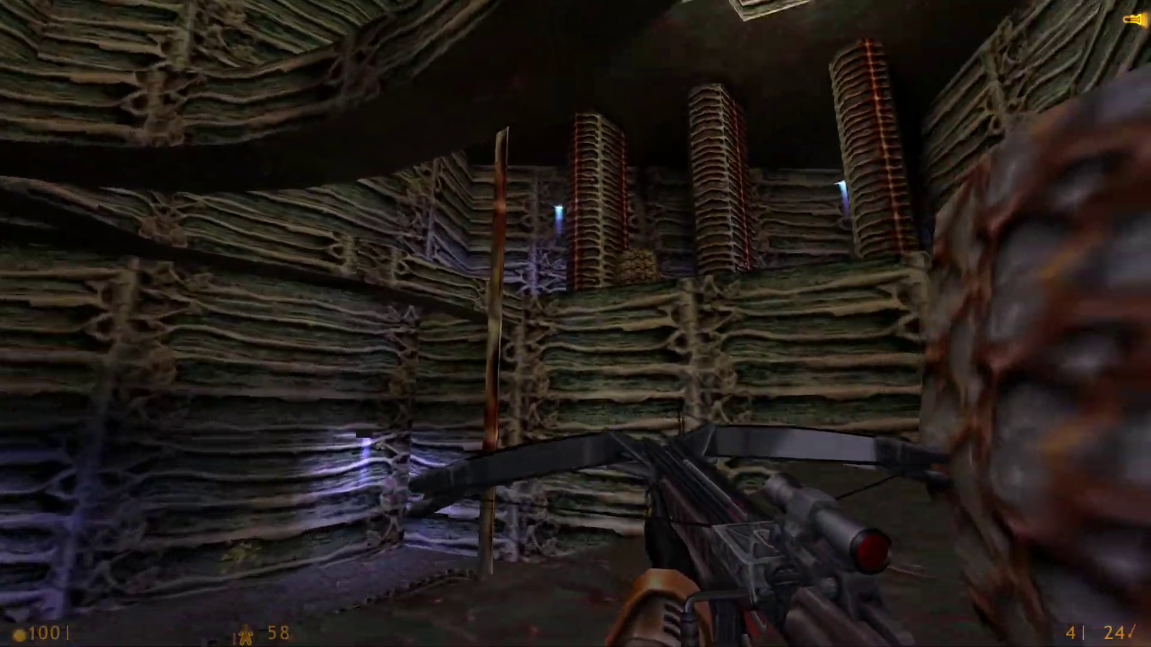
pyautogui.press('2')
pyautogui.press('Return')
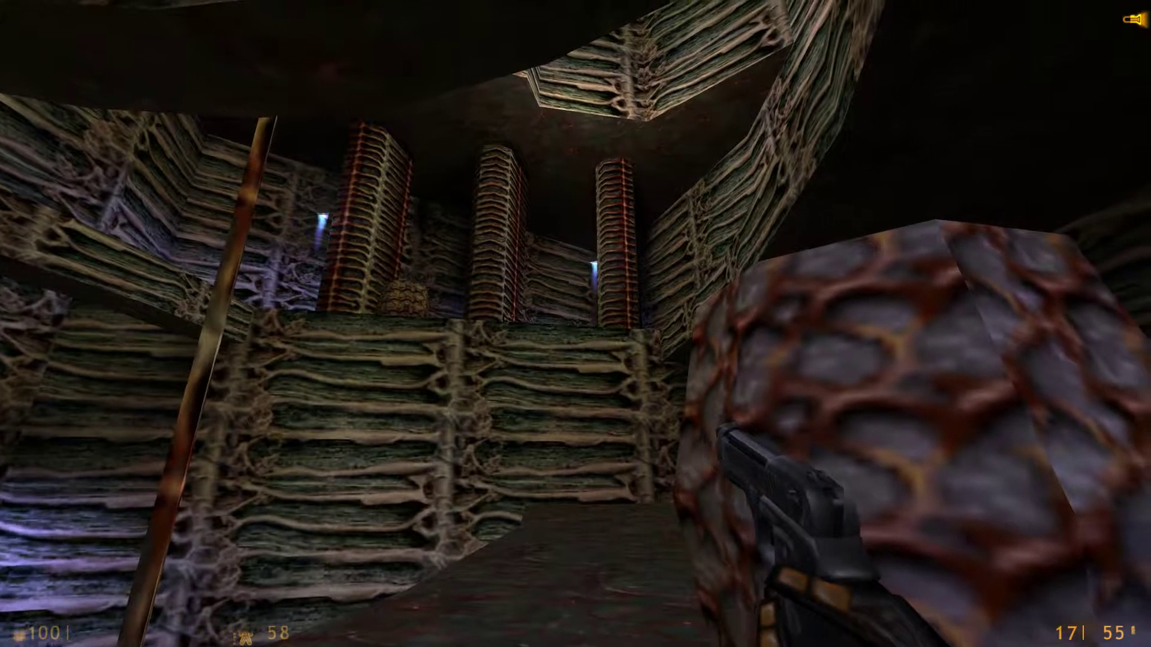
pyautogui.press('w')
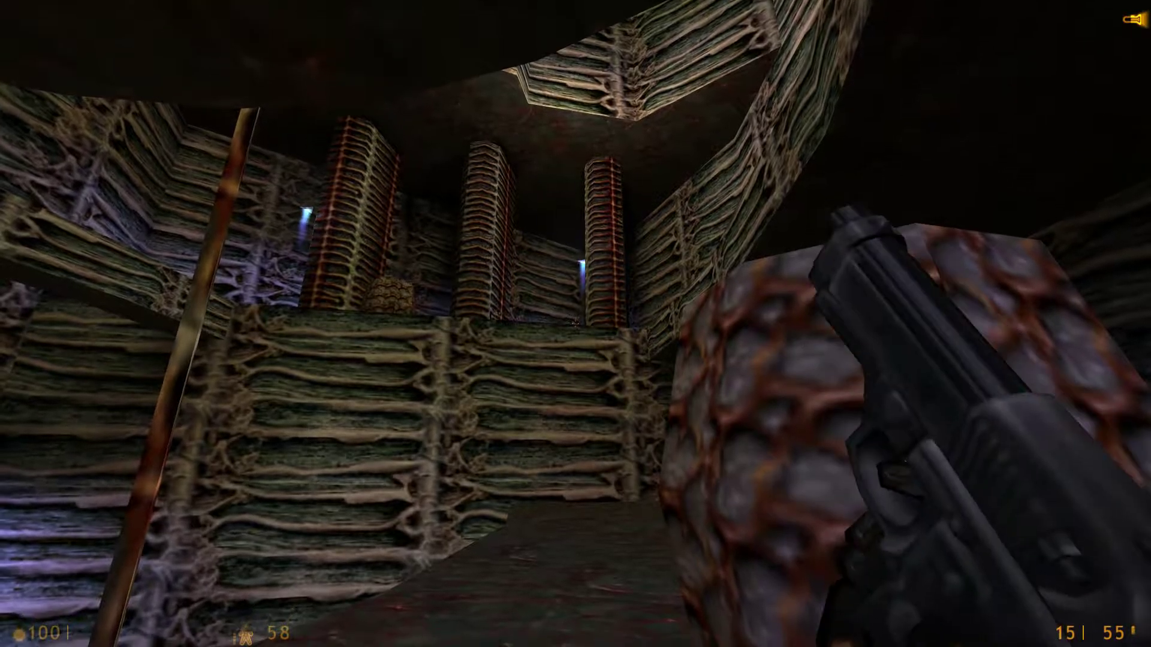
pyautogui.press('w')
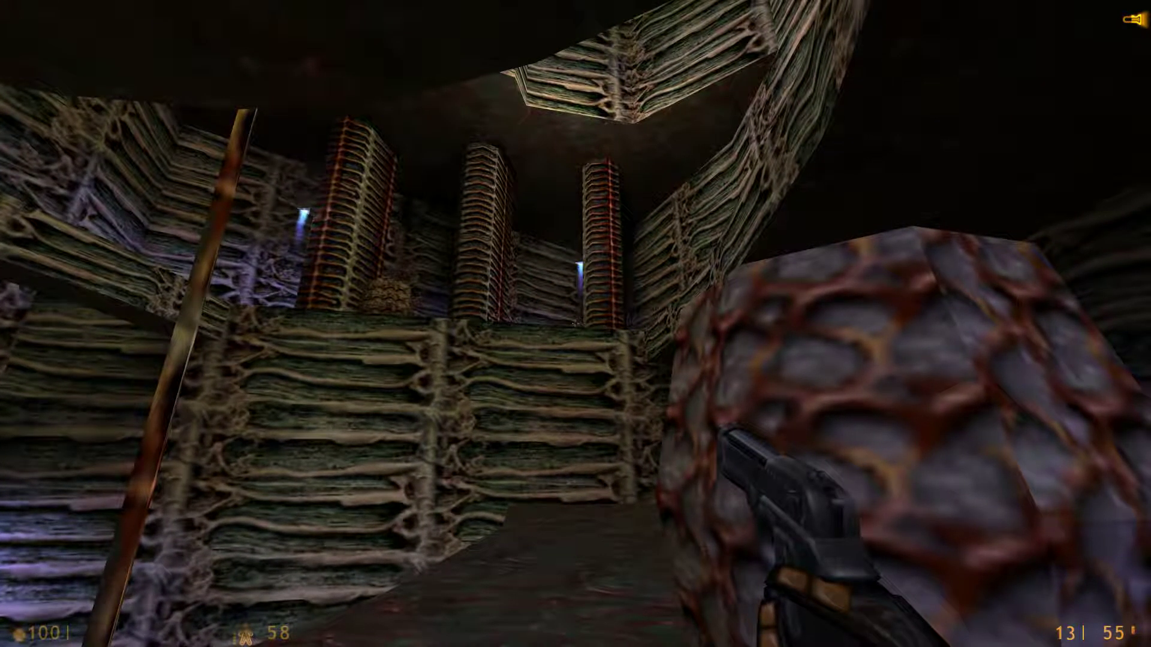
pyautogui.click(576, 323)
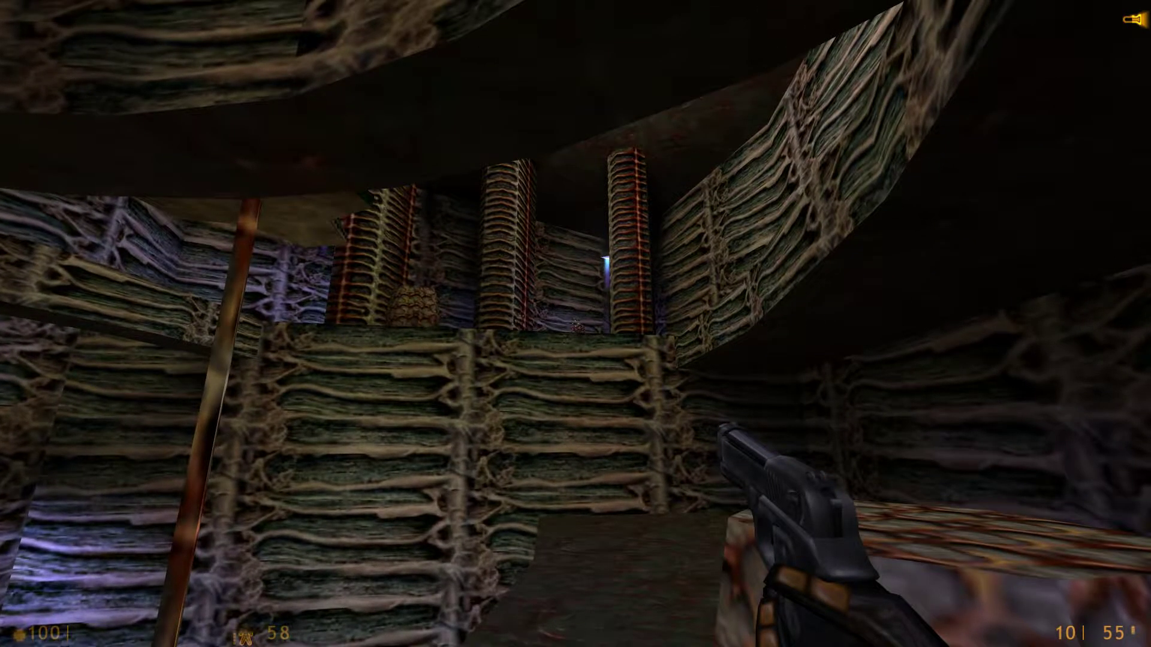
pyautogui.click(576, 324)
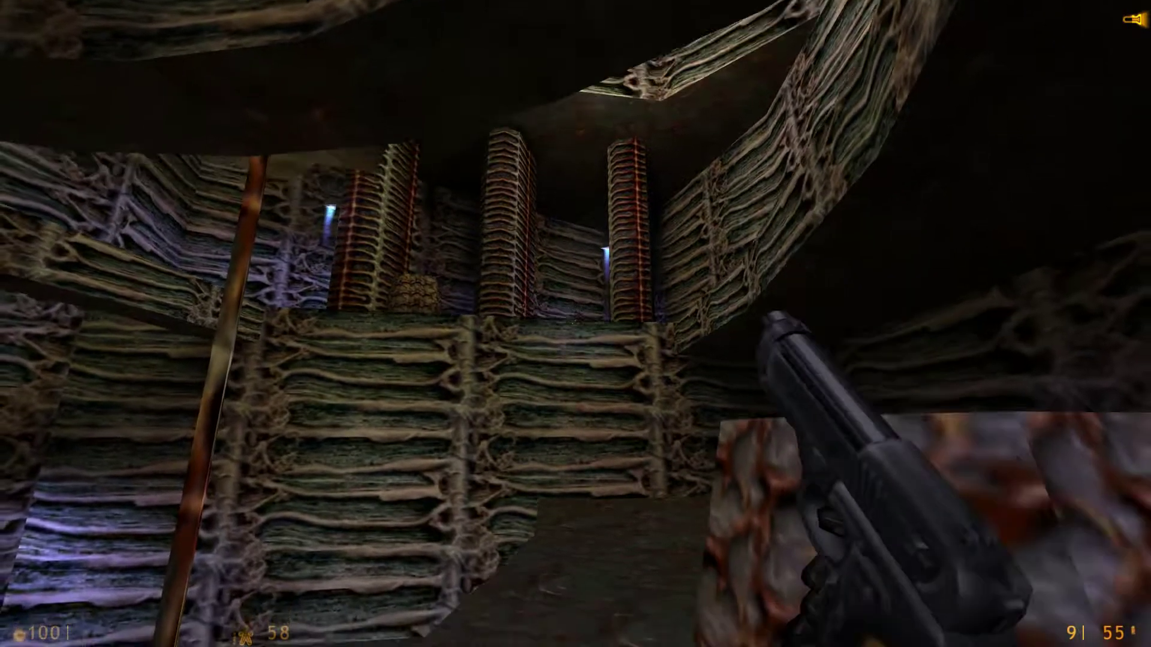
pyautogui.click(576, 324)
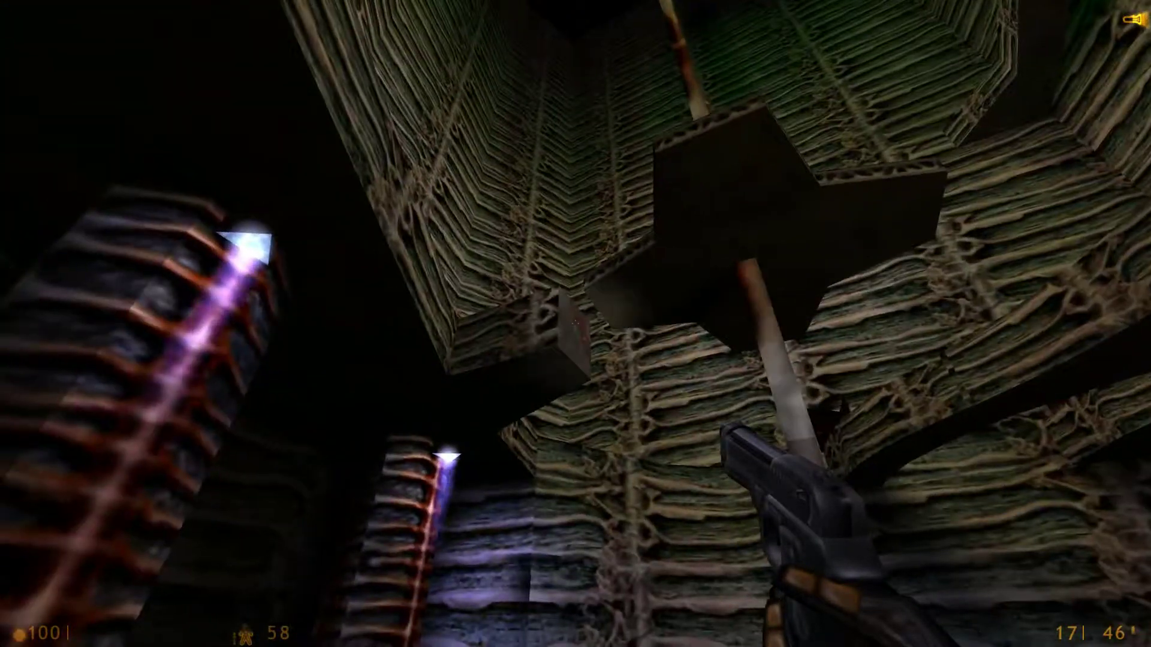
# Equip the hornet gun and walk past the pole into the chamber, past the alien grunt
pyautogui.press('4')
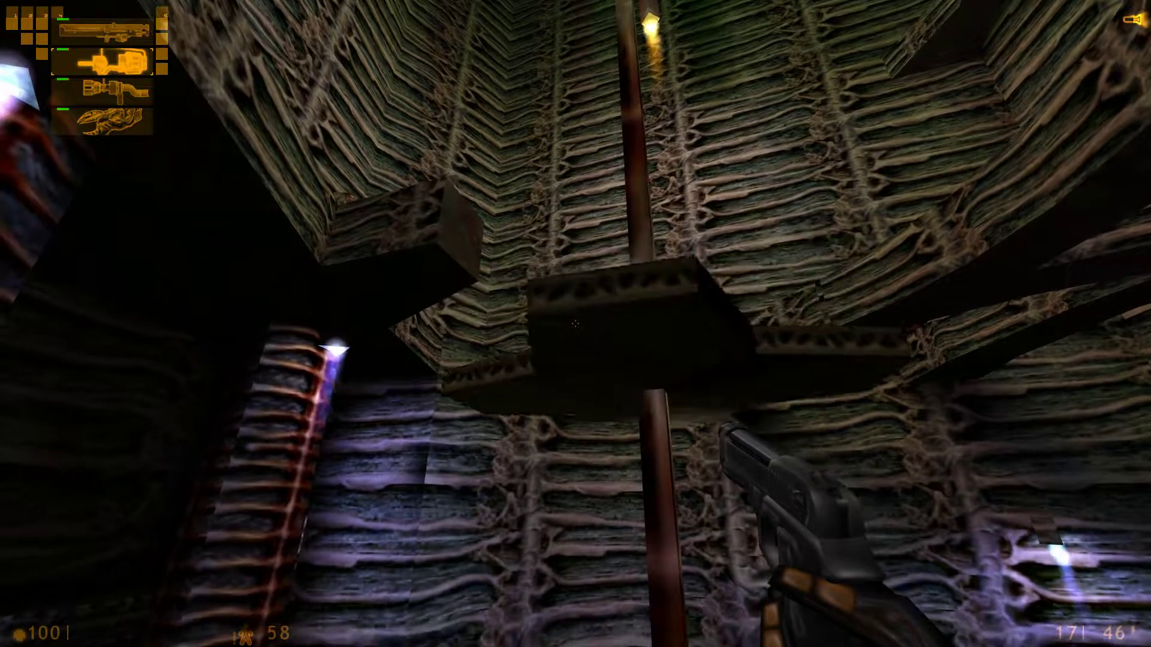
pyautogui.click(576, 324)
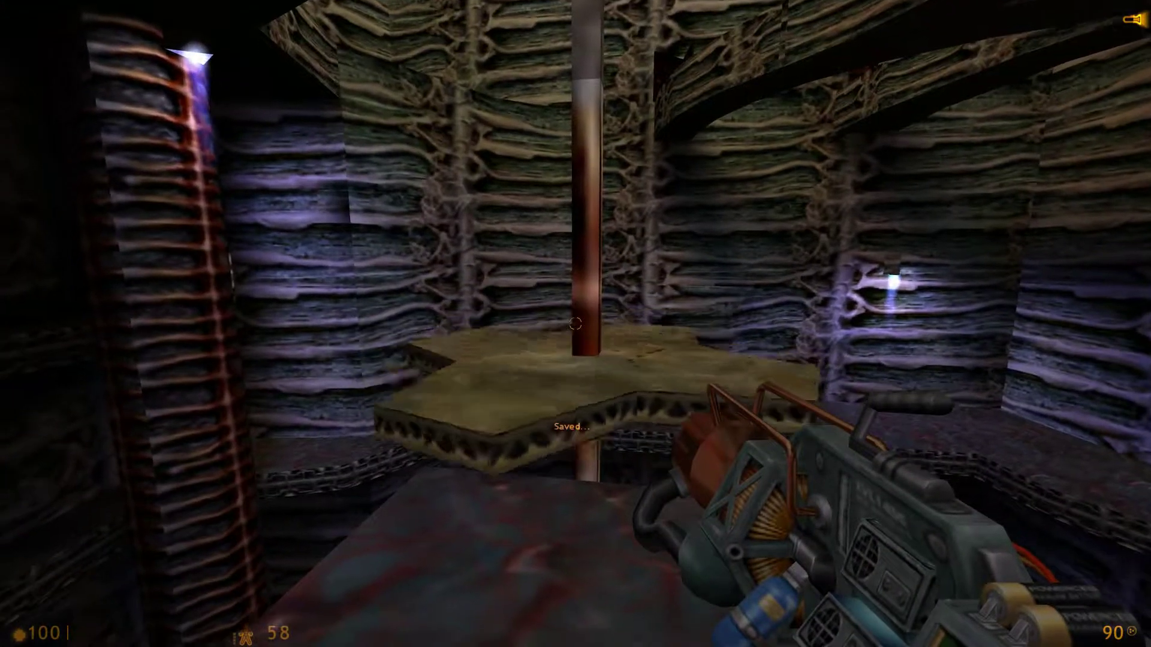
pyautogui.press('w')
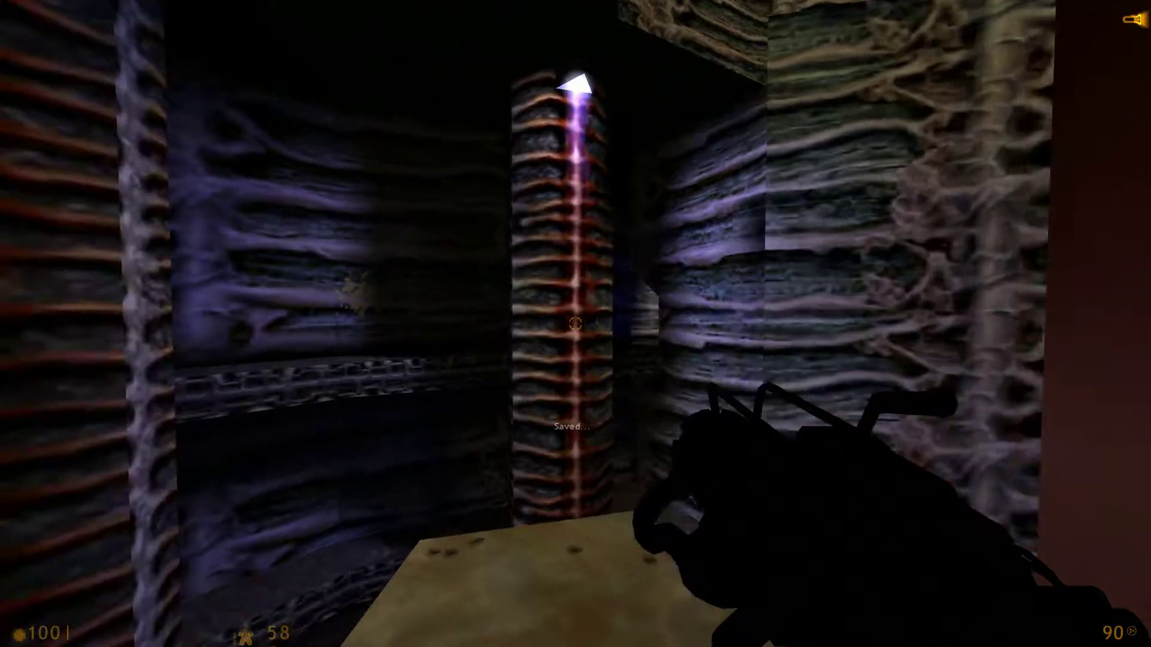
pyautogui.press('w')
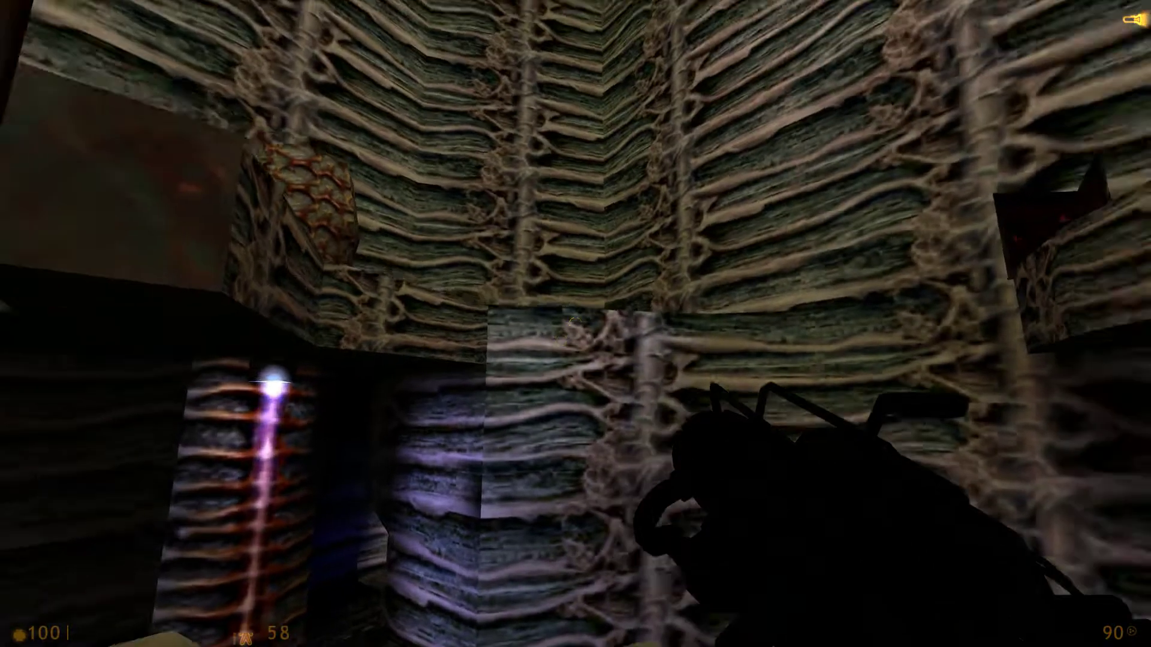
pyautogui.press('w')
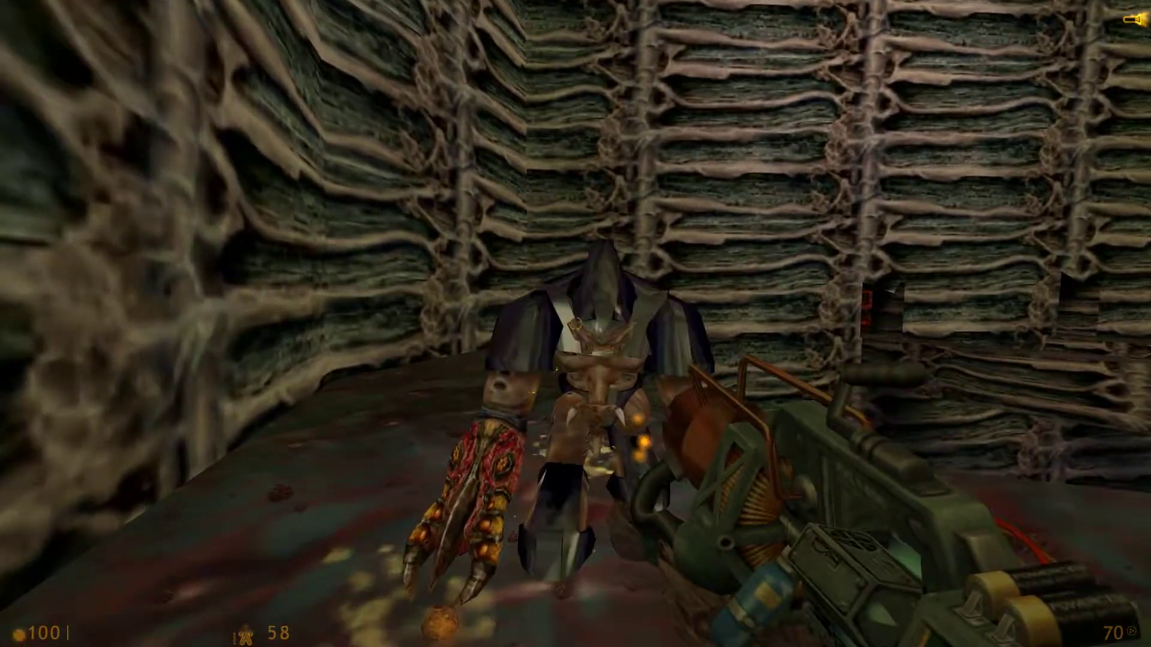
pyautogui.press('w')
pyautogui.press('w')
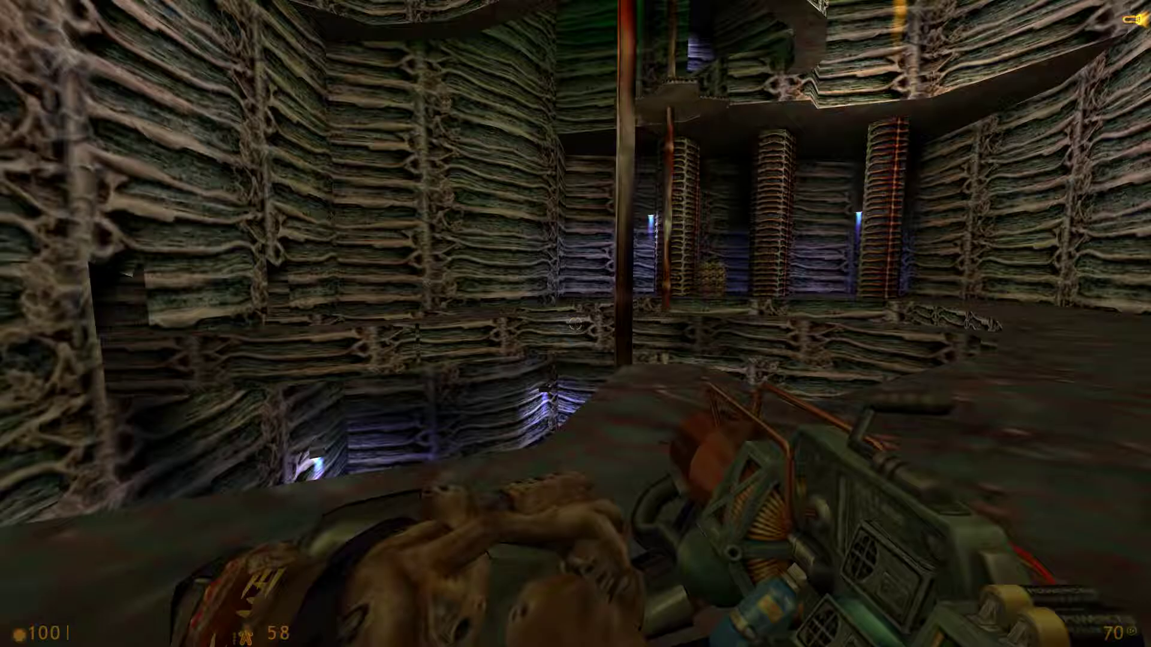
pyautogui.press('w')
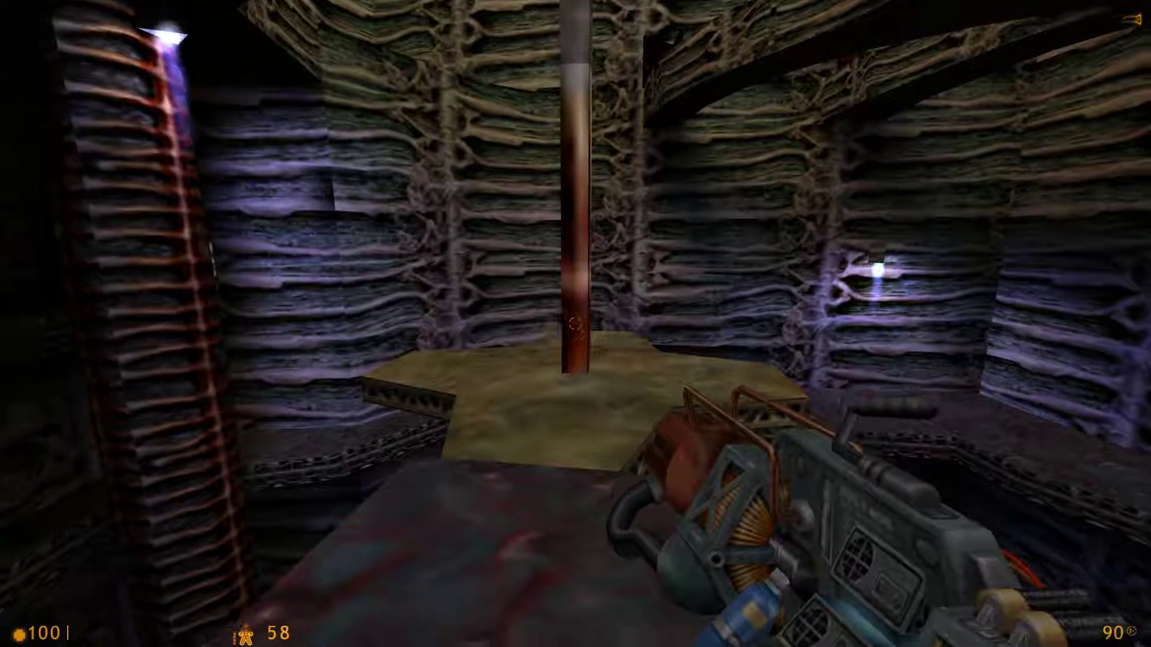
pyautogui.press('w')
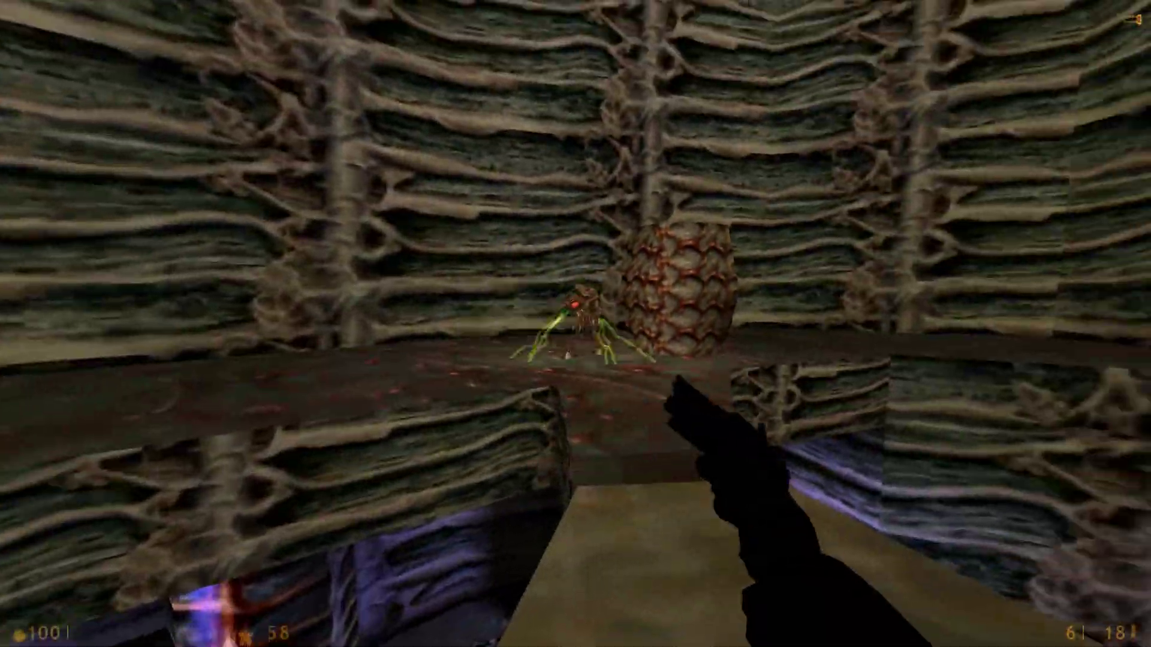
# Shoot at the headcrab by the barrel, then restore the earlier save
pyautogui.click(576, 324)
pyautogui.click(576, 323)
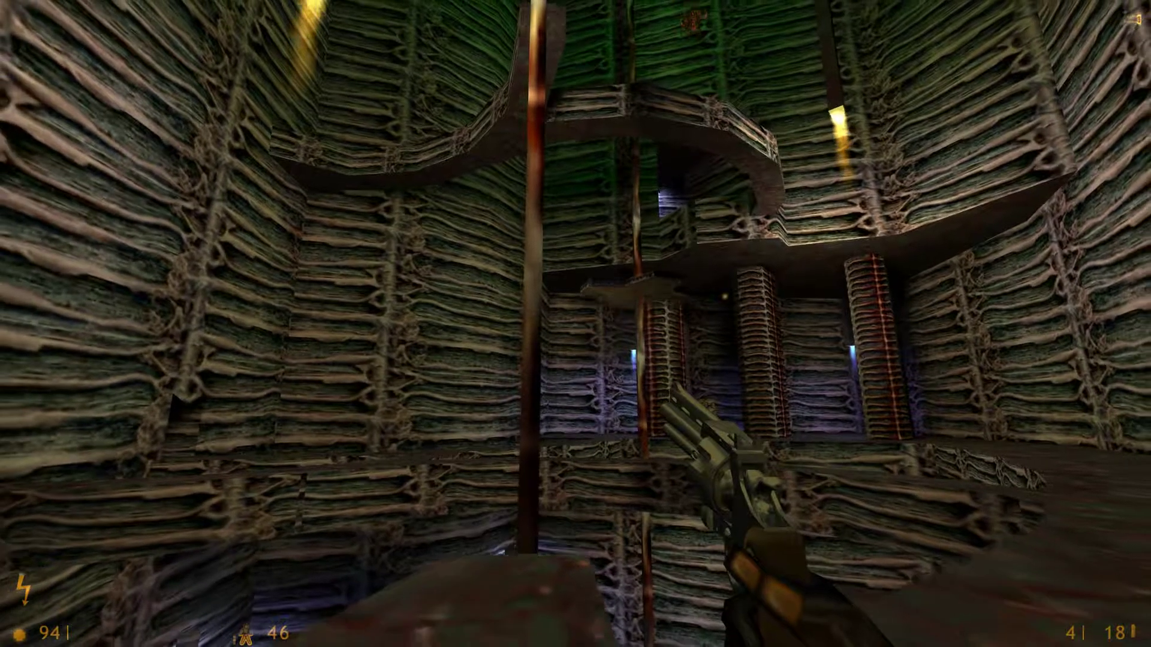
pyautogui.press('F7')
# Kill the creature near the barrel, reload the revolver, and enter the dark passage
pyautogui.press('w')
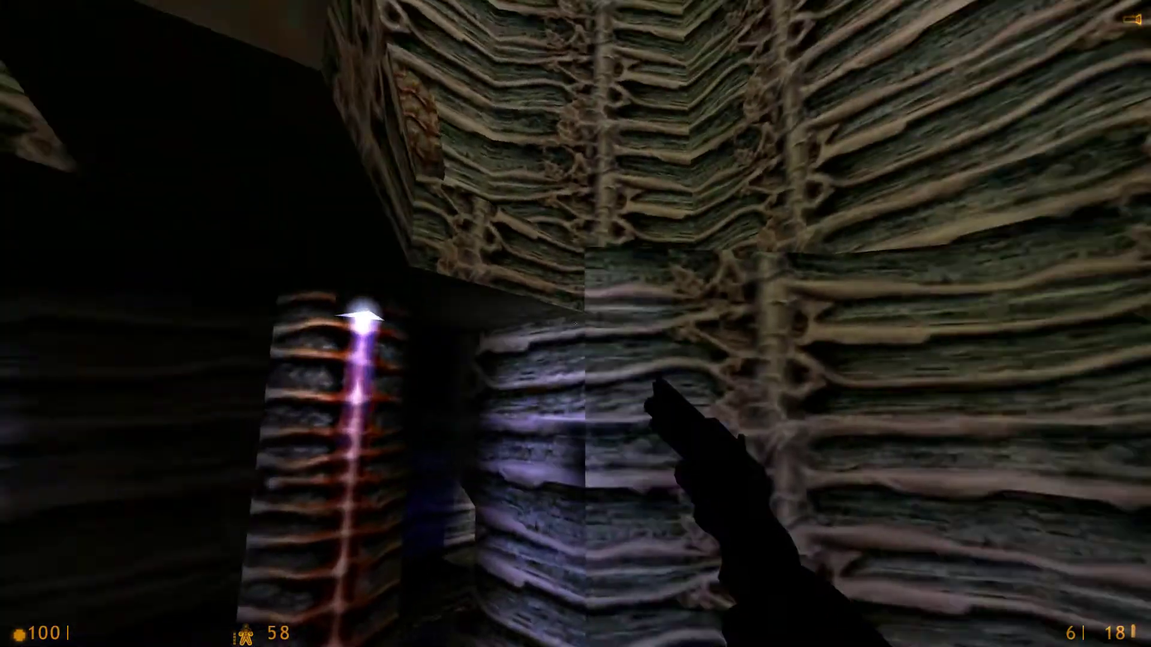
pyautogui.press('w')
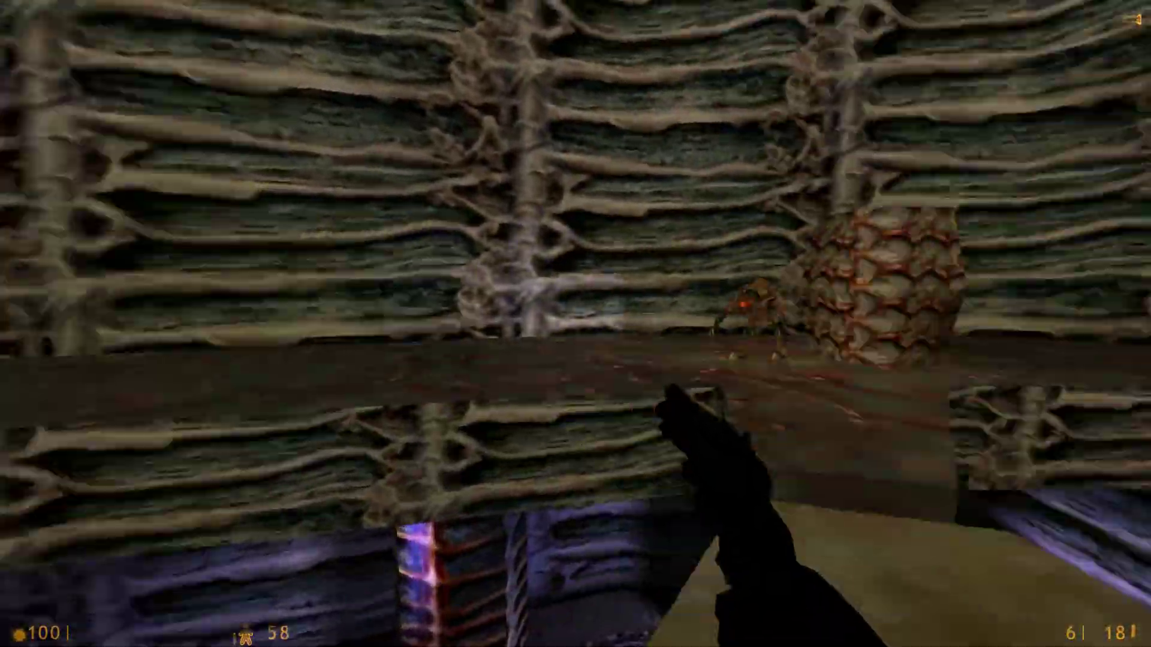
pyautogui.click(576, 324)
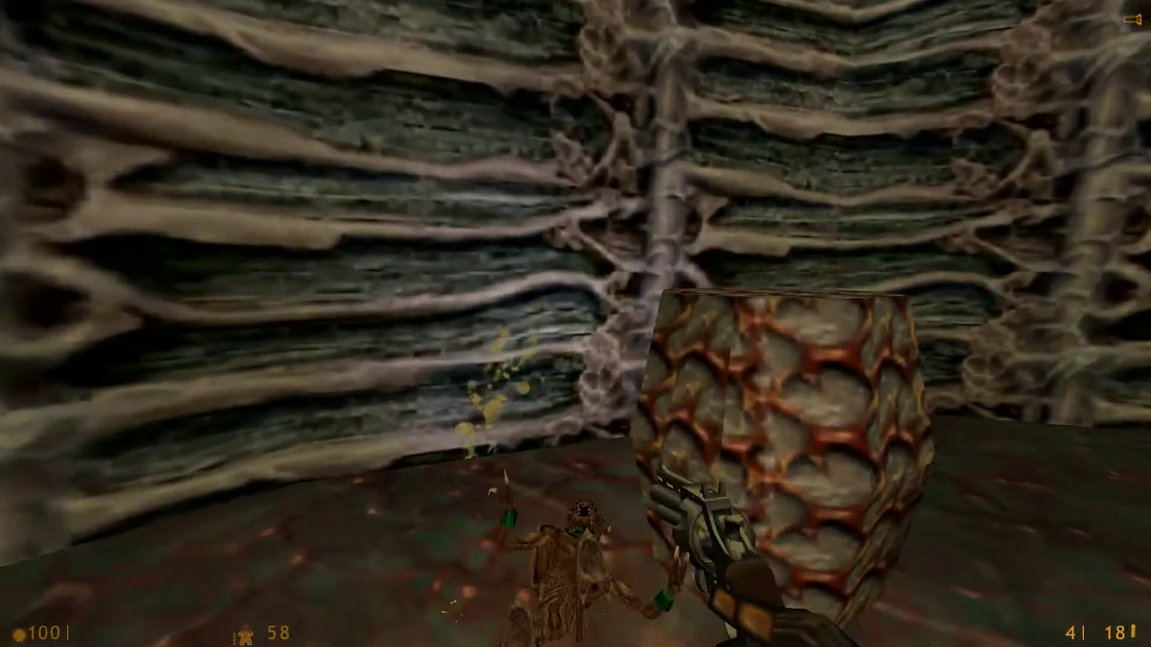
pyautogui.press('w')
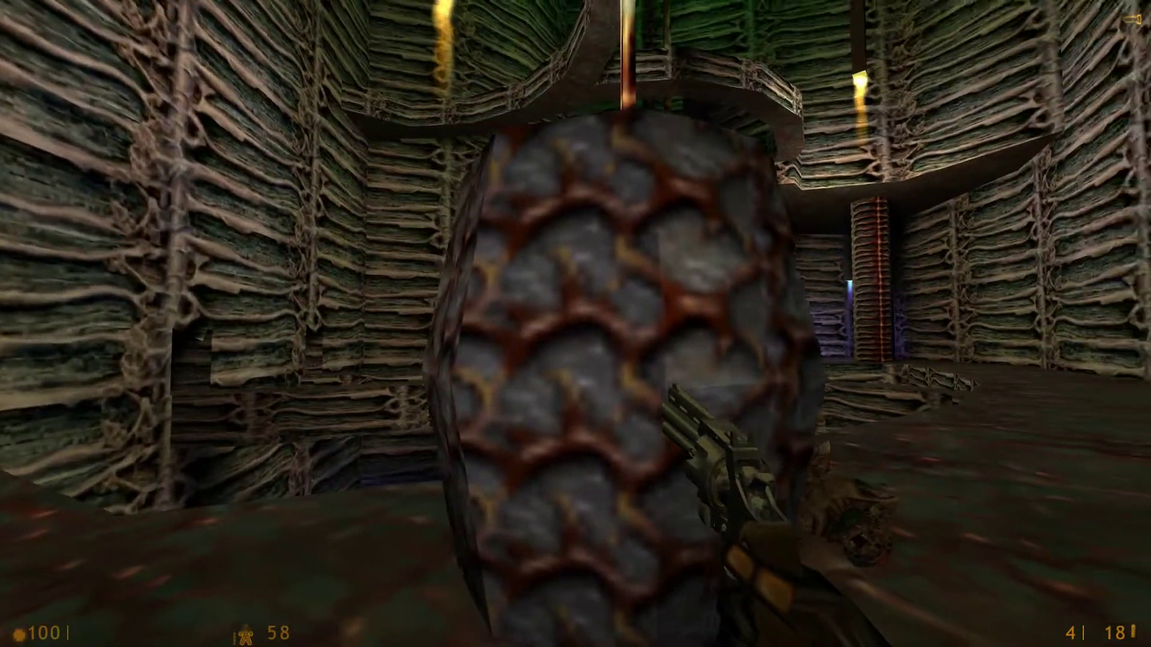
pyautogui.press('w')
pyautogui.press('r')
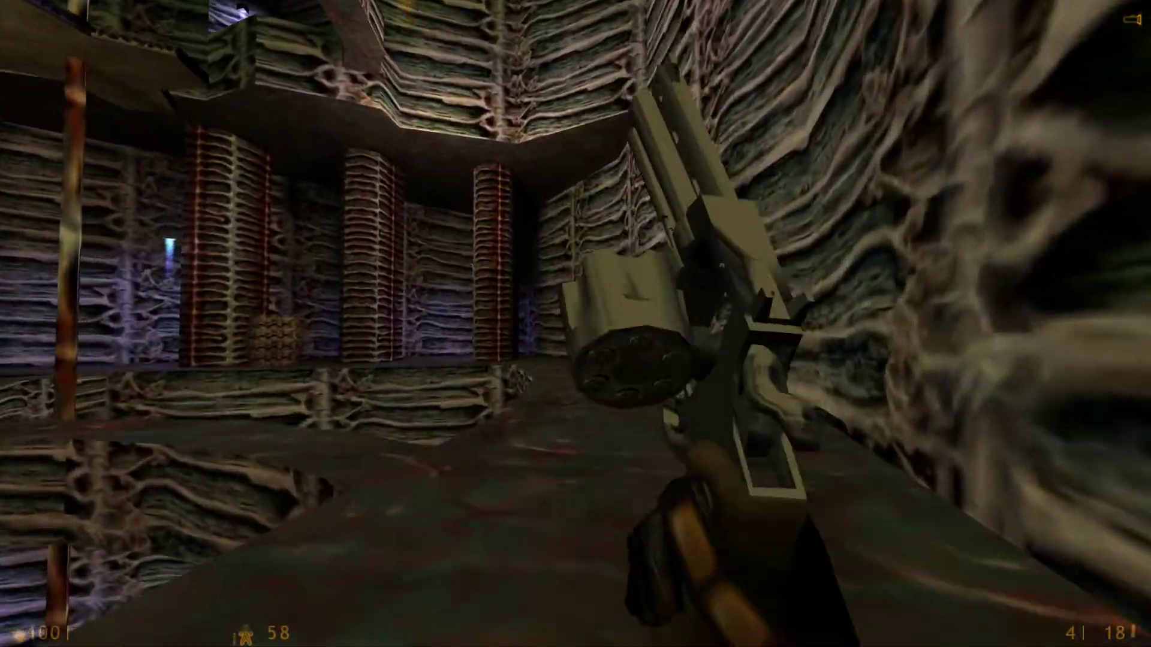
pyautogui.press('w')
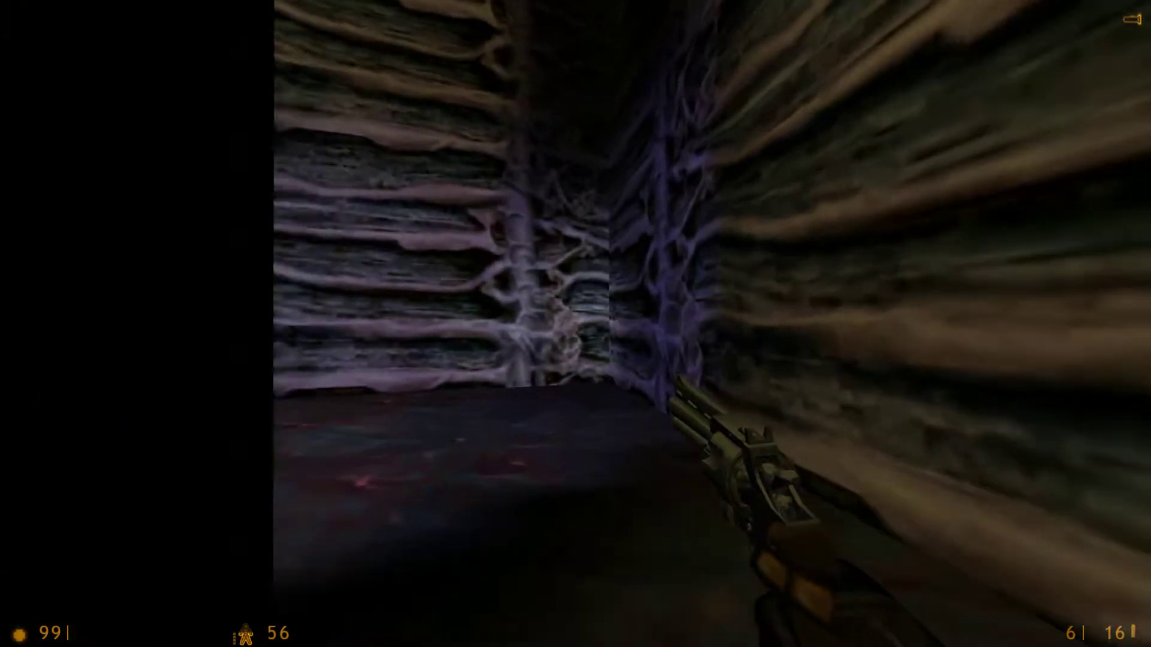
# Quicksave, equip the crossbow, and move around the dark pillar
pyautogui.press('w')
pyautogui.press('F6')
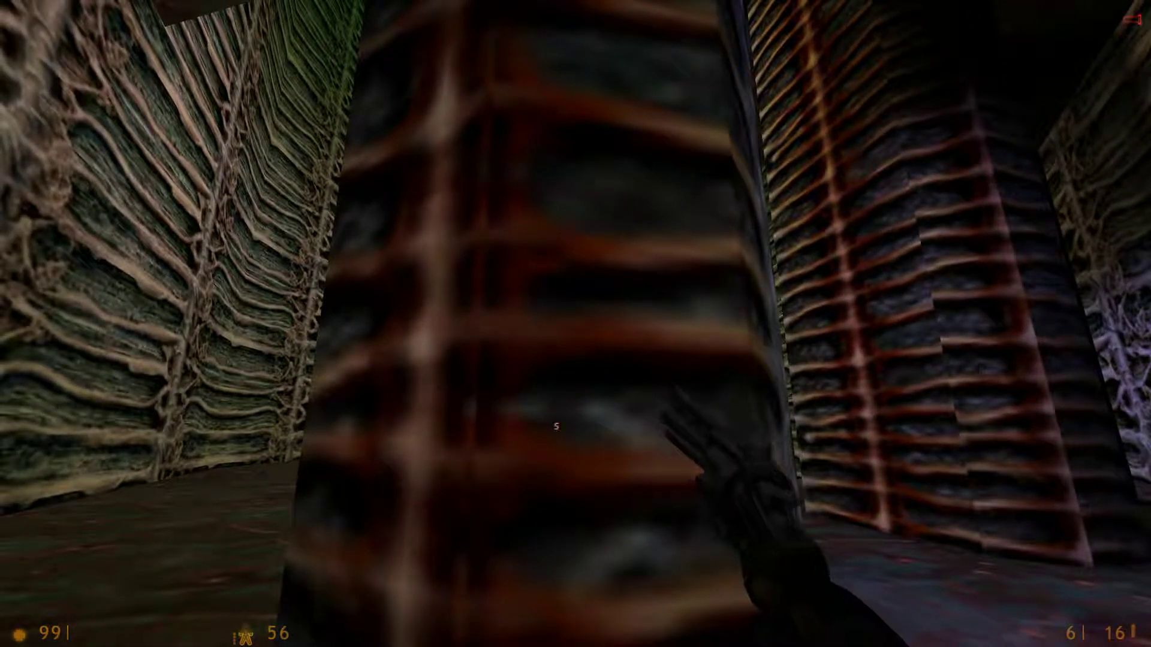
pyautogui.press('2')
pyautogui.click(576, 324)
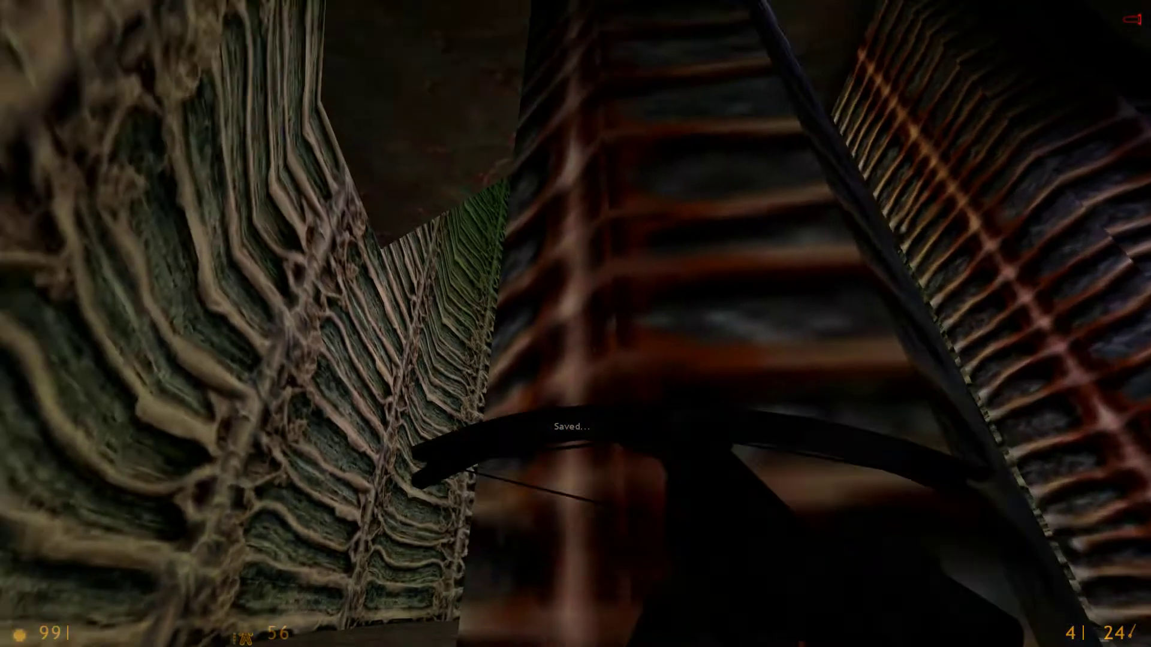
pyautogui.press('w')
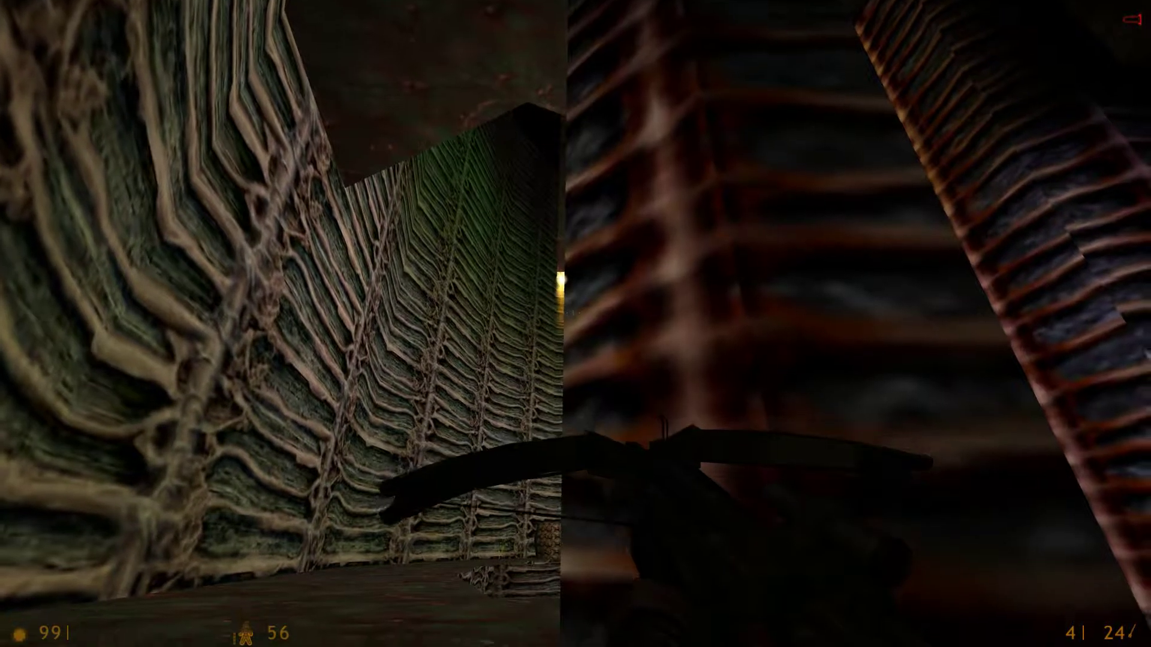
pyautogui.press('w')
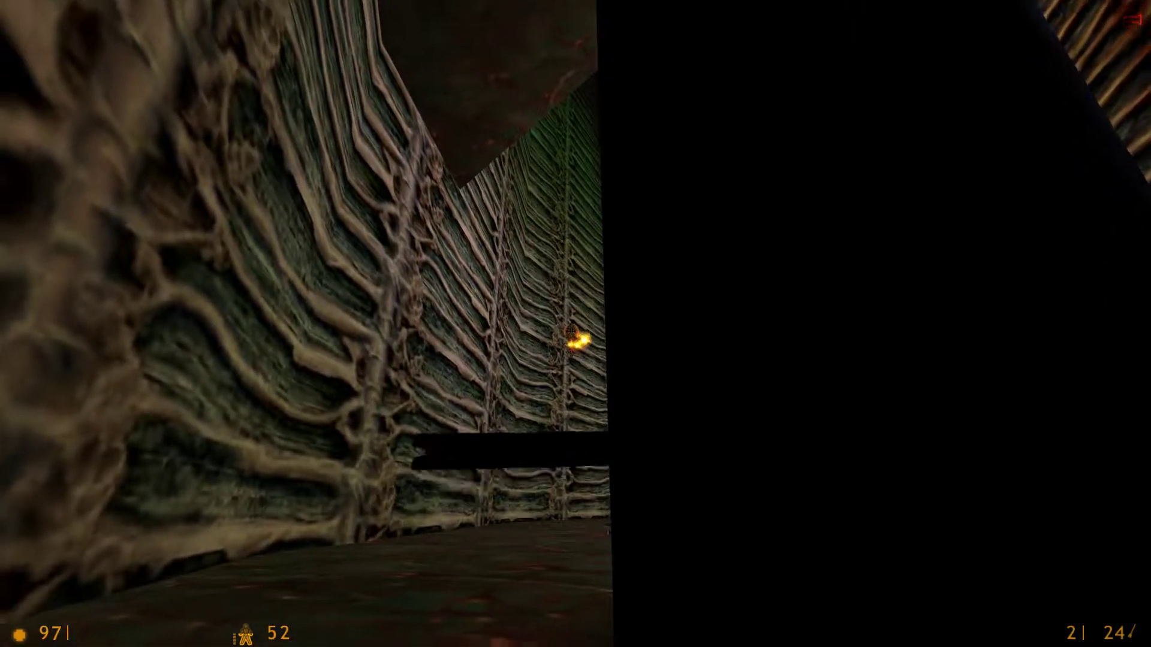
# Fire a crossbow bolt and strafe behind the pillar while it reloads
pyautogui.press('w')
pyautogui.press('a')
pyautogui.click(575, 324)
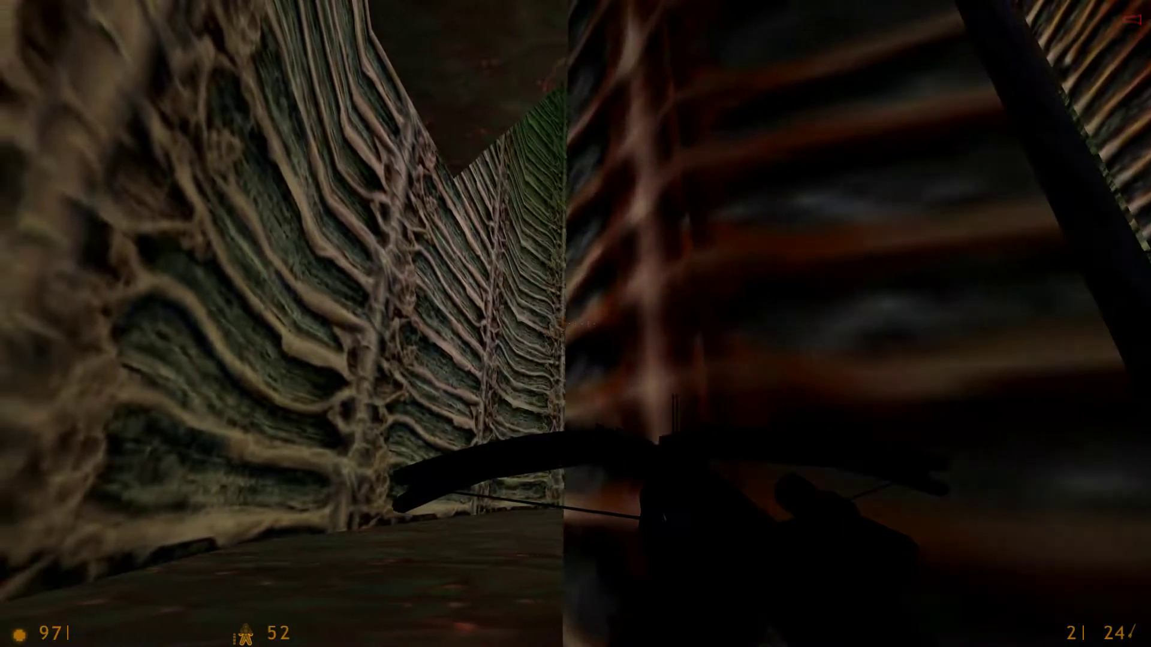
pyautogui.press('a')
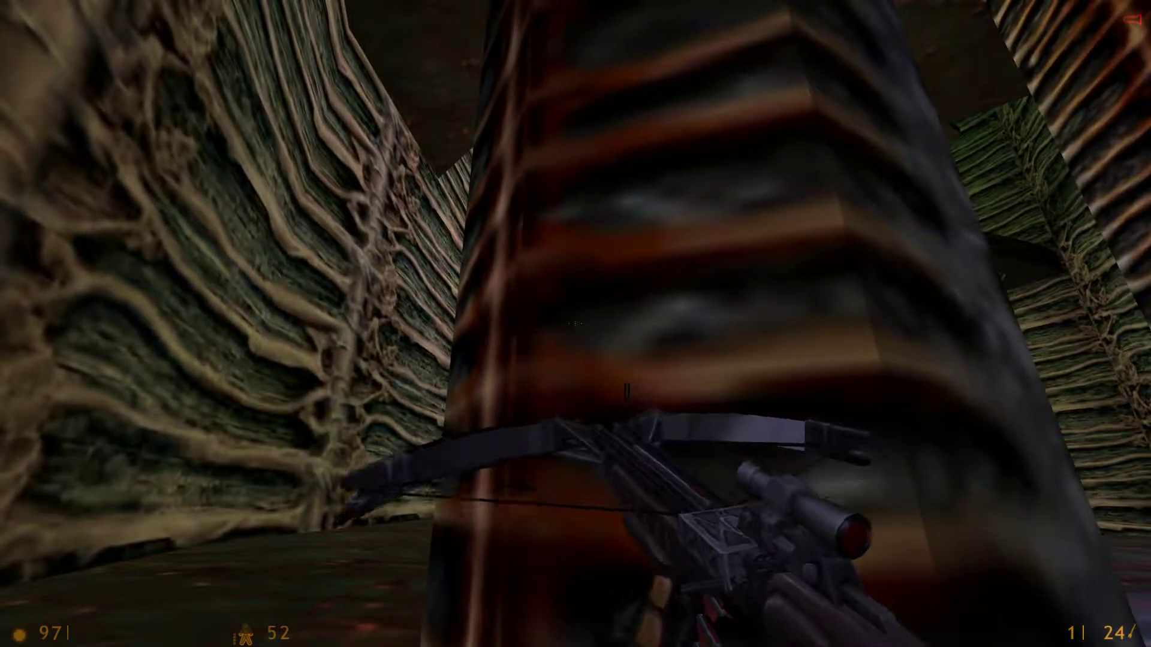
pyautogui.press('a')
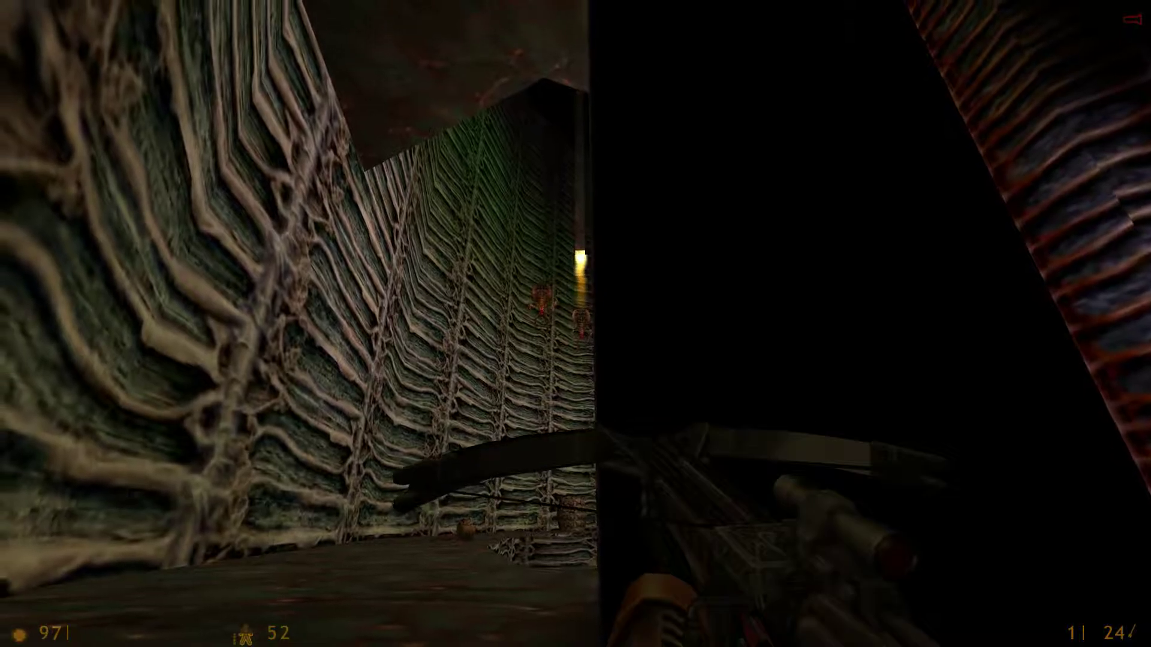
pyautogui.press('a')
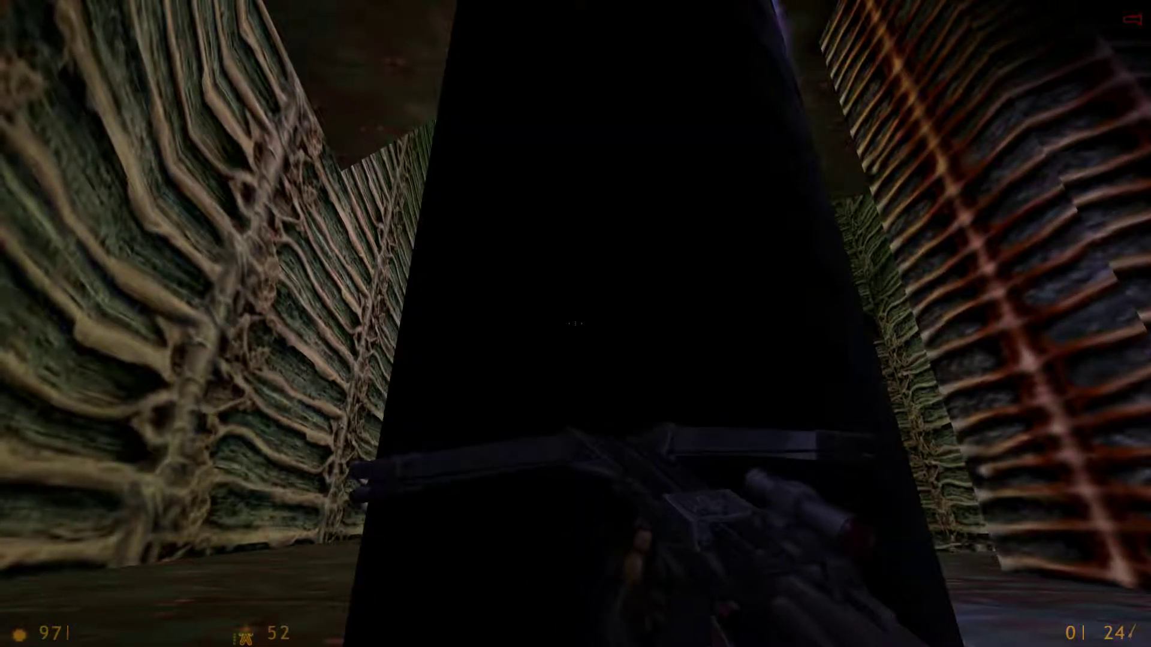
pyautogui.press('a')
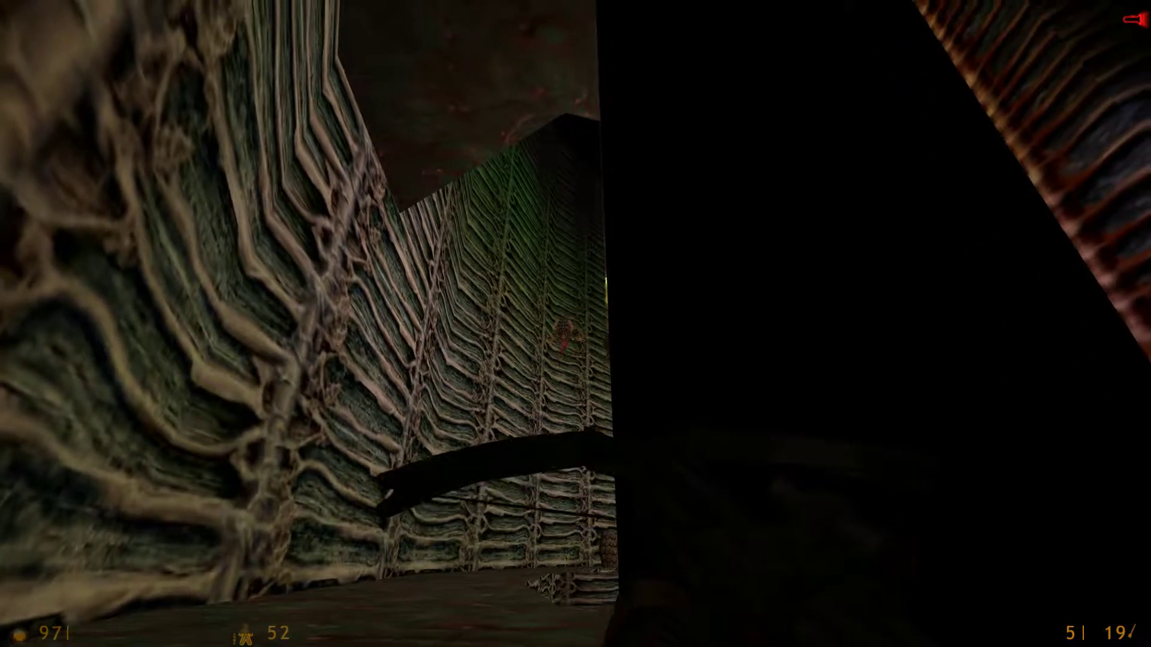
# Peek out from behind the pillar to fire another bolt, then duck back
pyautogui.press('w')
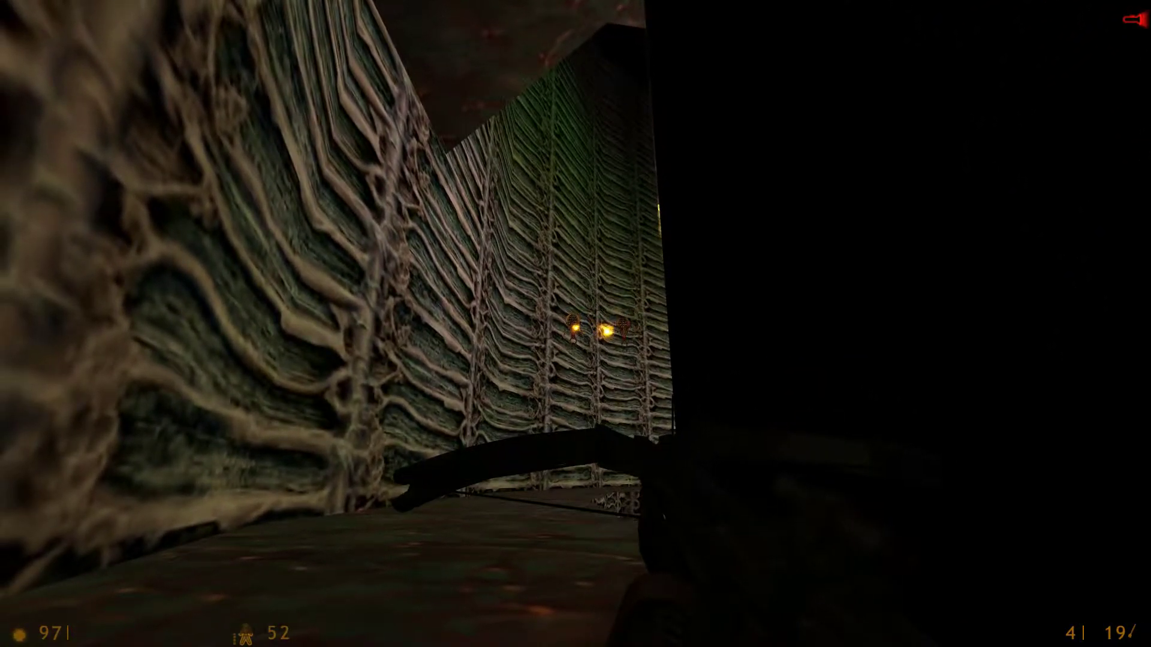
pyautogui.press('w')
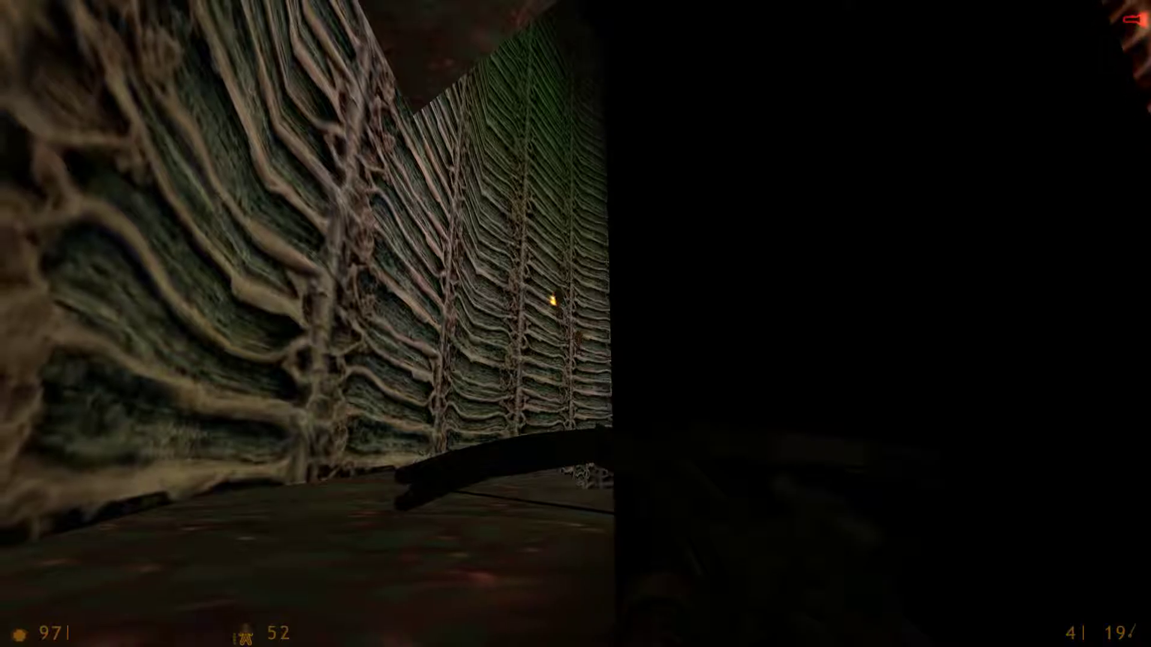
pyautogui.press('d')
pyautogui.press('a')
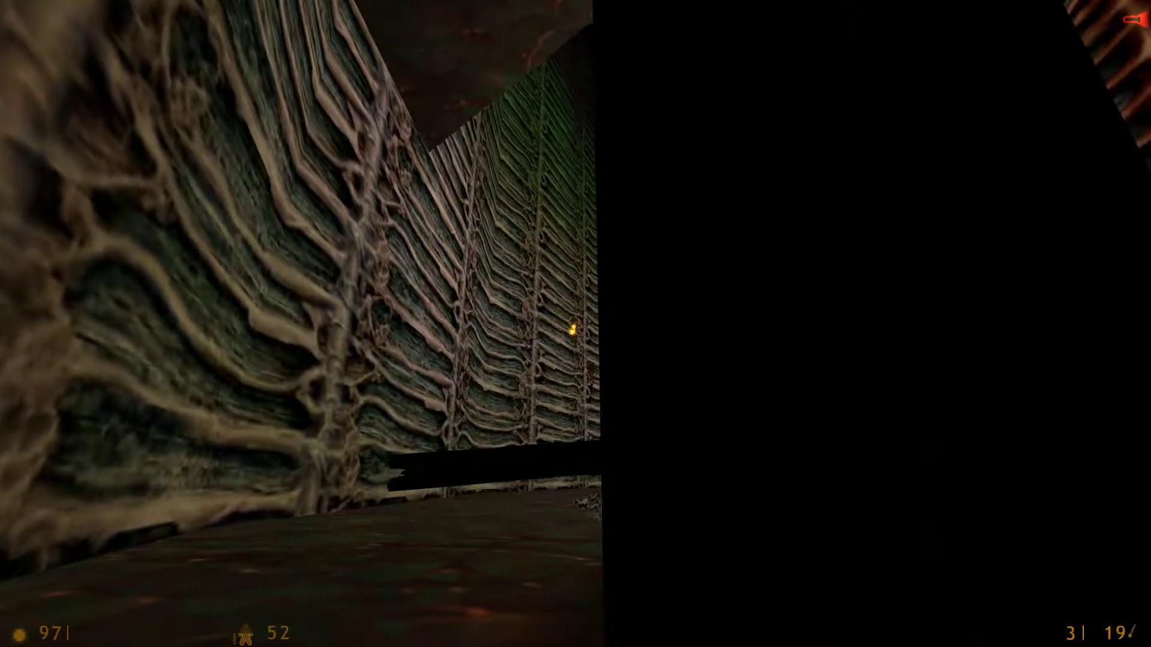
pyautogui.press('a')
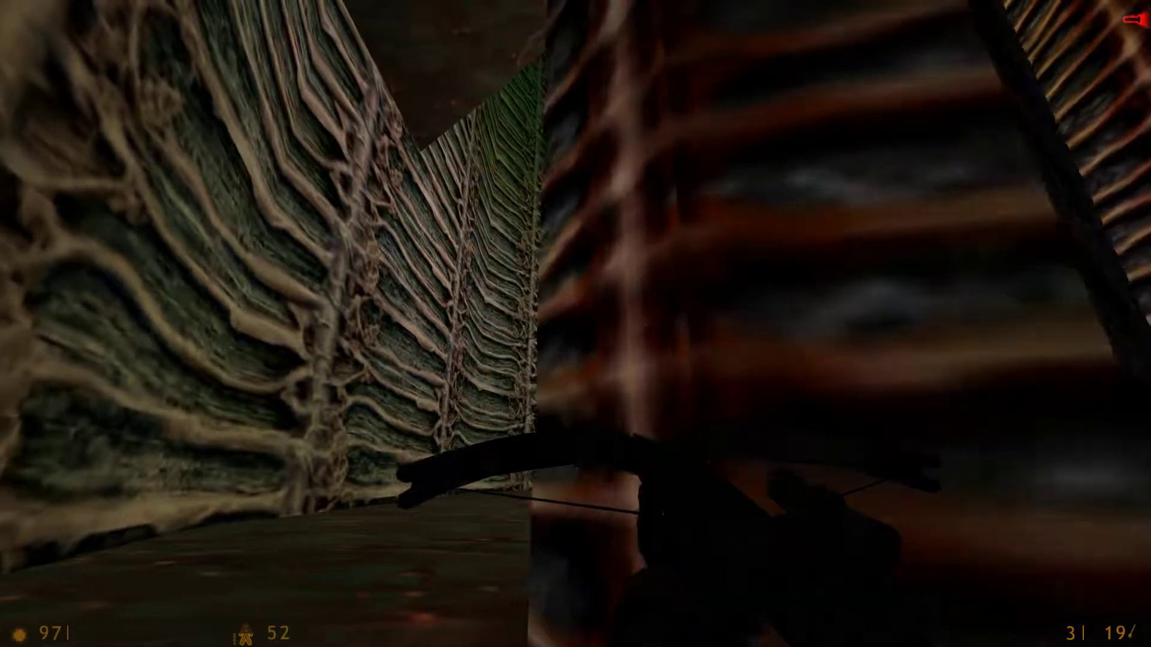
pyautogui.click(576, 324)
pyautogui.press('d')
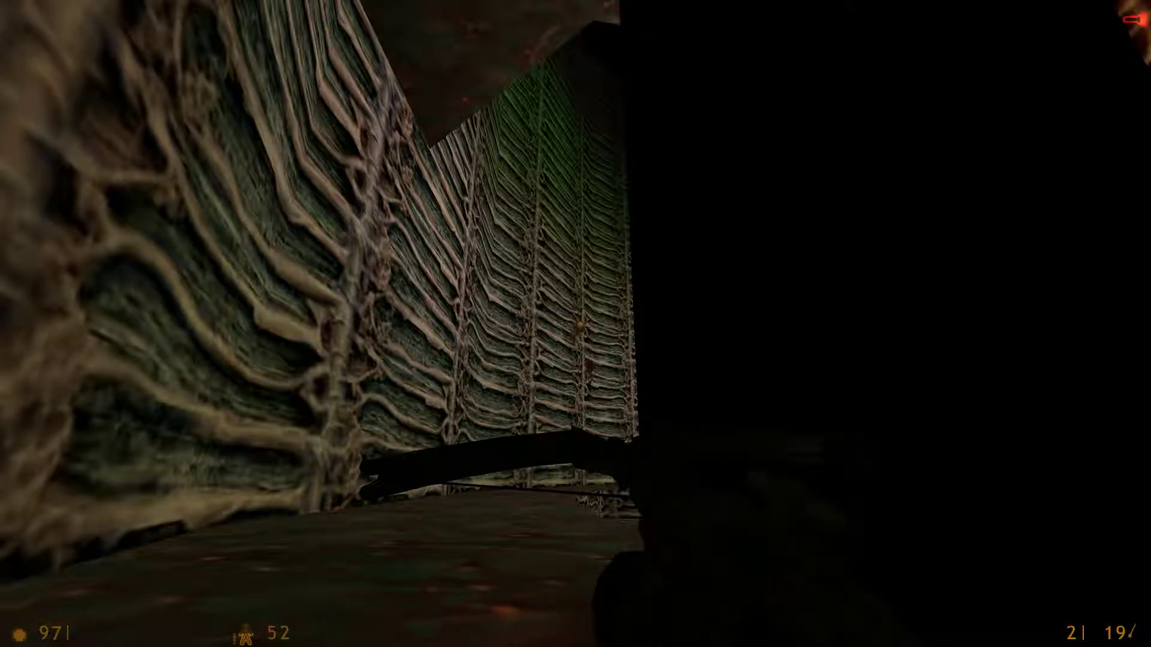
pyautogui.press('a')
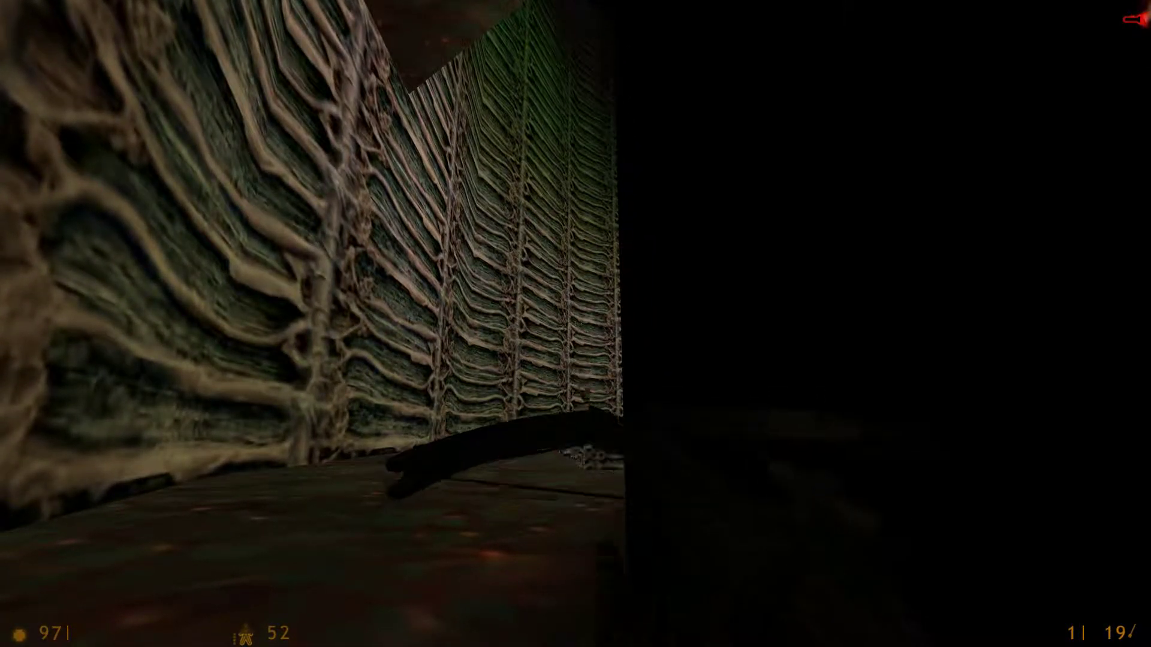
# Leave the shaft for the purple-lit corridor and reload the crossbow
pyautogui.press('w')
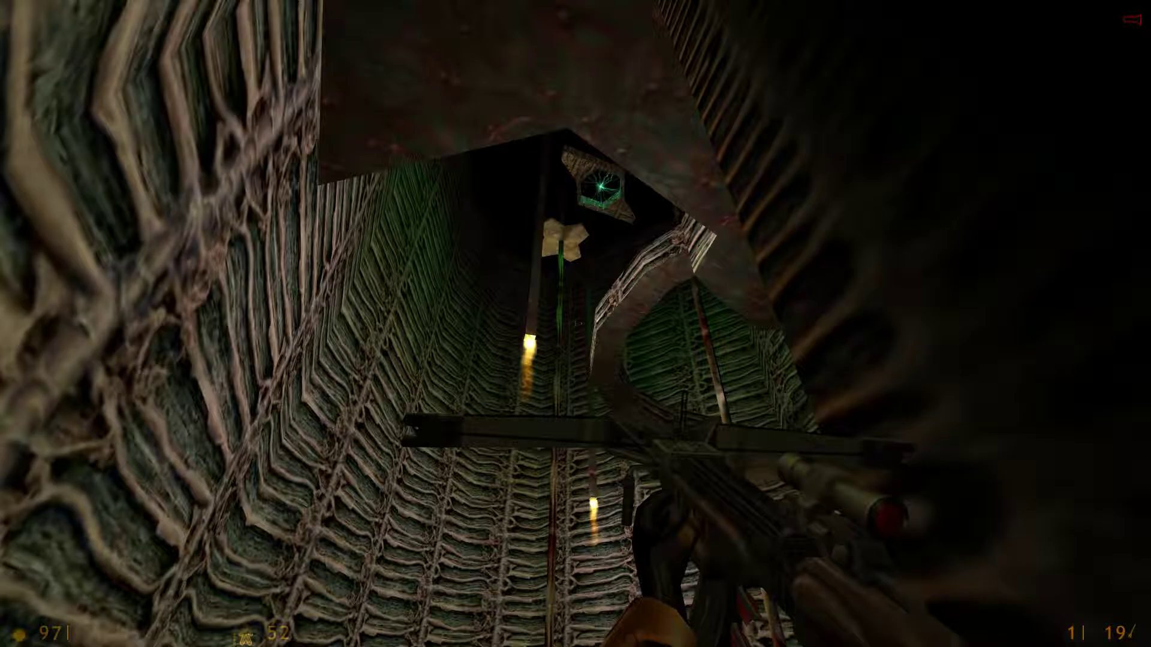
pyautogui.press('w')
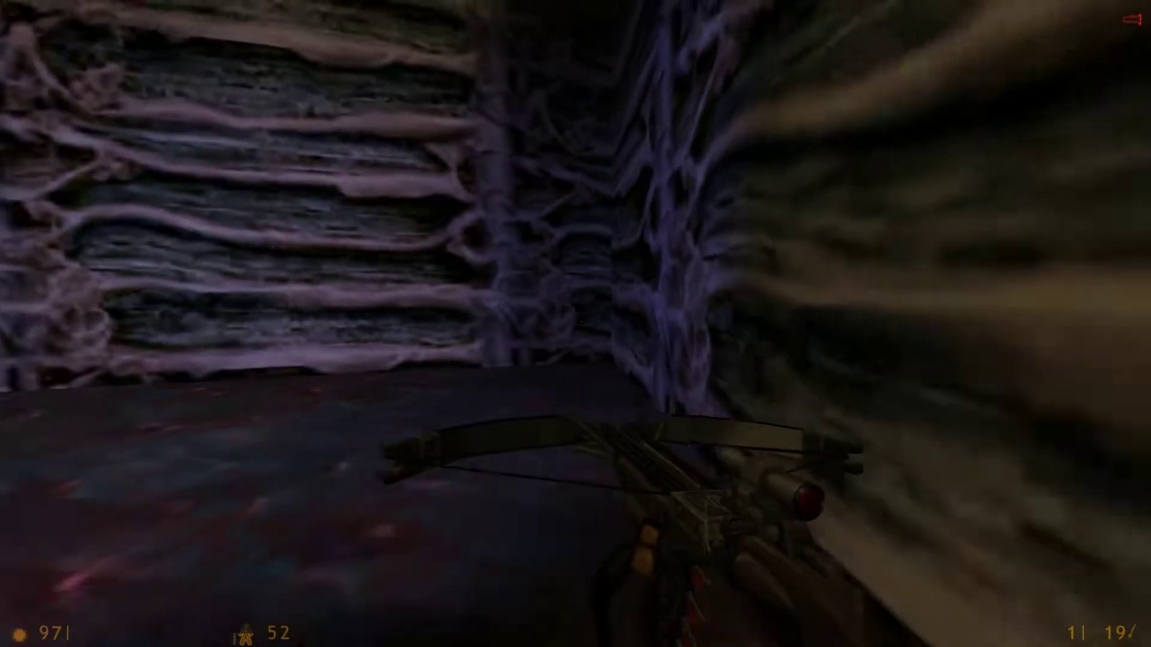
pyautogui.press('r')
pyautogui.press('w')
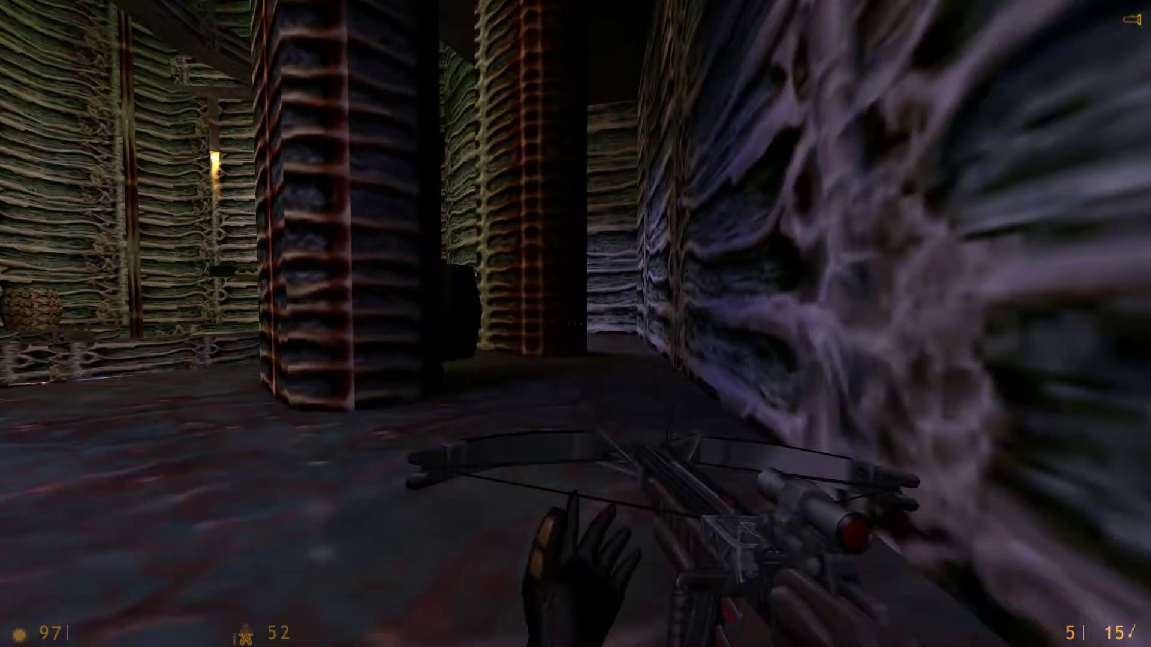
# Switch to the pistol and circle the dark pillar, taking a first shot
pyautogui.press('w')
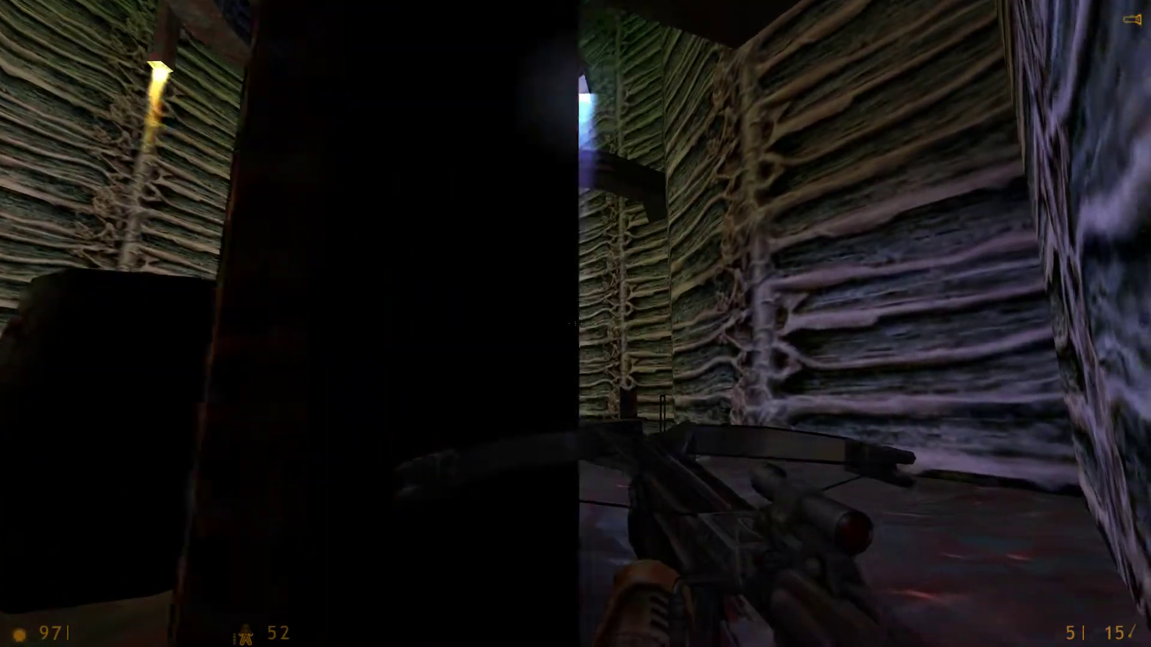
pyautogui.press('w')
pyautogui.press('2')
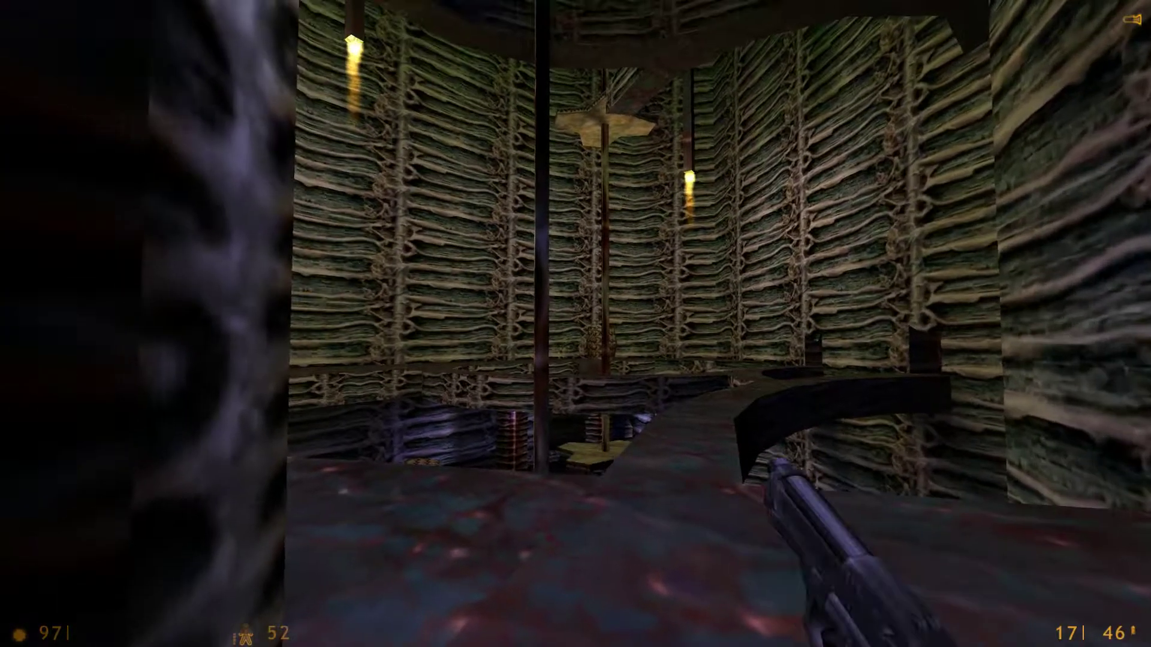
pyautogui.press('w')
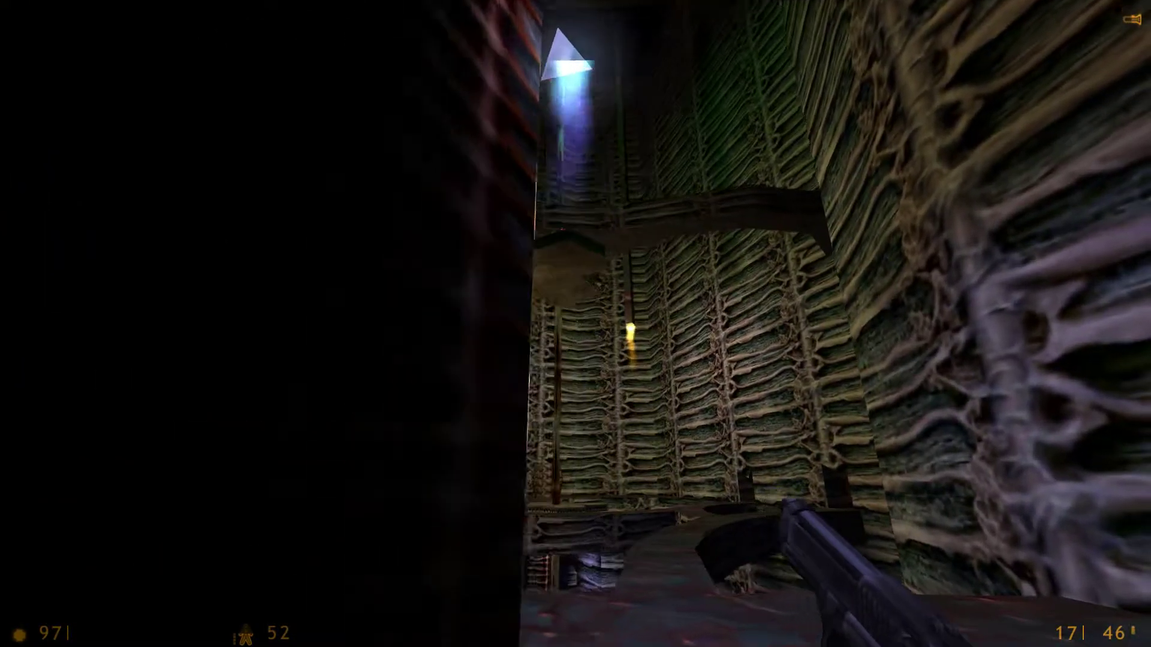
pyautogui.press('w')
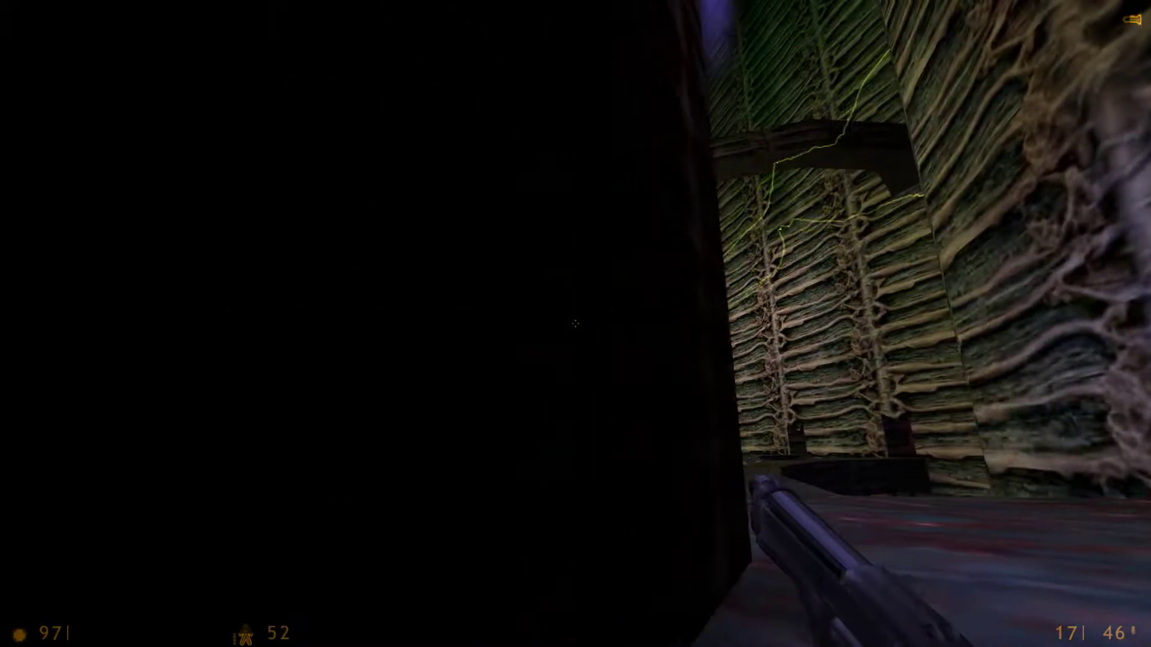
pyautogui.press('w')
pyautogui.click(576, 323)
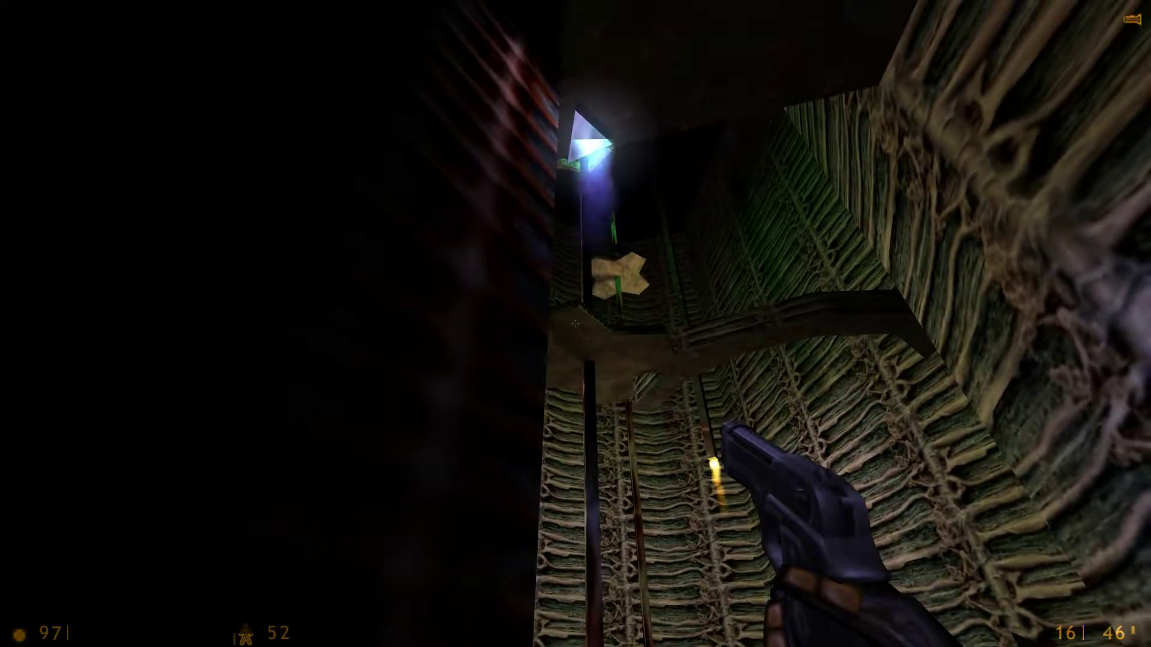
# Keep shooting the alien grunt on the ledge until it goes down
pyautogui.press('w')
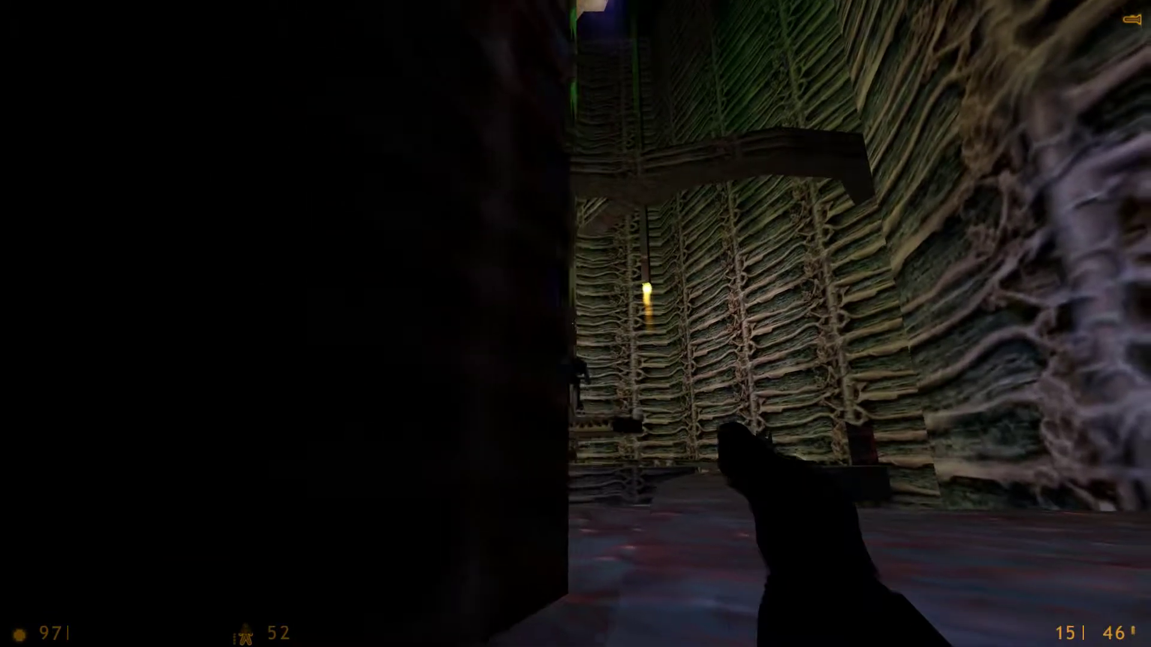
pyautogui.click(577, 324)
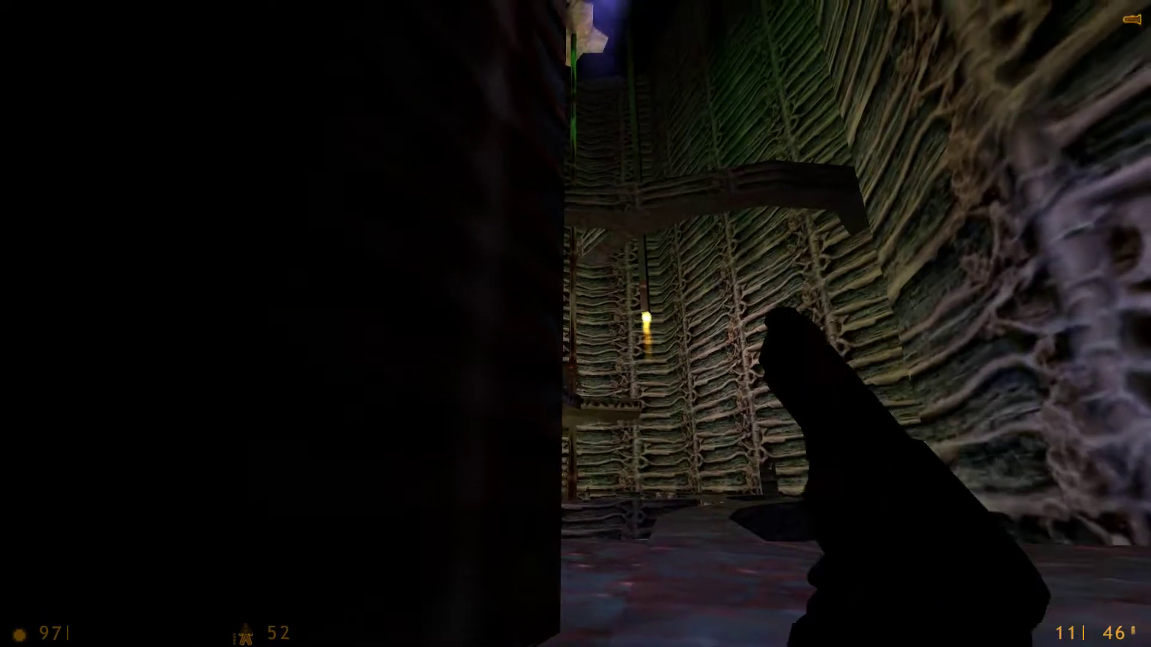
pyautogui.click(575, 324)
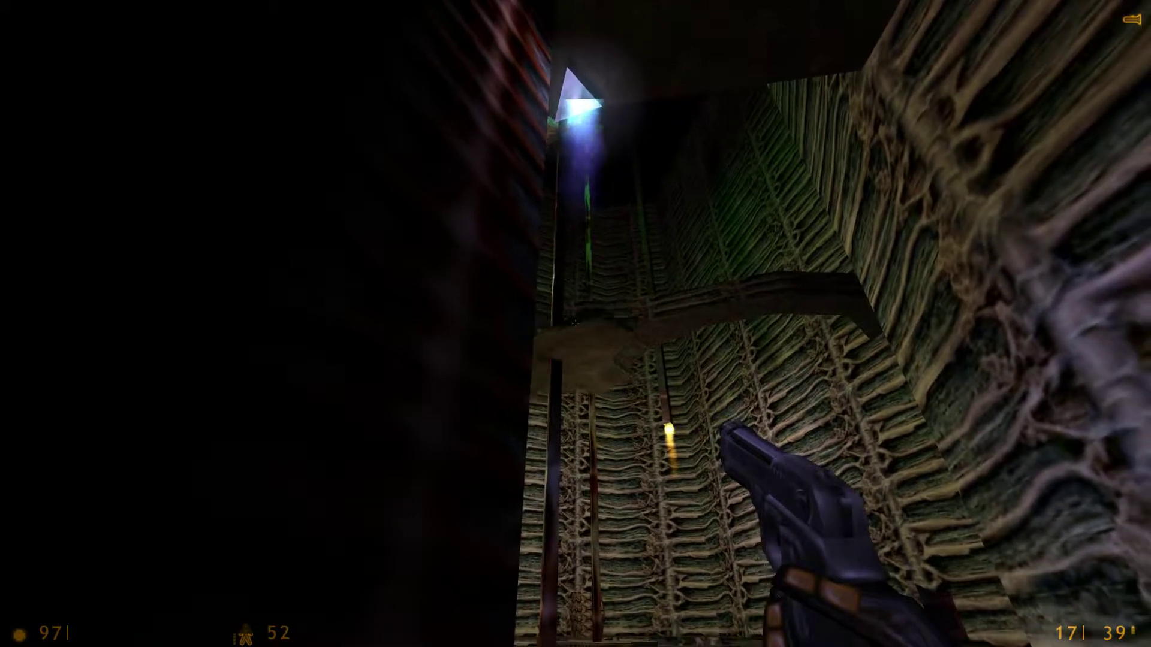
pyautogui.click(575, 325)
pyautogui.click(576, 324)
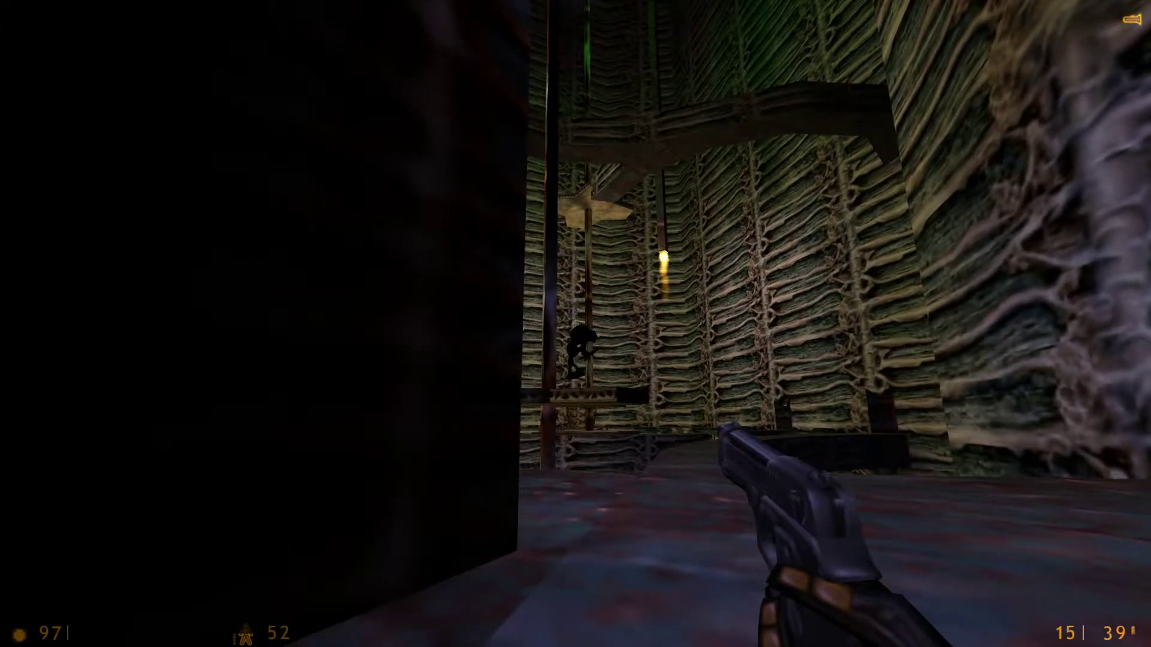
pyautogui.click(576, 323)
pyautogui.click(575, 324)
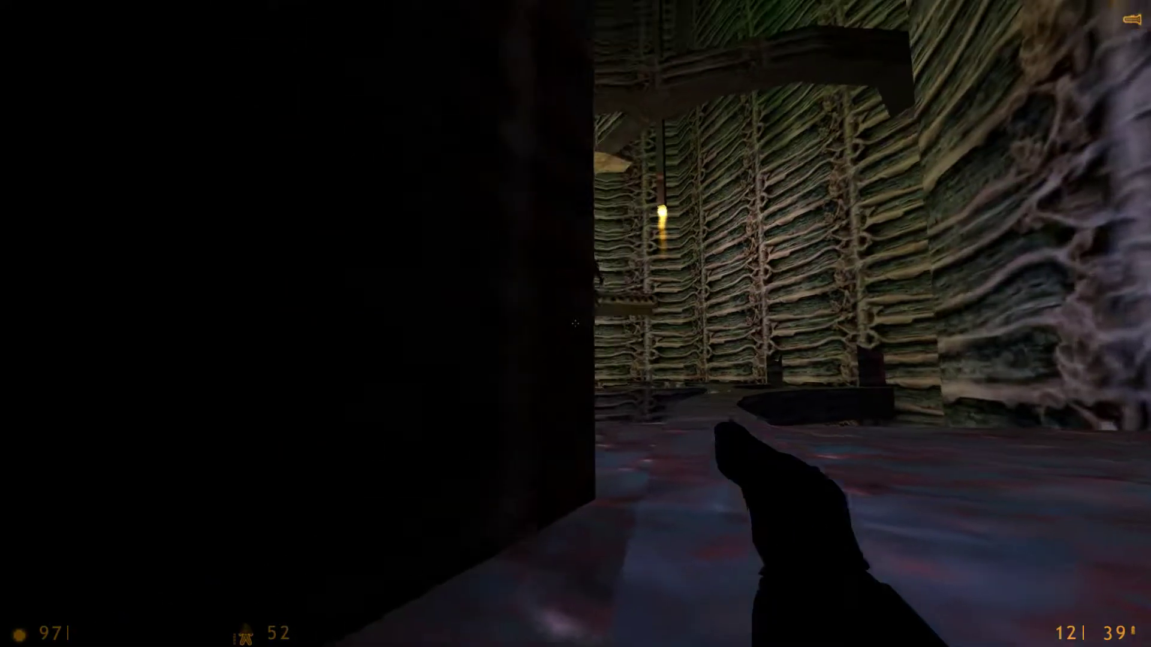
pyautogui.click(576, 324)
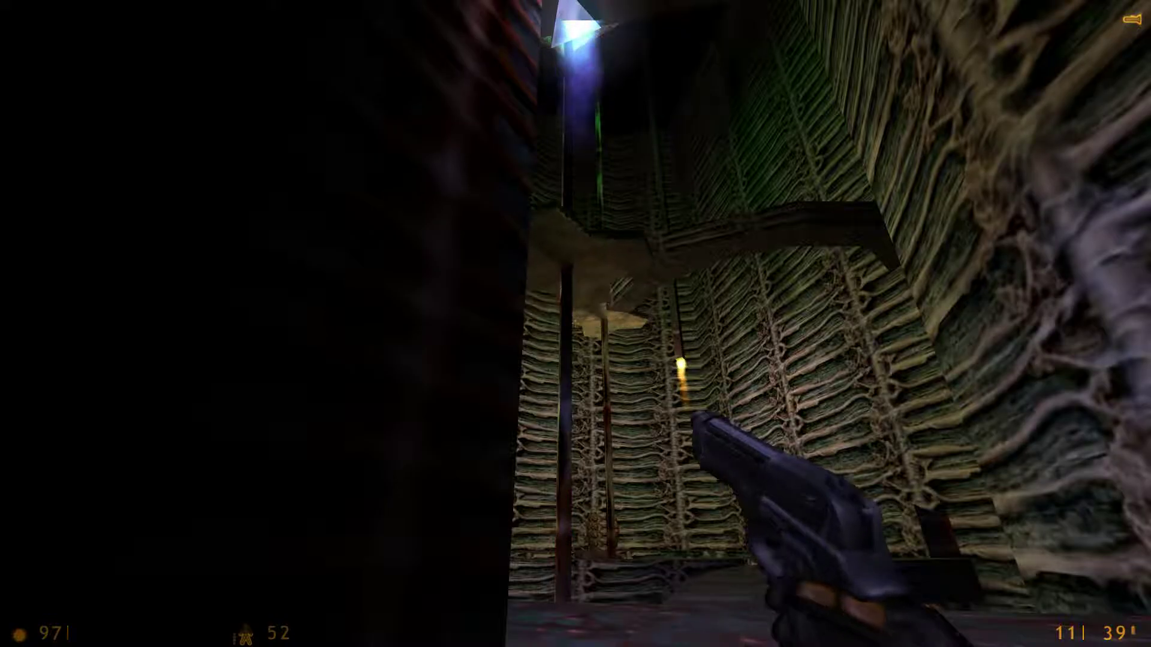
# Track the descending platform and shoot the enemy riding it
pyautogui.press('w')
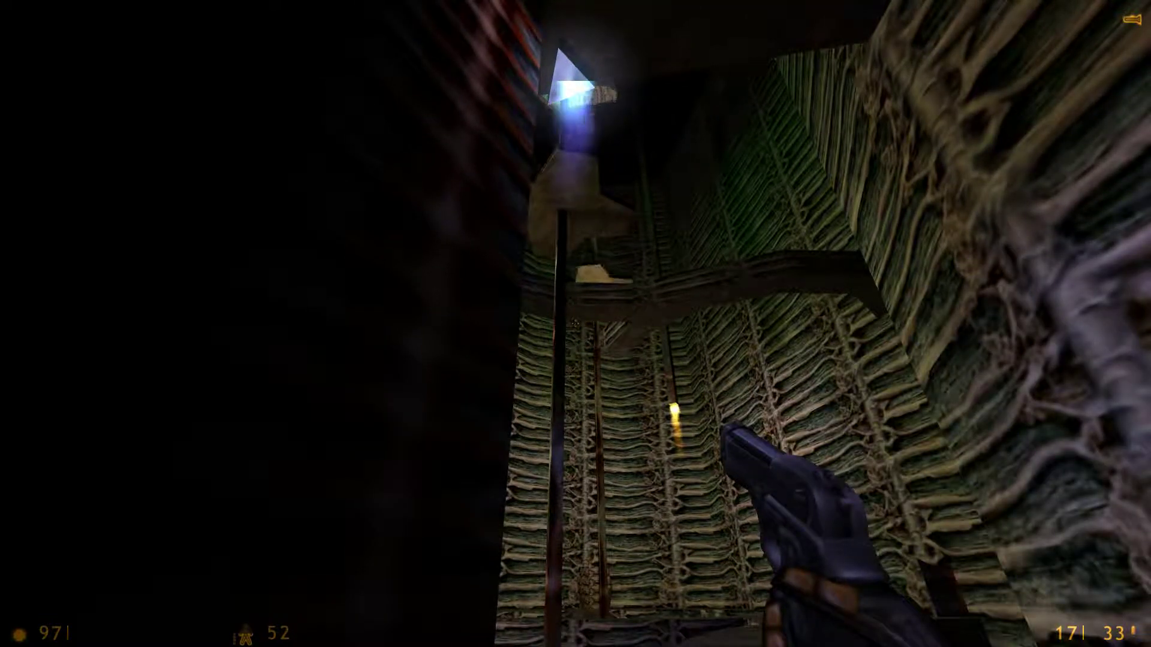
pyautogui.press('w')
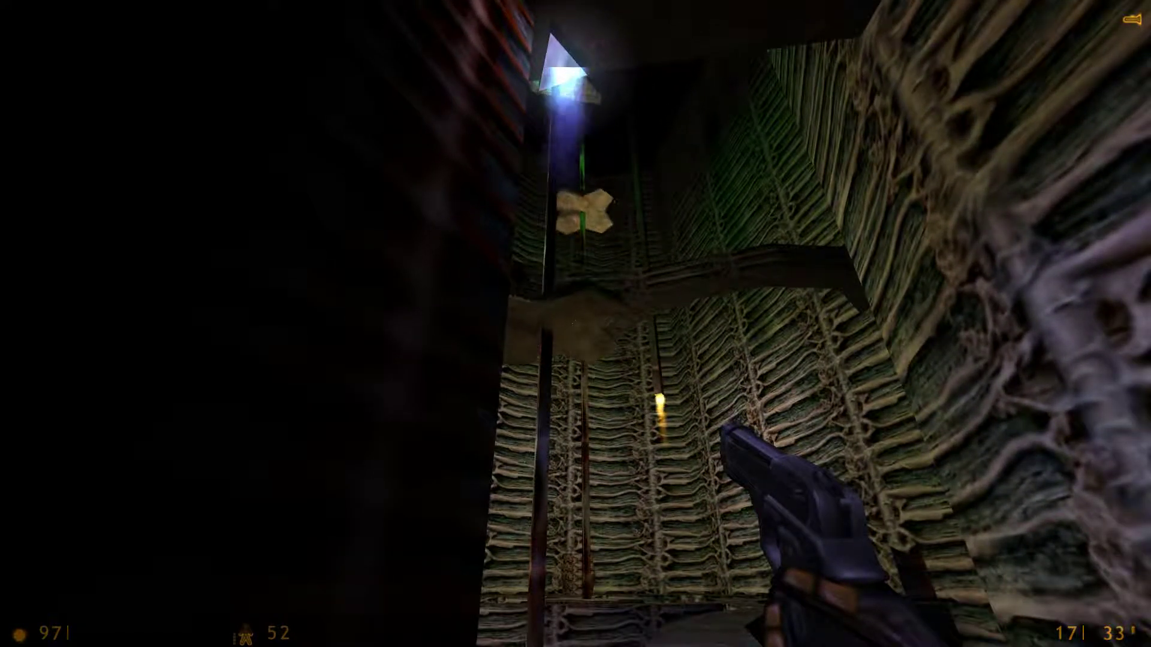
pyautogui.press('w')
pyautogui.press('w')
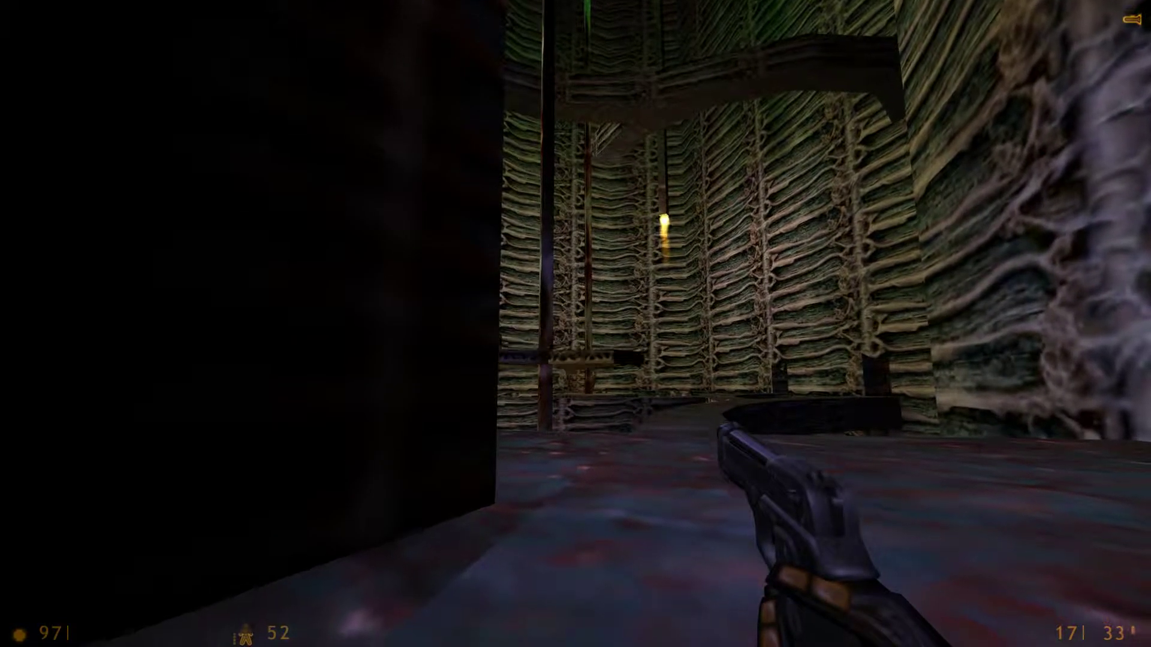
pyautogui.click(575, 324)
pyautogui.click(576, 324)
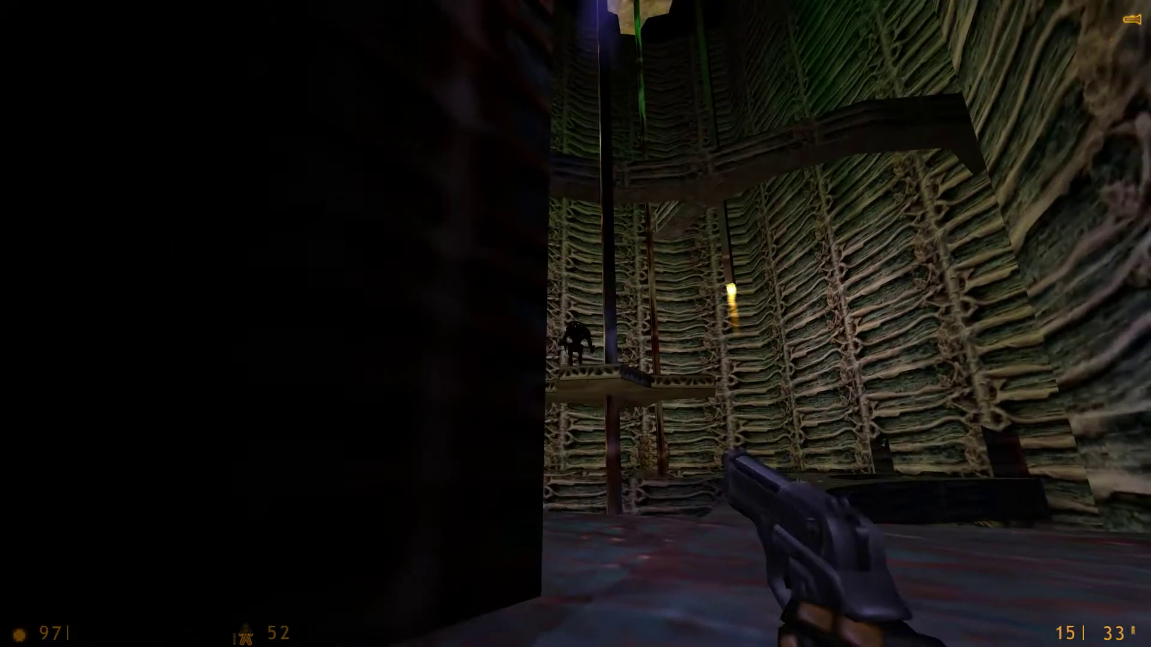
pyautogui.click(576, 323)
# Reload the pistol, fire once more, and move into the tall shaft
pyautogui.press('w')
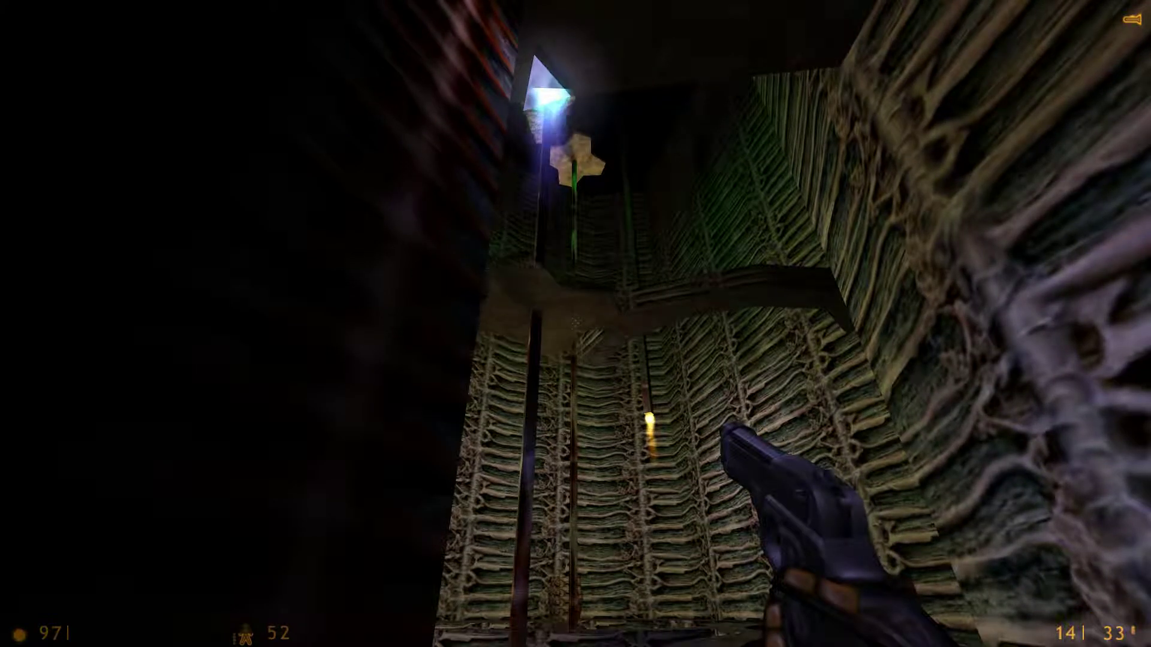
pyautogui.press('w')
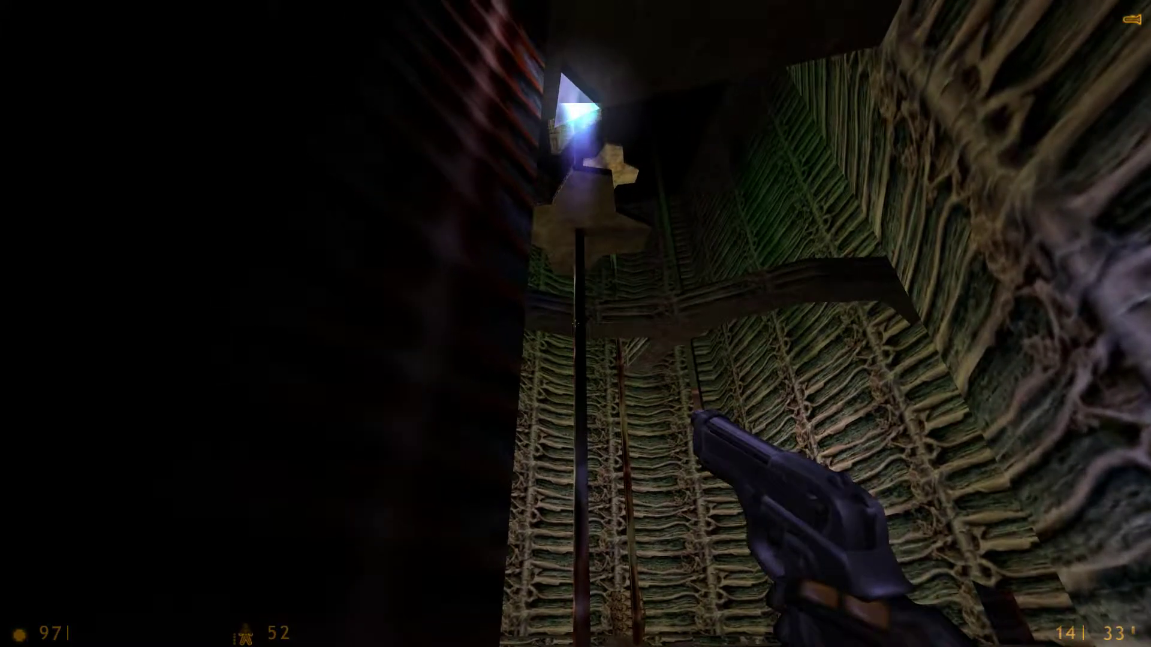
pyautogui.press('r')
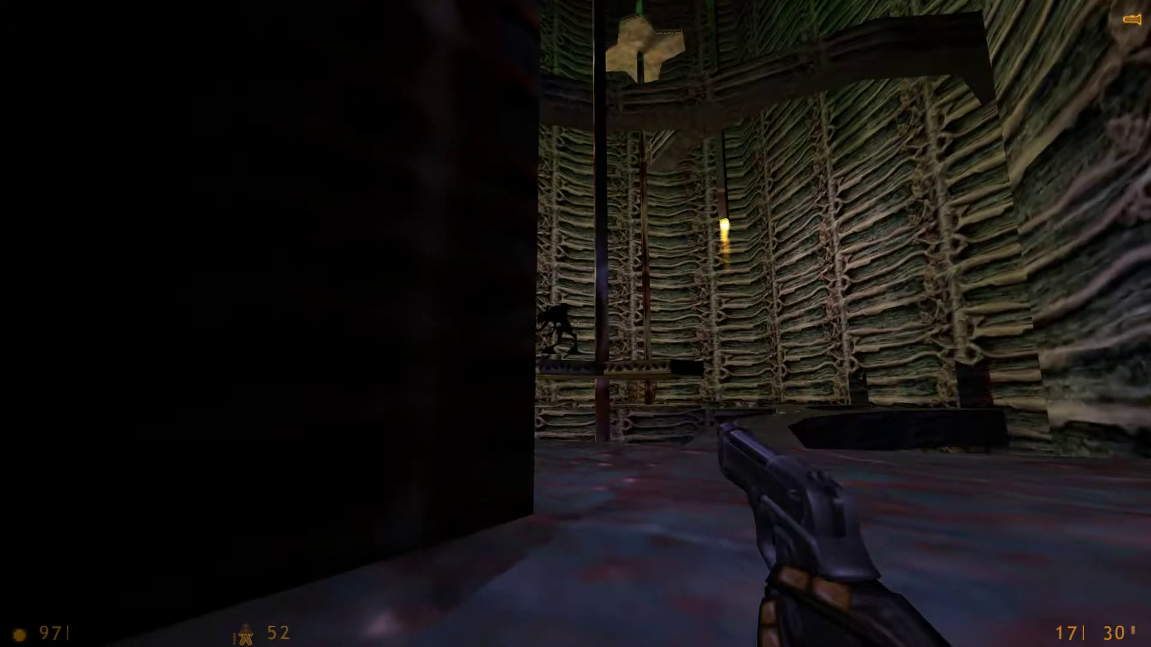
pyautogui.click(576, 324)
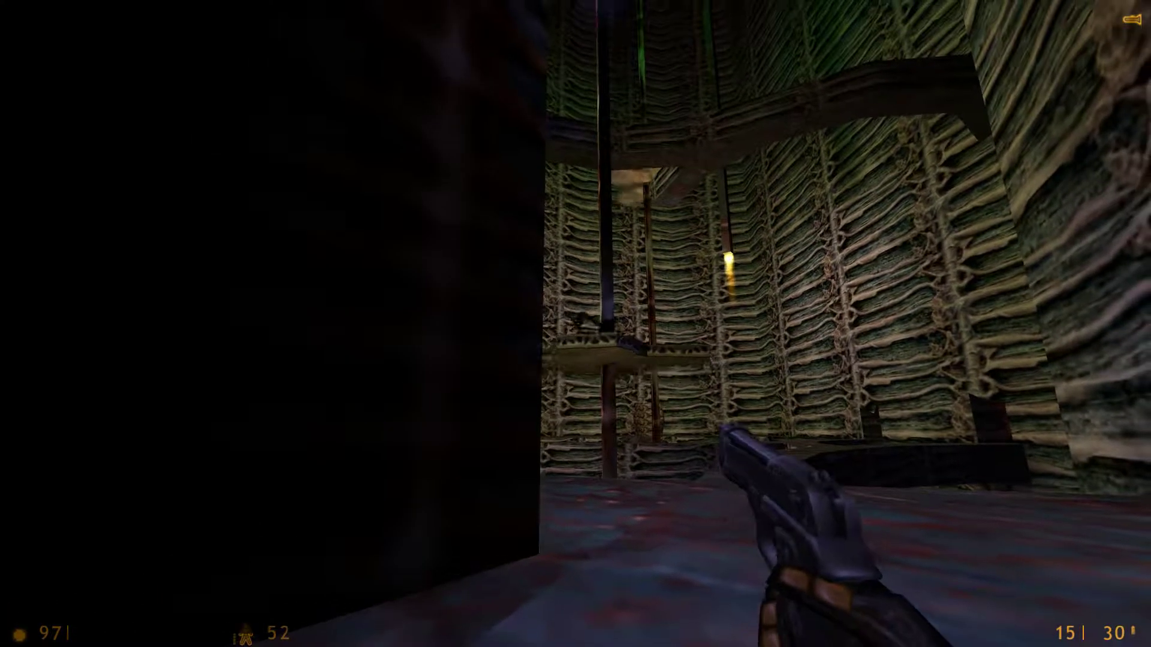
pyautogui.press('w')
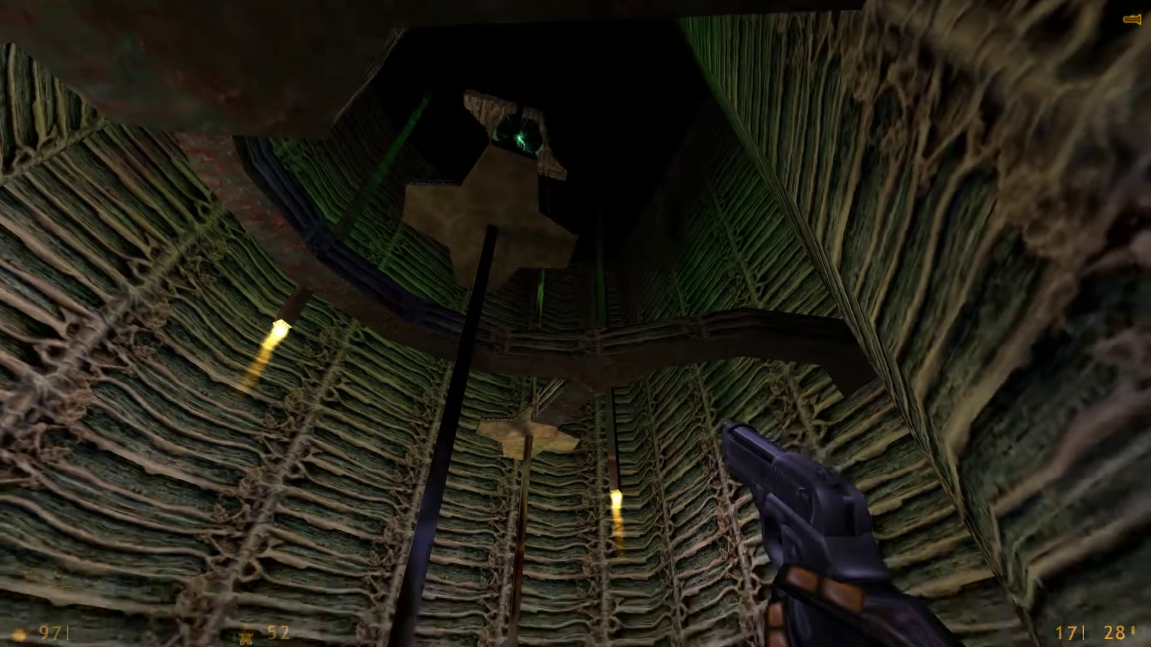
# Walk the curved ledge along the ribbed shaft through the doorway
pyautogui.press('w')
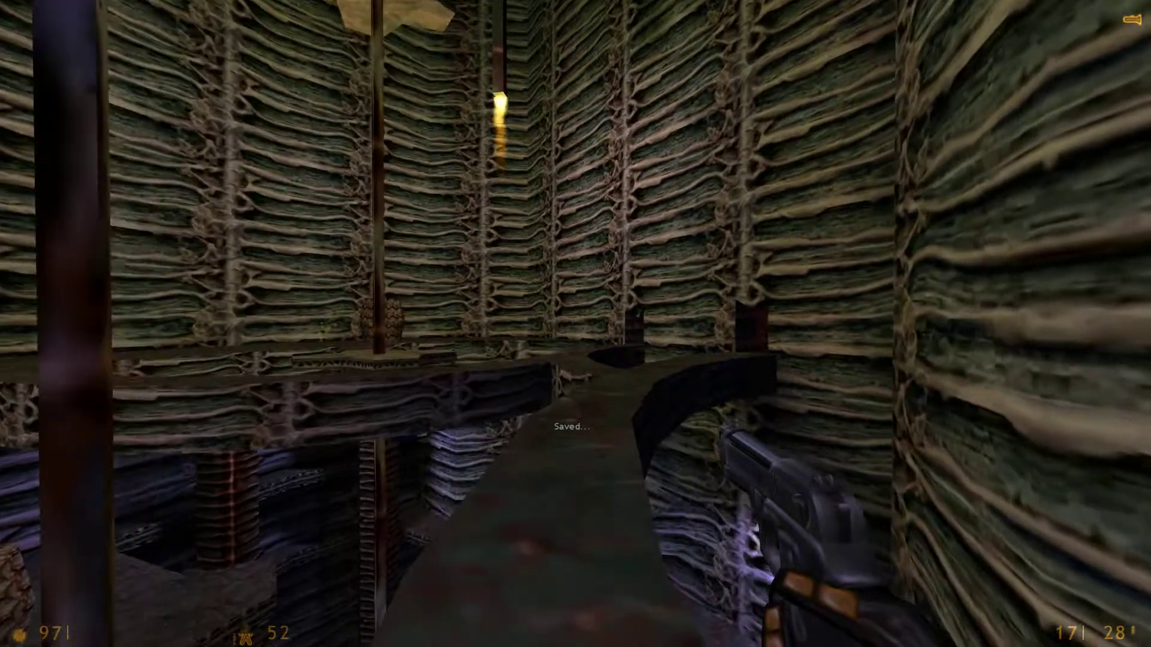
pyautogui.press('w')
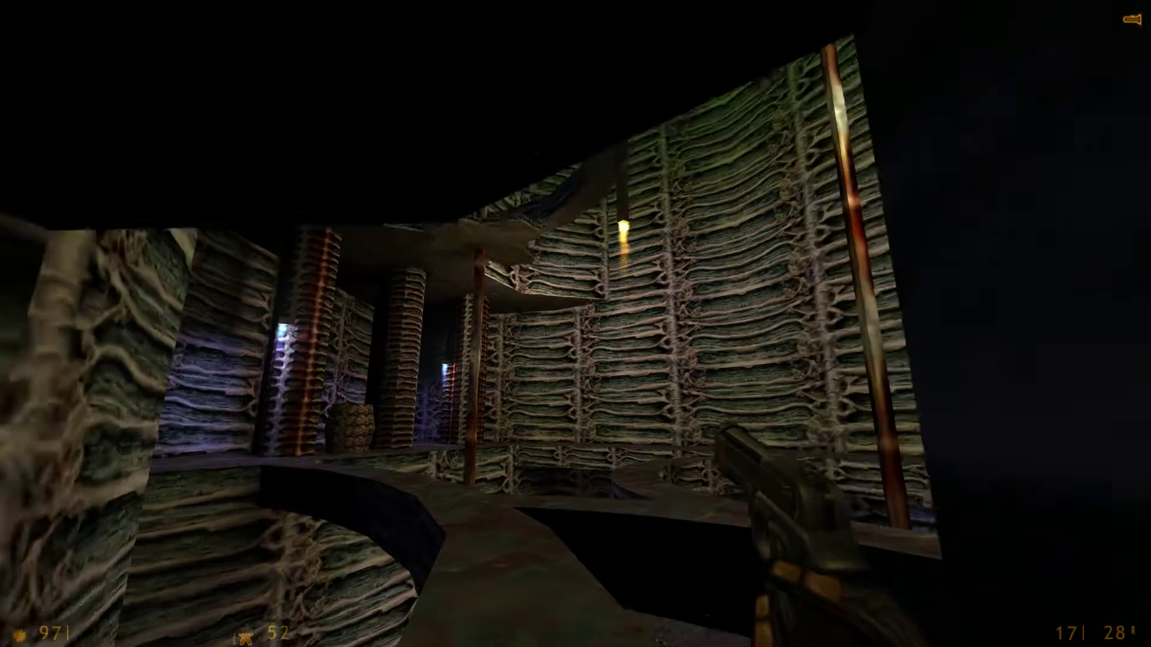
# Walk down the red-lit corridor and look around the pillared chamber above the pit
pyautogui.press('w')
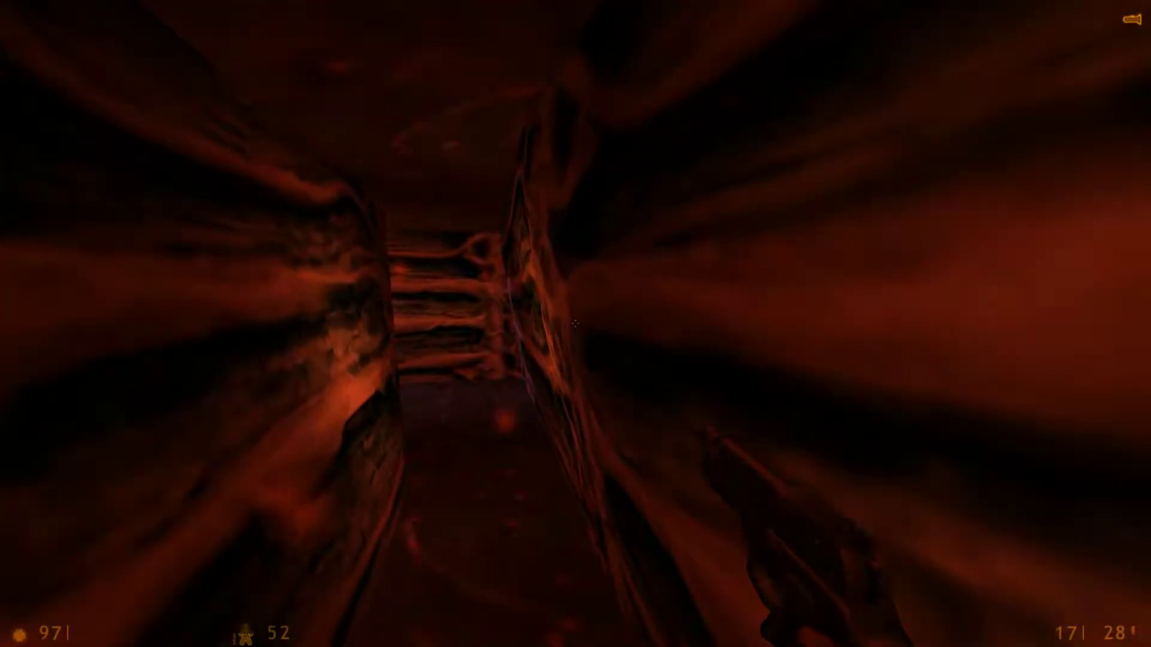
pyautogui.press('w')
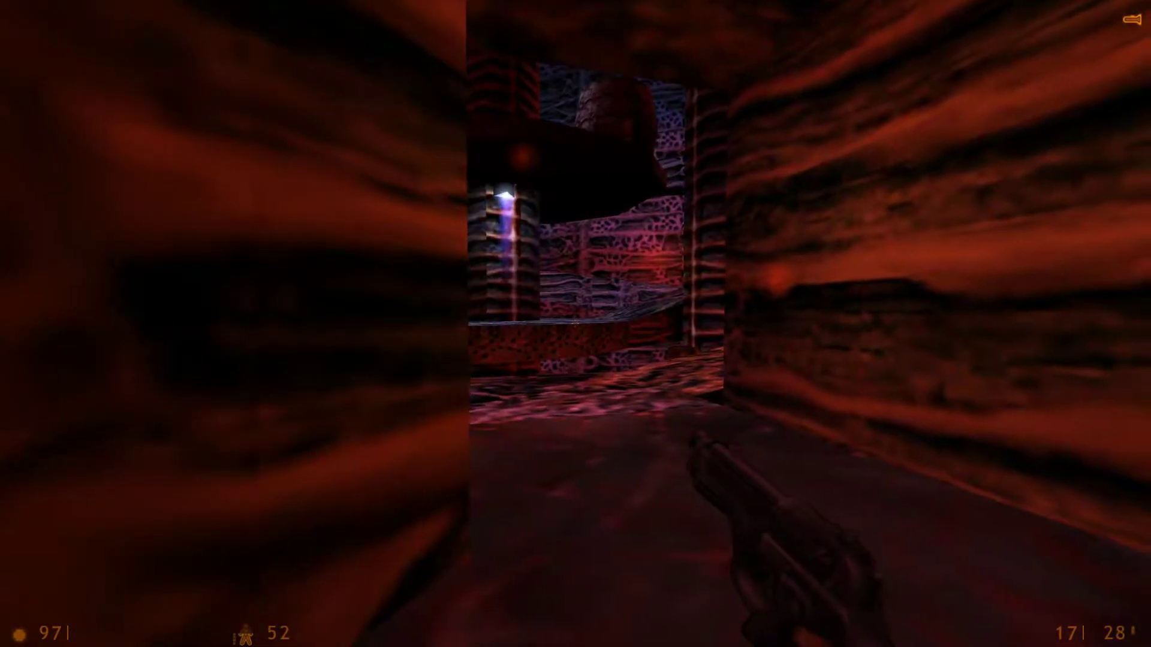
pyautogui.press('w')
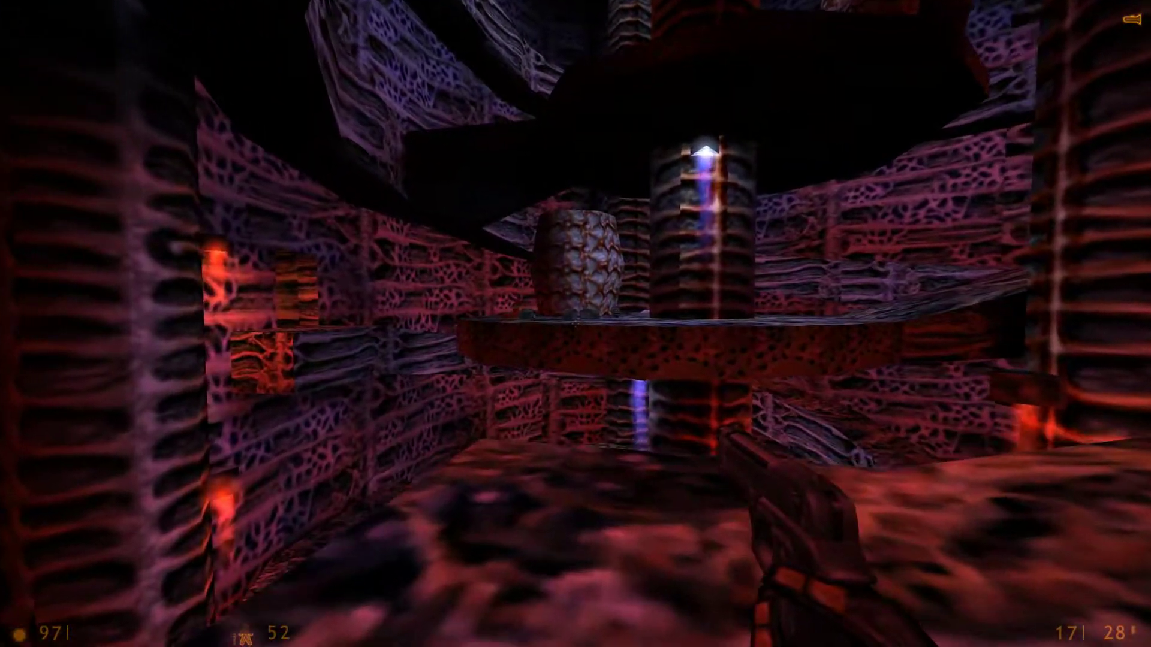
pyautogui.press('w')
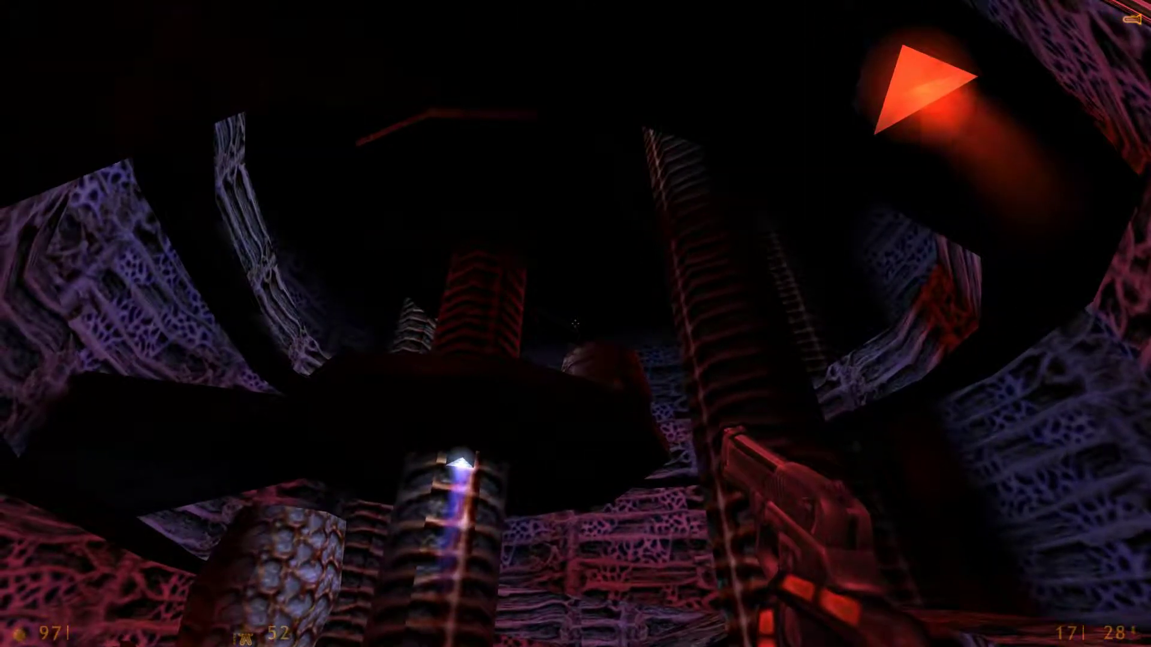
pyautogui.press('w')
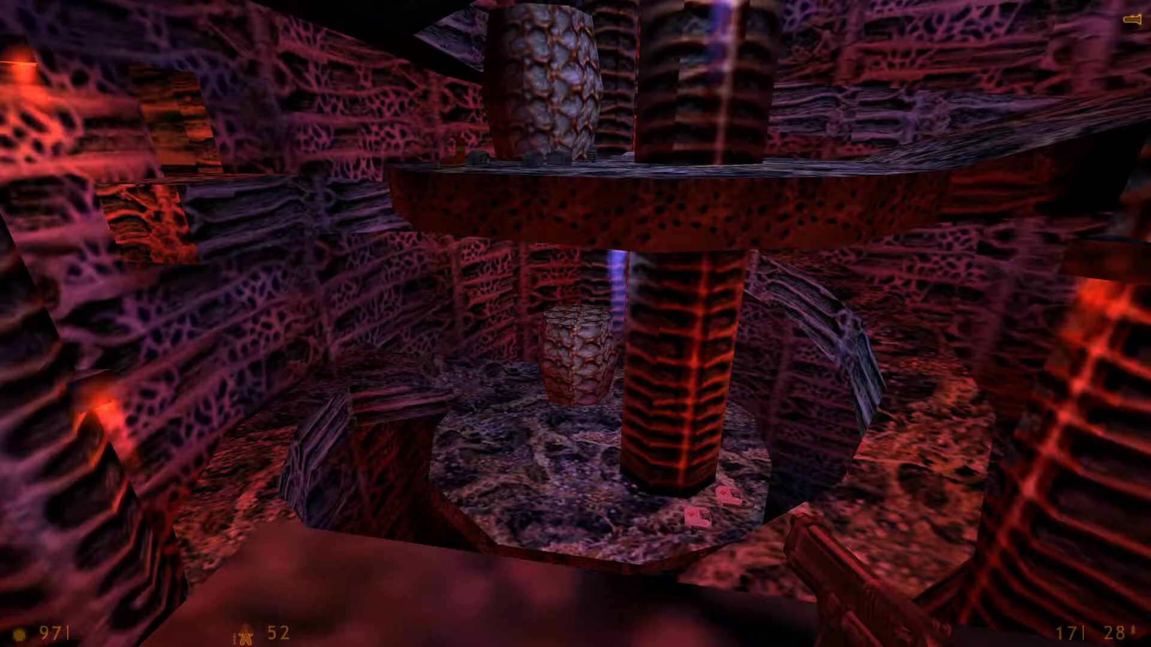
pyautogui.press('w')
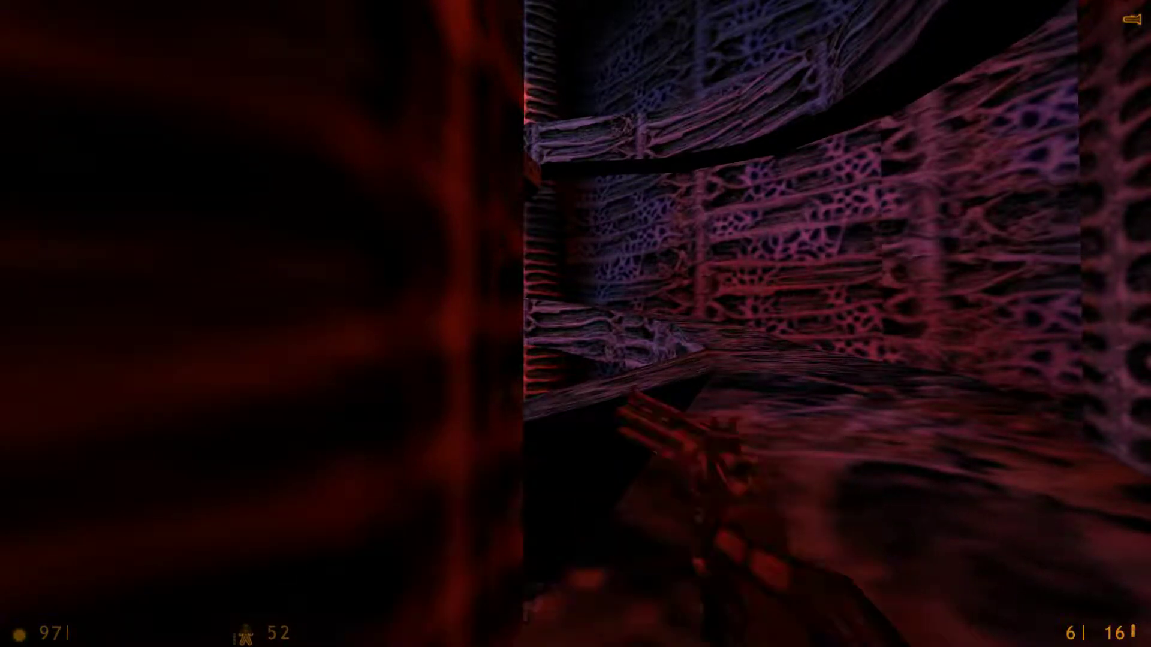
# Shoot the alien below twice with the revolver, then twice with the pistol, and reload
pyautogui.click(575, 324)
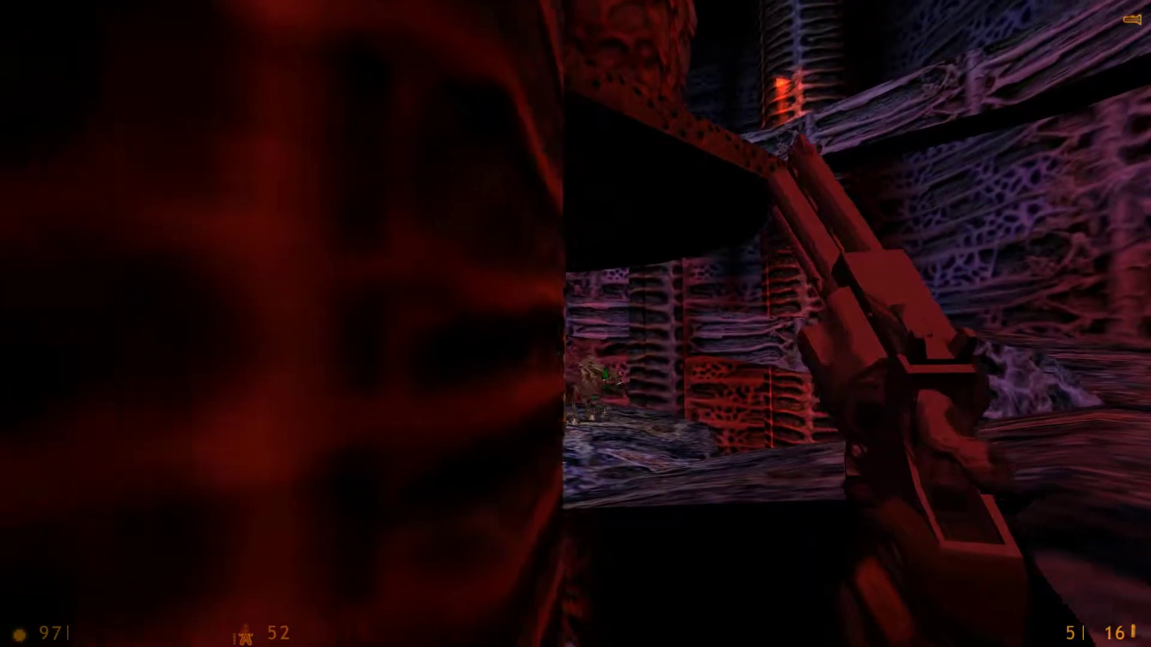
pyautogui.click(576, 324)
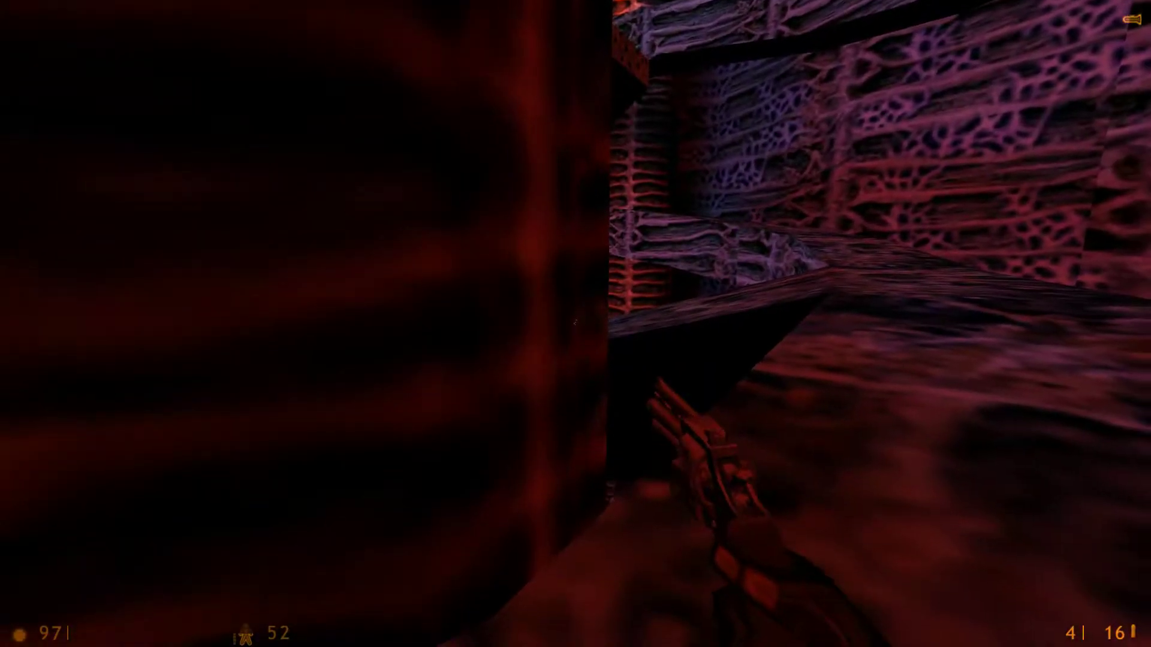
pyautogui.press('2')
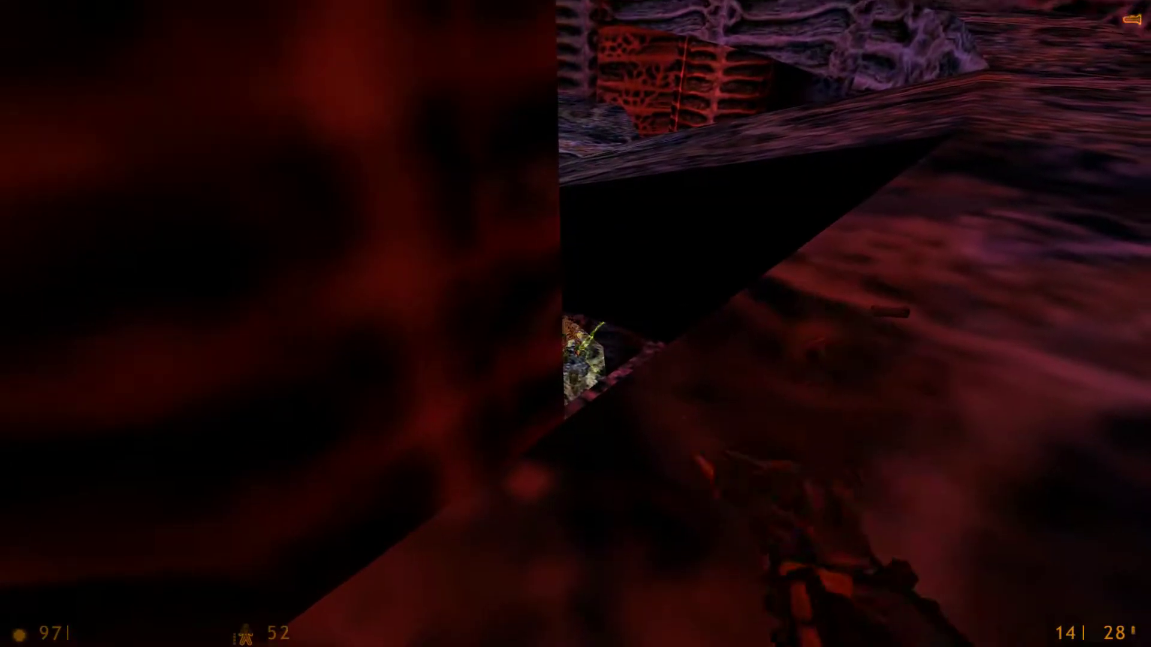
pyautogui.click(576, 324)
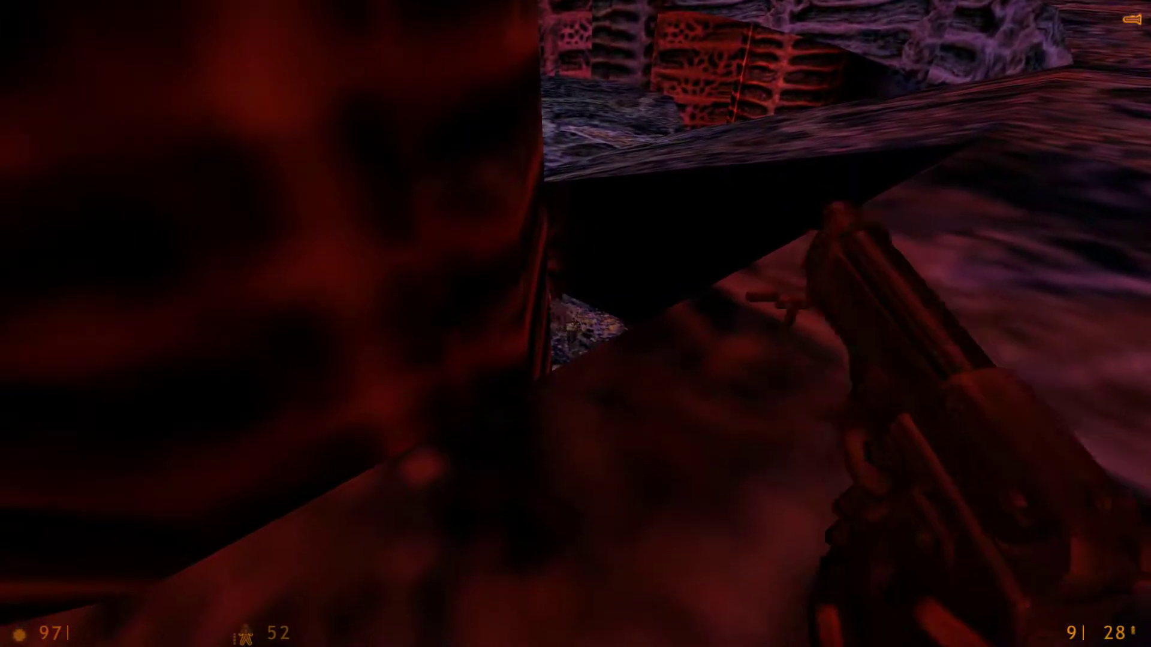
pyautogui.click(576, 324)
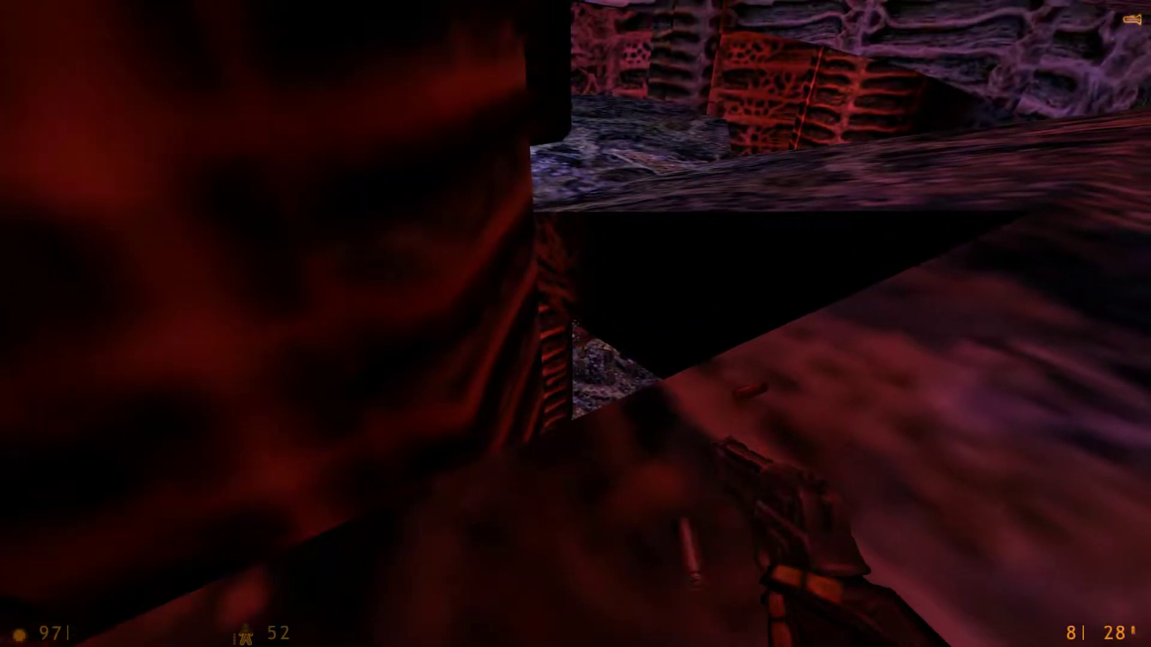
pyautogui.press('r')
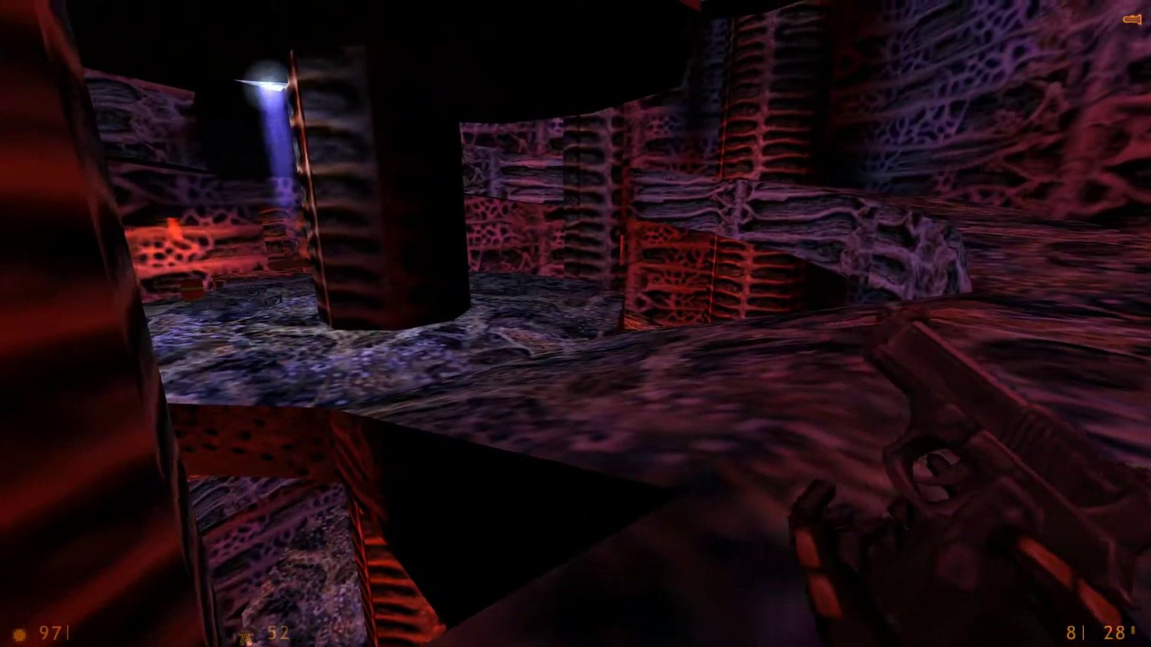
# Walk around the pillar collecting the health kit, grenades and ammo, restoring health to 100
pyautogui.press('w')
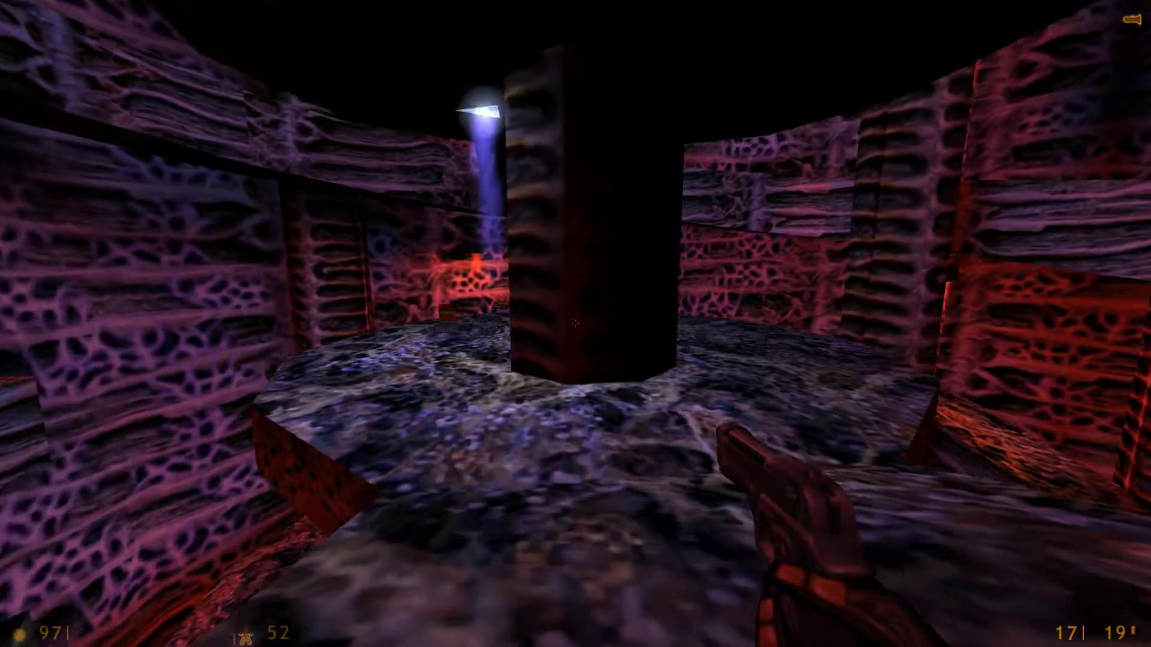
pyautogui.press('w')
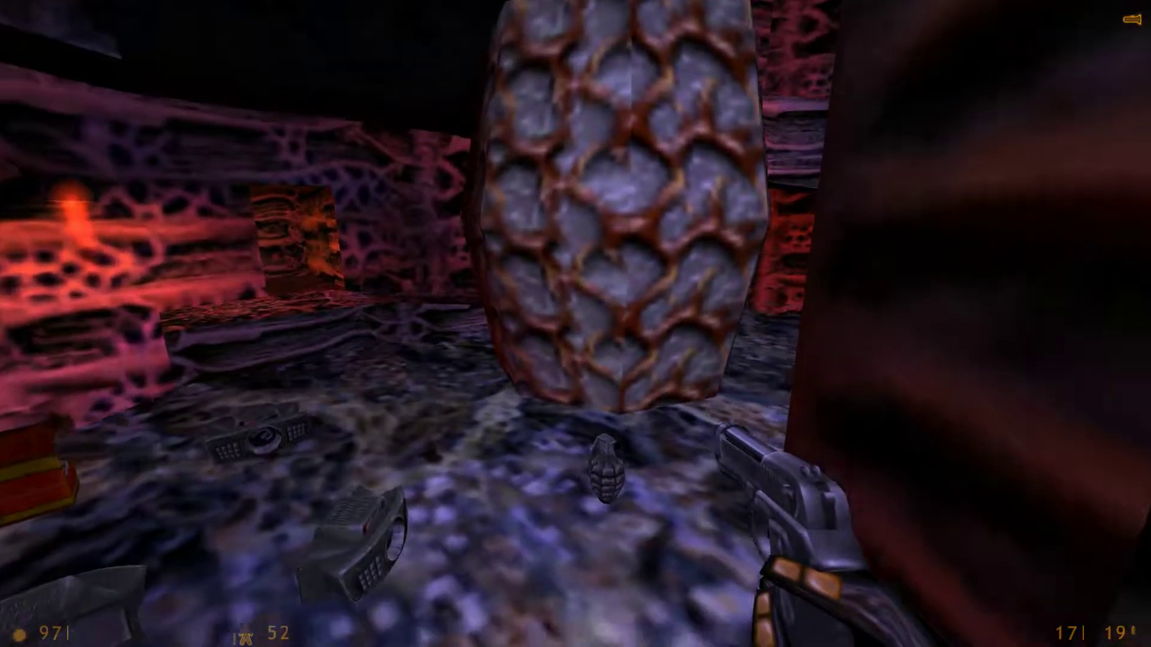
pyautogui.press('w')
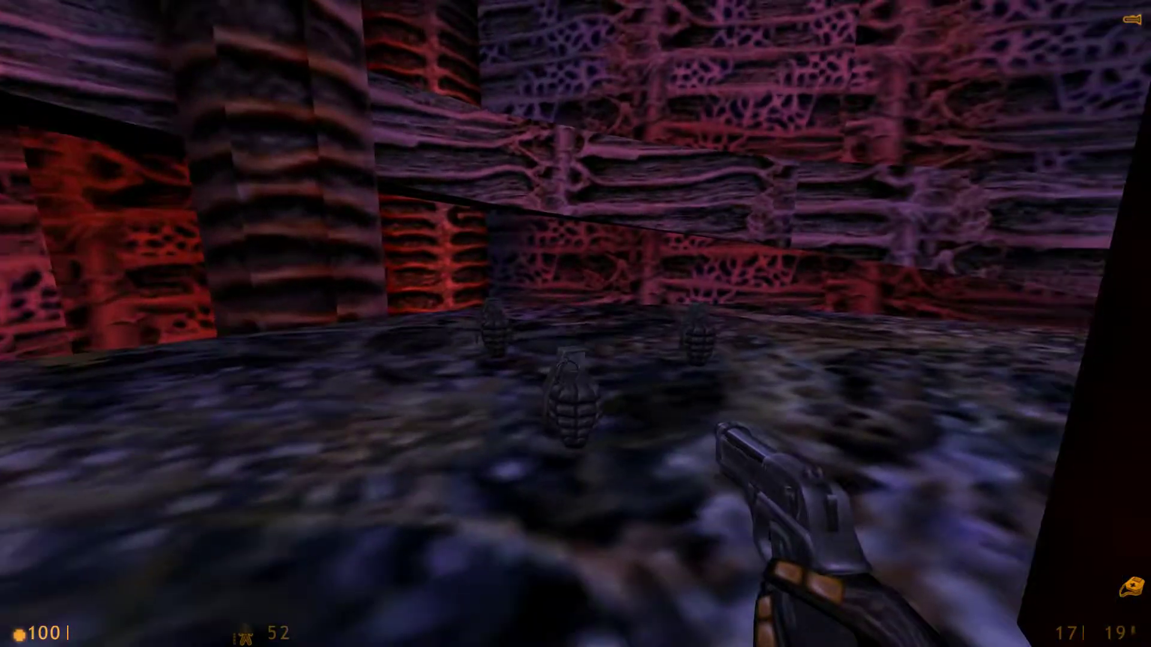
pyautogui.press('w')
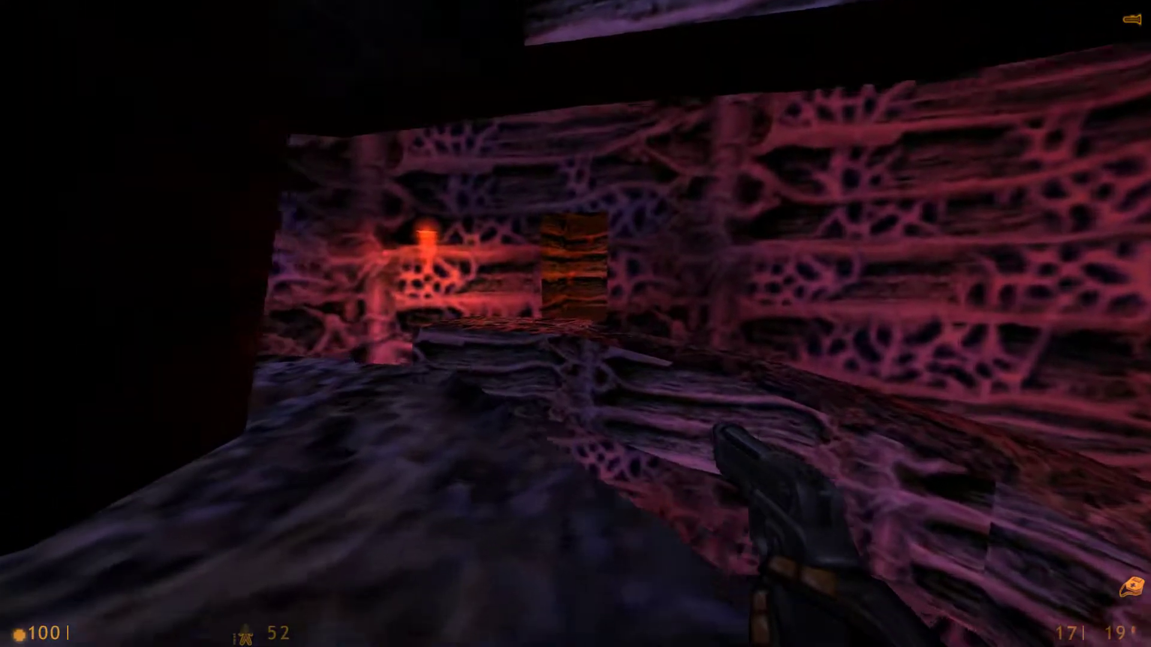
pyautogui.press('w')
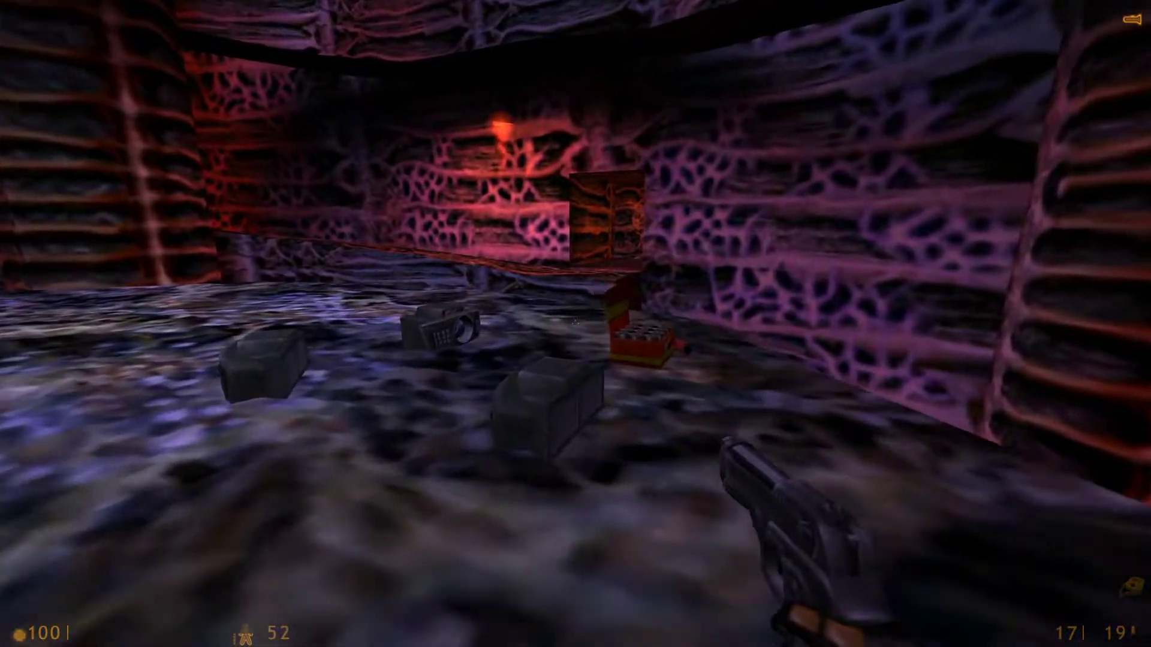
pyautogui.press('w')
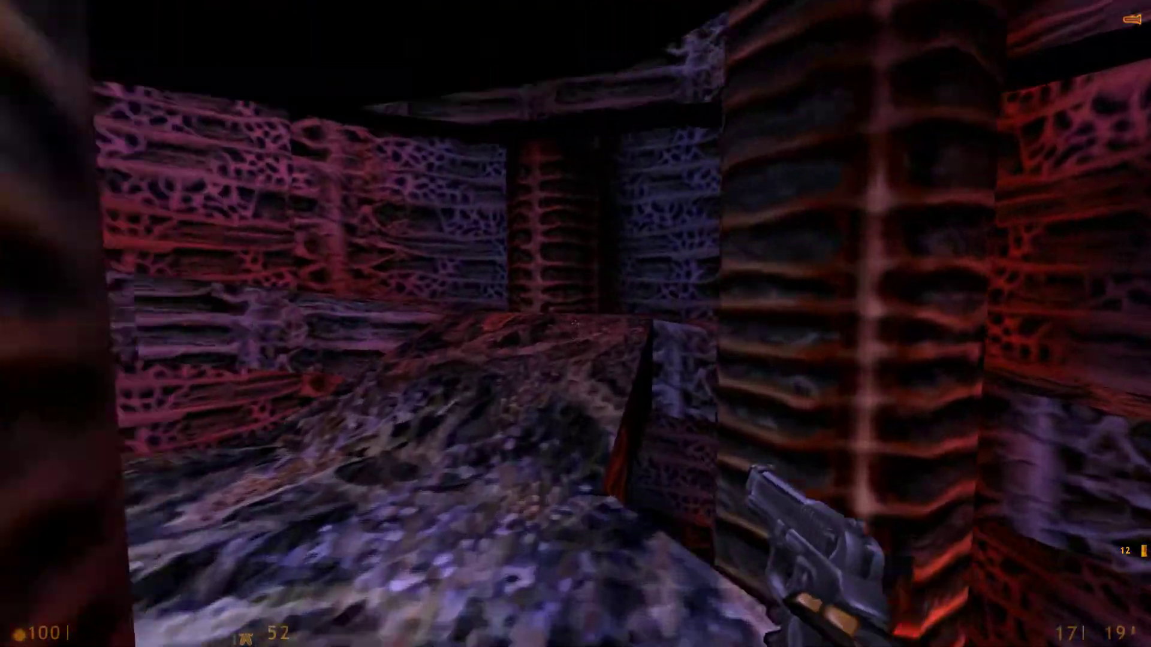
# Equip hand grenades and throw one at the enemy beyond the red pillars
pyautogui.click(575, 324)
pyautogui.press('w')
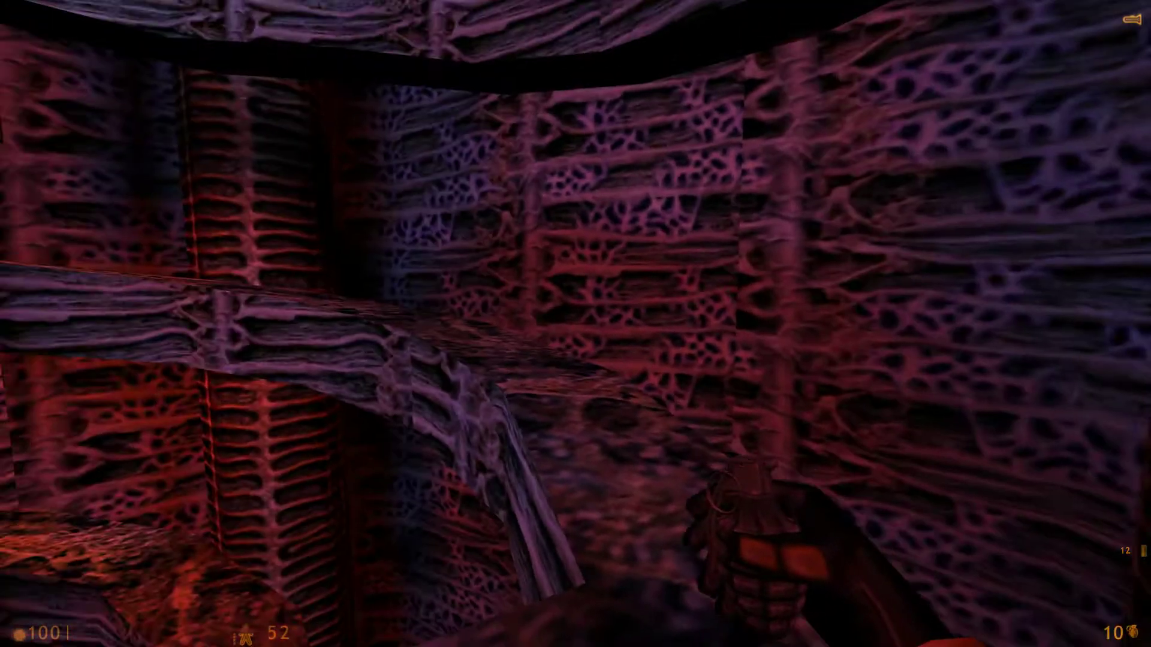
pyautogui.press('w')
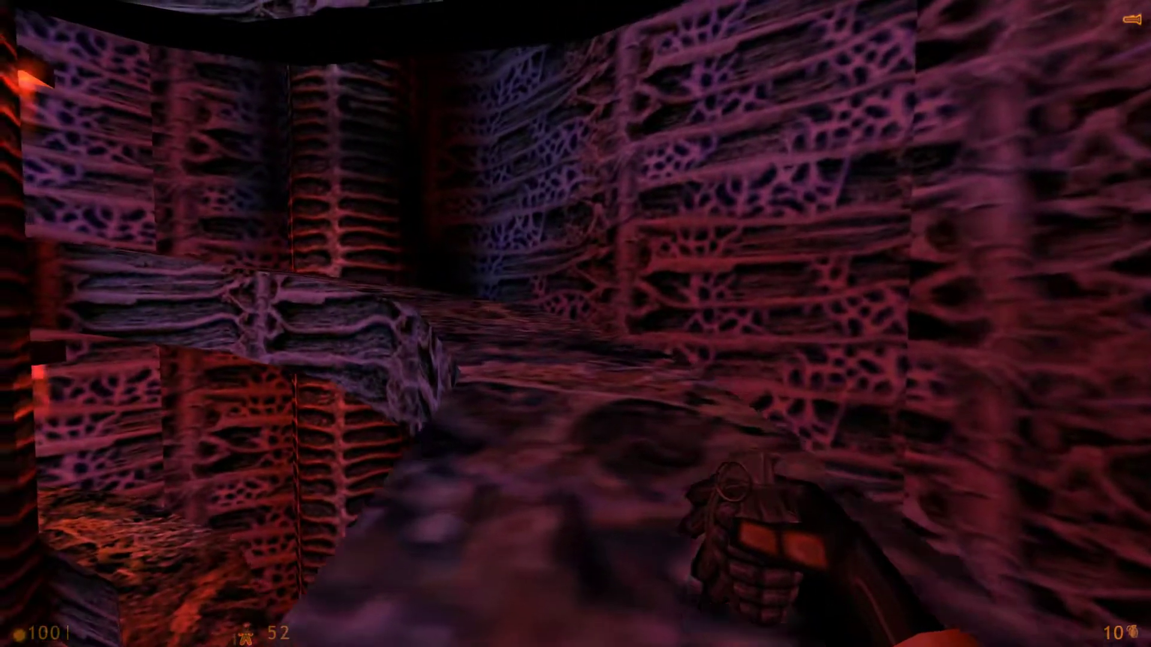
pyautogui.press('w')
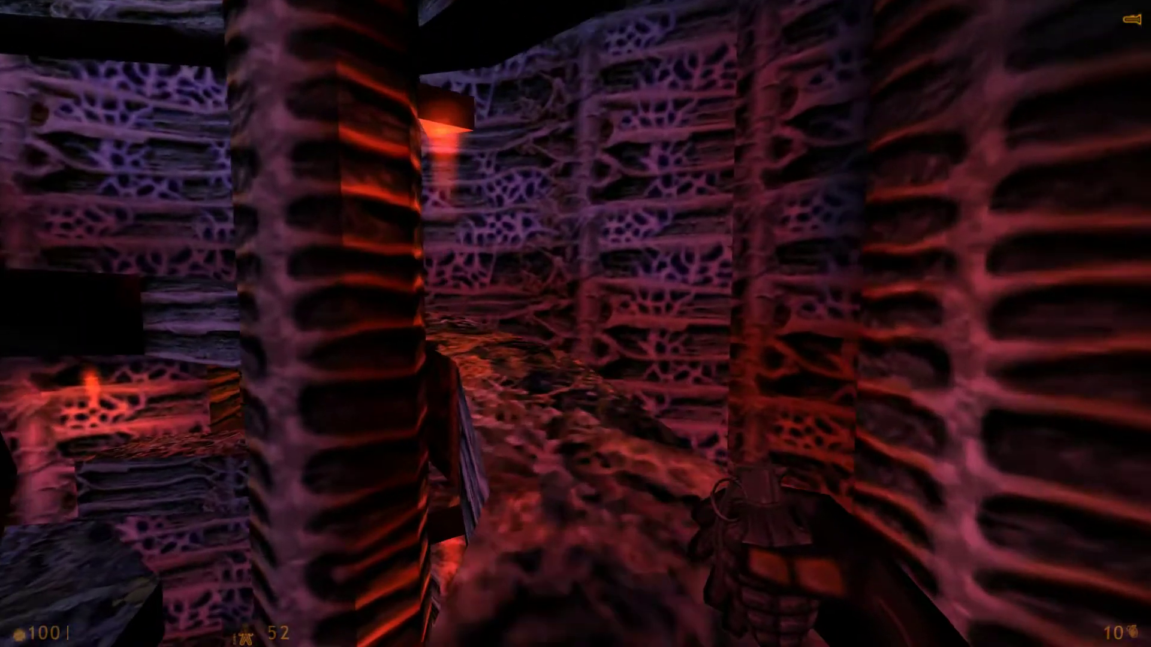
pyautogui.press('w')
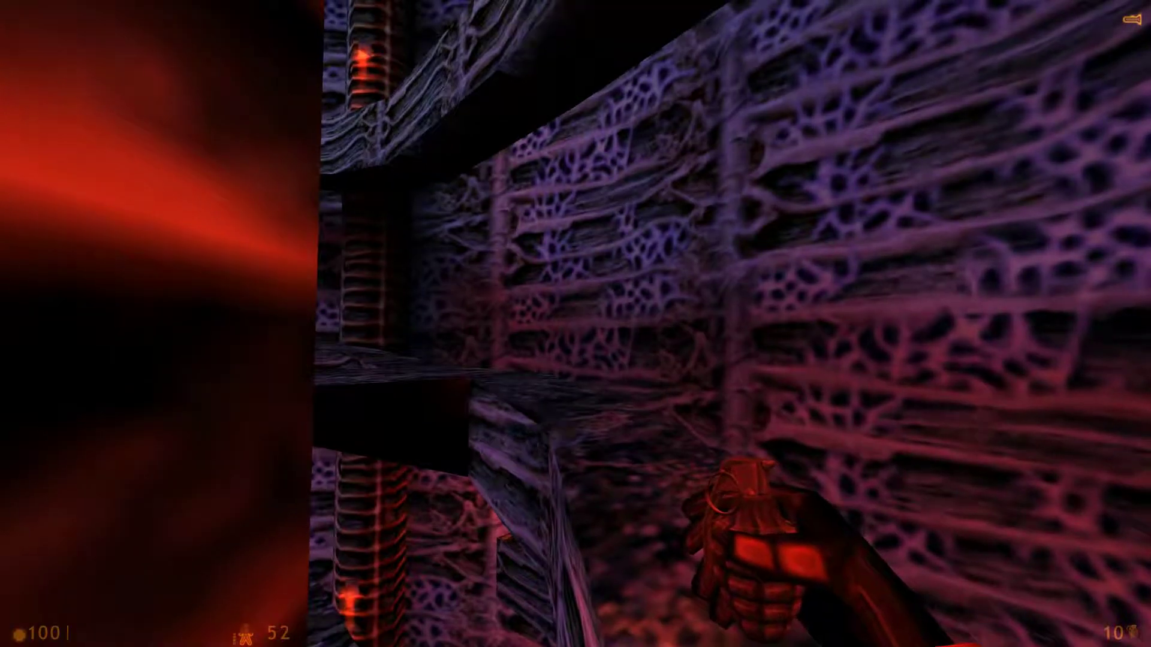
pyautogui.press('w')
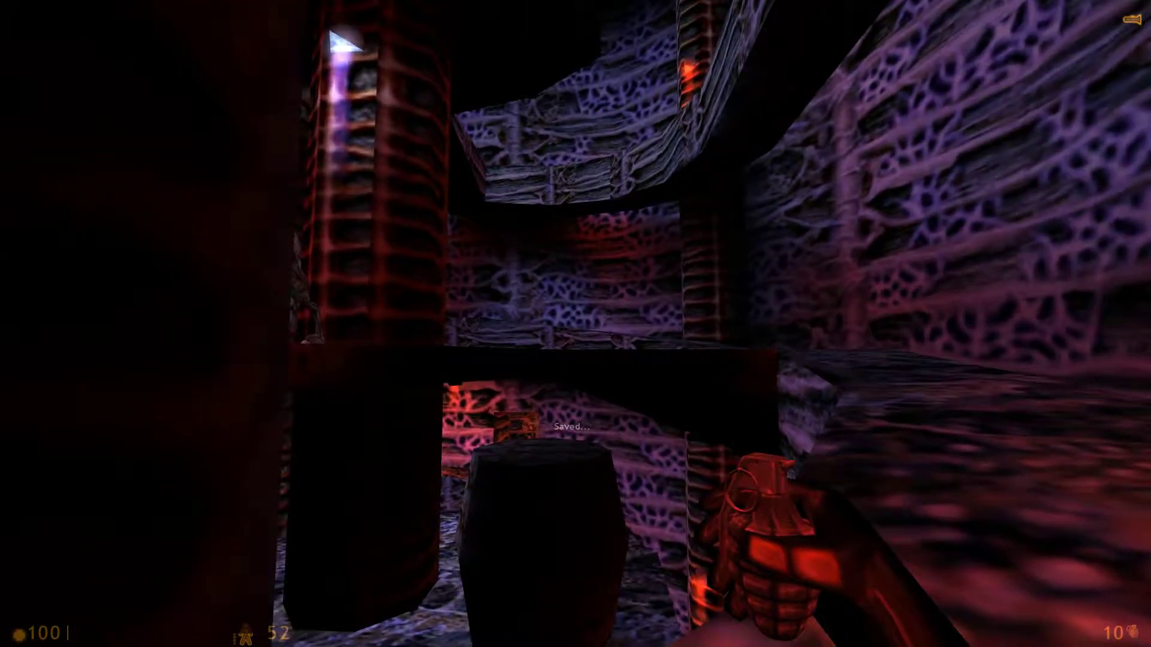
pyautogui.click(575, 324)
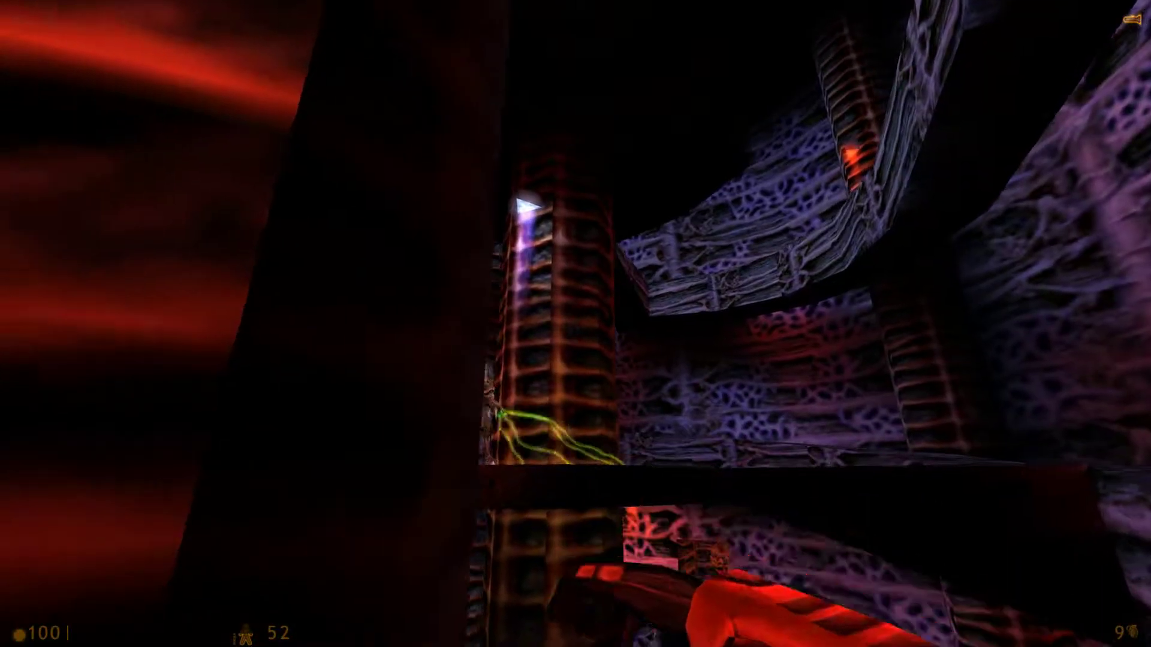
pyautogui.press('w')
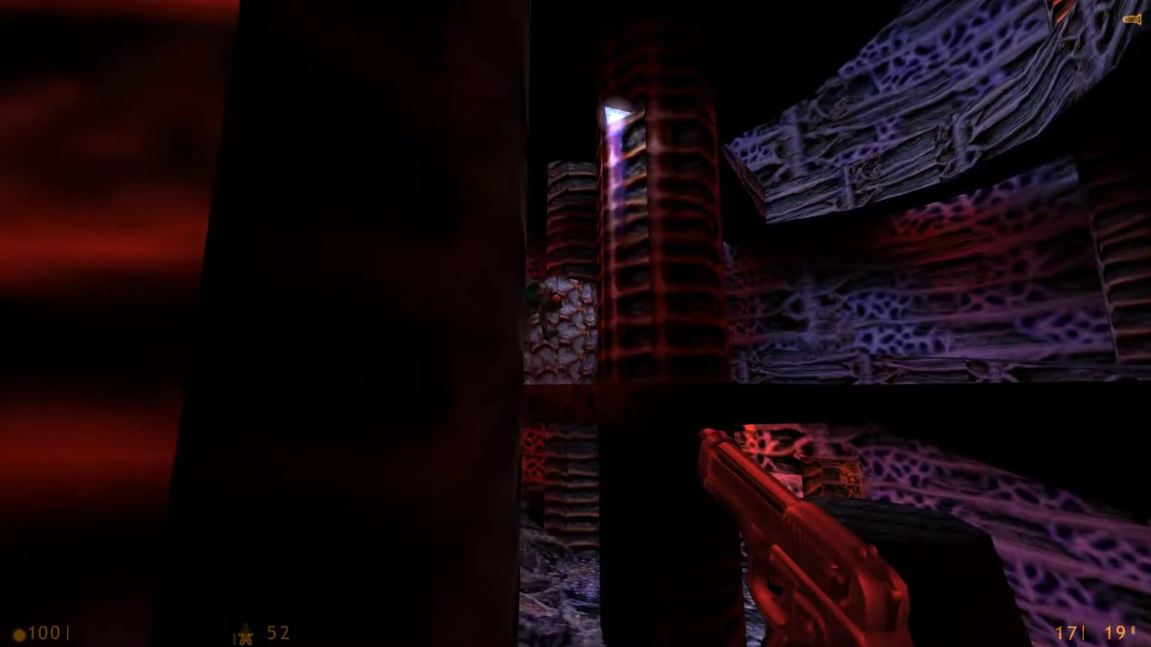
# Fire the pistol at an enemy, reload, and advance through the chamber onto the ledge
pyautogui.click(577, 324)
pyautogui.press('w')
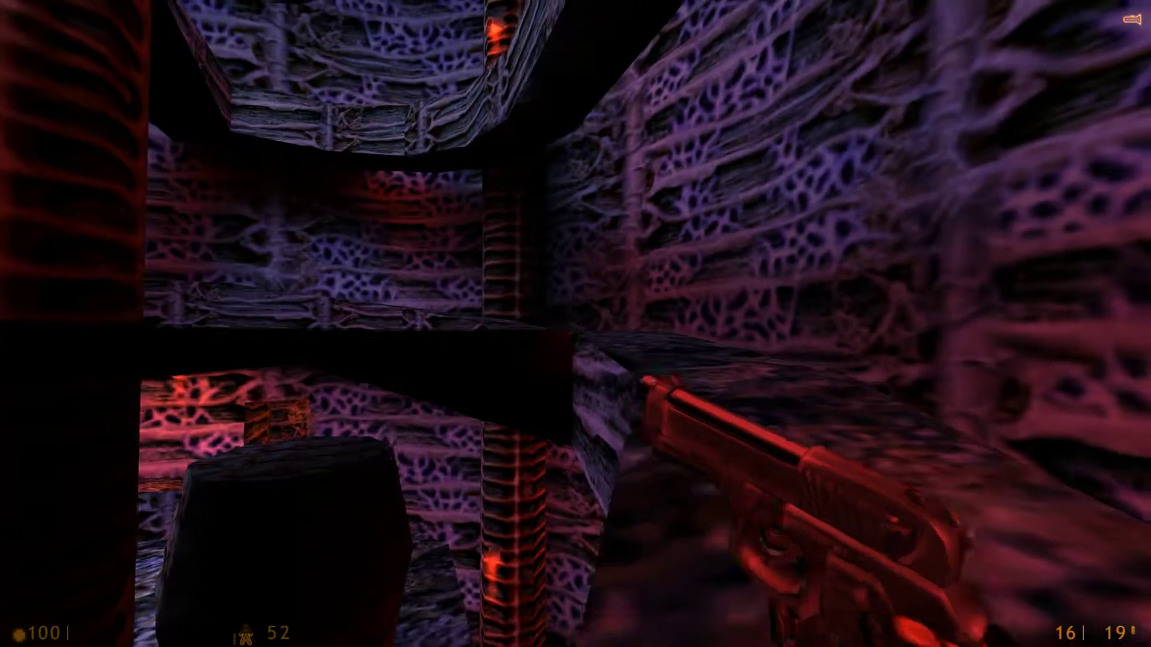
pyautogui.press('w')
pyautogui.press('r')
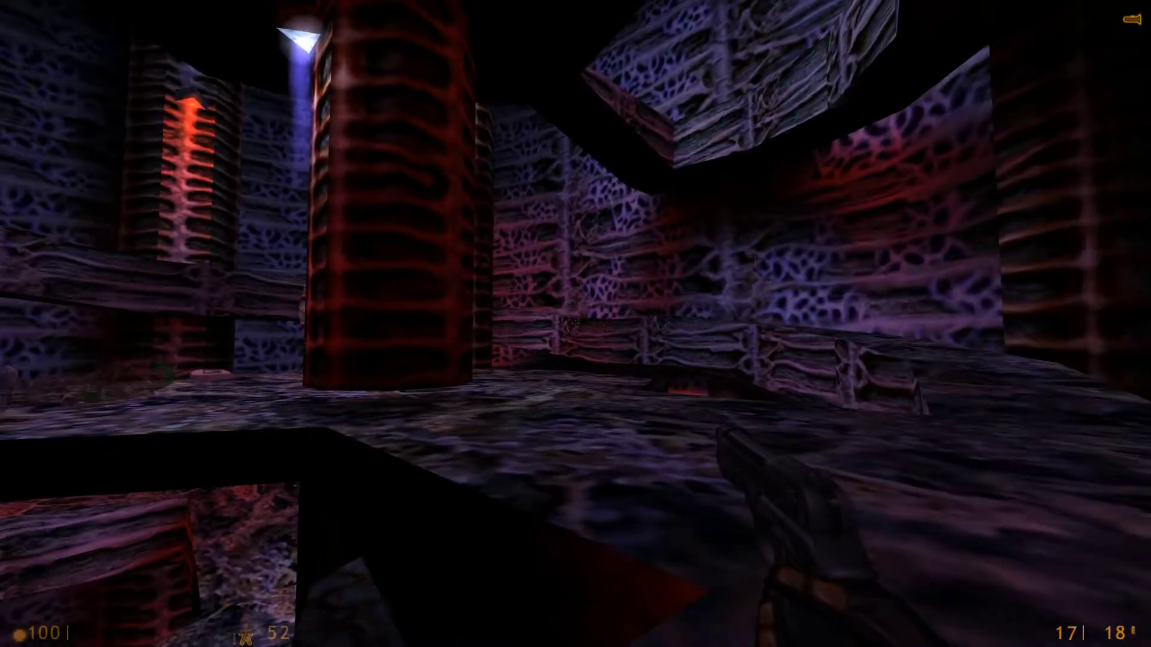
pyautogui.press('w')
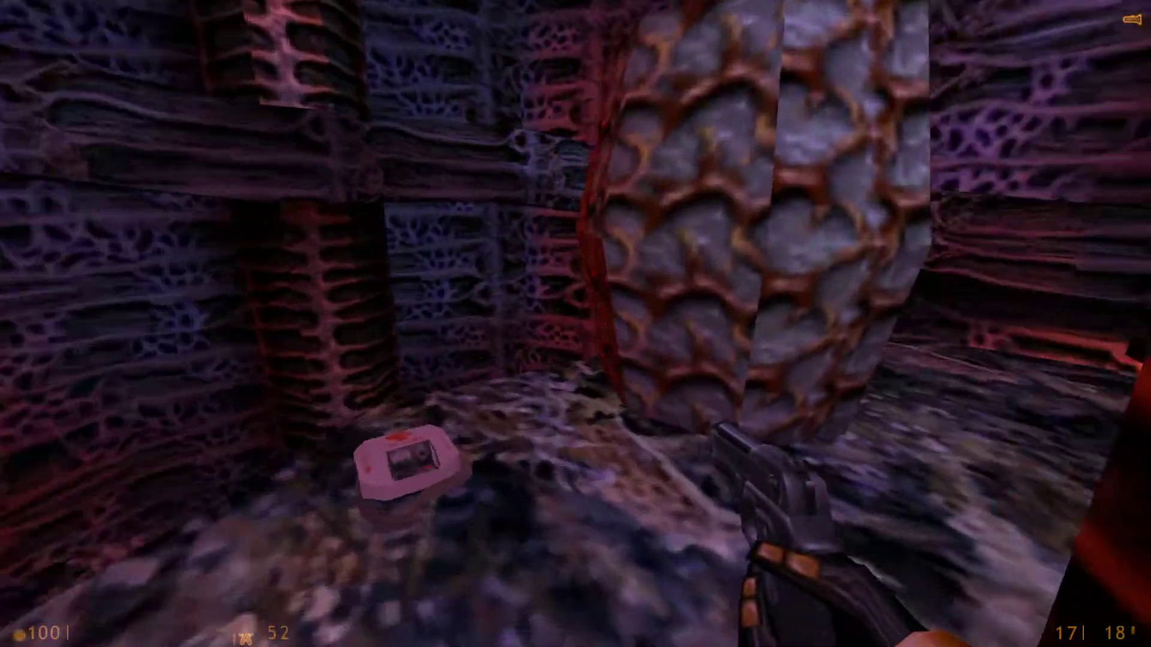
pyautogui.press('w')
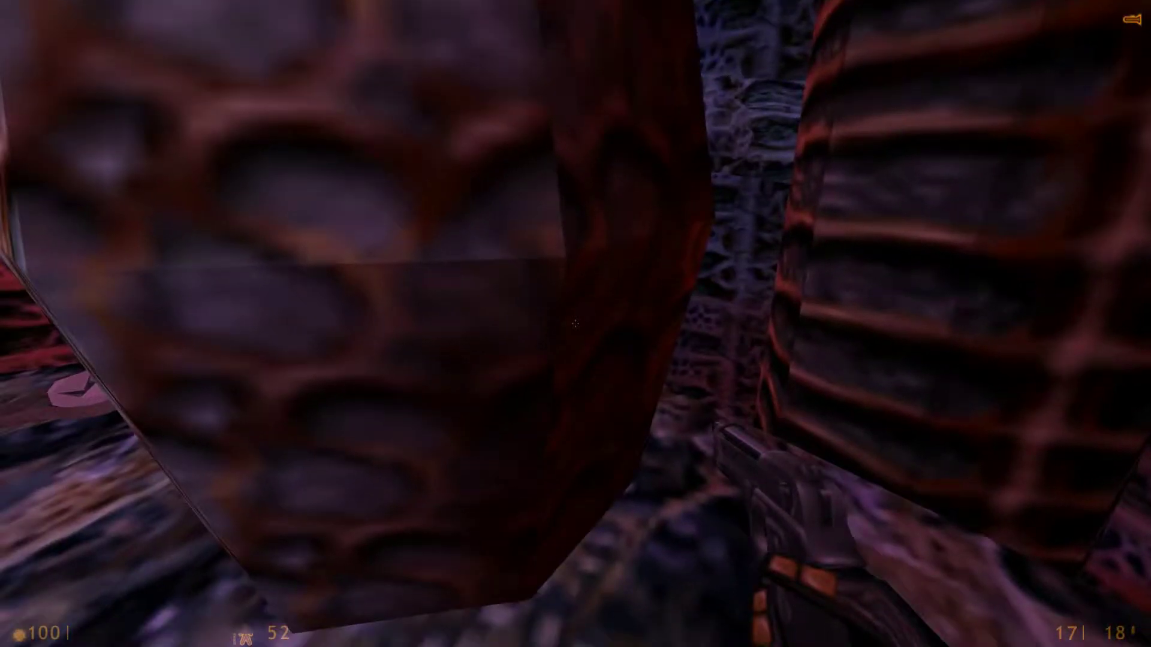
pyautogui.press('w')
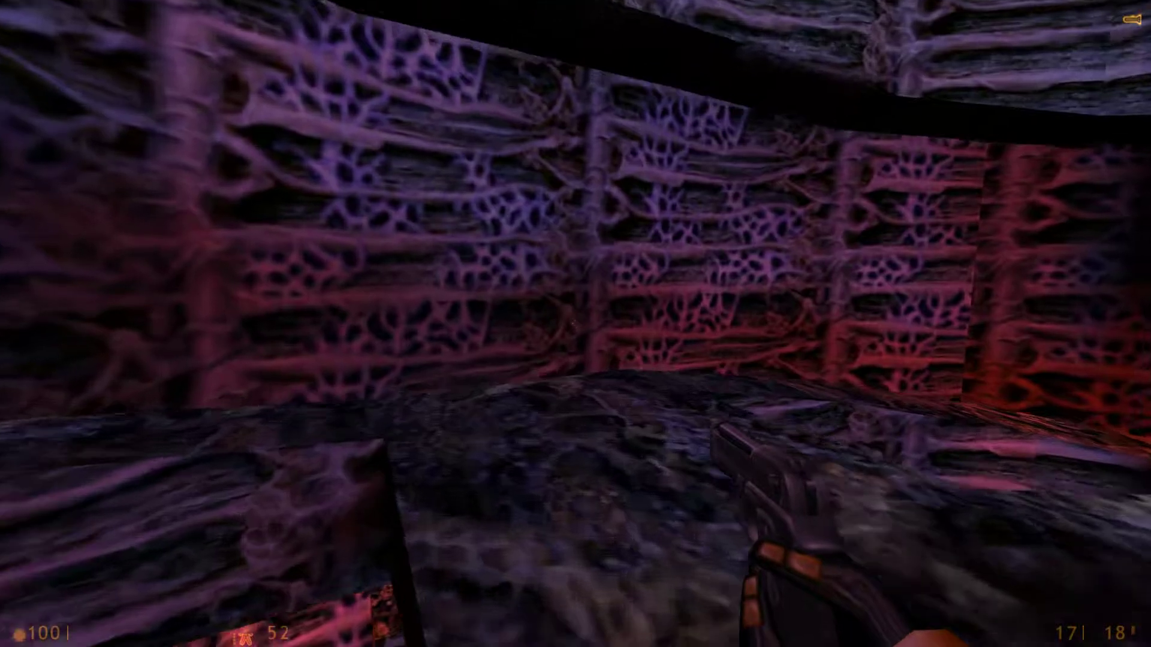
pyautogui.press('w')
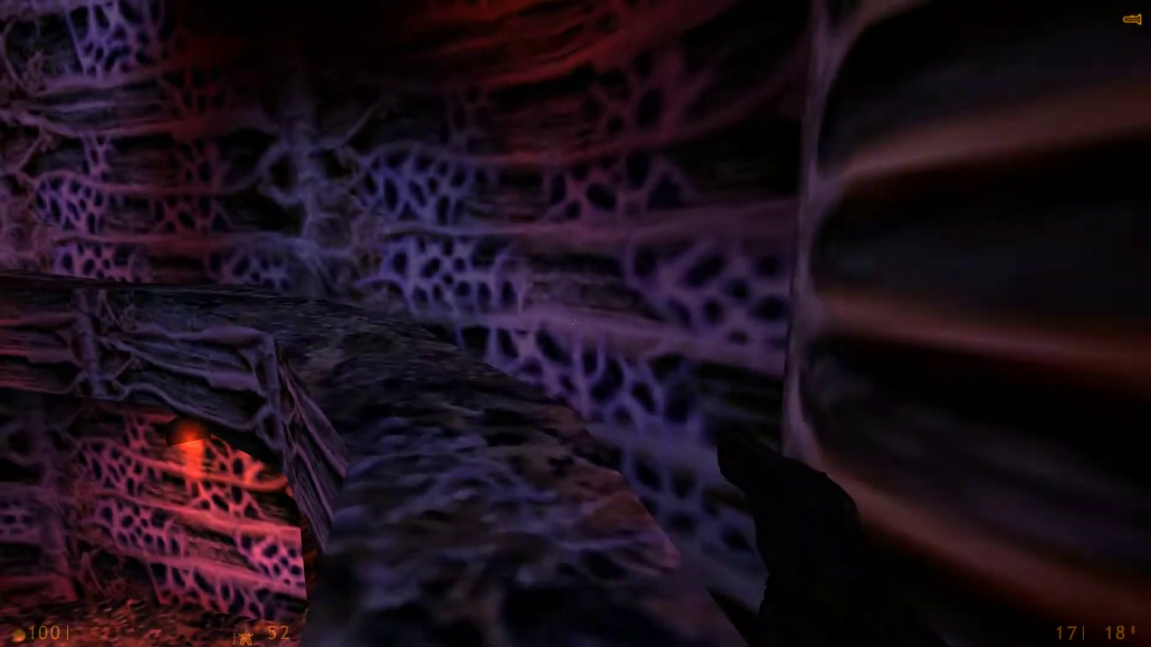
pyautogui.press('w')
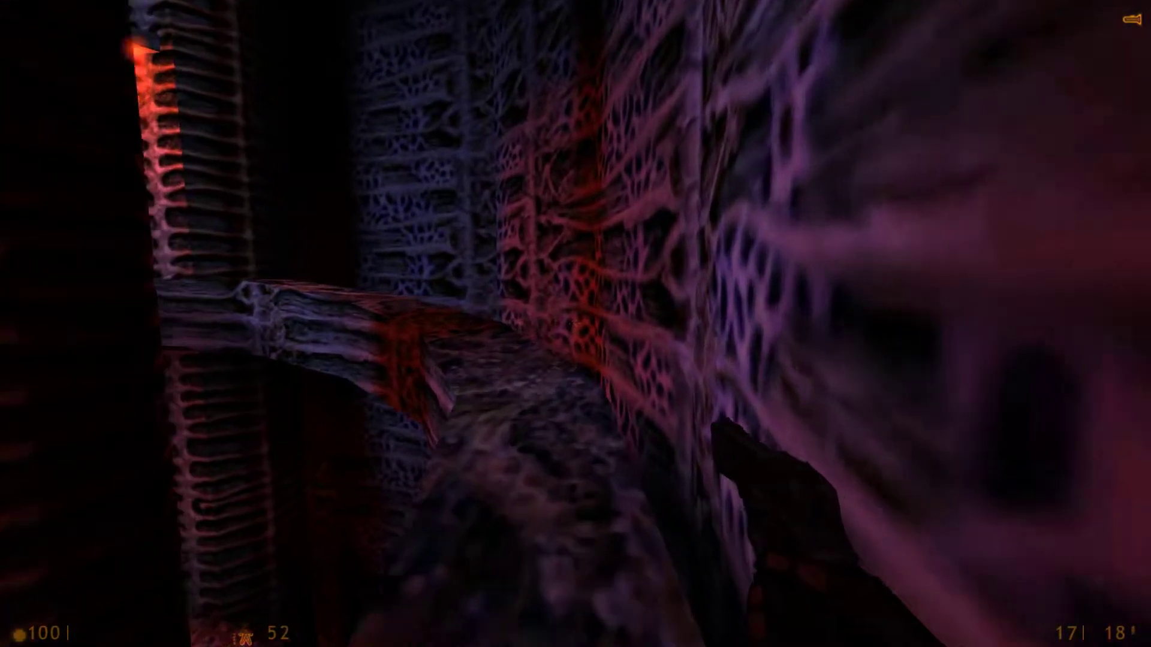
pyautogui.press('w')
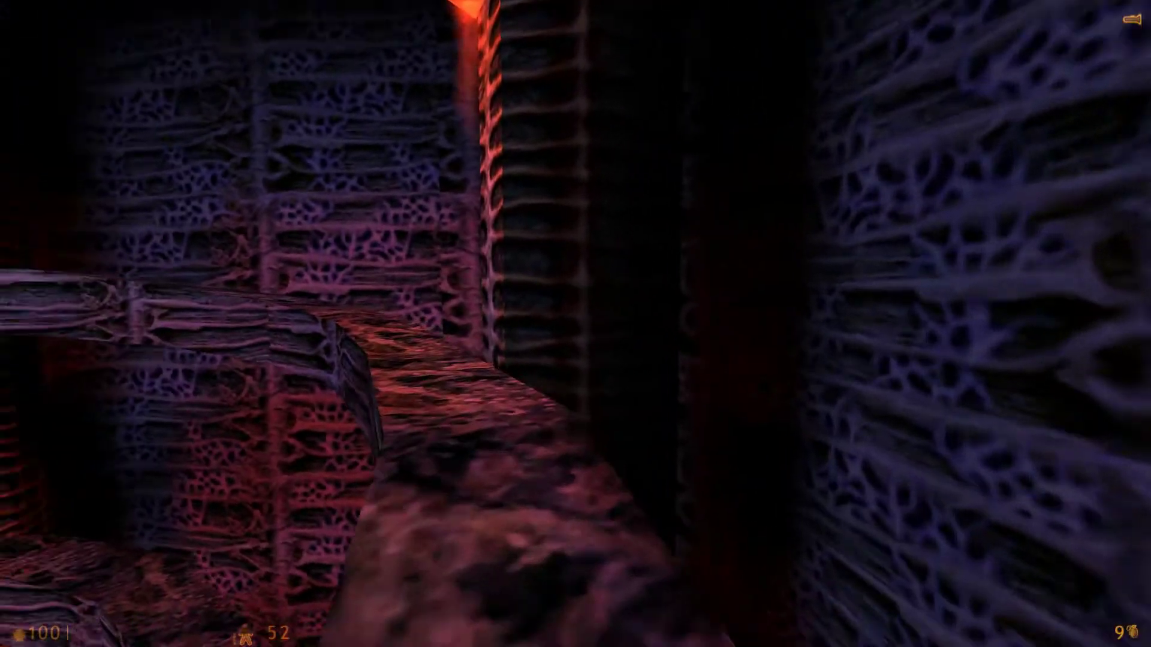
# Switch to grenades and quicksave with F6 while walking the ledge
pyautogui.press('5')
pyautogui.press('w')
pyautogui.press('w')
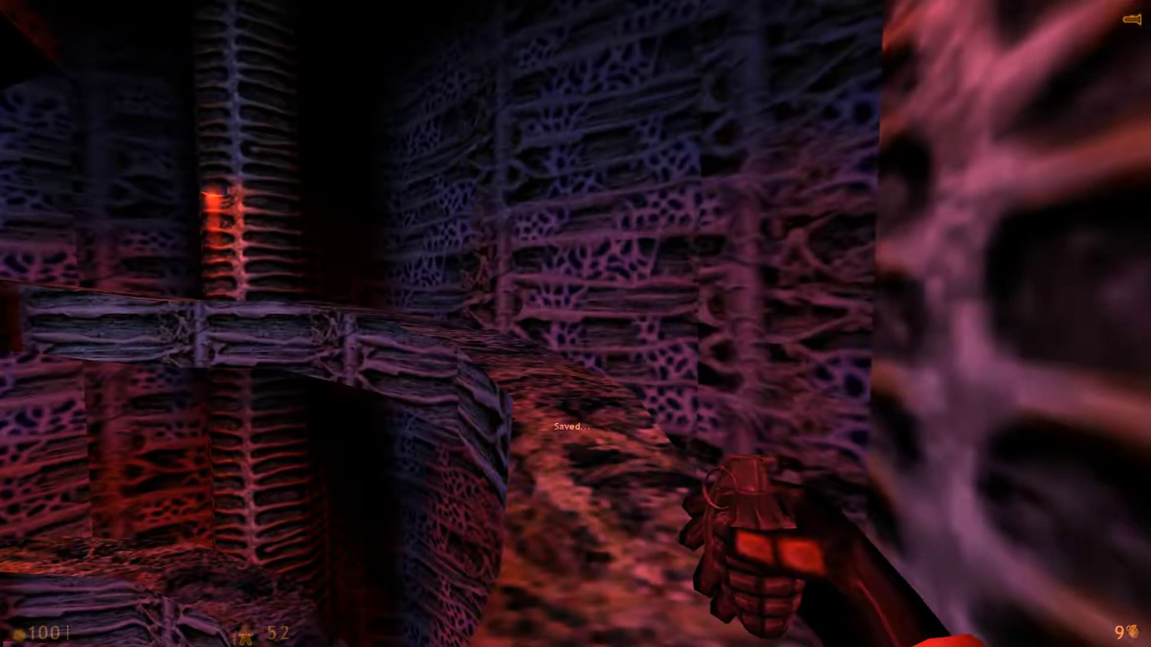
pyautogui.press('F6')
pyautogui.press('w')
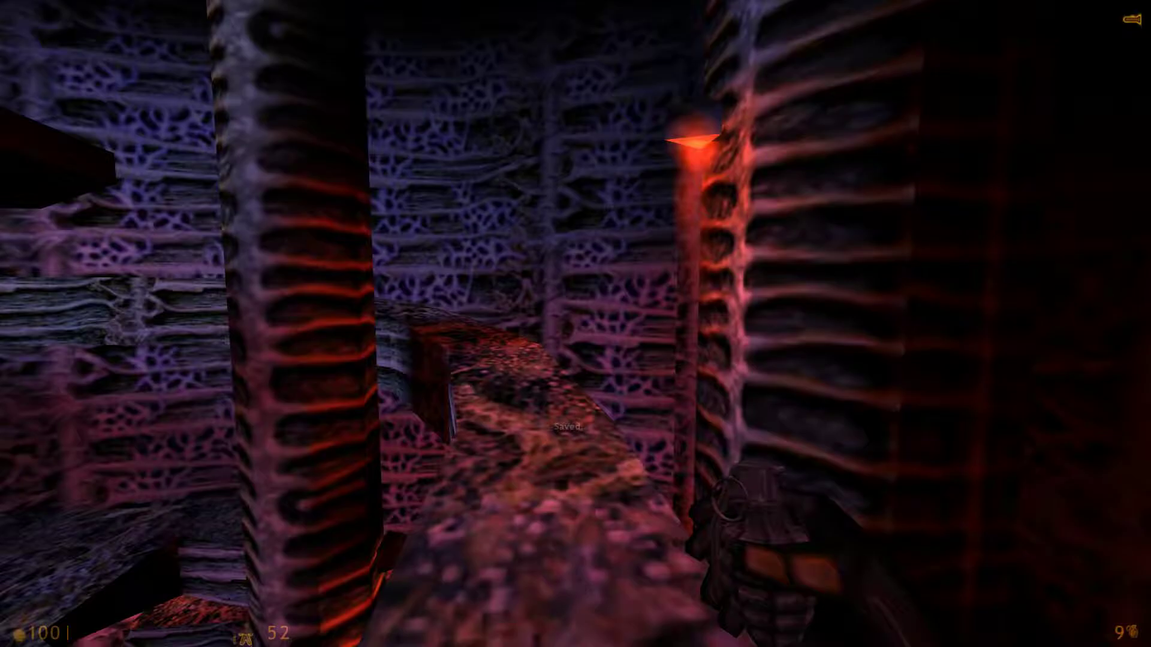
pyautogui.press('w')
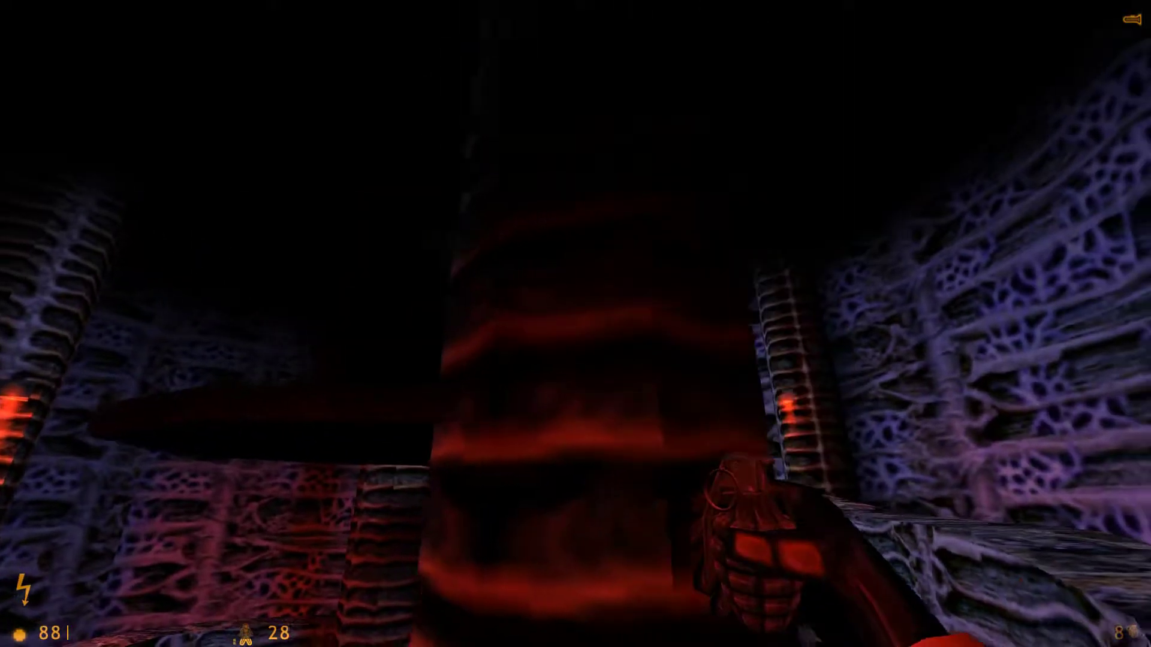
# After the quickload, approach the ledge enemy and take cover behind the red pillar
pyautogui.press('w')
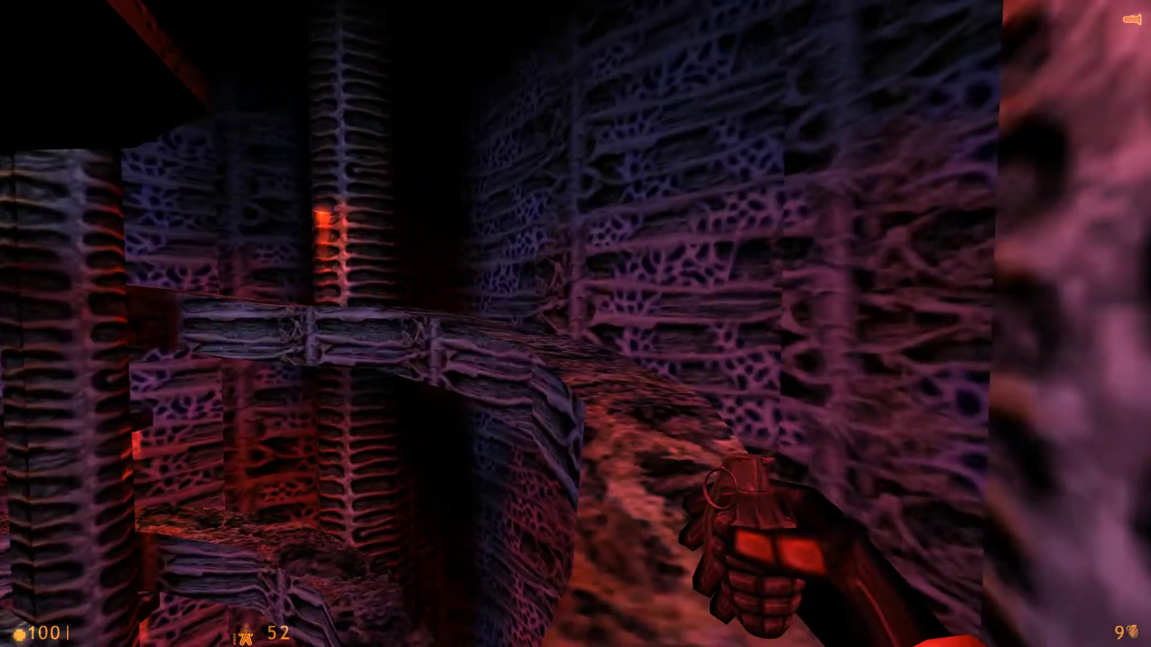
pyautogui.press('w')
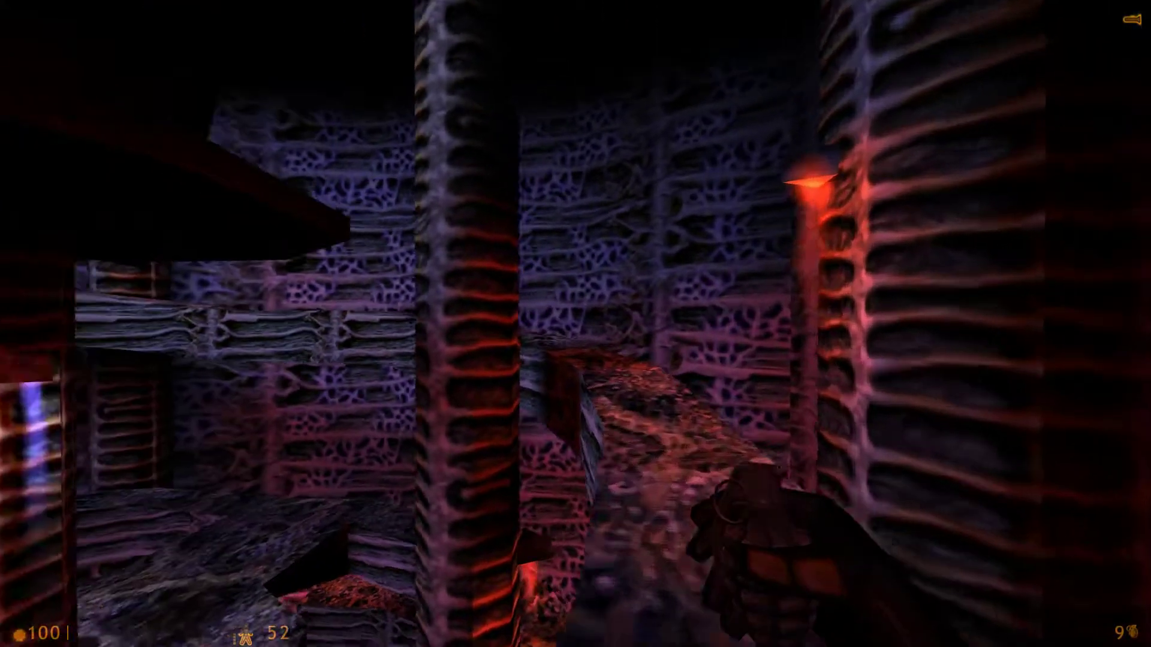
pyautogui.press('w')
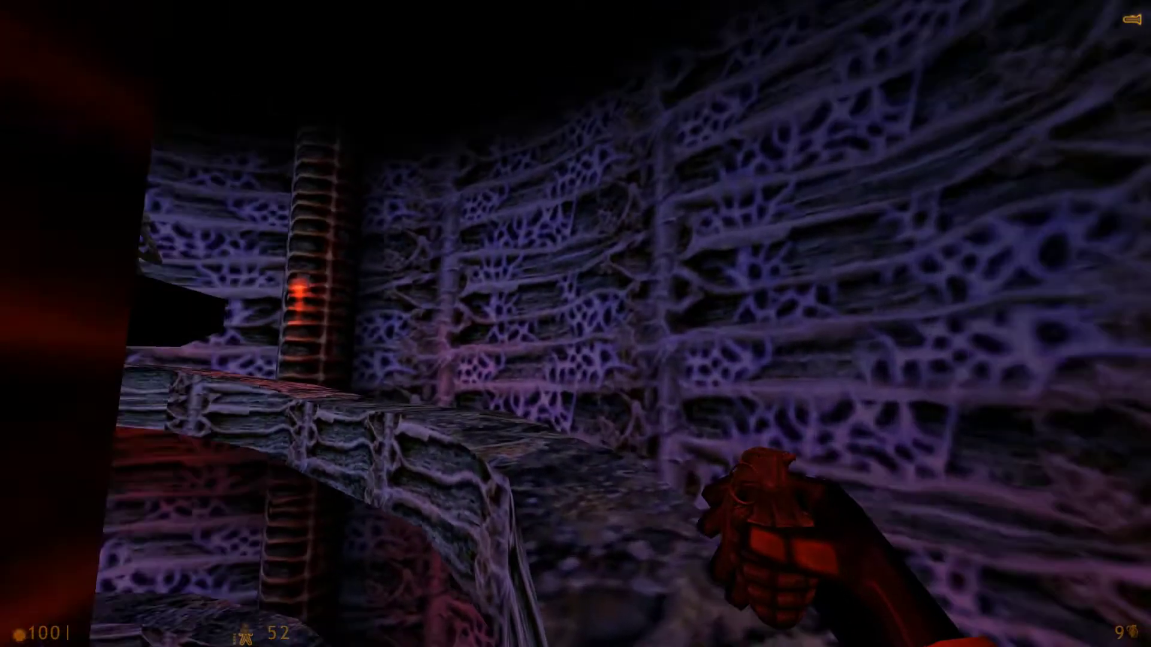
pyautogui.press('w')
pyautogui.press('w')
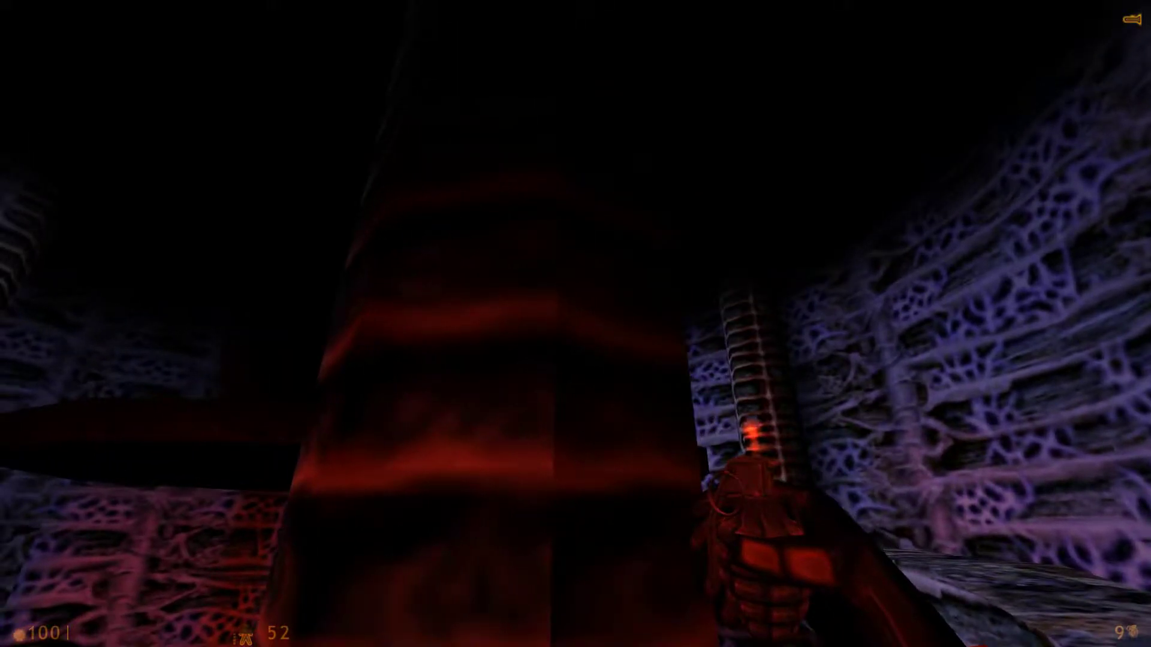
# Draw the pistol and fire two shots at the alien on the ledge
pyautogui.press('2')
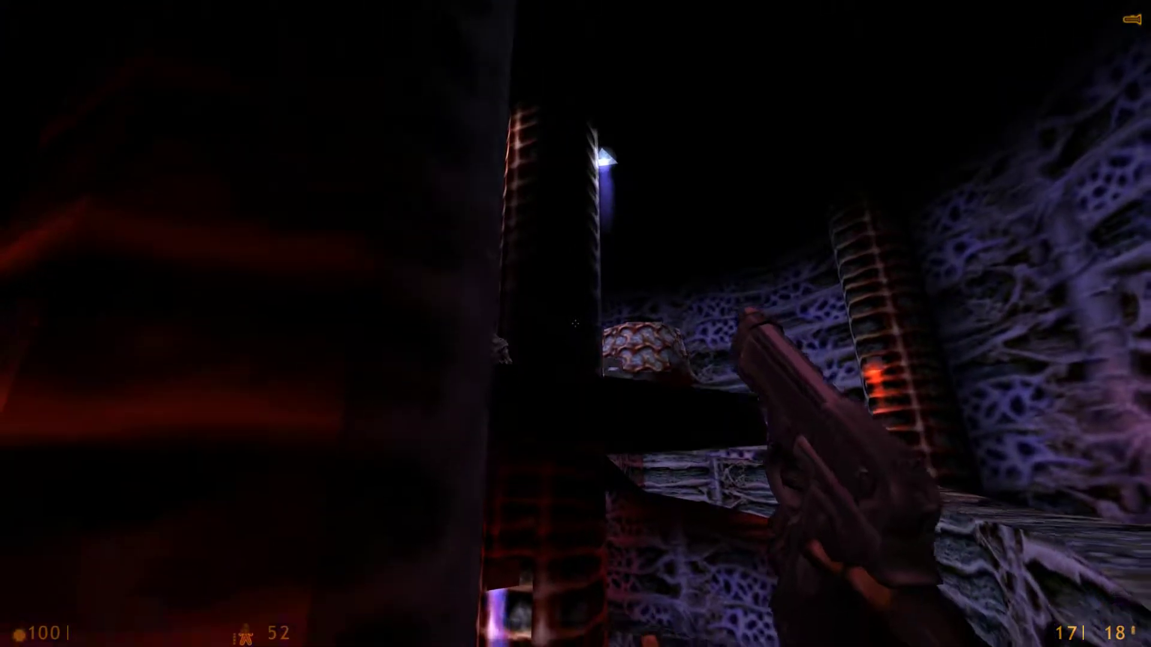
pyautogui.click(575, 324)
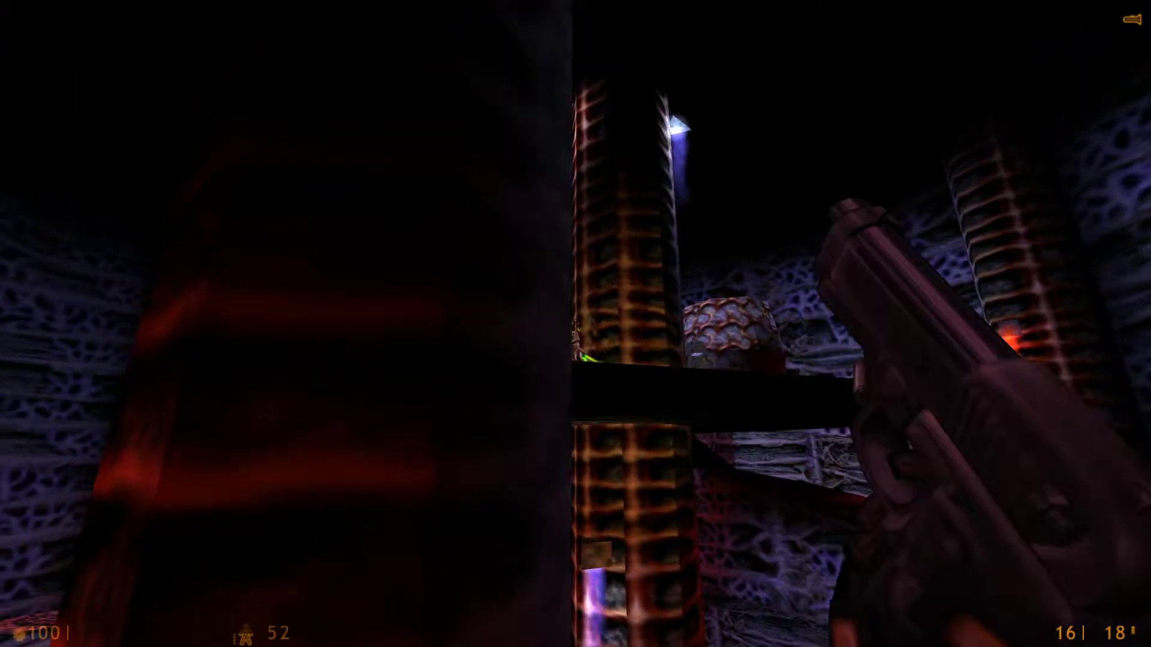
pyautogui.click(575, 323)
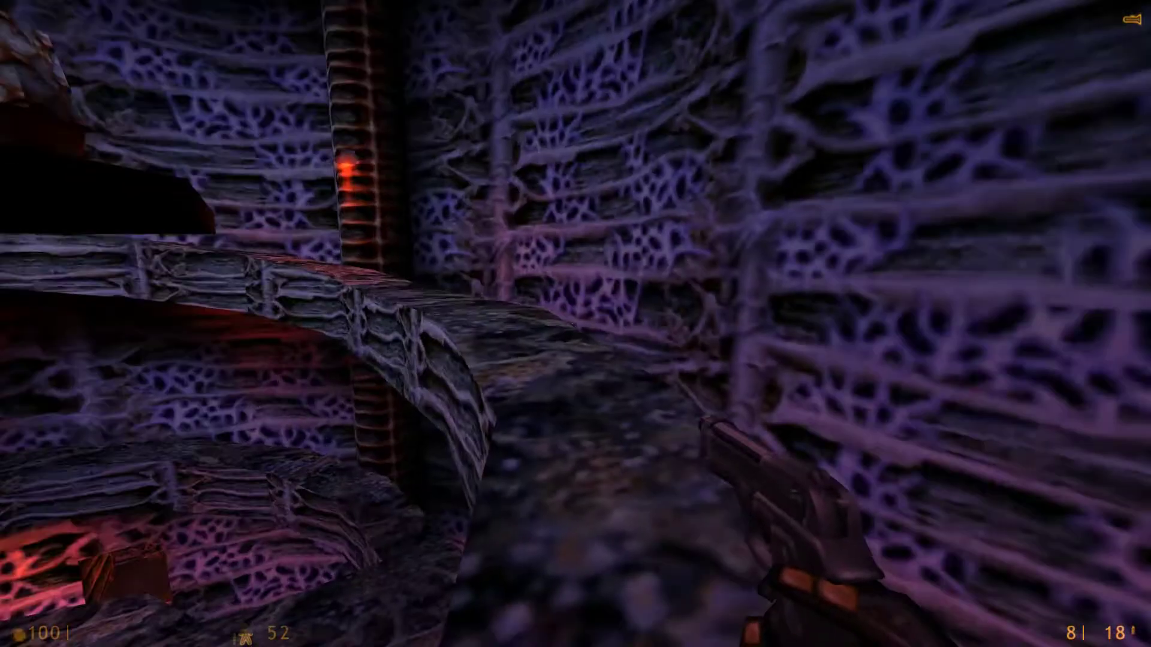
# Collect the armour battery and ammo clips beside the fallen body
pyautogui.press('3')
pyautogui.press('w')
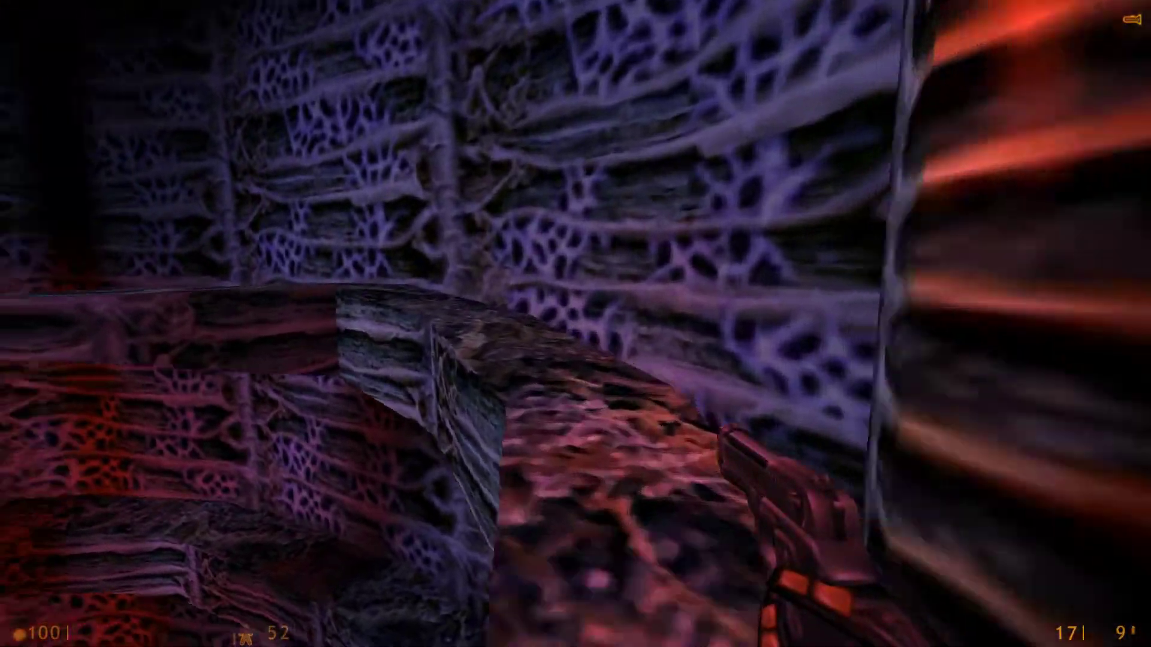
pyautogui.press('w')
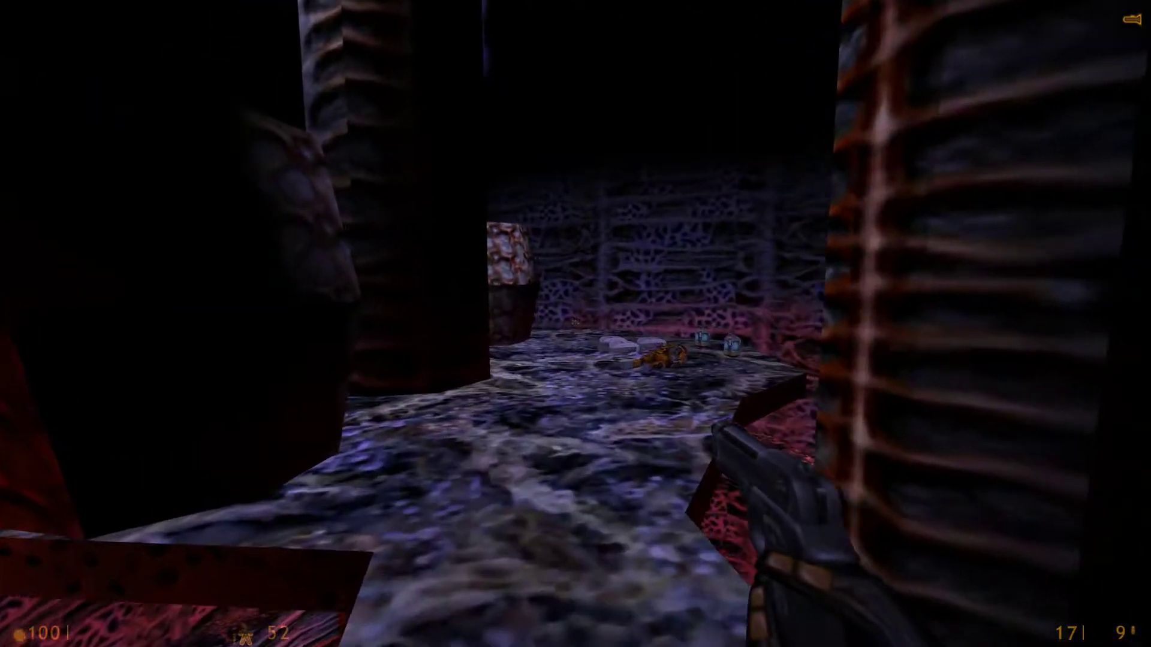
pyautogui.press('w')
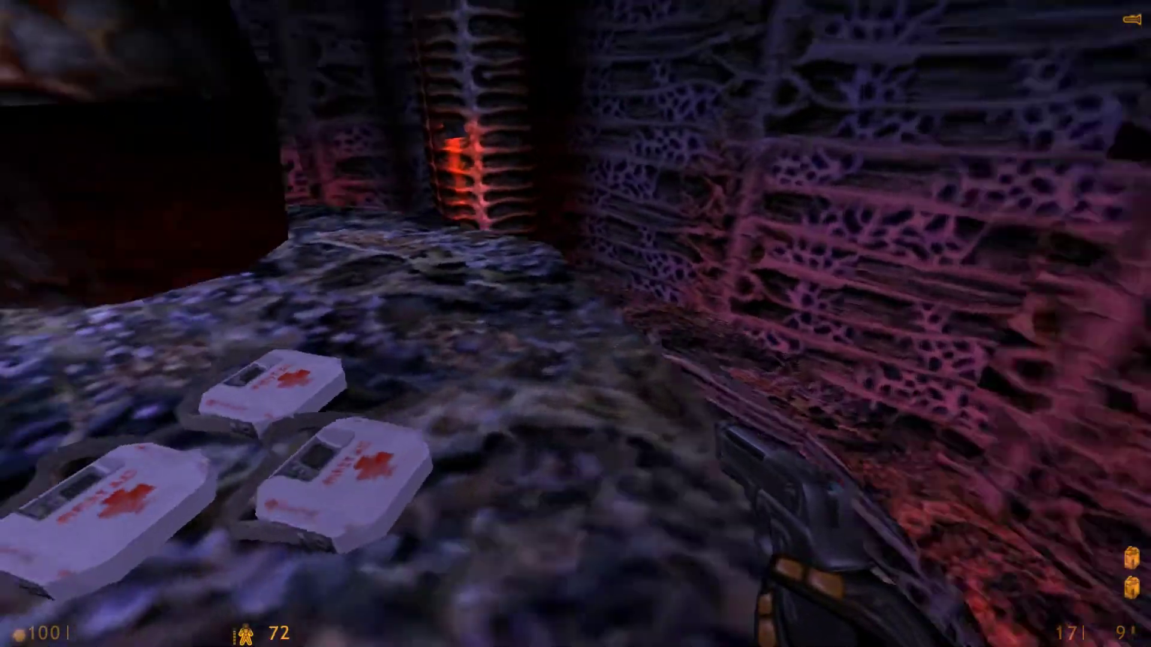
pyautogui.press('w')
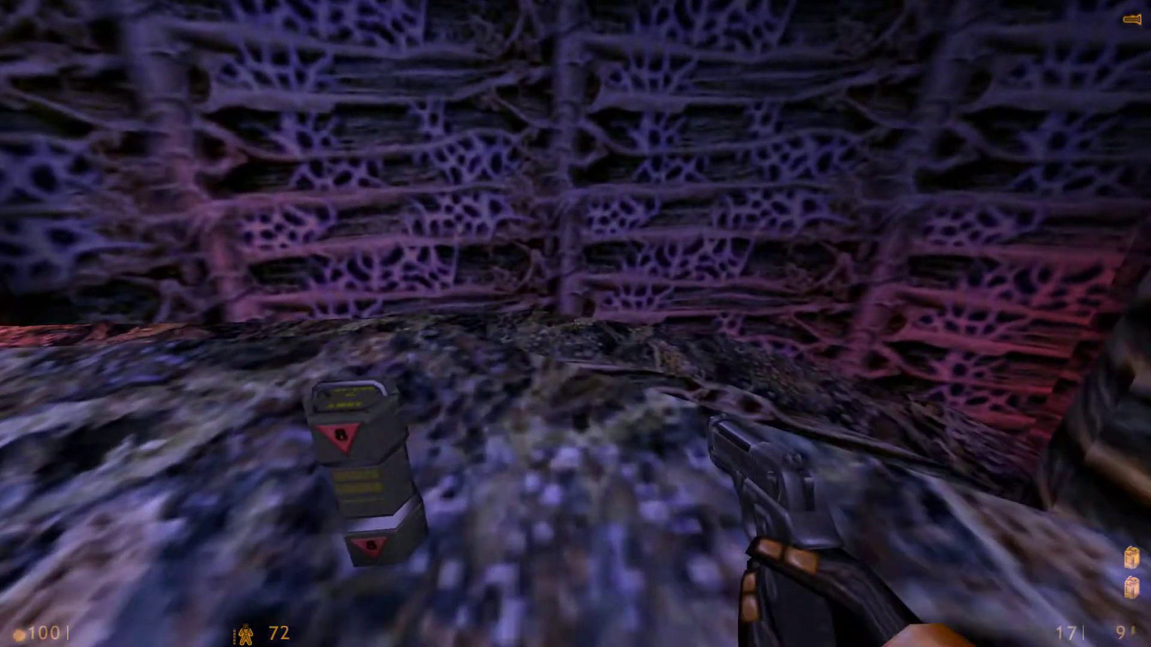
pyautogui.press('w')
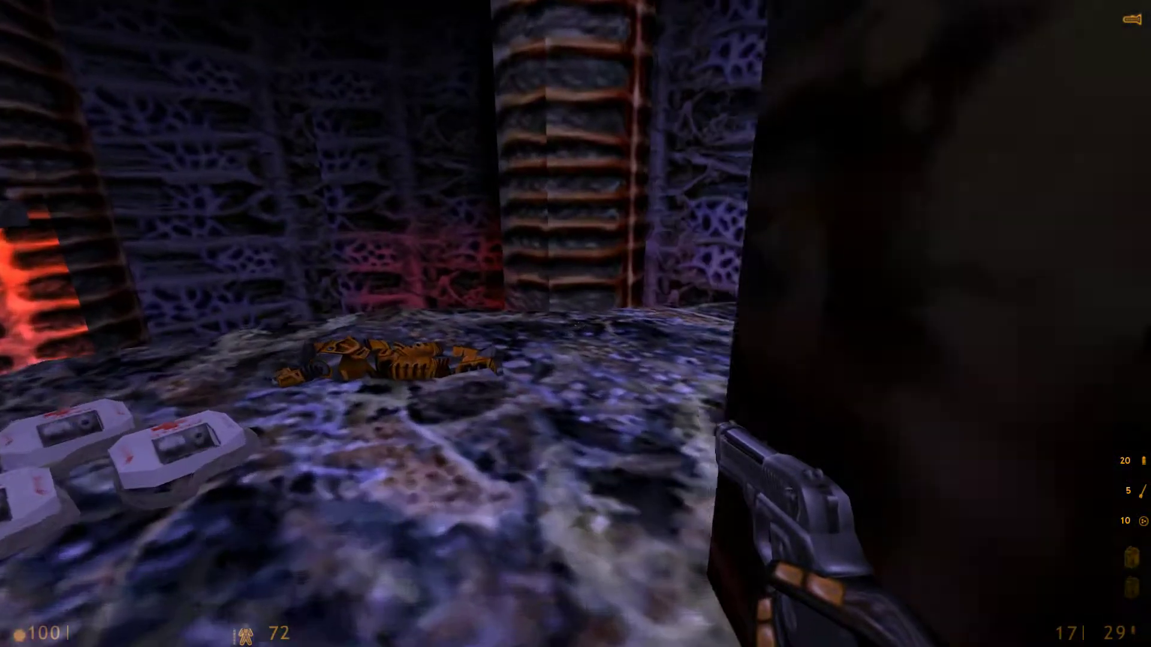
# Turn into the corridor and equip the .357 revolver
pyautogui.press('w')
pyautogui.press('w')
pyautogui.press('2')
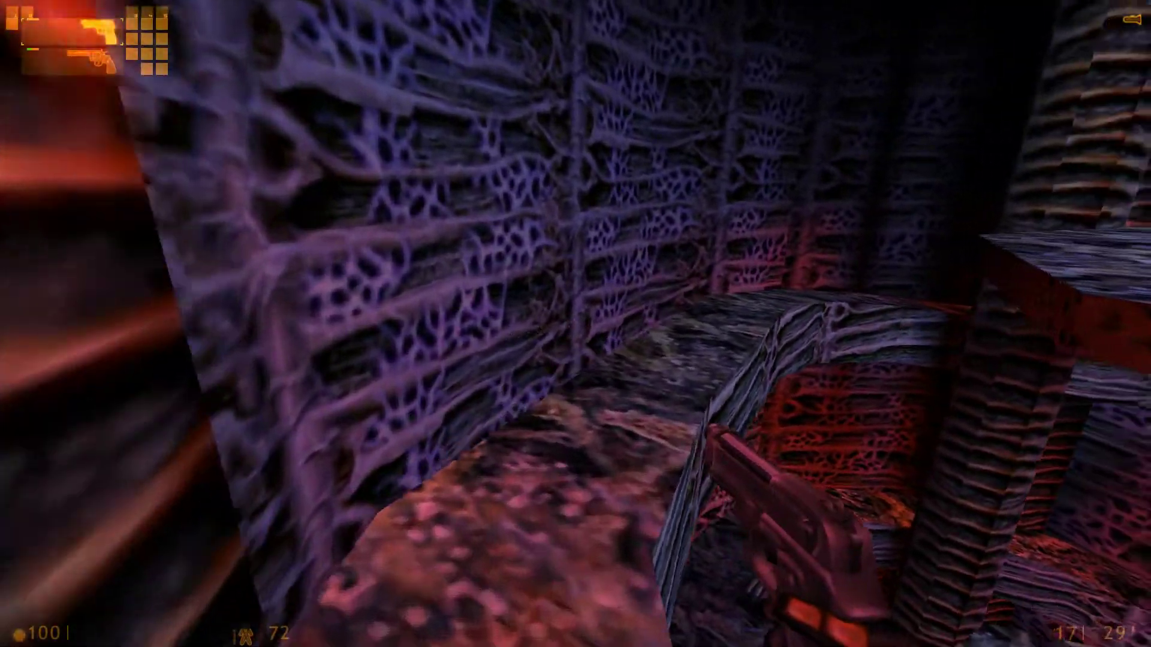
pyautogui.click(576, 324)
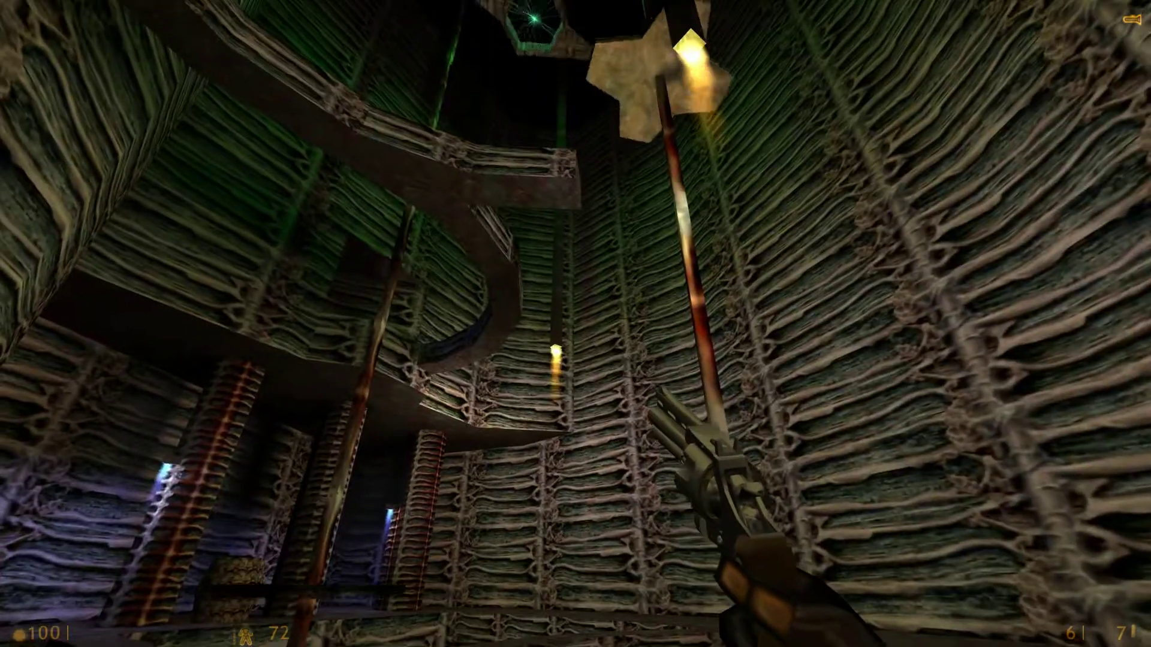
# Select the Hivehand and walk into the green chamber, looking up the shaft
pyautogui.press('f')
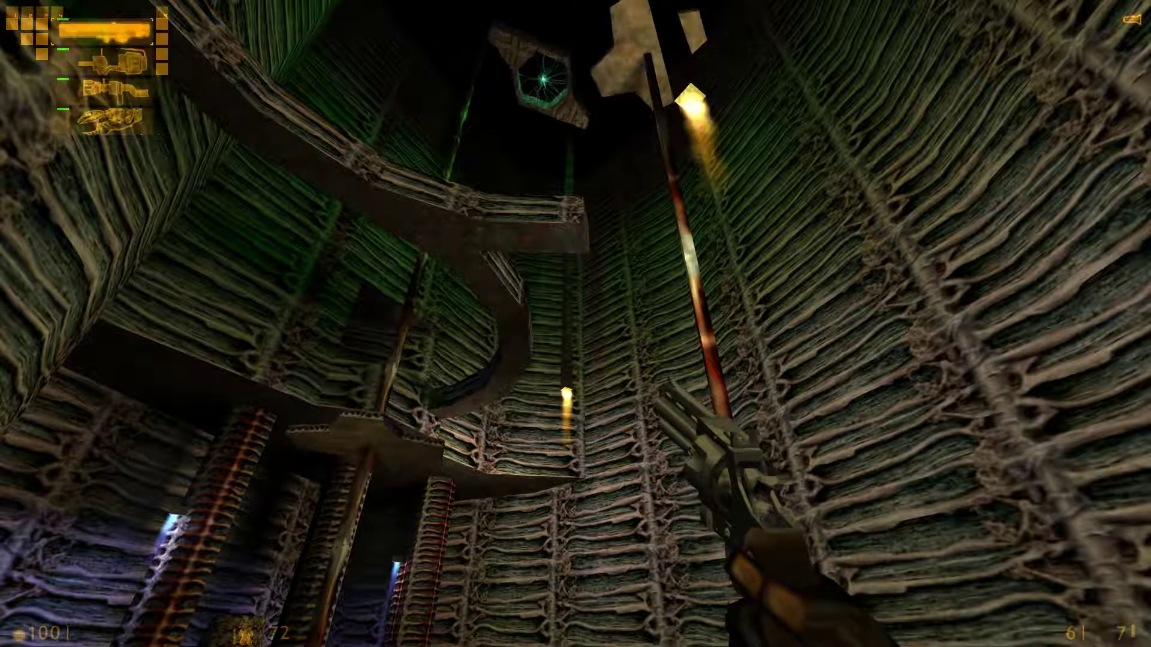
pyautogui.click(576, 324)
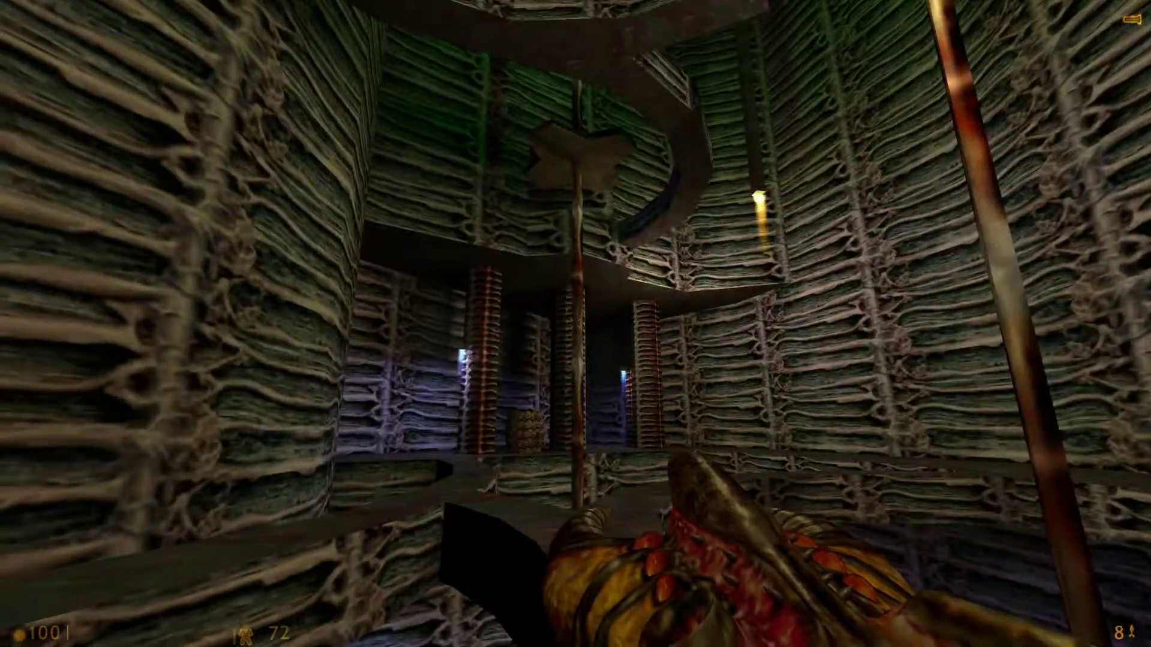
pyautogui.press('w')
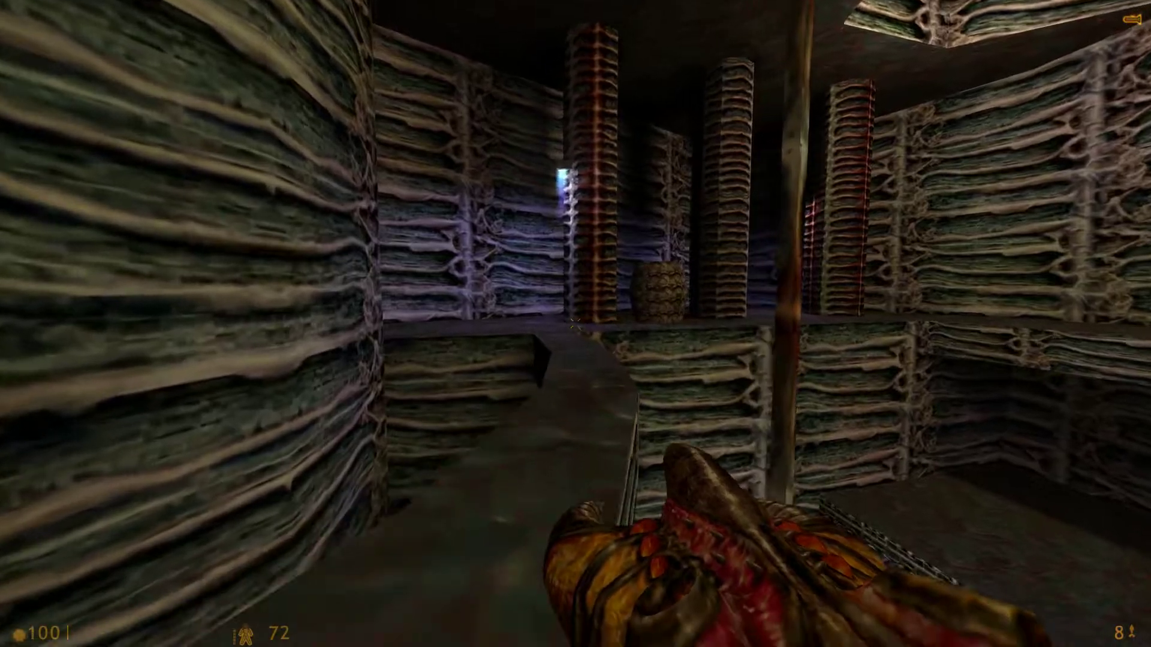
pyautogui.press('w')
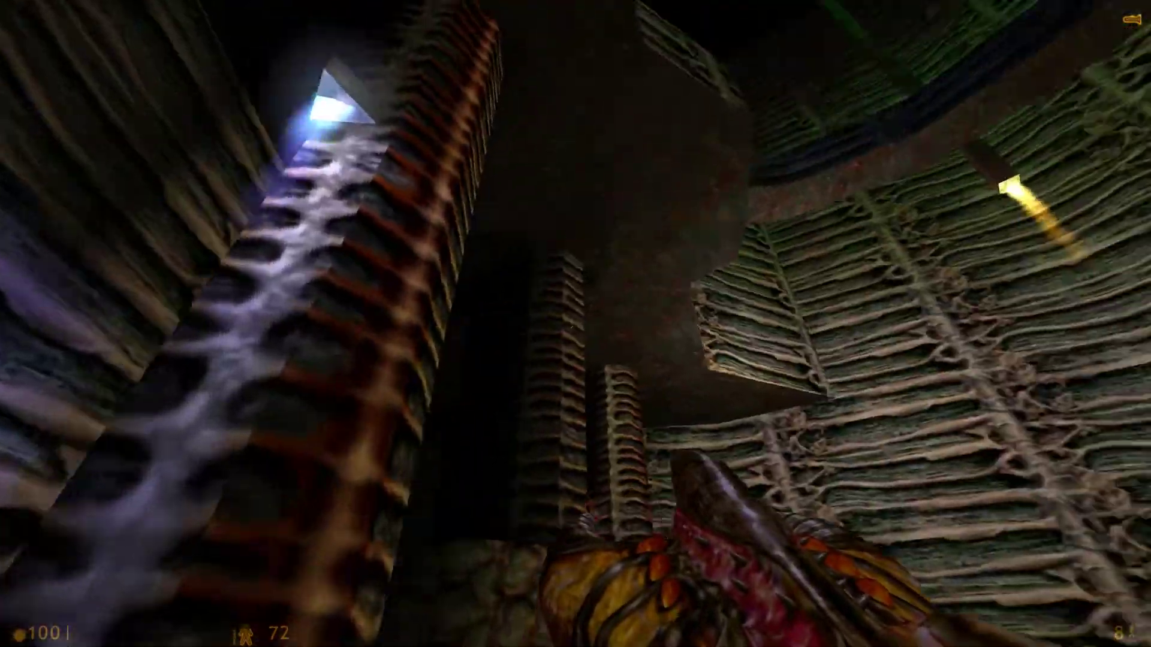
pyautogui.press('w')
pyautogui.press('w')
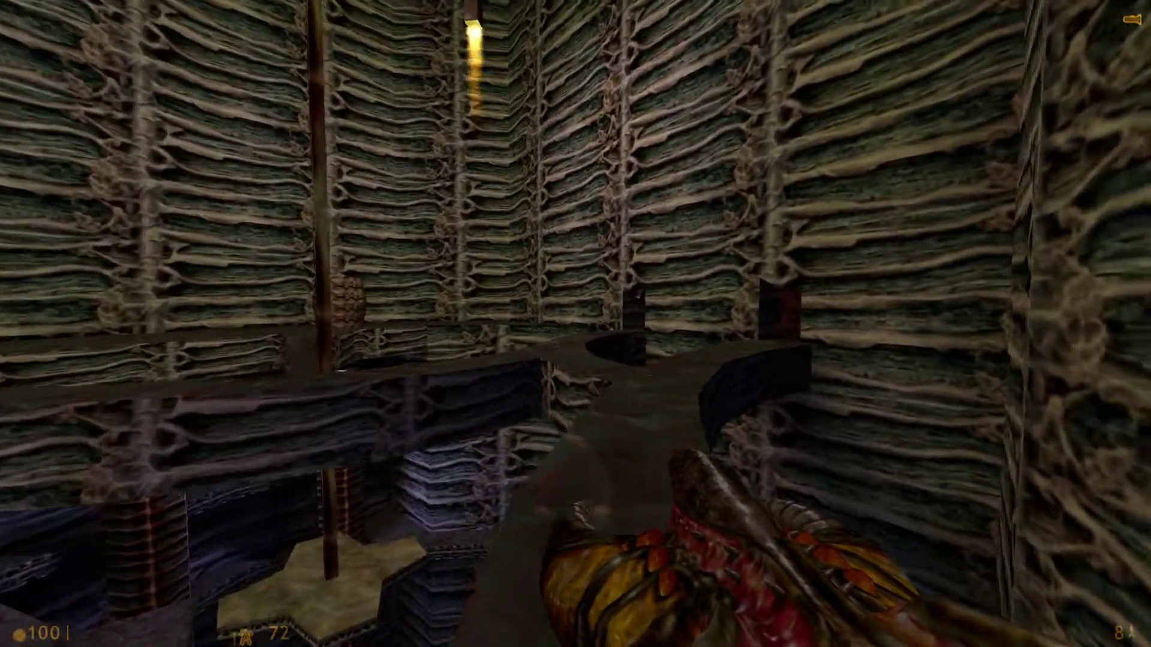
pyautogui.press('w')
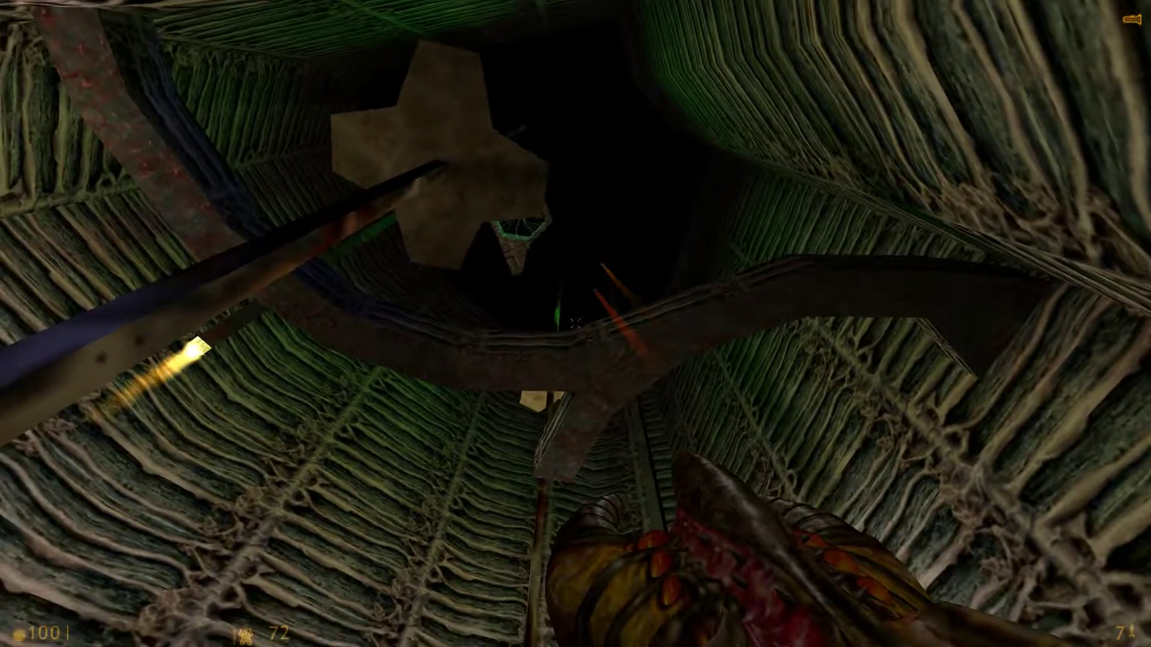
# Fire hornets at the target above, quicksave with F6, and keep shooting up the shaft
pyautogui.click(575, 324)
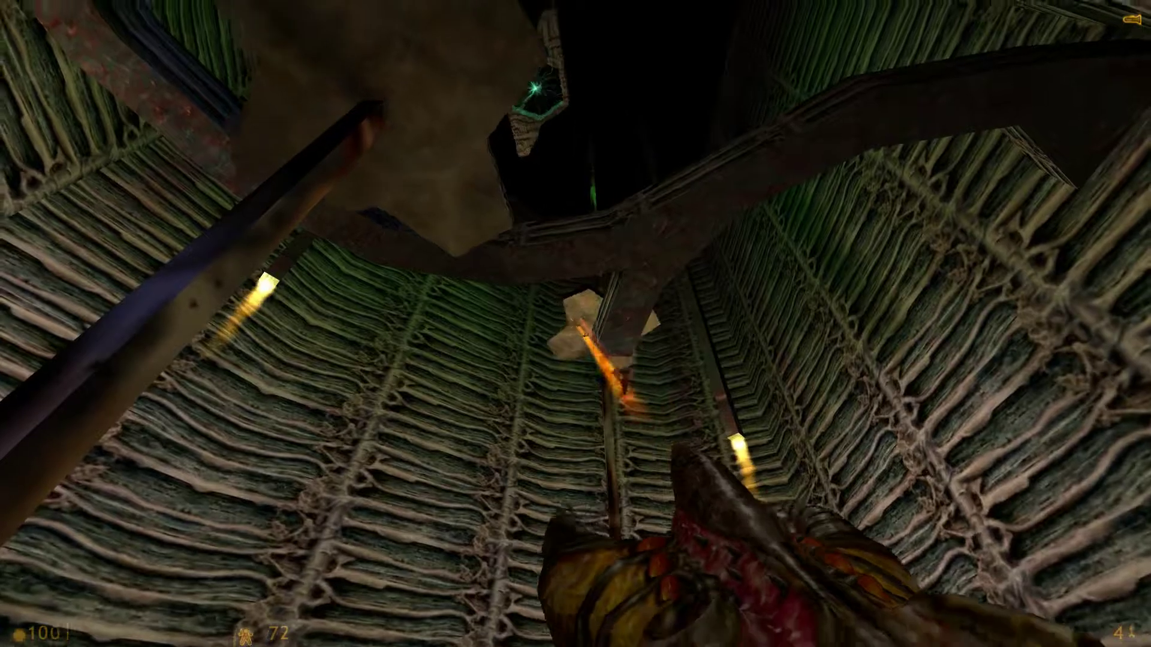
pyautogui.click(576, 324)
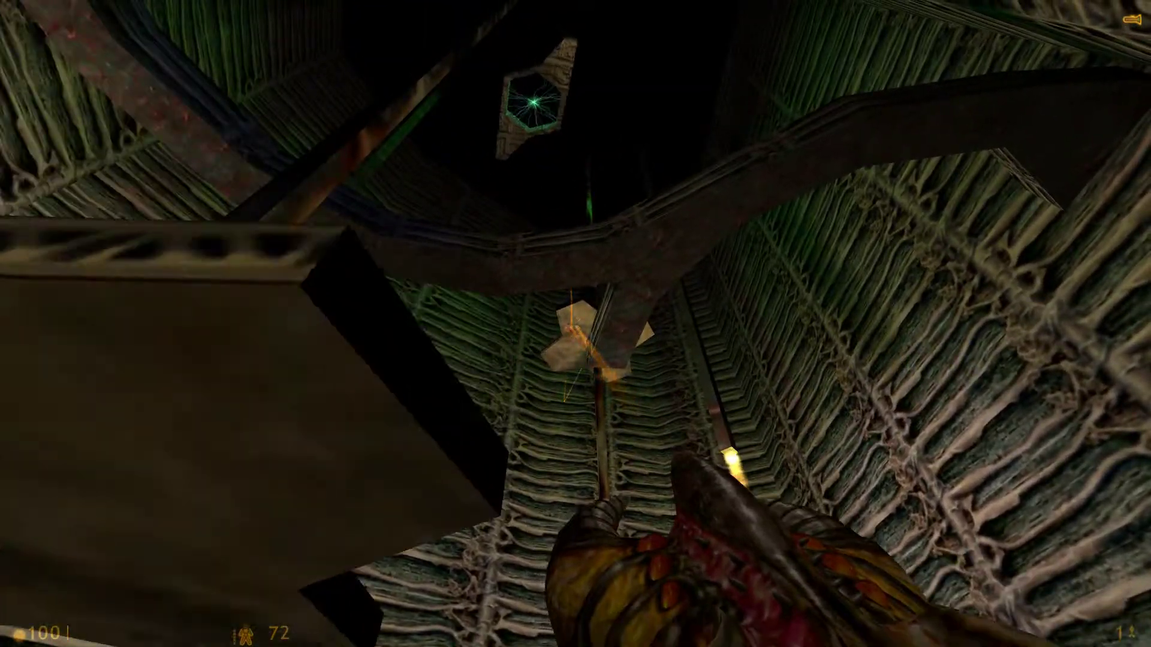
pyautogui.press('F6')
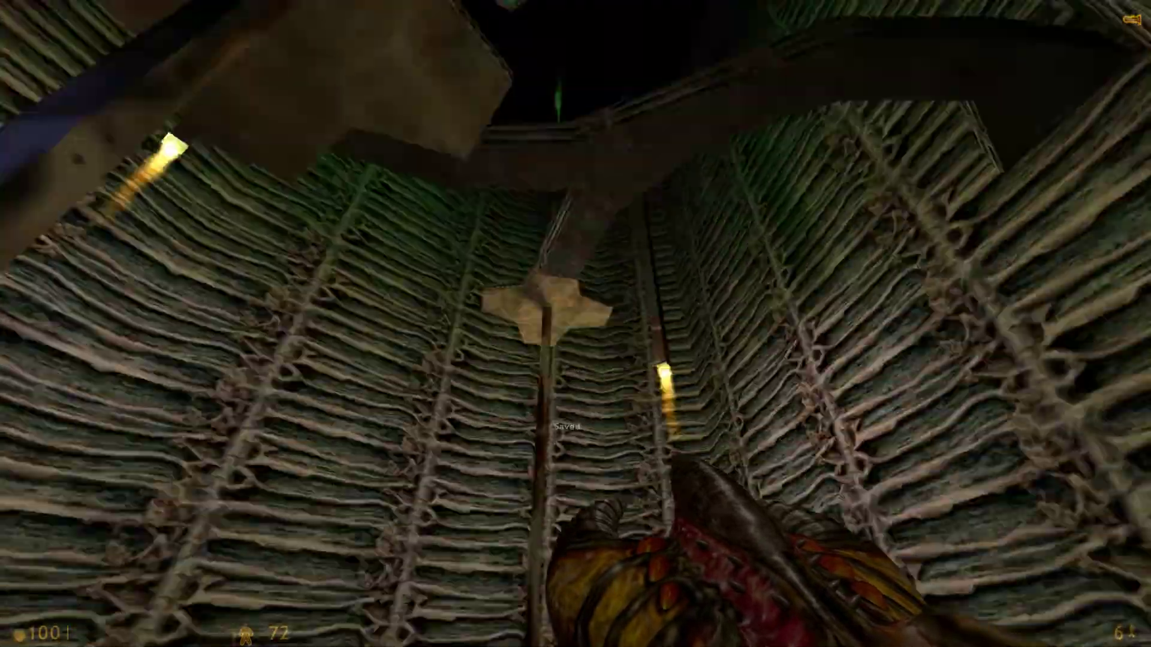
pyautogui.click(576, 324)
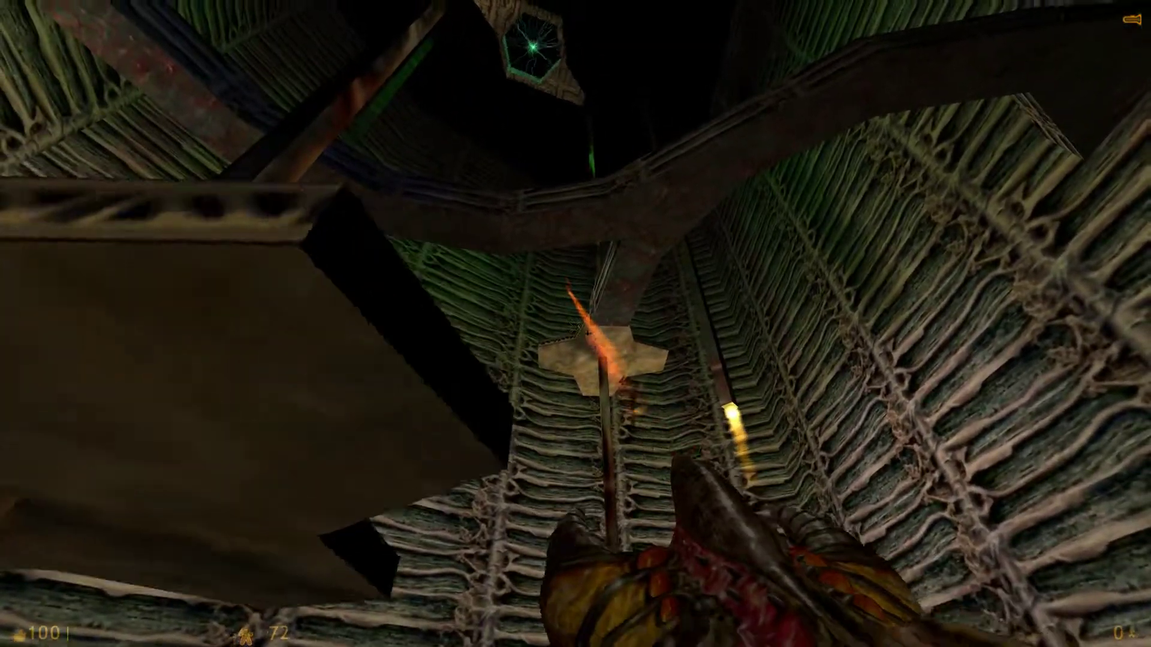
pyautogui.press('w')
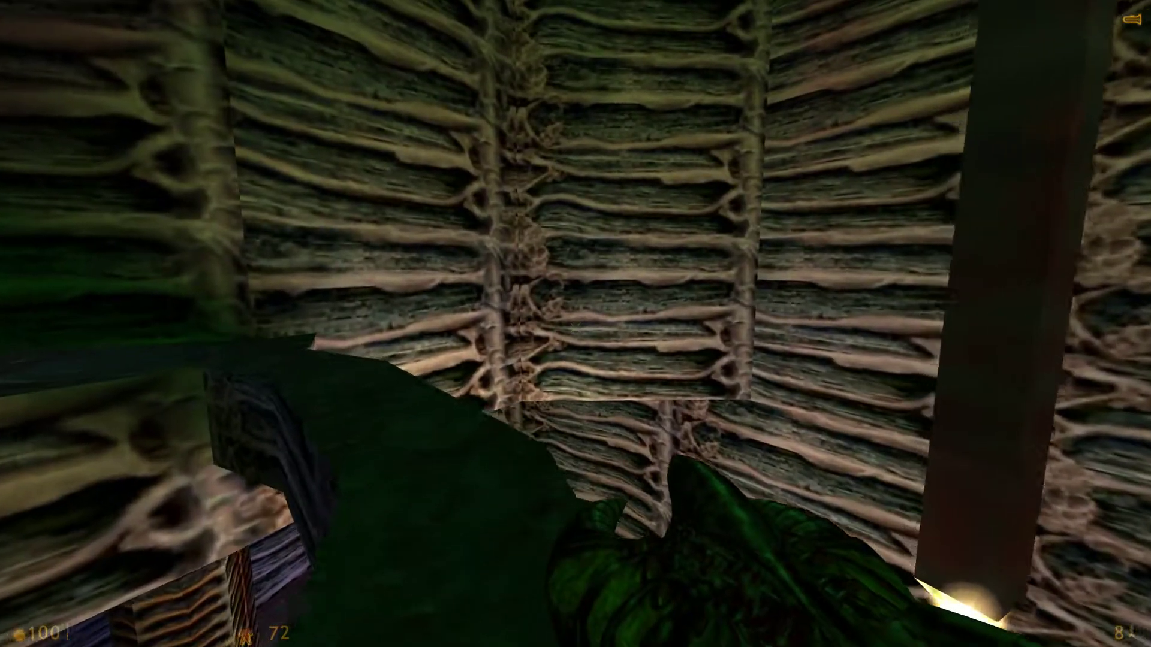
pyautogui.press('w')
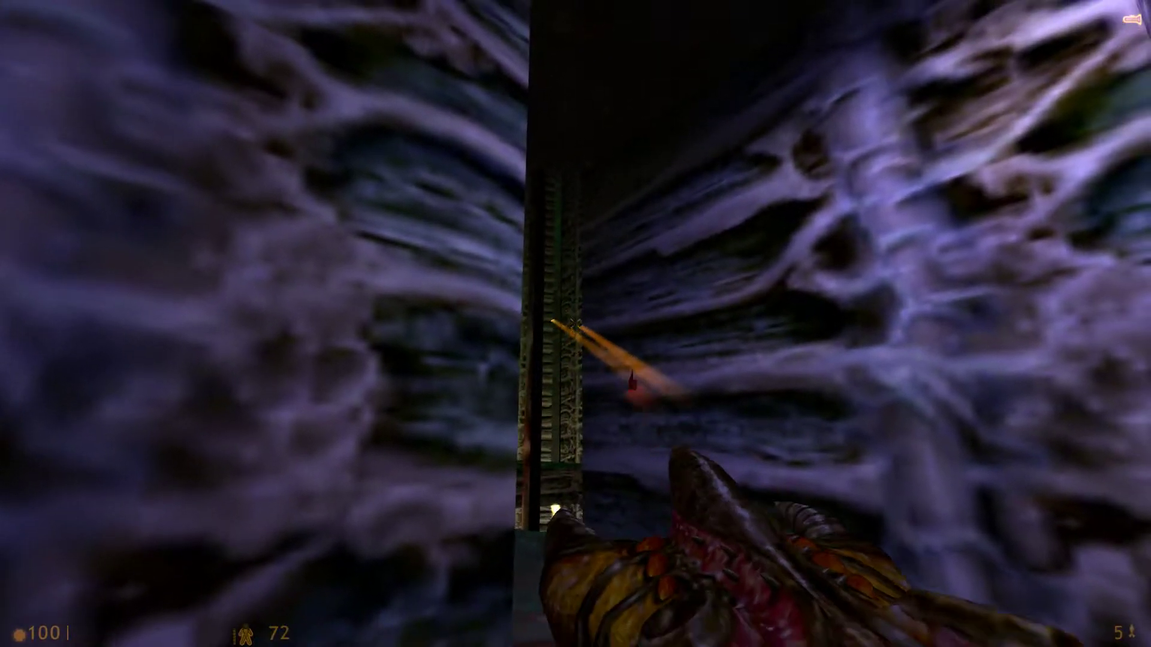
# Fire hornet volleys at the grate and up the shaft while advancing through the passage
pyautogui.click(576, 325)
pyautogui.click(576, 324)
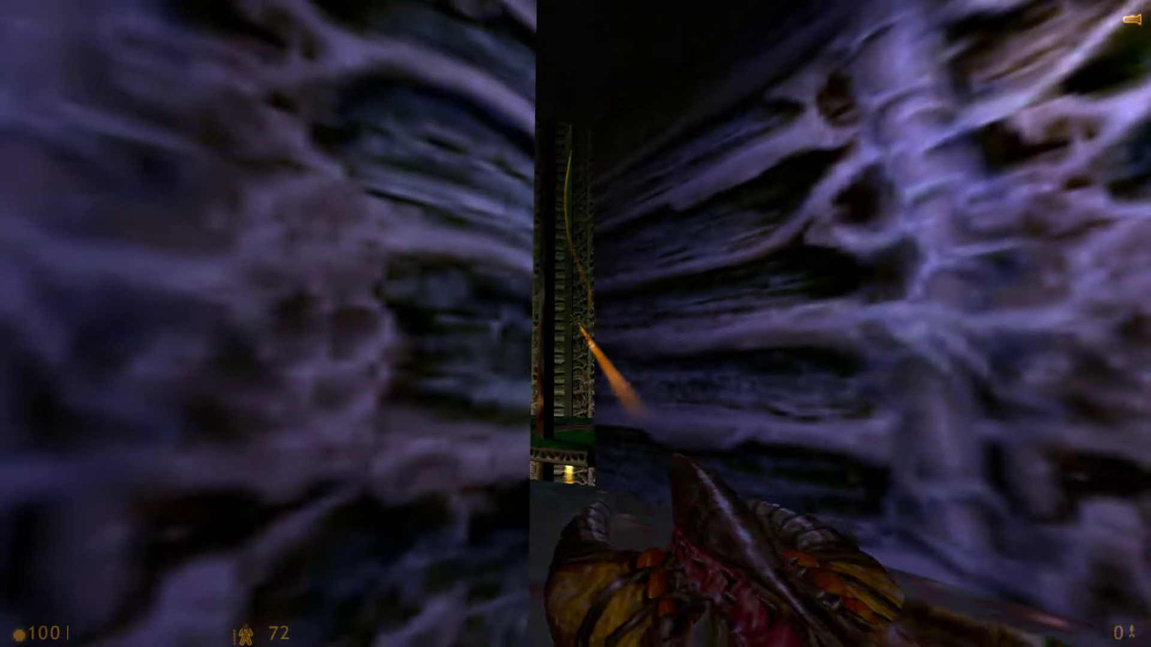
pyautogui.press('w')
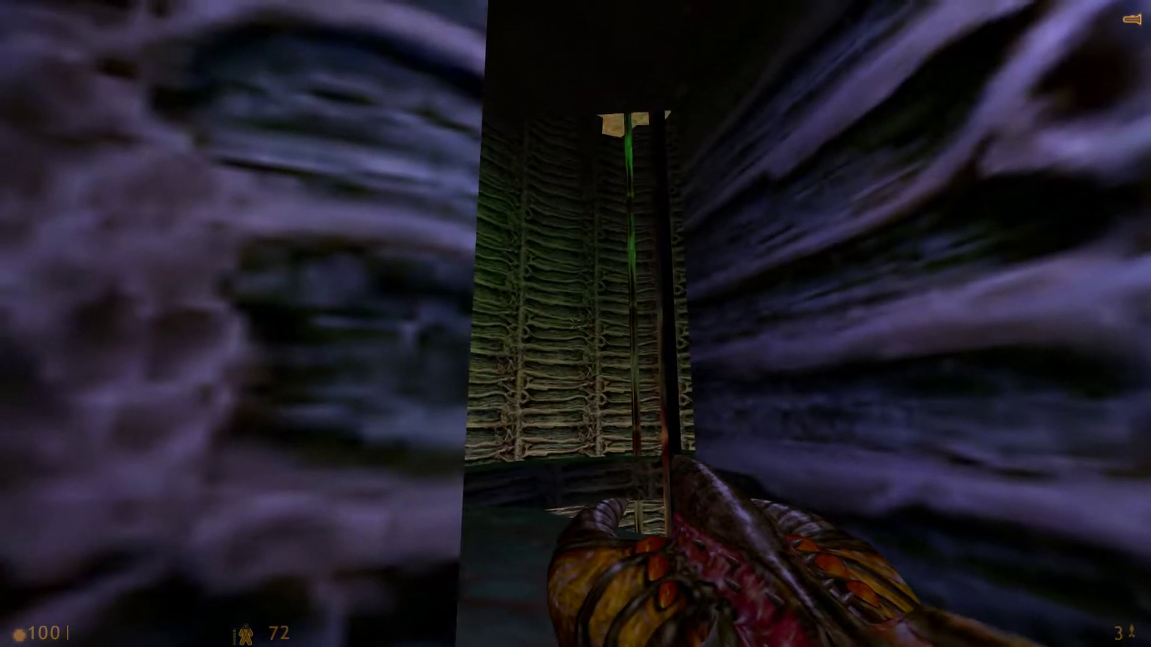
pyautogui.press('w')
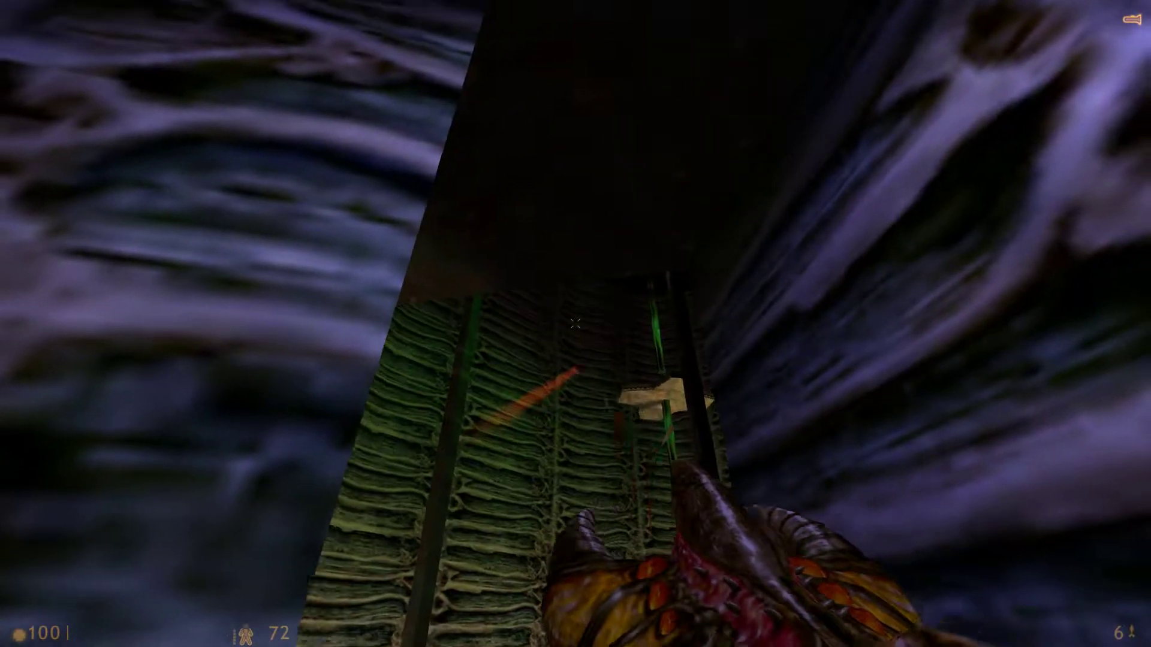
pyautogui.click(575, 323)
pyautogui.click(575, 324)
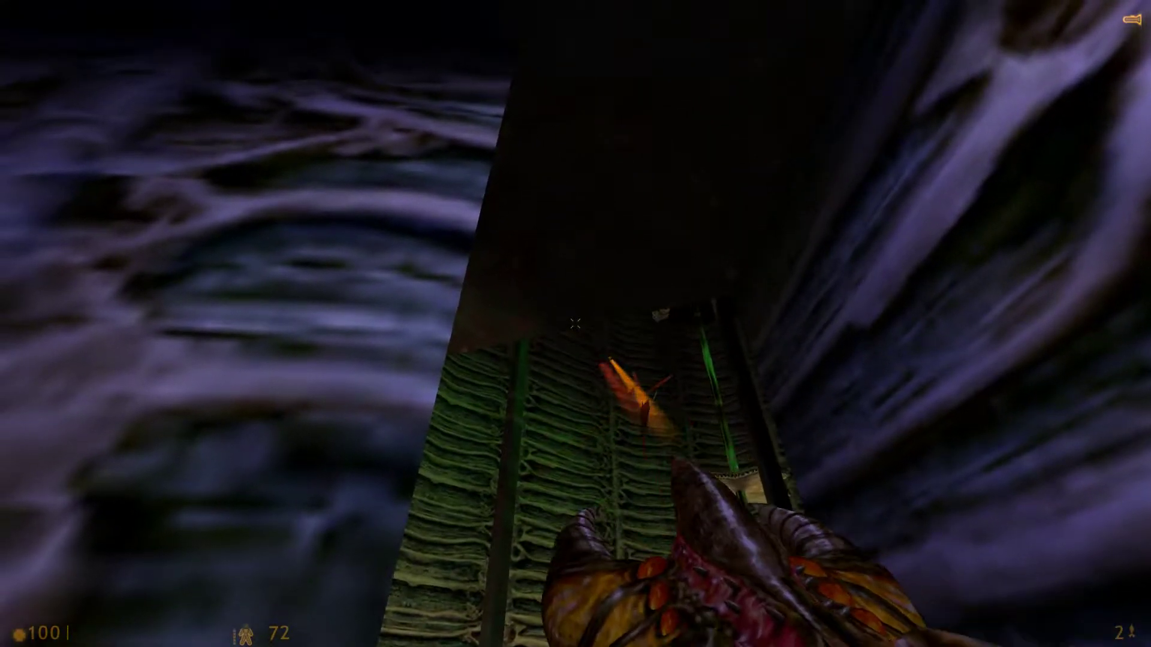
pyautogui.click(575, 324)
pyautogui.press('w')
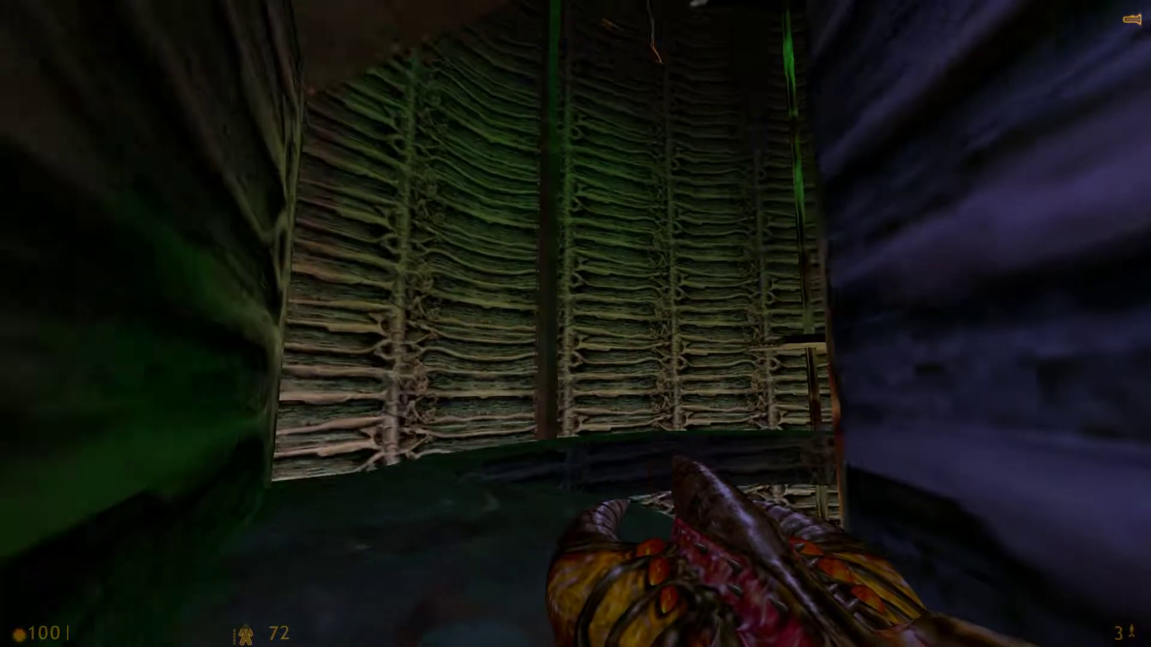
pyautogui.click(576, 323)
# Sidestep behind the purple wall, look up the shaft, and fire hornets at the wall ahead
pyautogui.press('a')
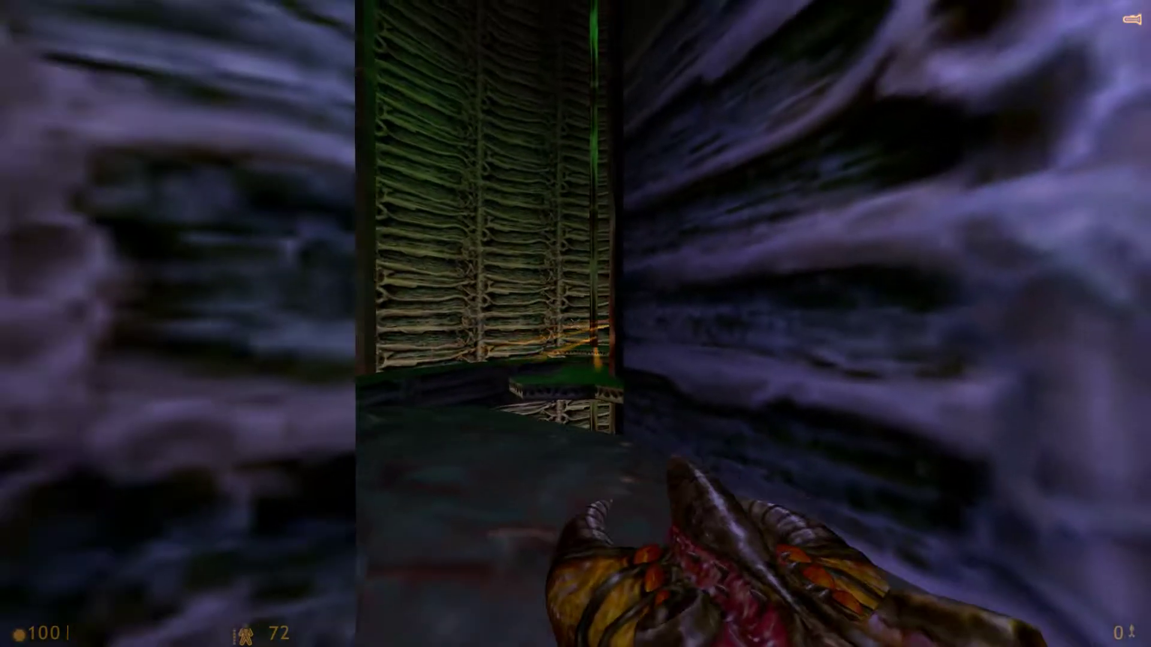
pyautogui.click(576, 324)
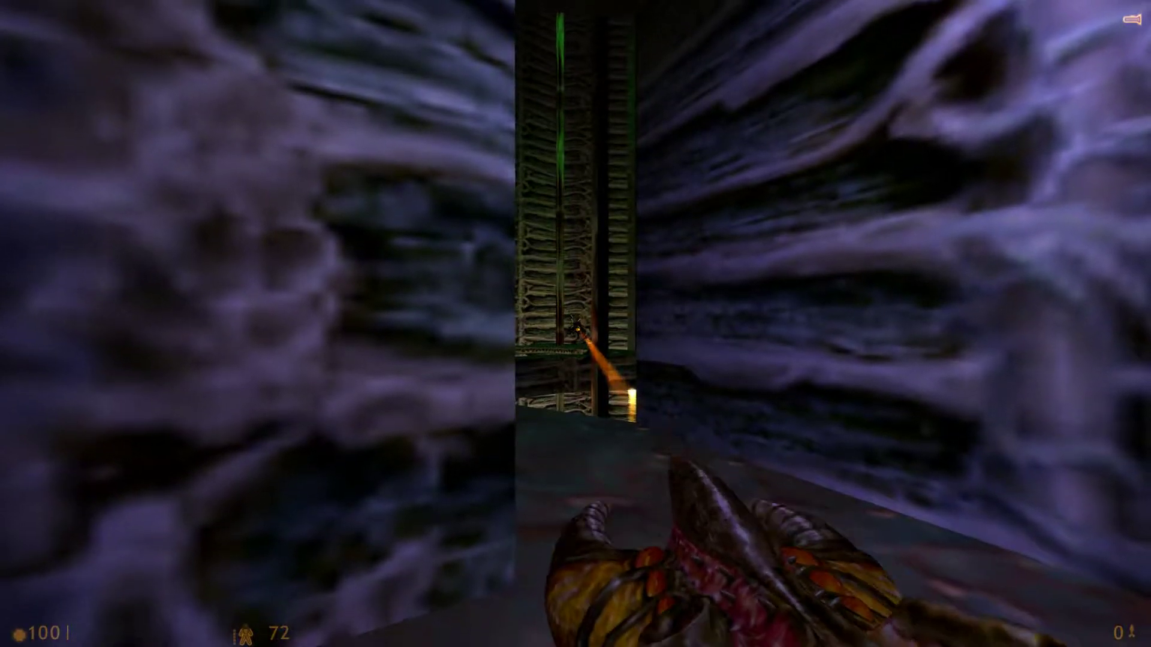
pyautogui.press('w')
pyautogui.moveTo(575, 323); pyautogui.dragTo(576, 180)
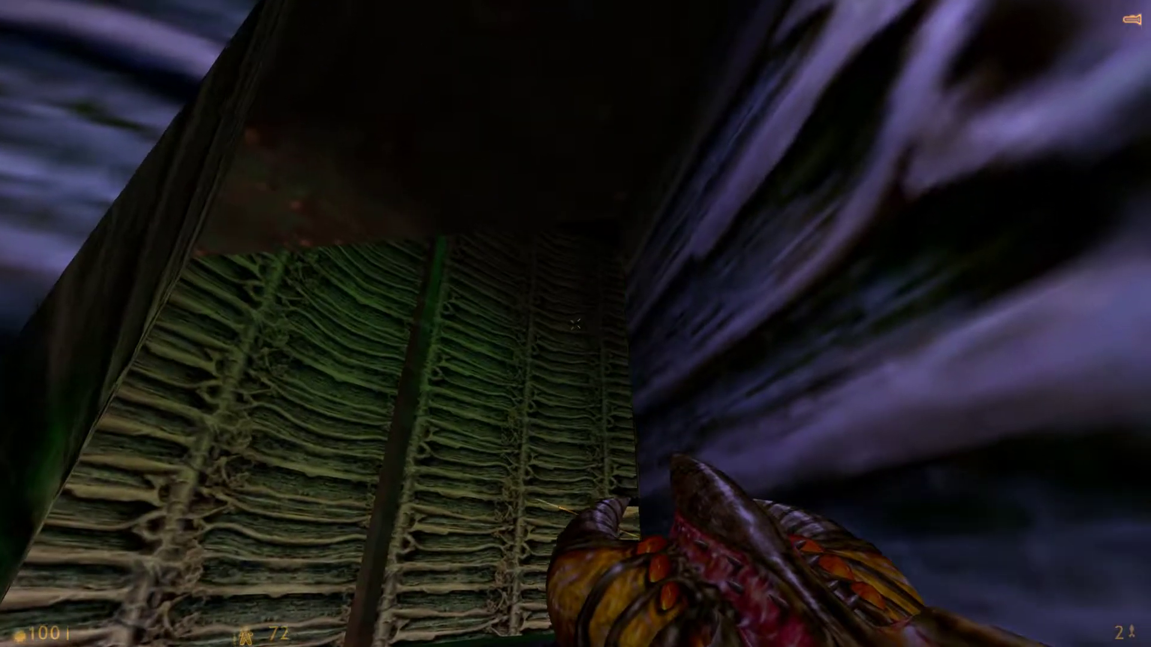
pyautogui.moveTo(576, 323); pyautogui.dragTo(575, 450)
pyautogui.press('w')
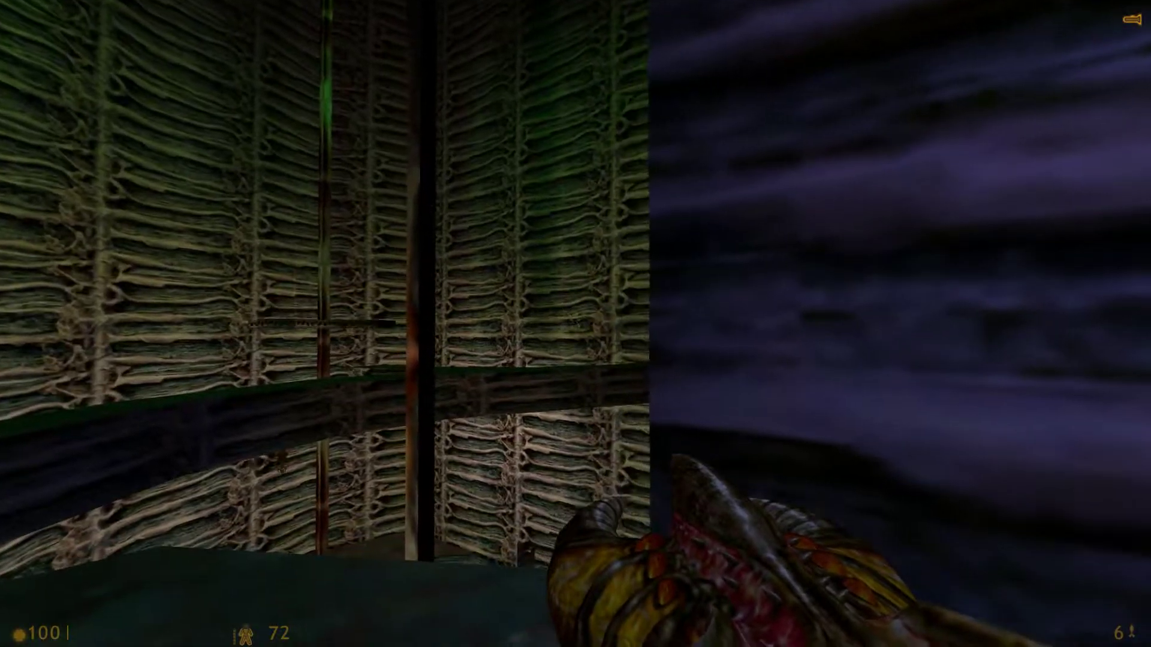
pyautogui.press('w')
pyautogui.click(576, 324)
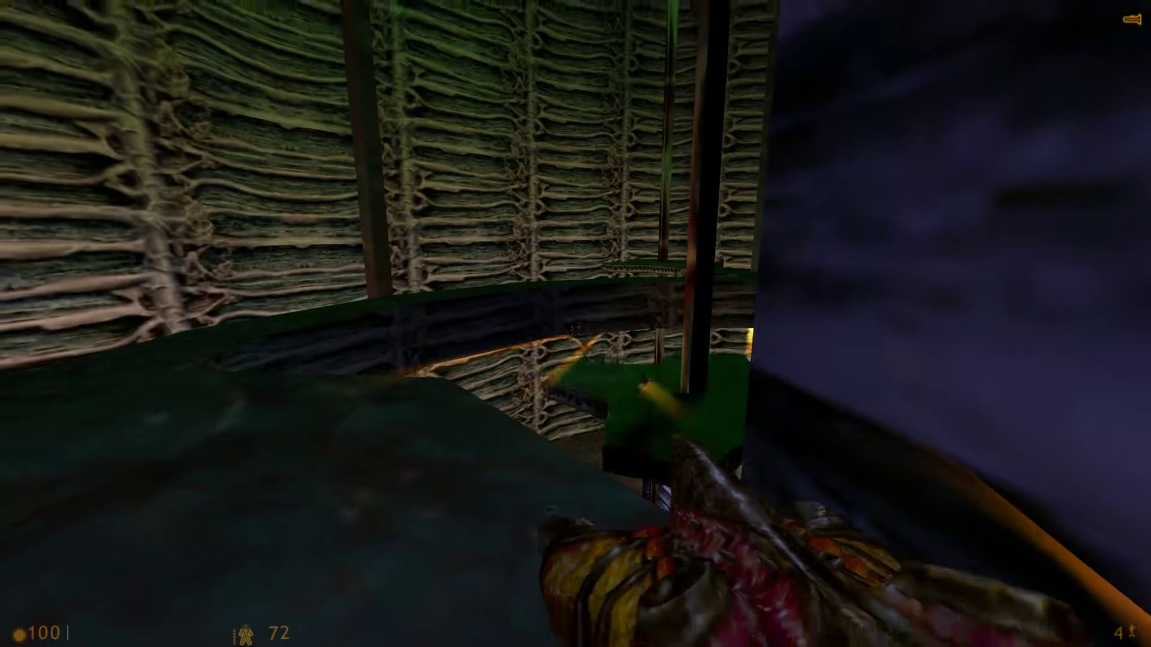
pyautogui.click(577, 323)
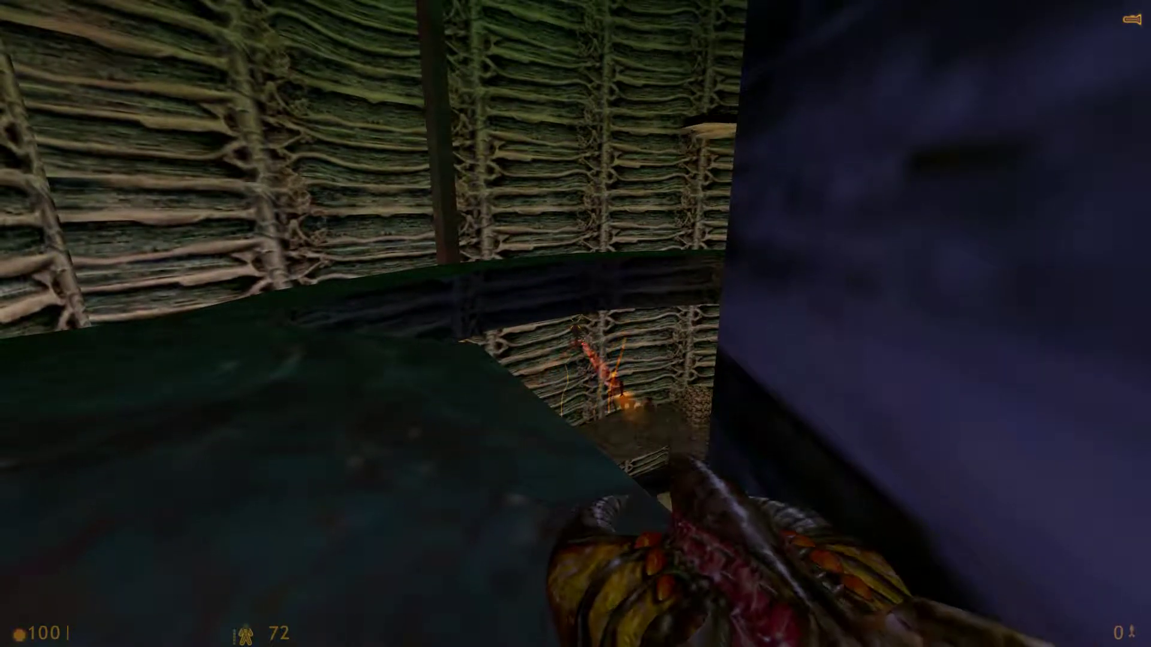
# Back out of the corner and edge along the ledge and corridor toward the tan platform
pyautogui.press('a')
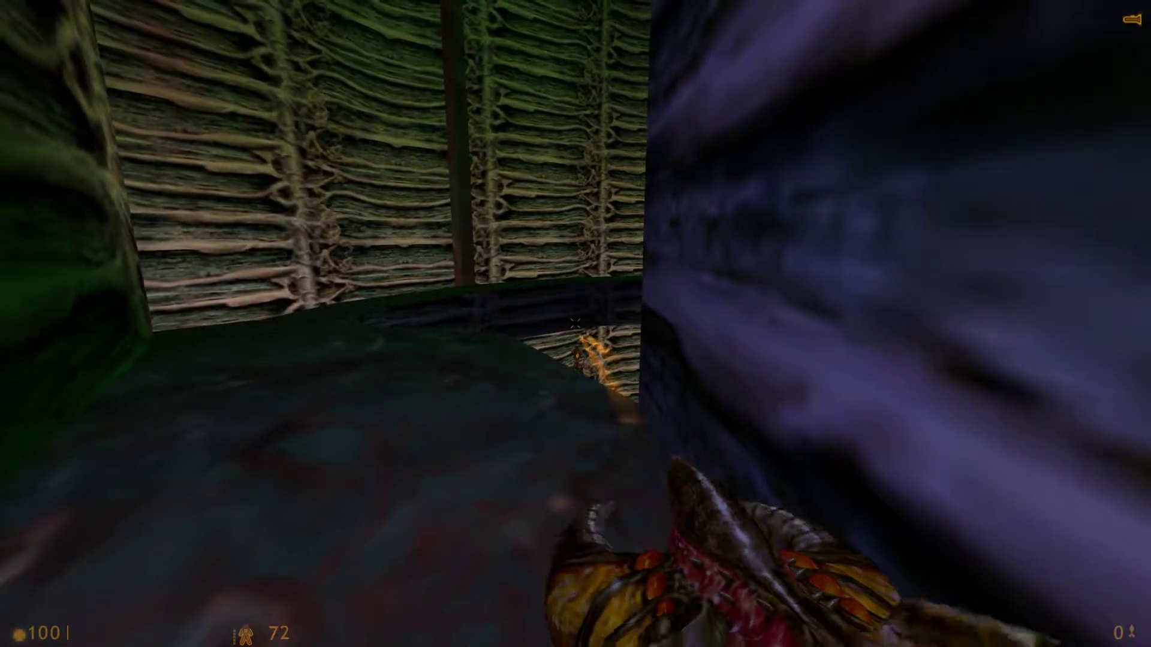
pyautogui.press('w')
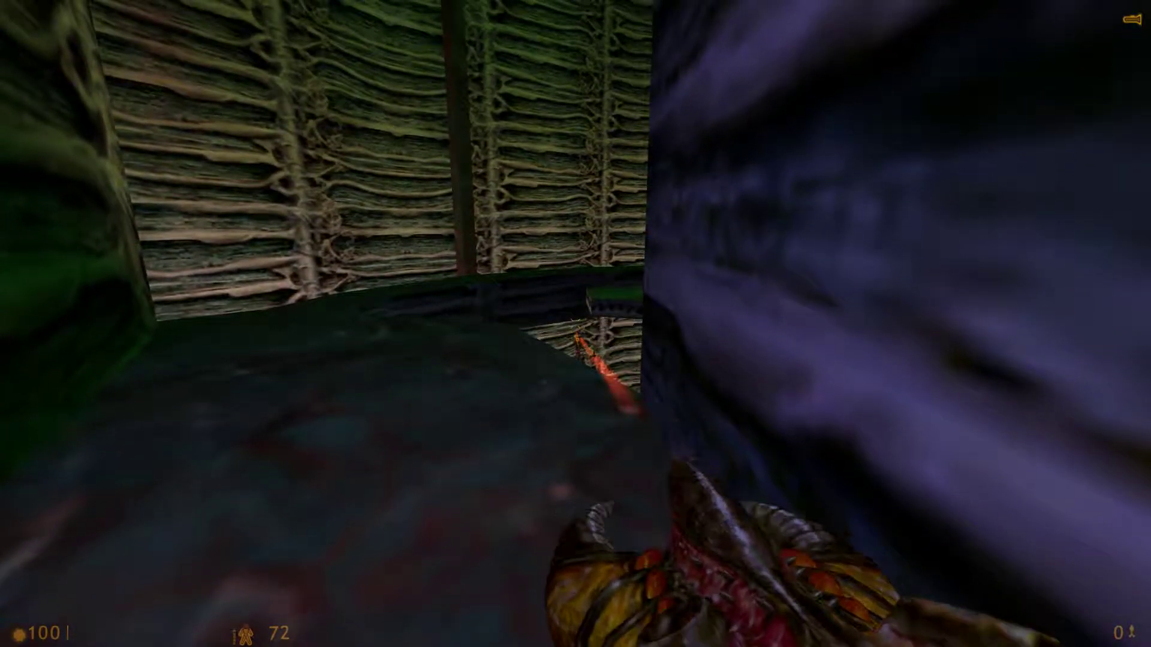
pyautogui.press('w')
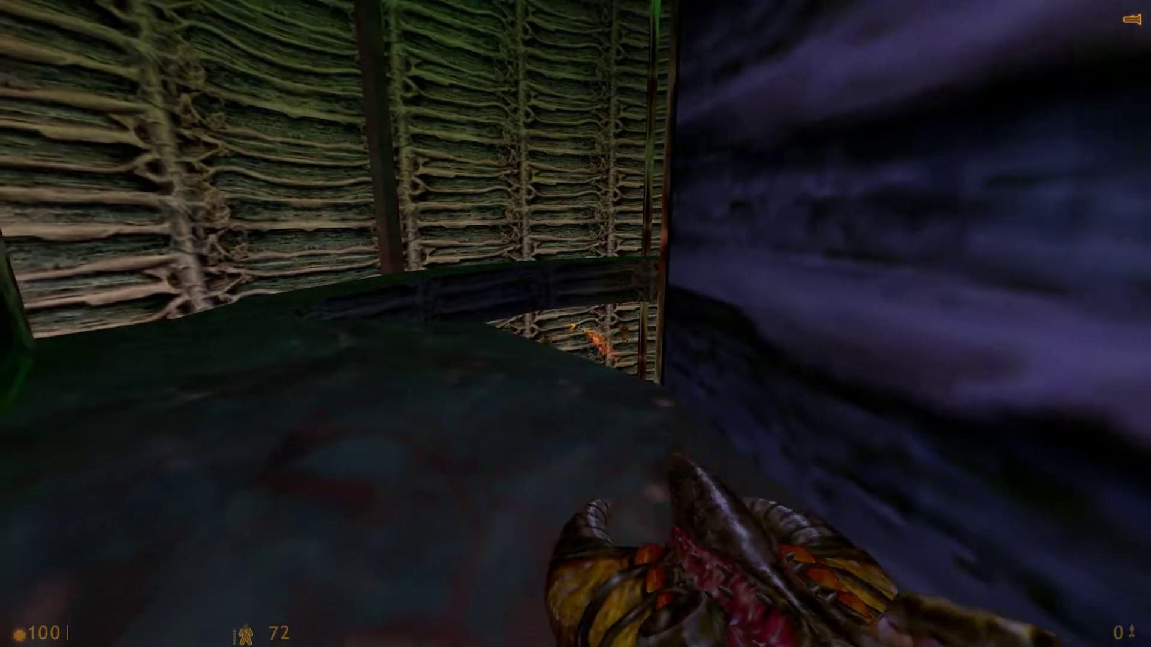
pyautogui.press('w')
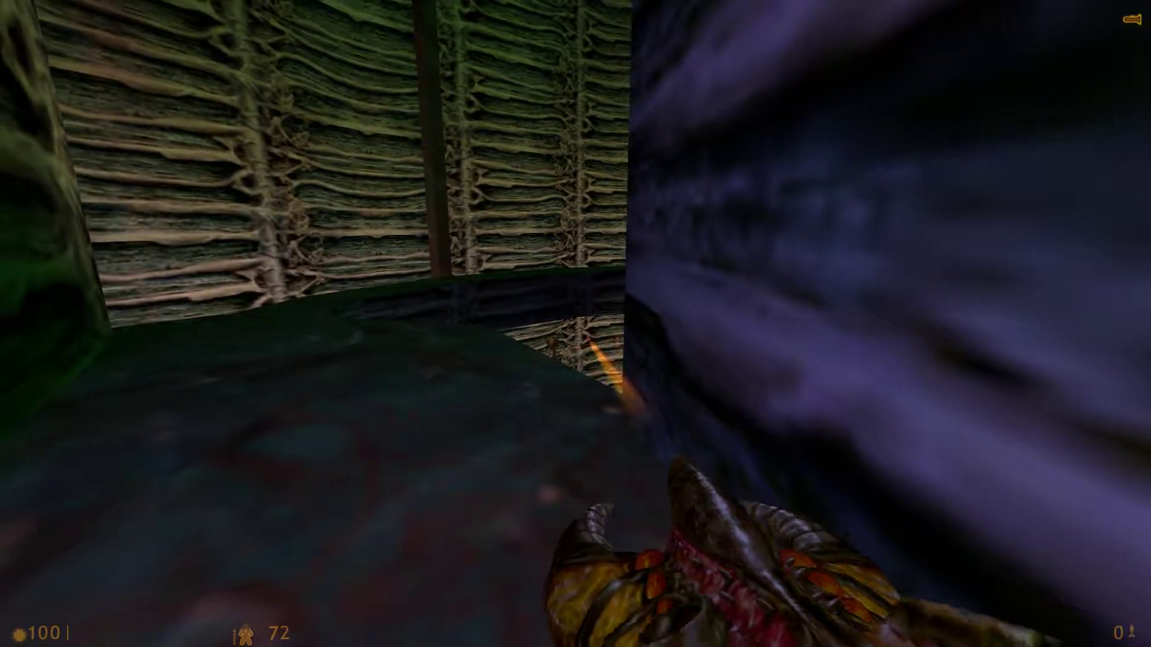
pyautogui.press('w')
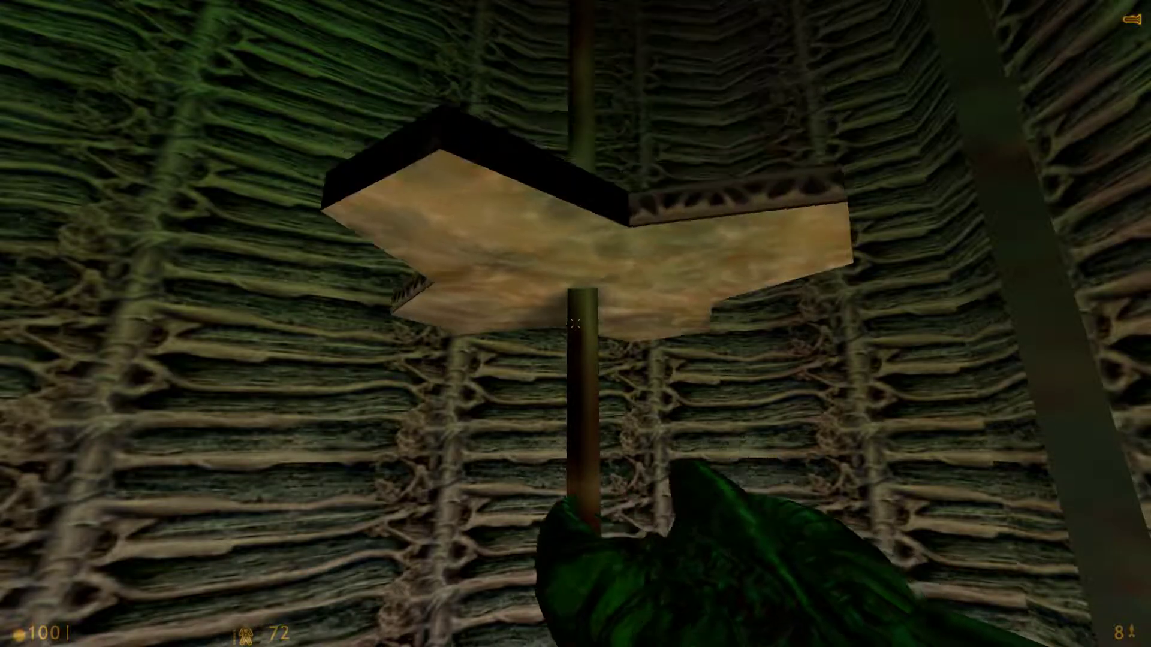
# Quicksave with F6, then walk across the dark teal alien terrain
pyautogui.press('F6')
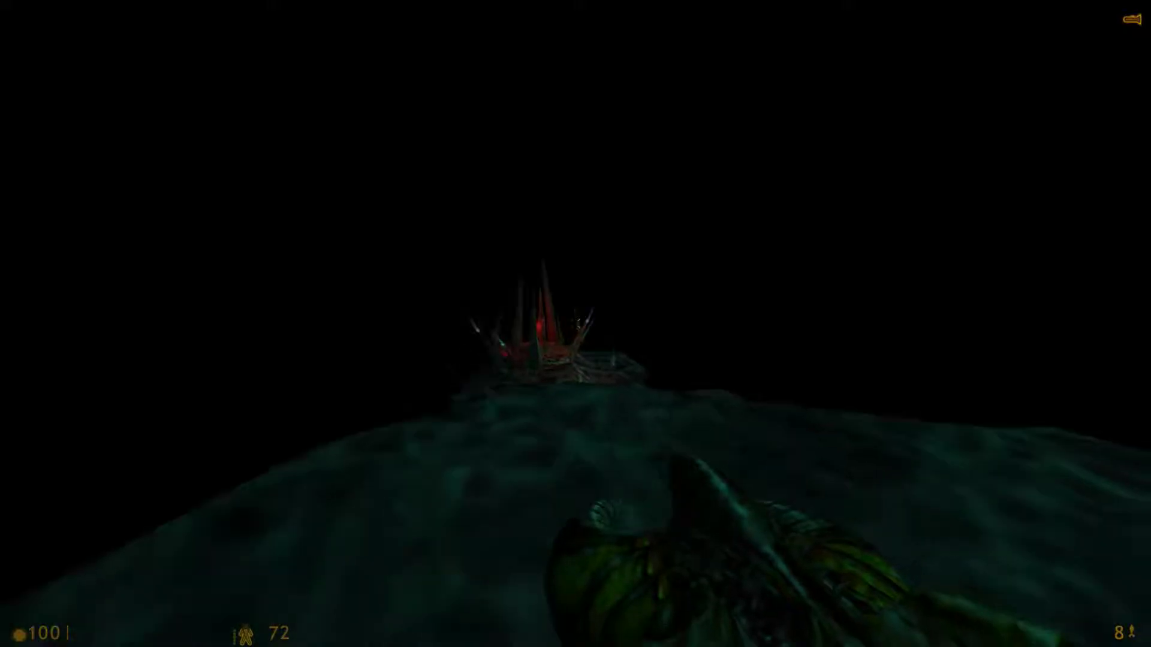
pyautogui.press('w')
pyautogui.press('w')
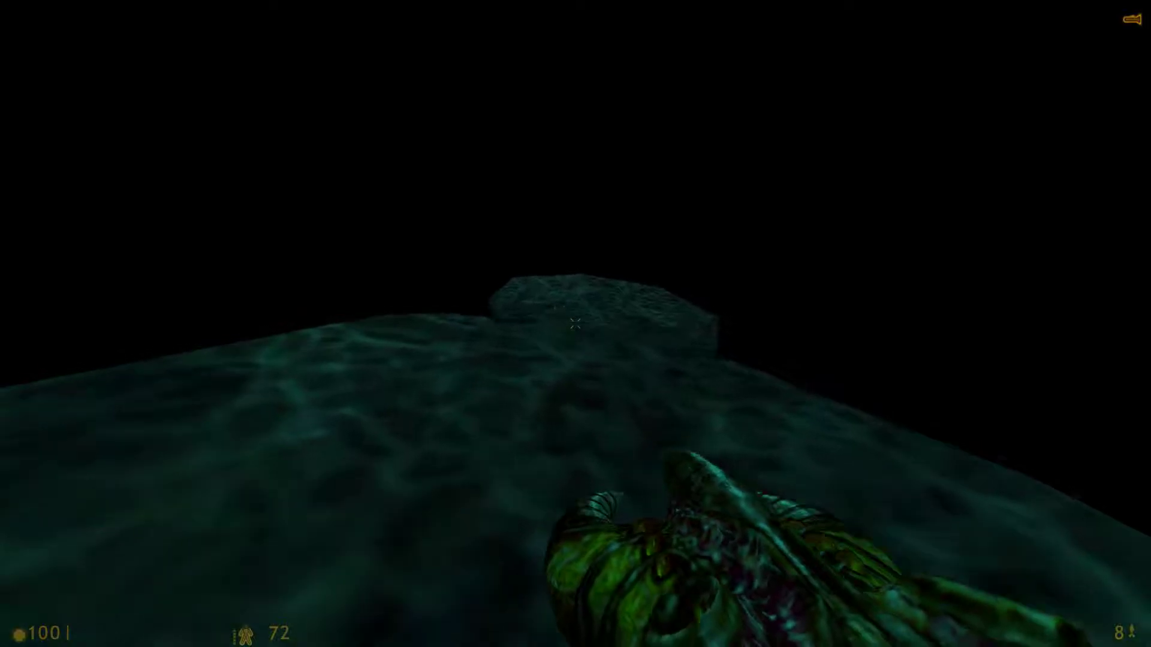
# Jump across the floating platforms and walk up to the spiky red-lit structure's portal
pyautogui.press('w')
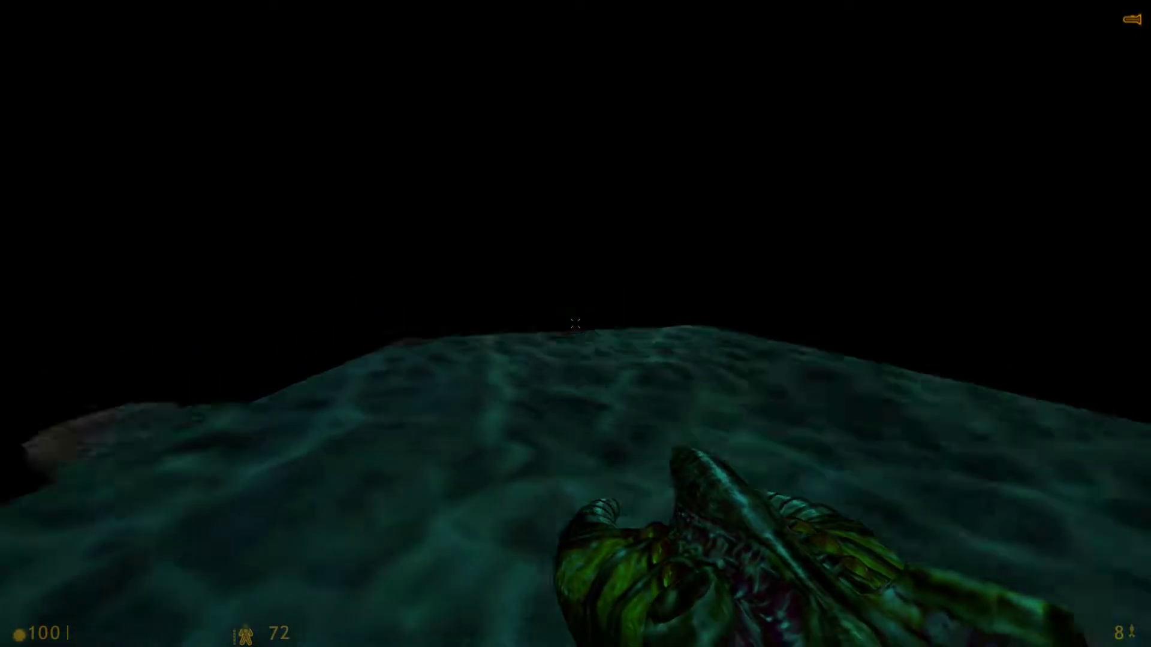
pyautogui.press('w')
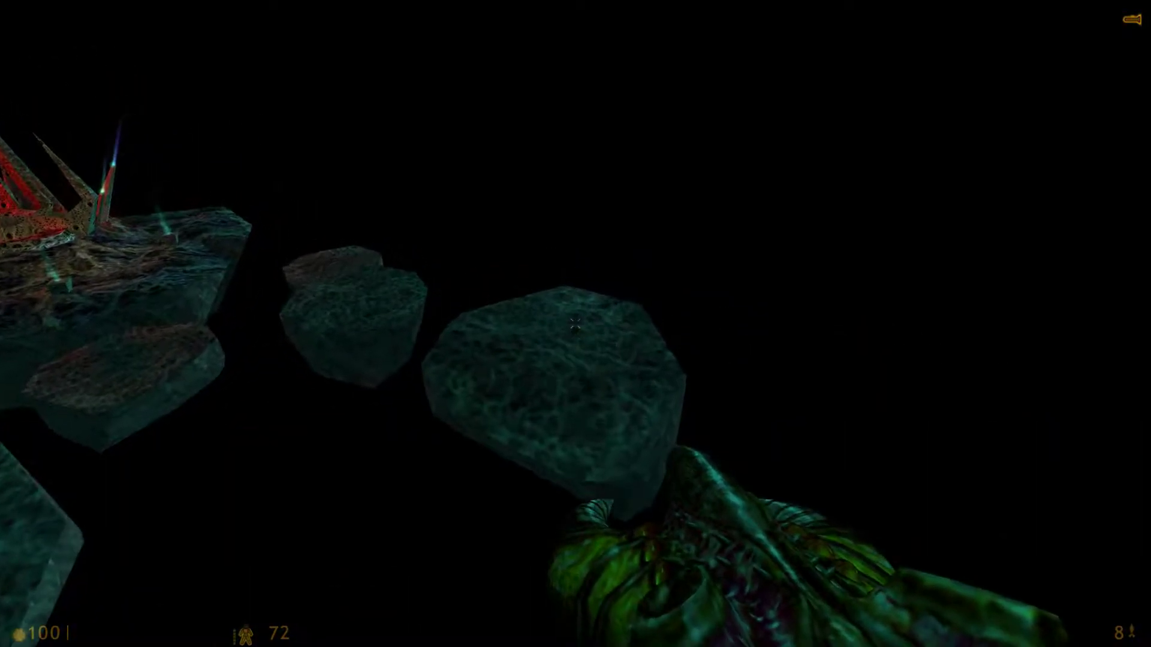
pyautogui.press('w')
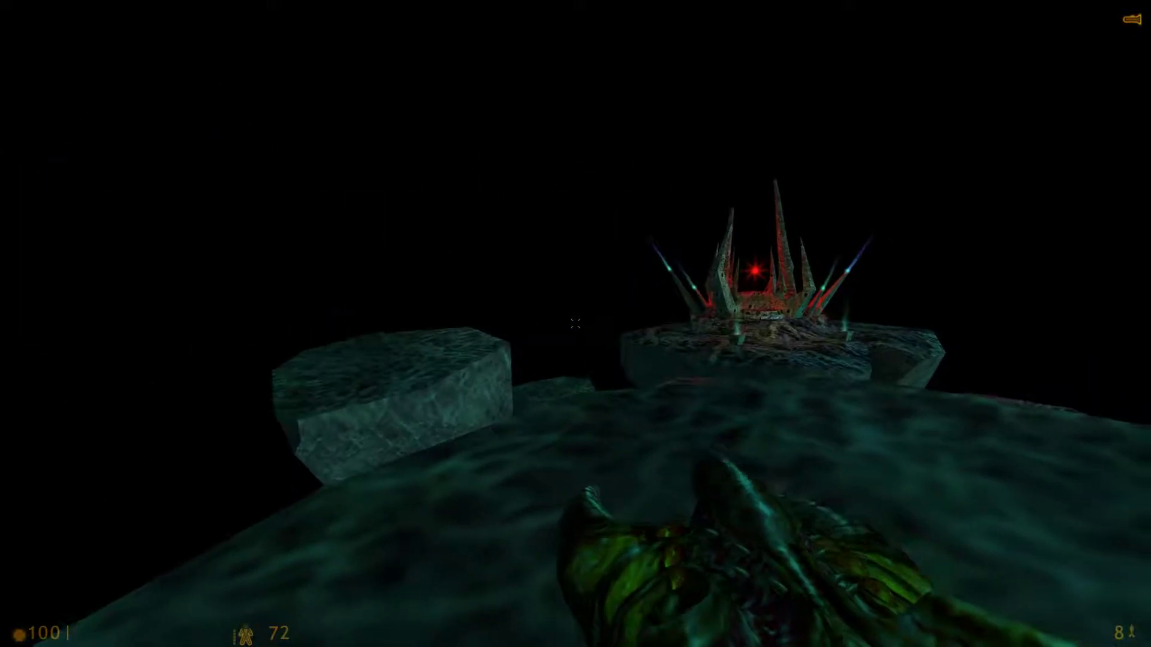
pyautogui.press('w')
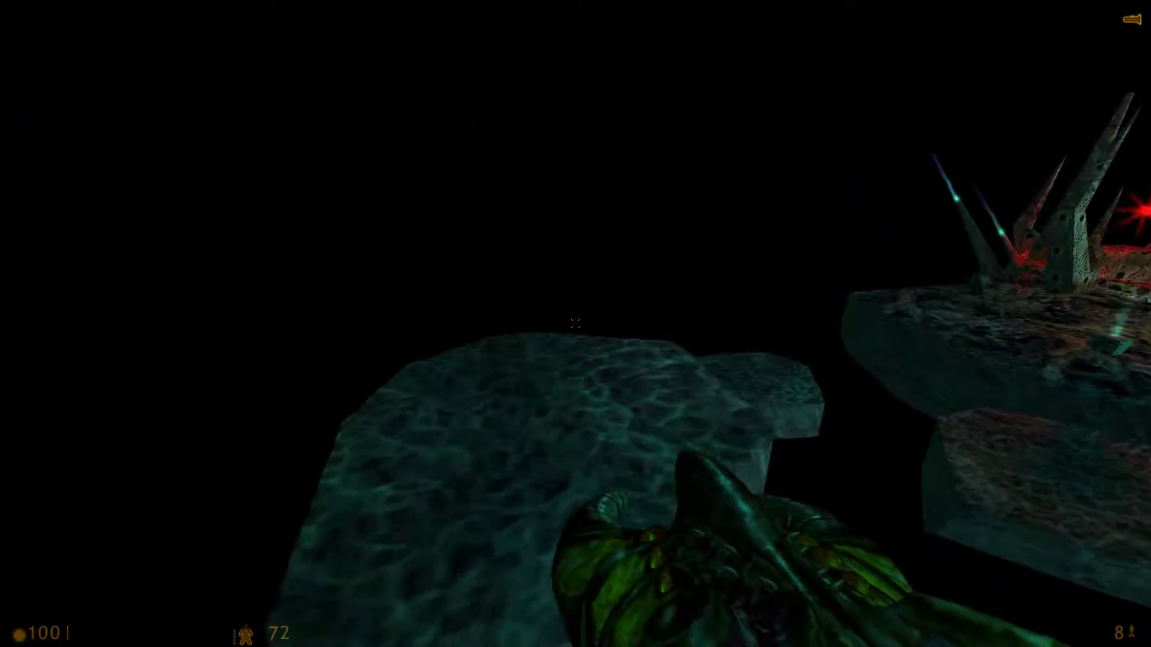
pyautogui.press('w')
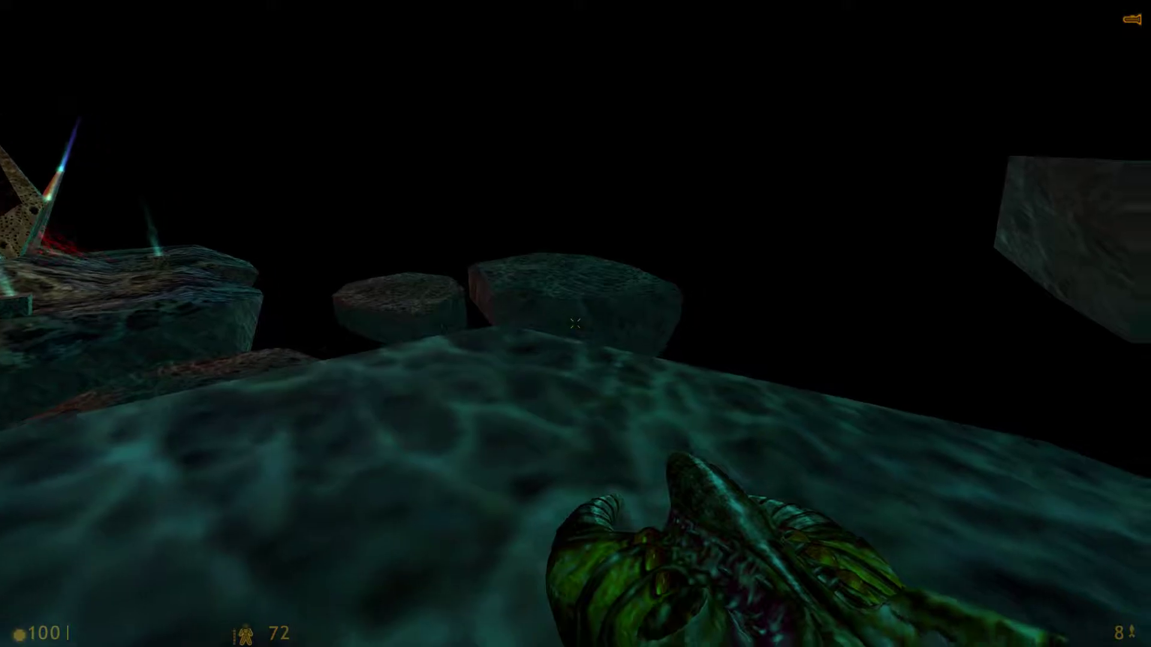
pyautogui.press('w')
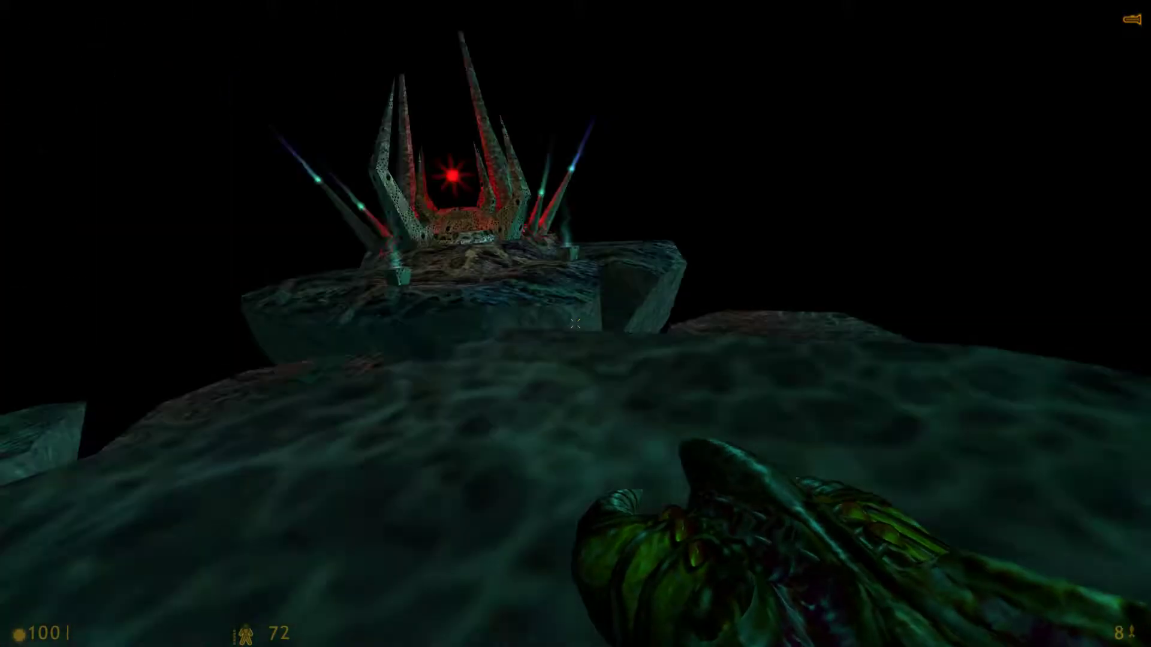
pyautogui.press('w')
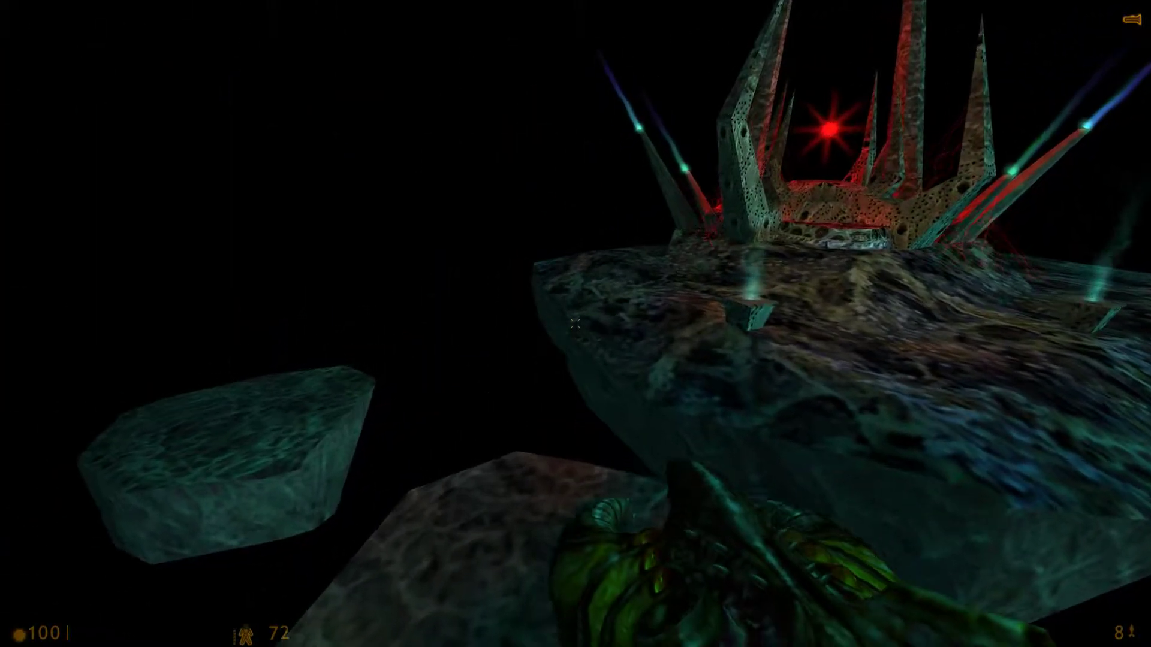
pyautogui.press('w')
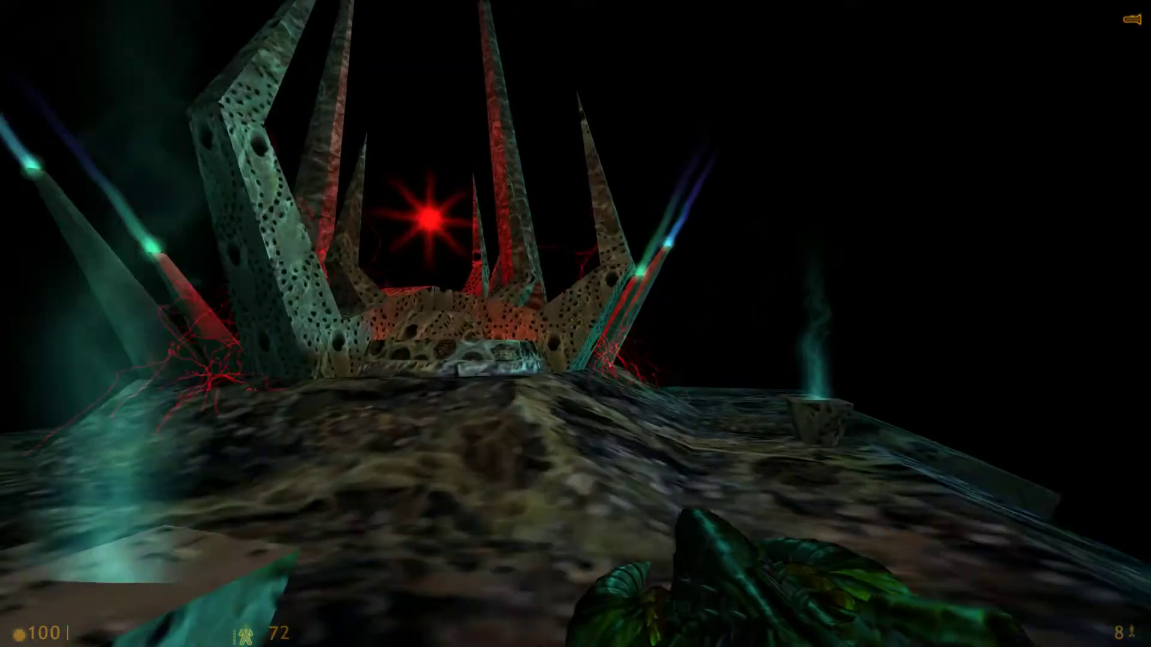
pyautogui.press('w')
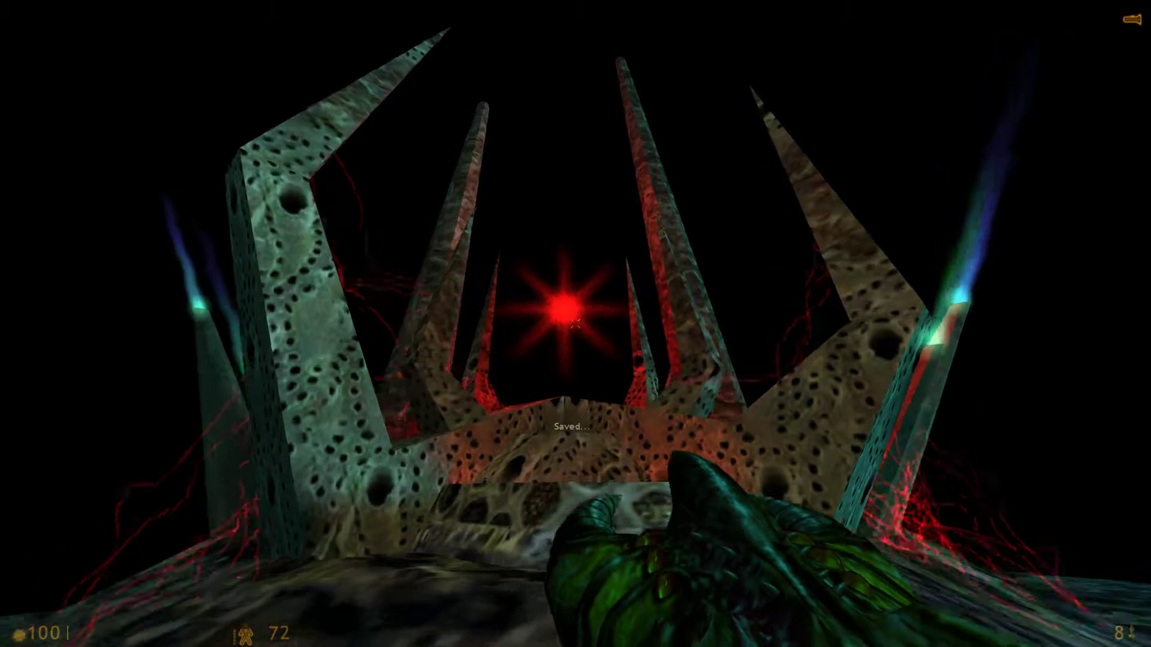
pyautogui.press('w')
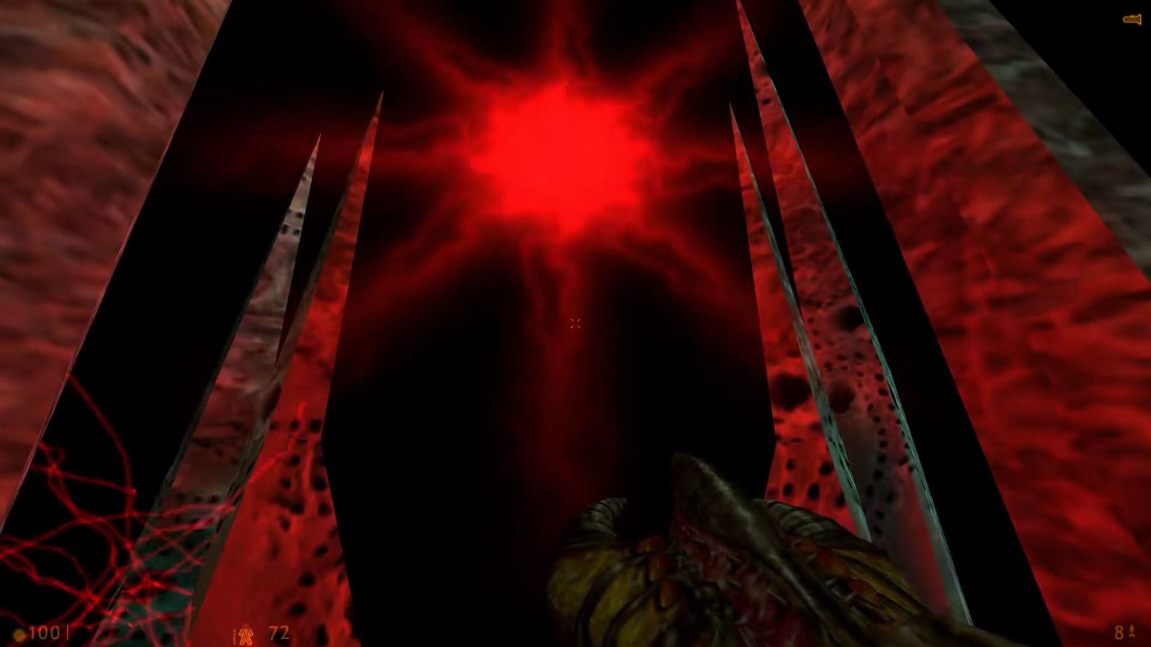
# Pass through the red portal, trying the rocket launcher, pistol, shotgun and crossbow
pyautogui.press('3')
pyautogui.click(575, 324)
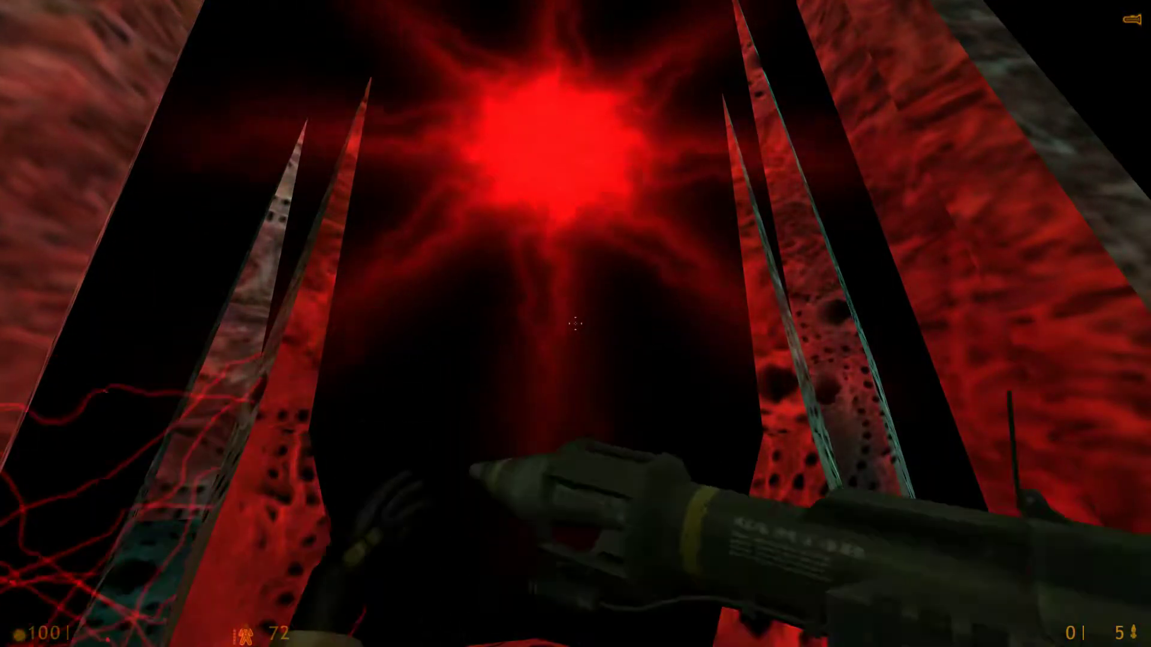
pyautogui.click(576, 325)
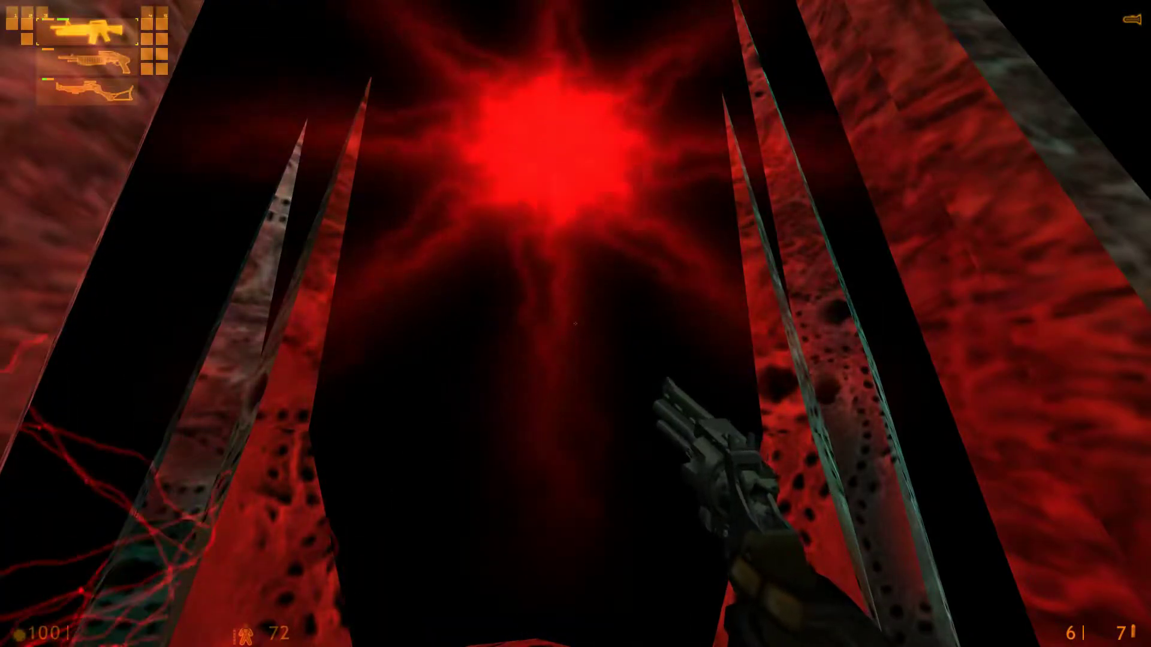
pyautogui.click(576, 324)
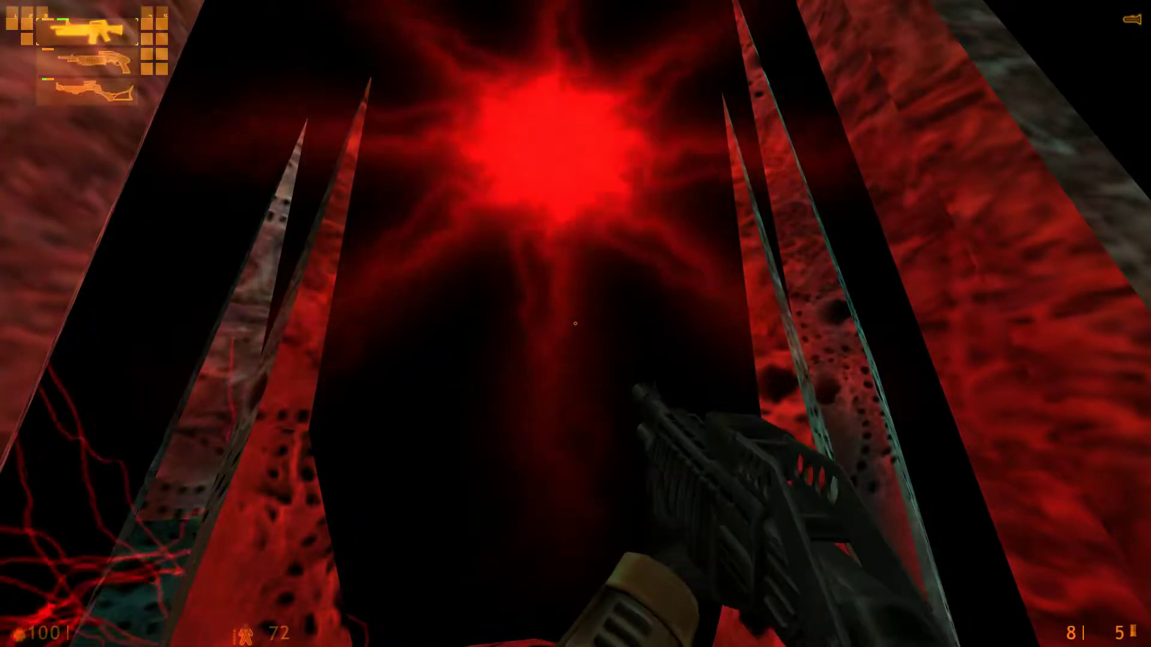
pyautogui.click(576, 324)
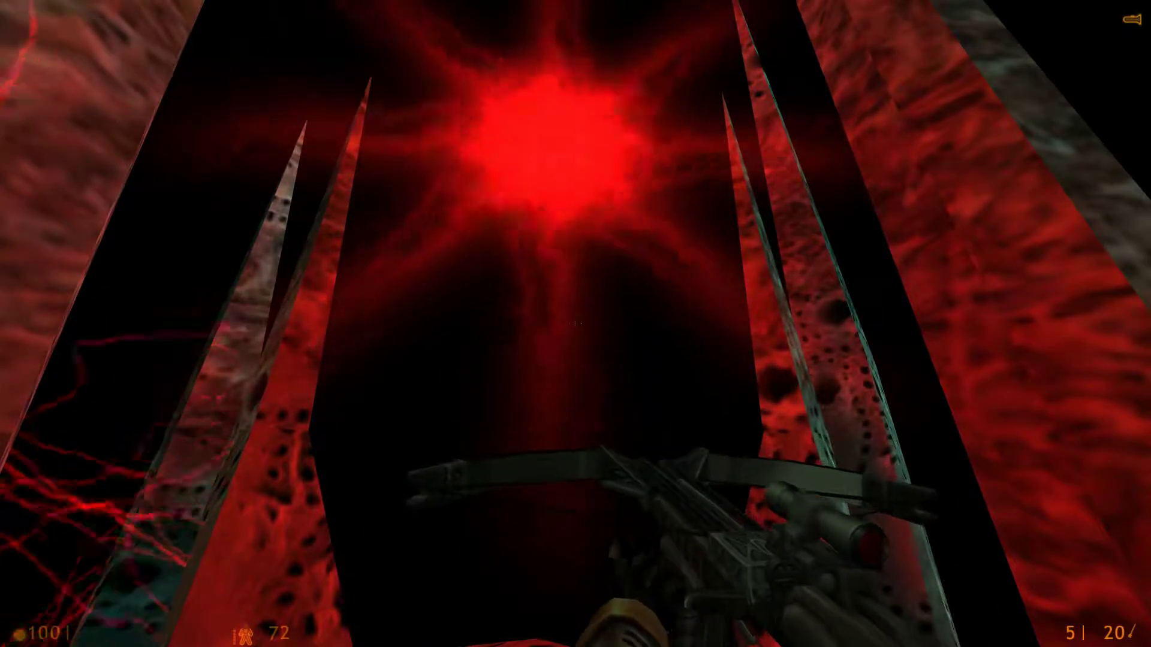
# Browse weapon slots 4, 5 and 3, then equip the .357 revolver
pyautogui.press('4')
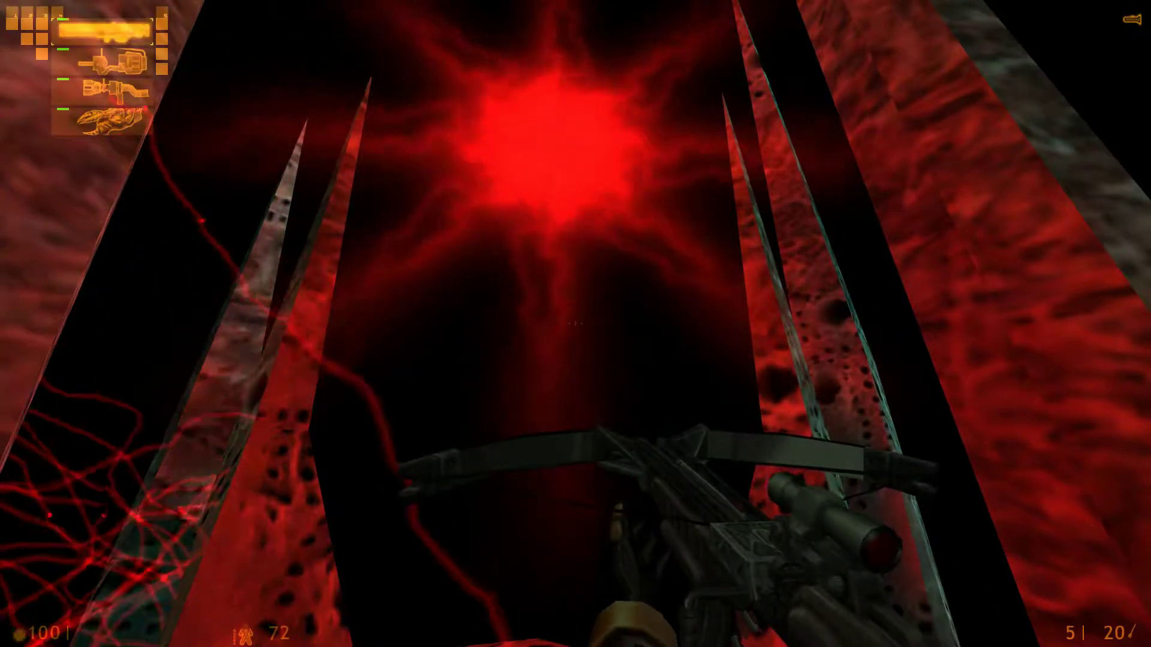
pyautogui.press('5')
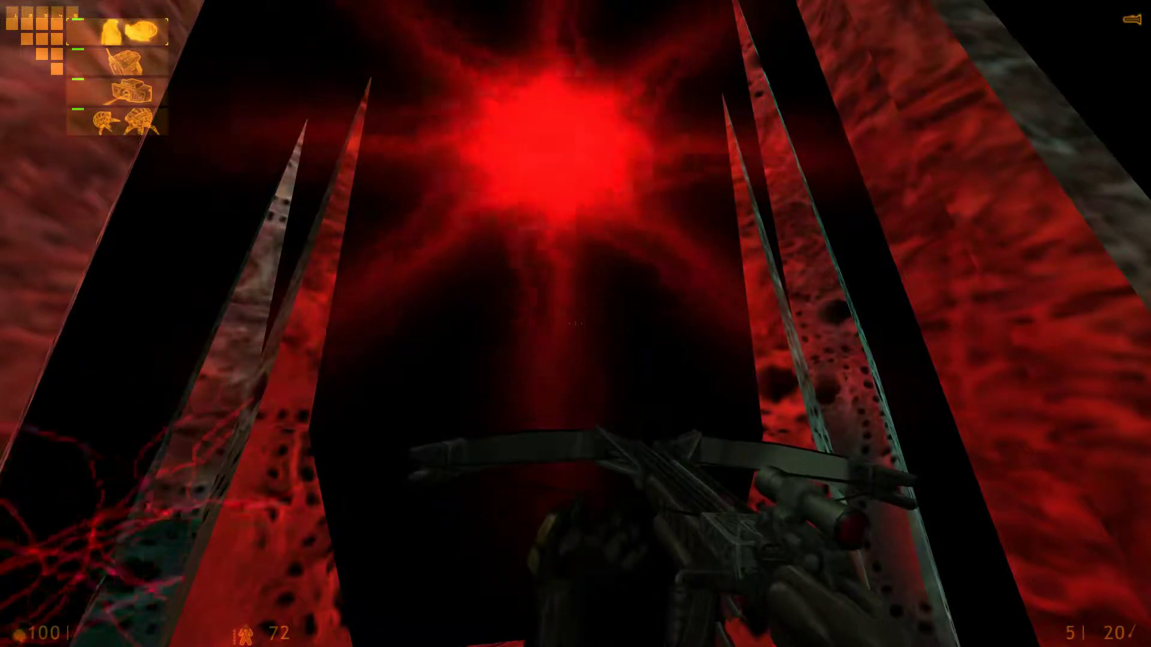
pyautogui.press('3')
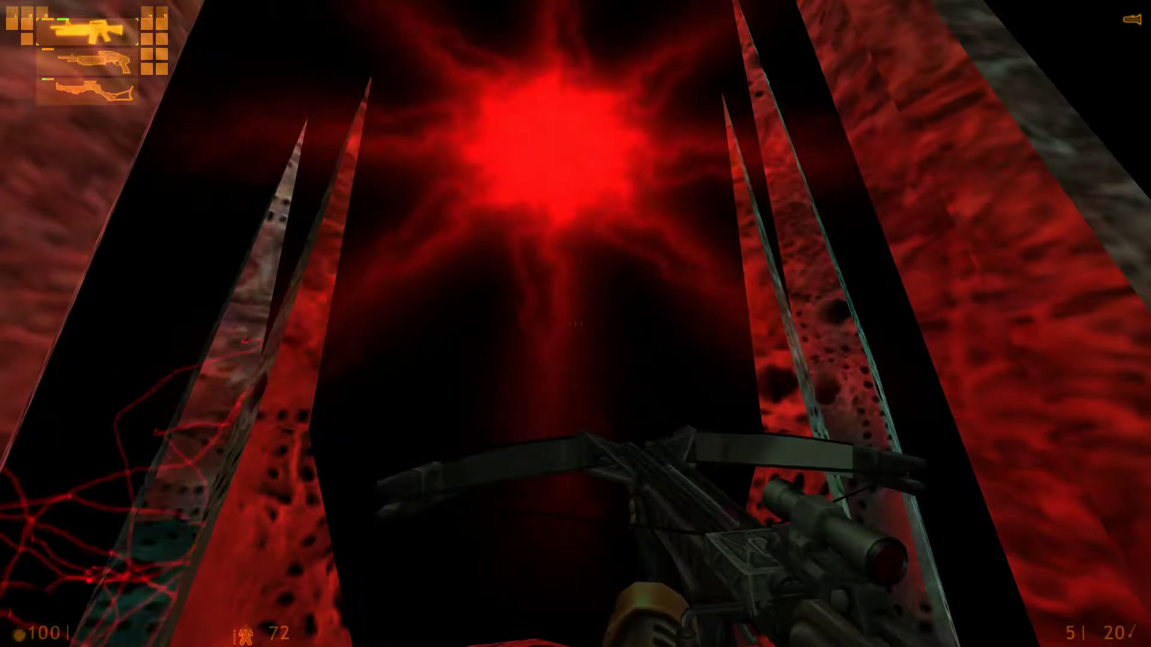
pyautogui.press('2')
pyautogui.click(576, 324)
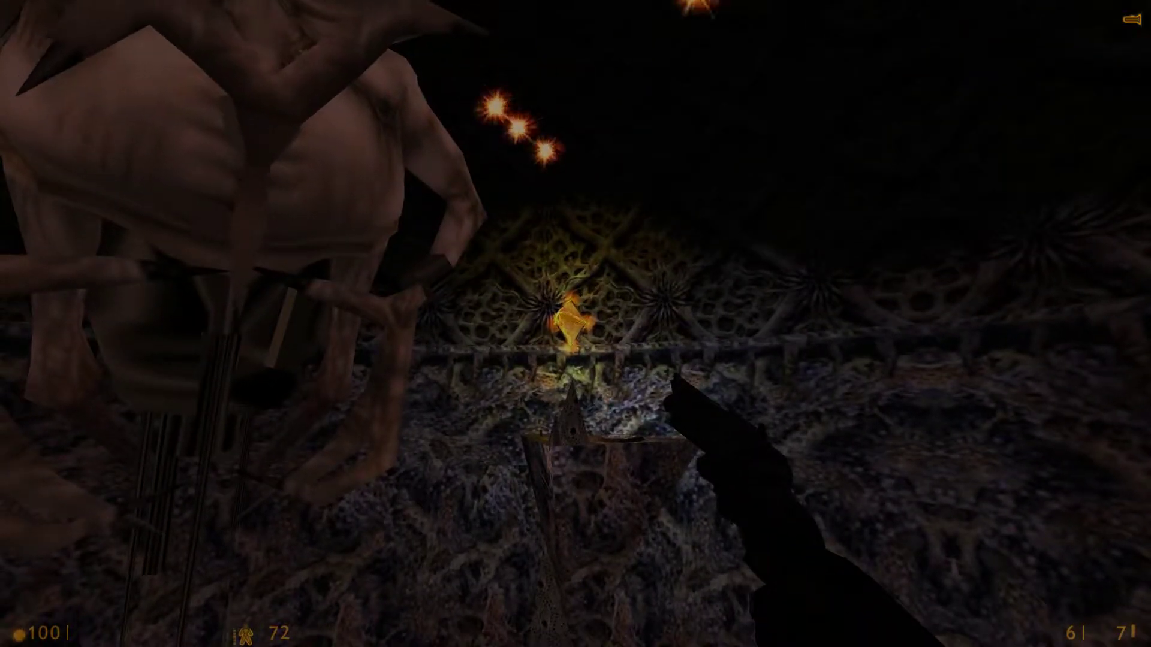
# Fire .357 revolver shots at the floating alien controller, reloading once, until spare ammo runs out
pyautogui.click(576, 324)
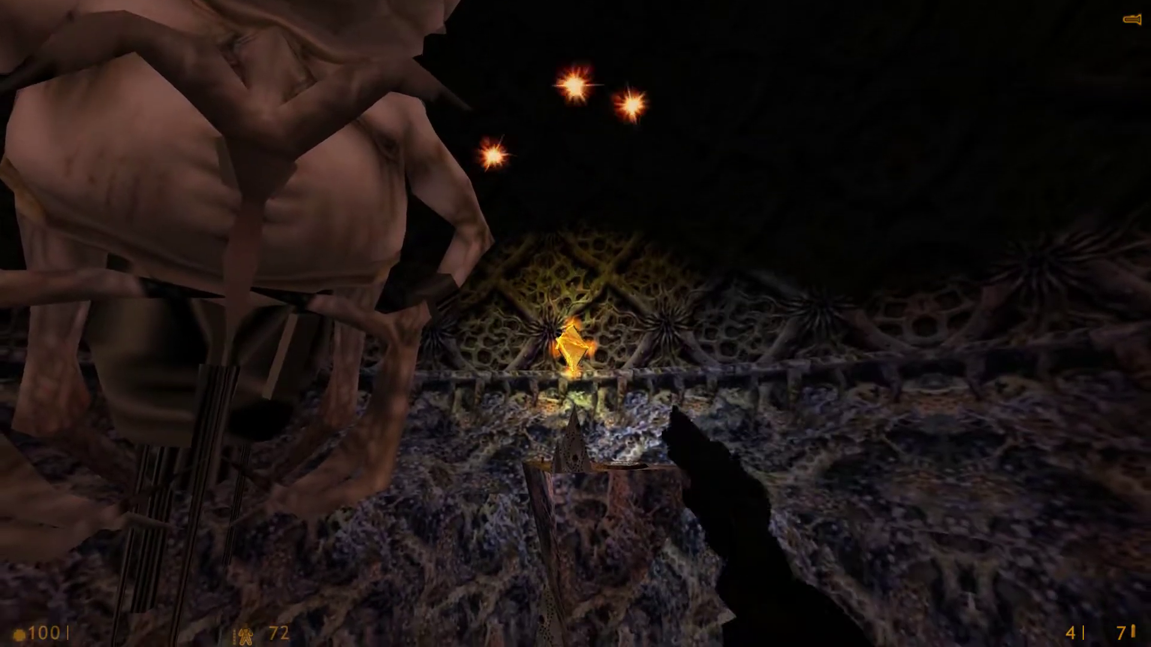
pyautogui.click(577, 324)
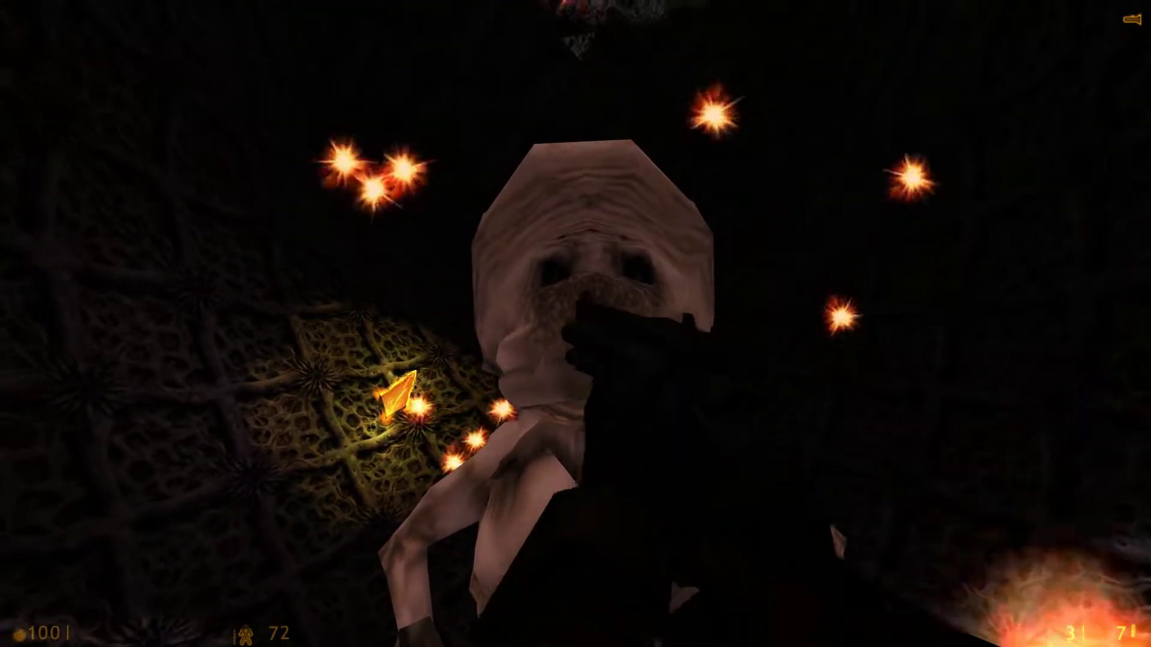
pyautogui.press('r')
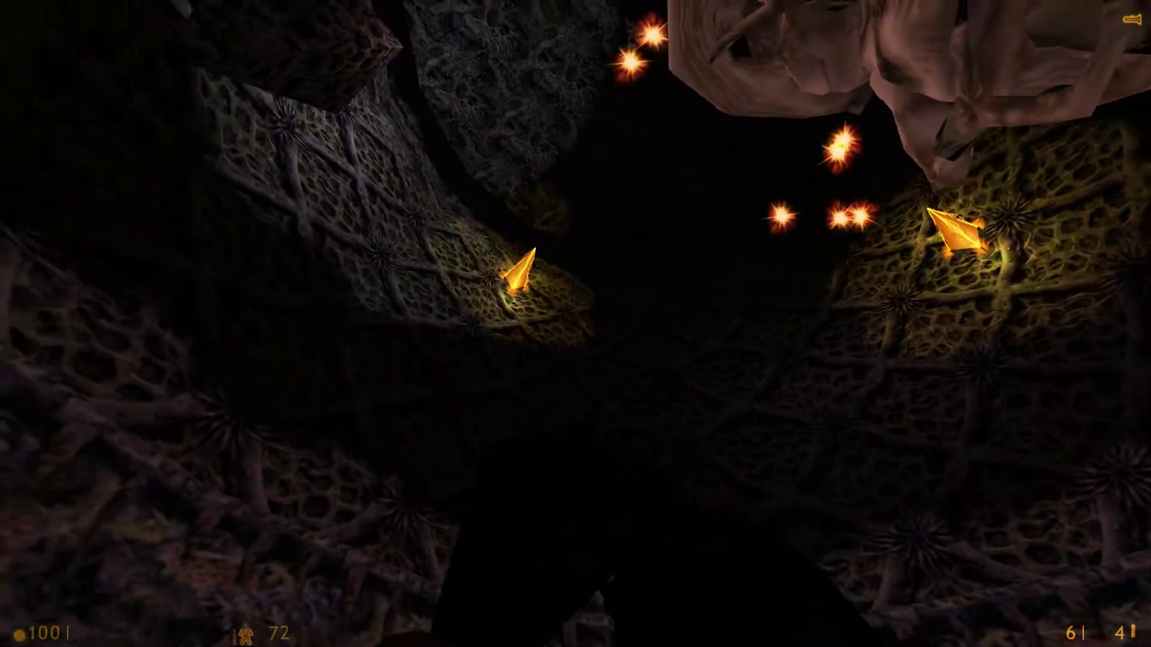
pyautogui.click(576, 325)
pyautogui.click(576, 324)
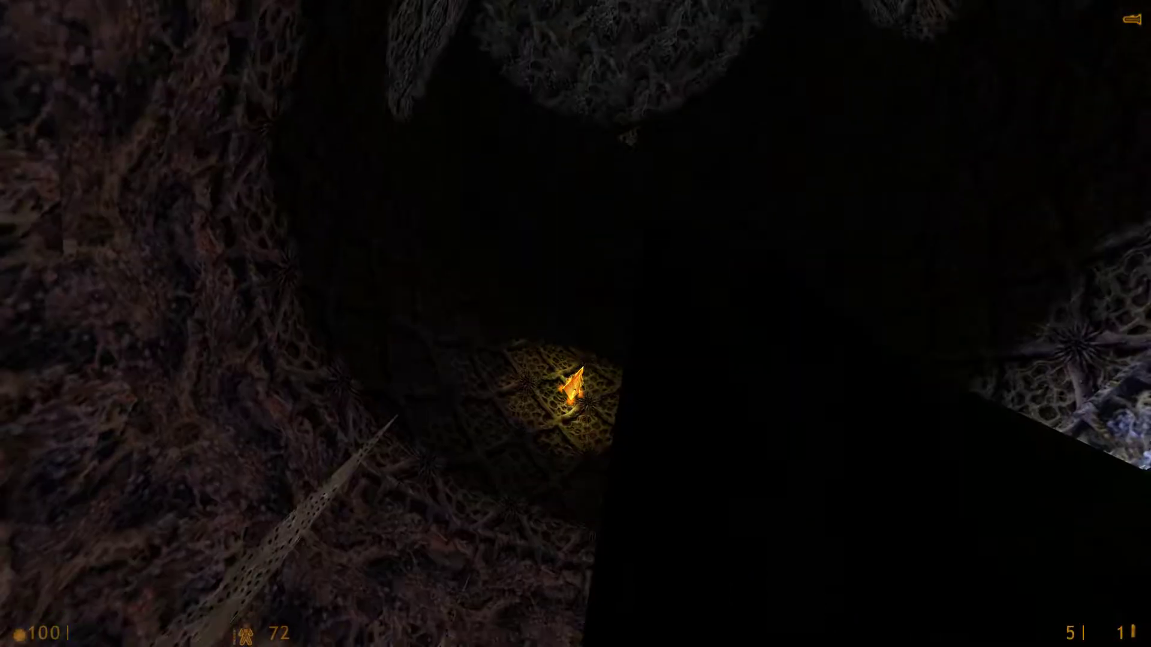
pyautogui.click(575, 324)
pyautogui.click(576, 323)
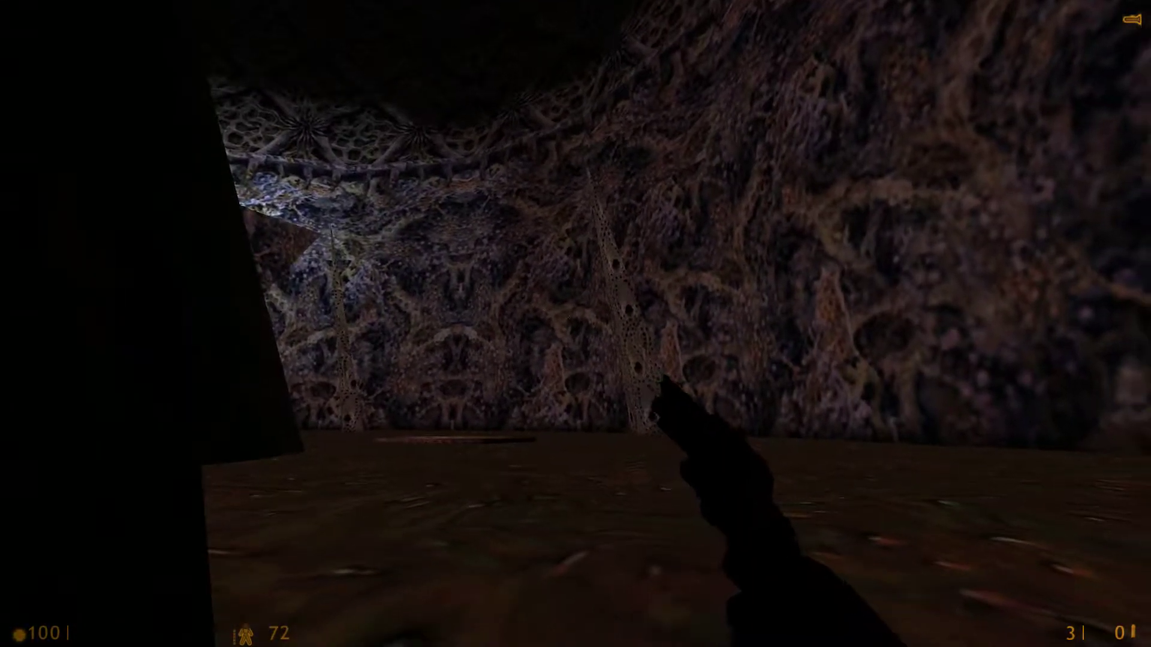
# Bring up weapon slot 3, then browse the heavy weapons in slot 4
pyautogui.press('3')
pyautogui.press('4')
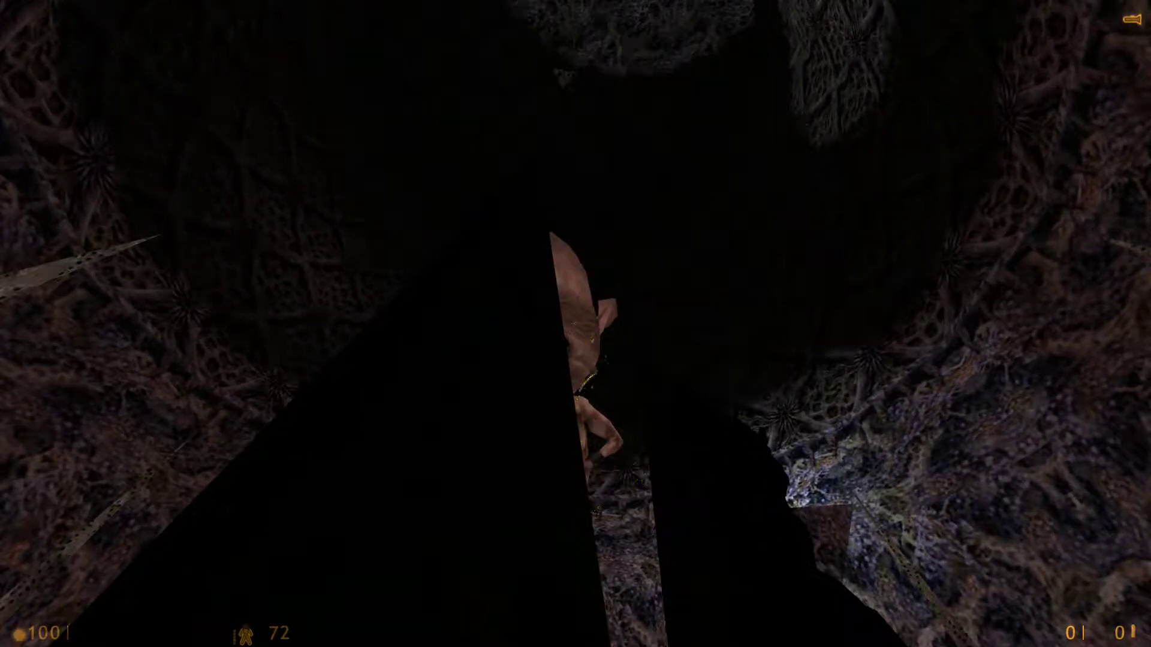
# Quicksave, then fire four RPG rockets at the alien controller until none remain
pyautogui.press('F6')
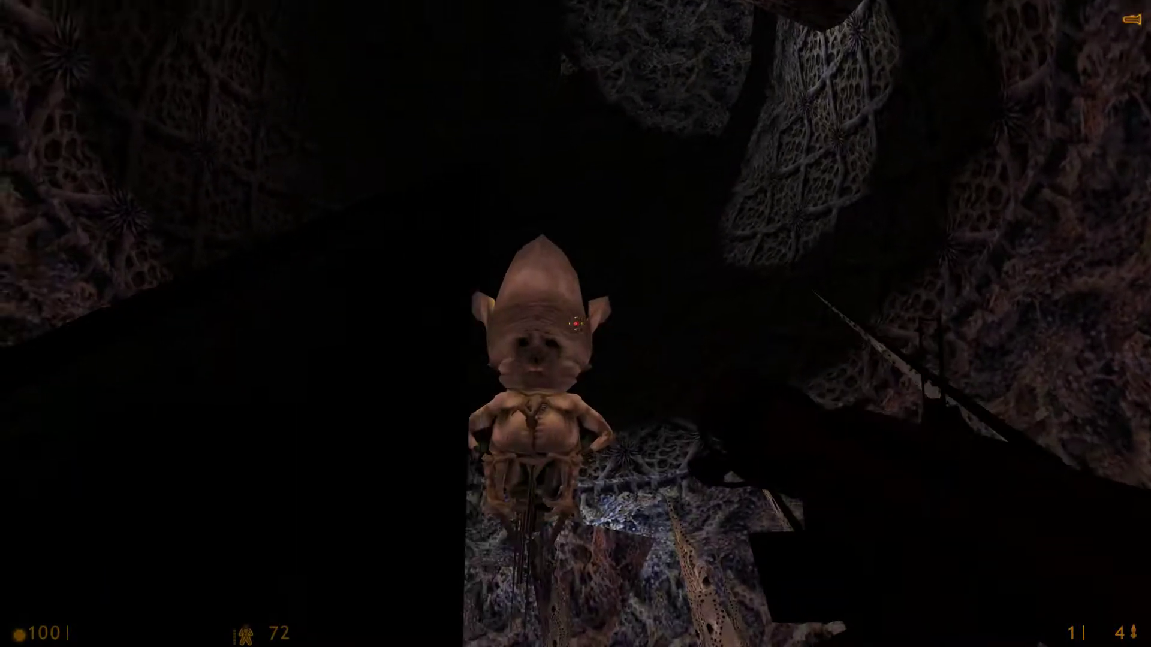
pyautogui.click(576, 324)
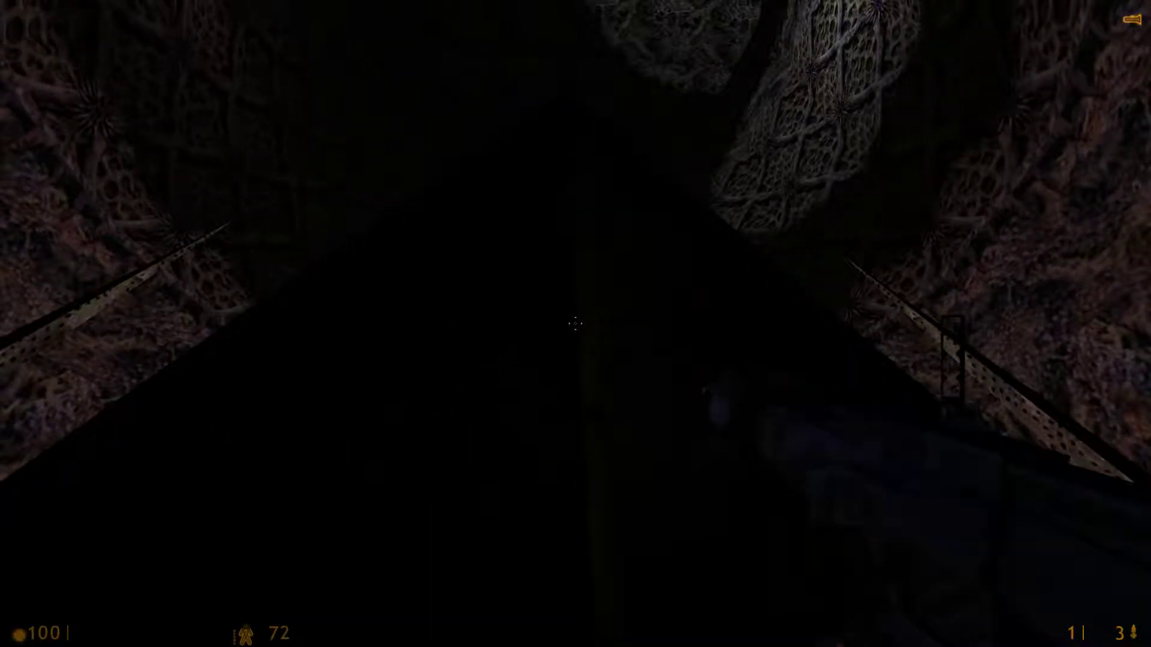
pyautogui.click(576, 324)
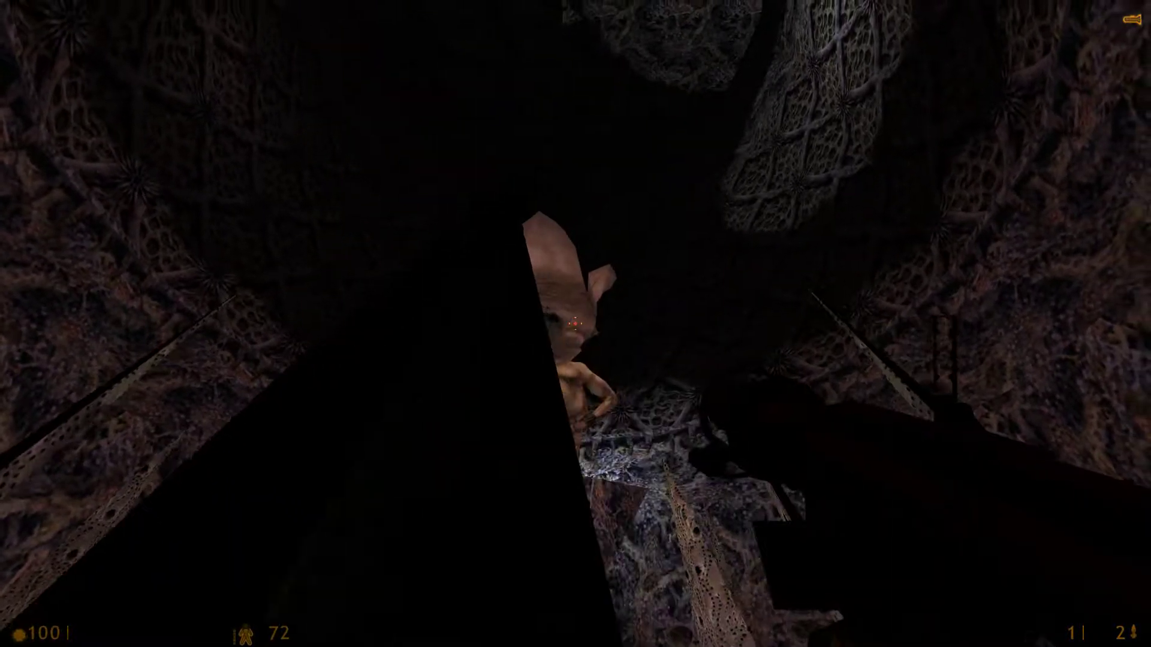
pyautogui.click(576, 324)
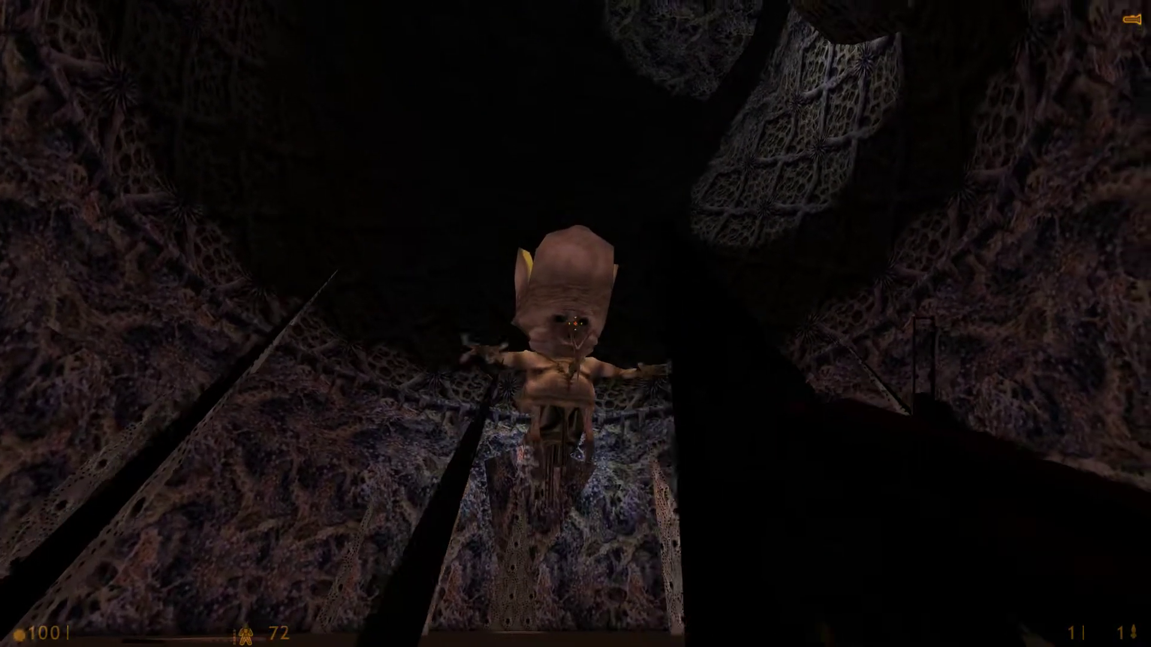
pyautogui.click(576, 324)
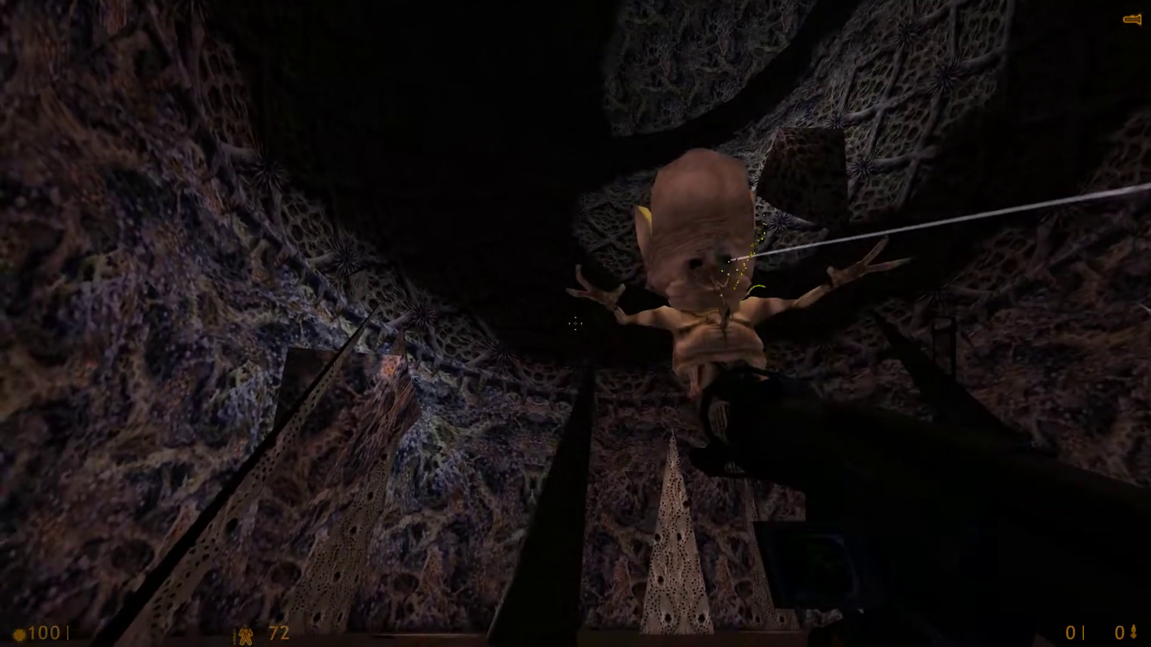
pyautogui.press('3')
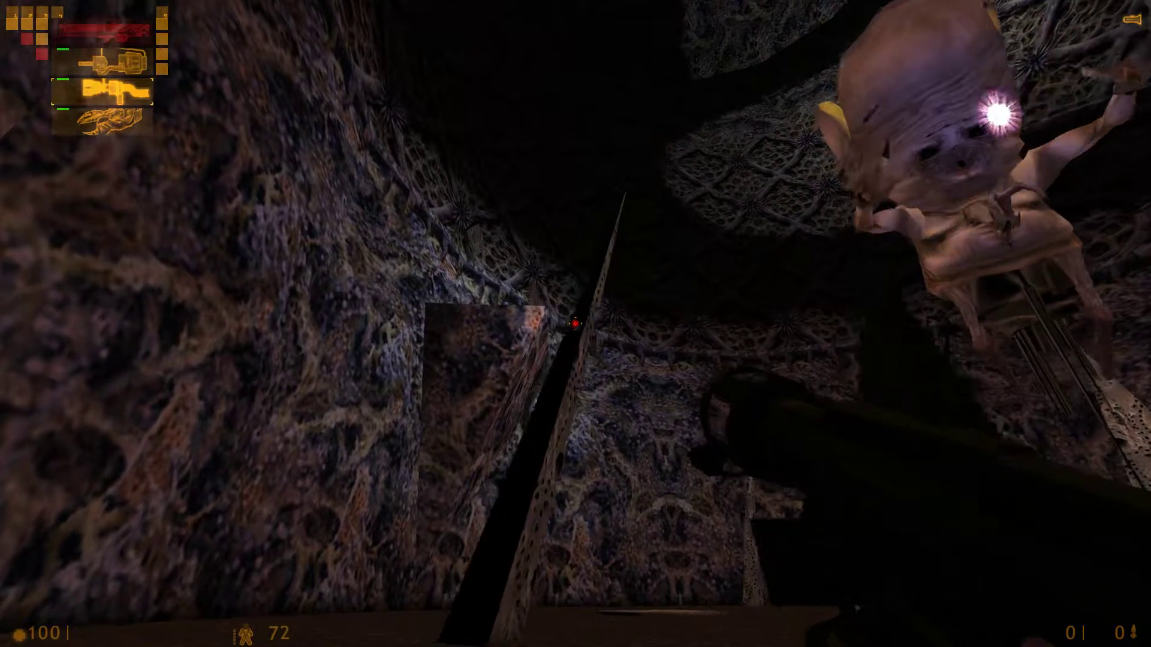
# Draw the Gauss gun, quicksave, and blast the alien controller with a charged beam
pyautogui.click(576, 324)
pyautogui.press('F6')
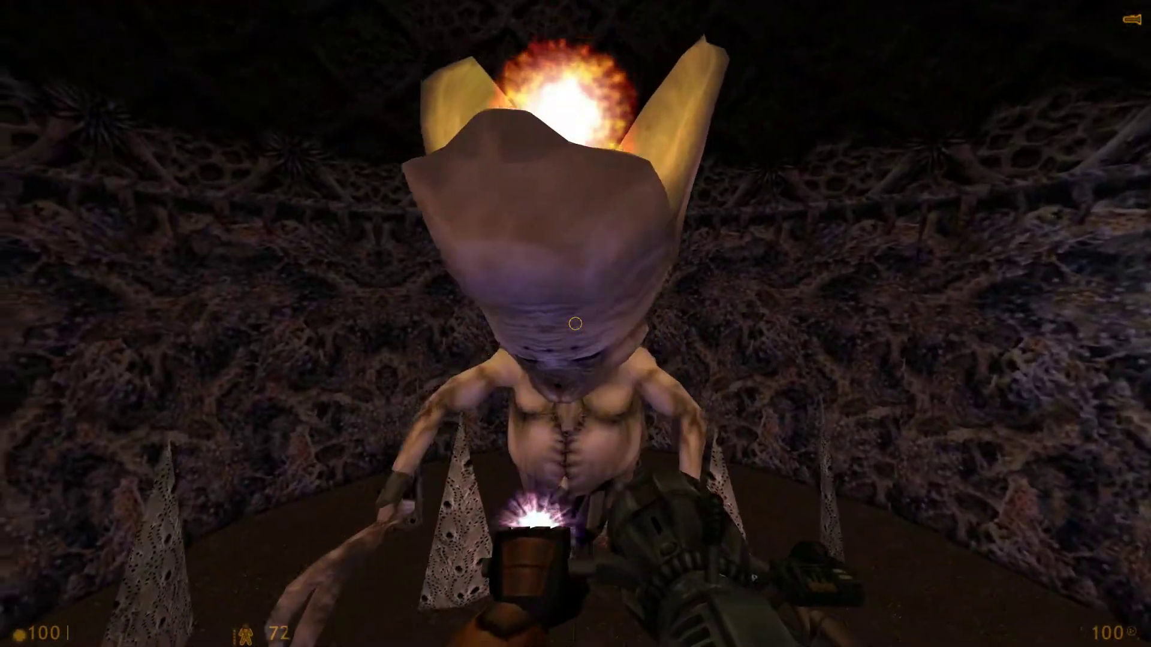
pyautogui.moveTo(576, 323); pyautogui.dragTo(576, 323)
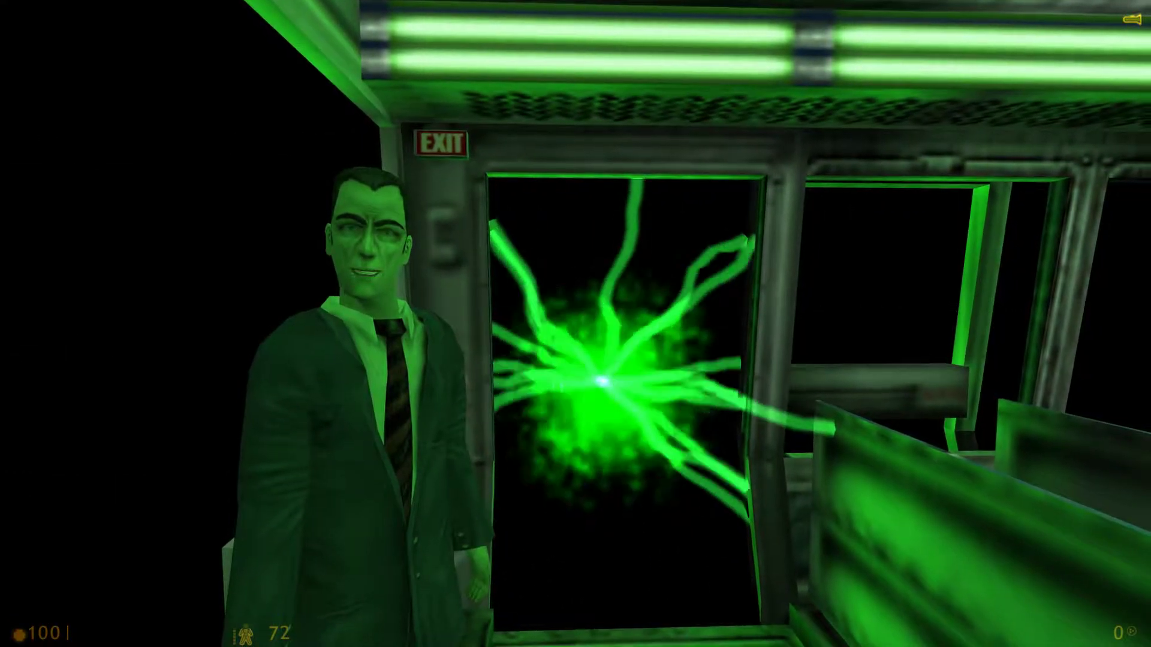
# Quicksave before choosing the ending, with the G-Man beside the green portal
pyautogui.press('F6')
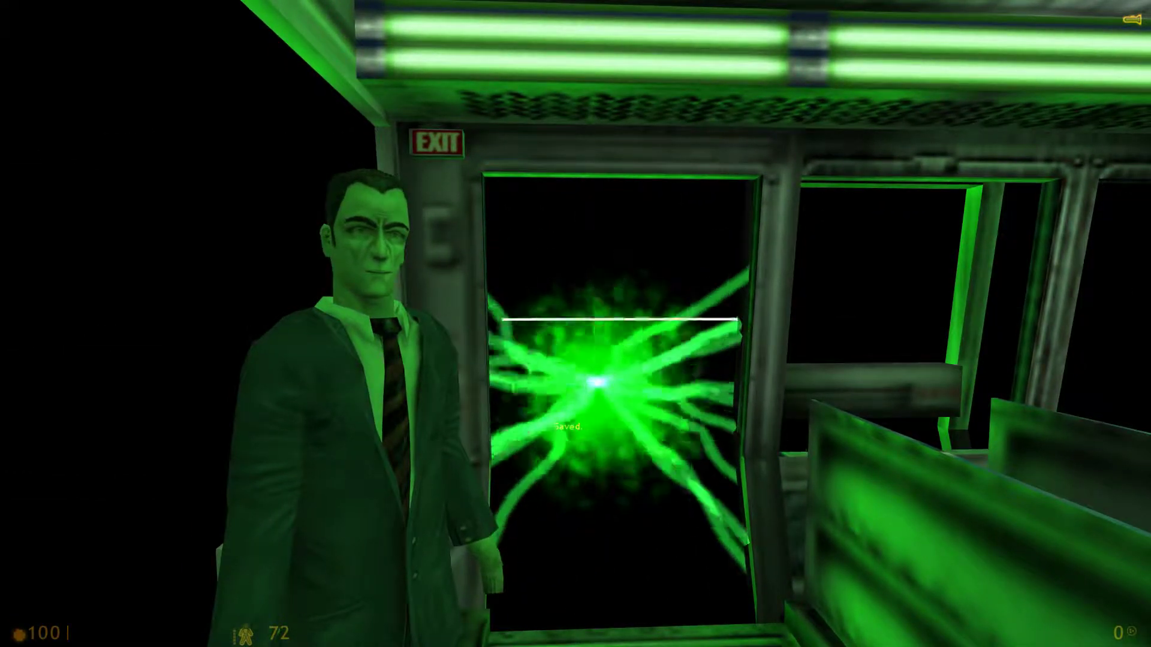